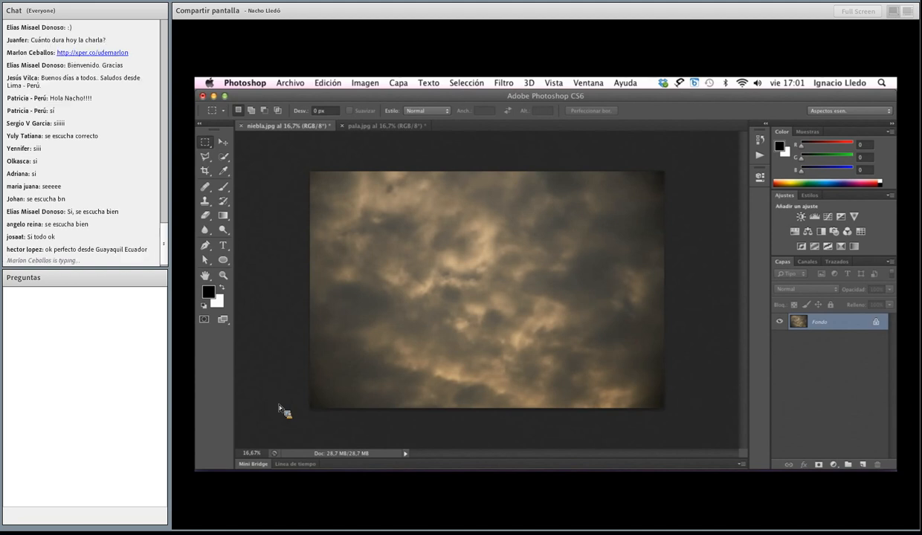
Step: Activate the Gradient tool and review the gradient entries among its tool variants and the fill and adjustment layer options
click(223, 215)
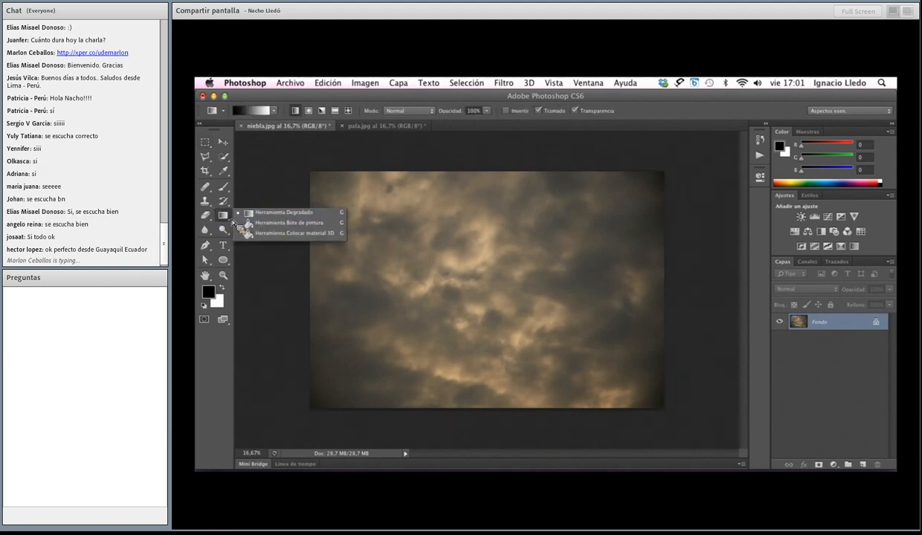
click(230, 224)
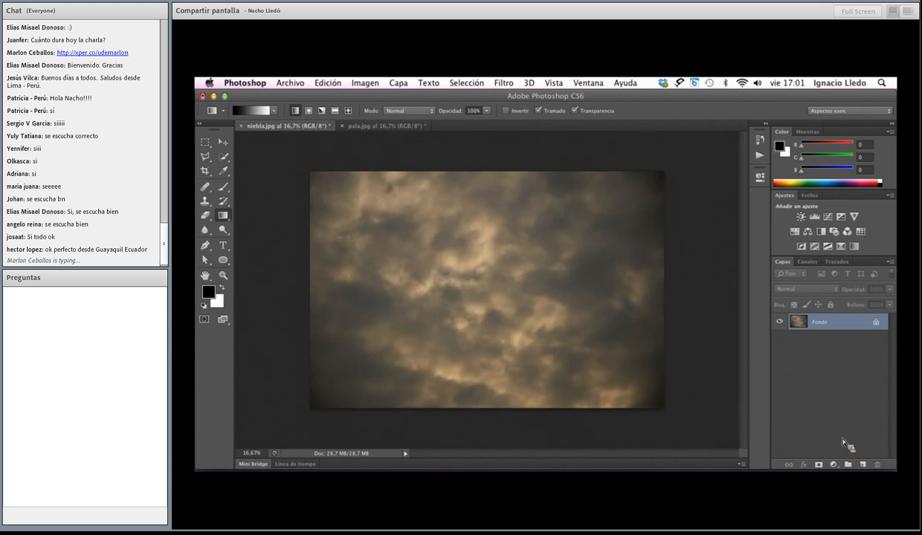
click(834, 465)
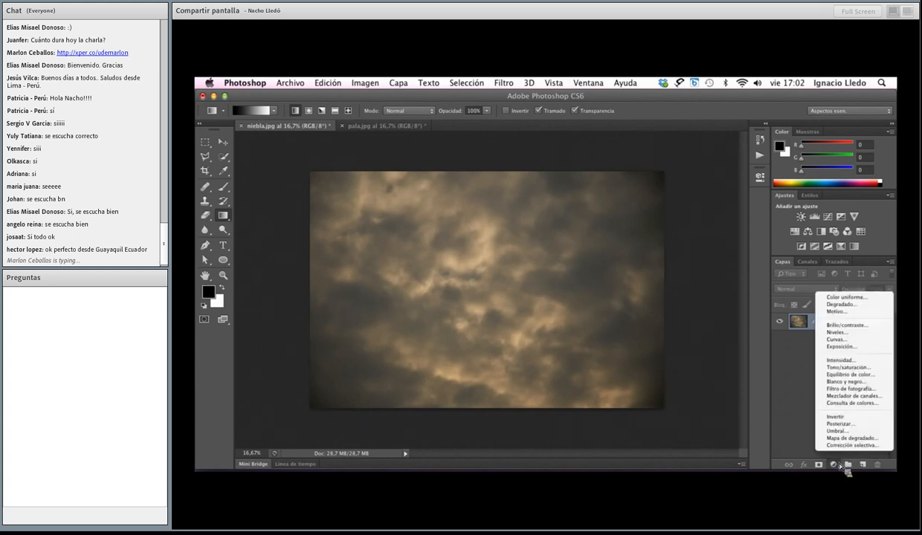
click(794, 368)
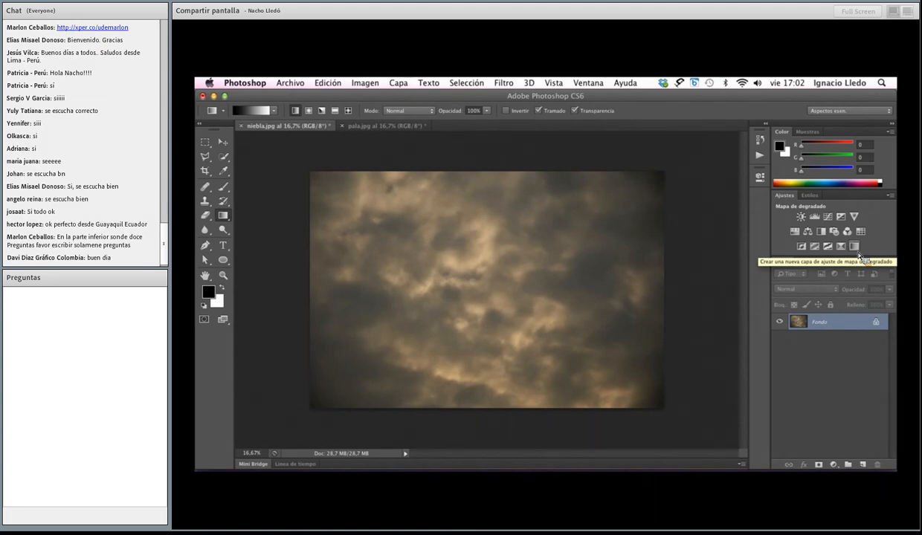
drag(859, 255, 290, 177)
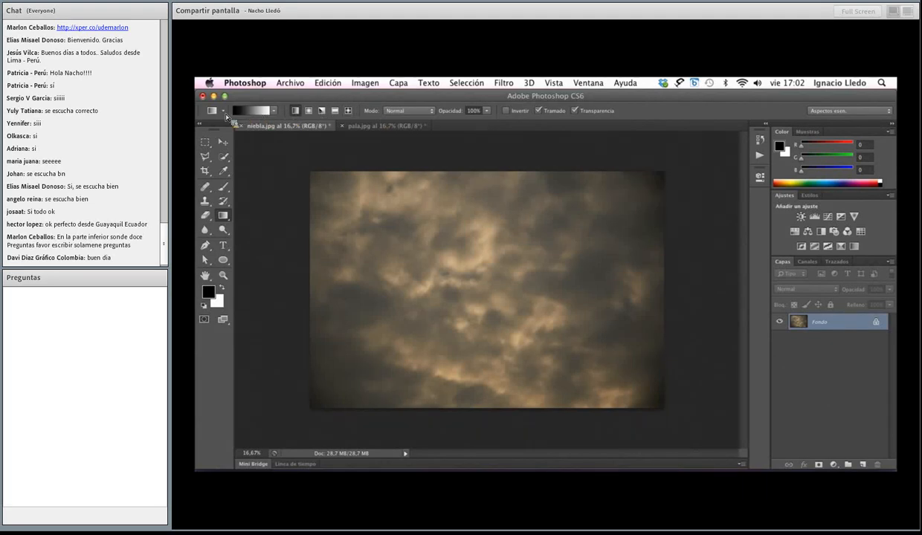
Step: Examine the Gradient tool's editor, preset swatches and blending modes, and return to the Rectangular Marquee tool
click(267, 111)
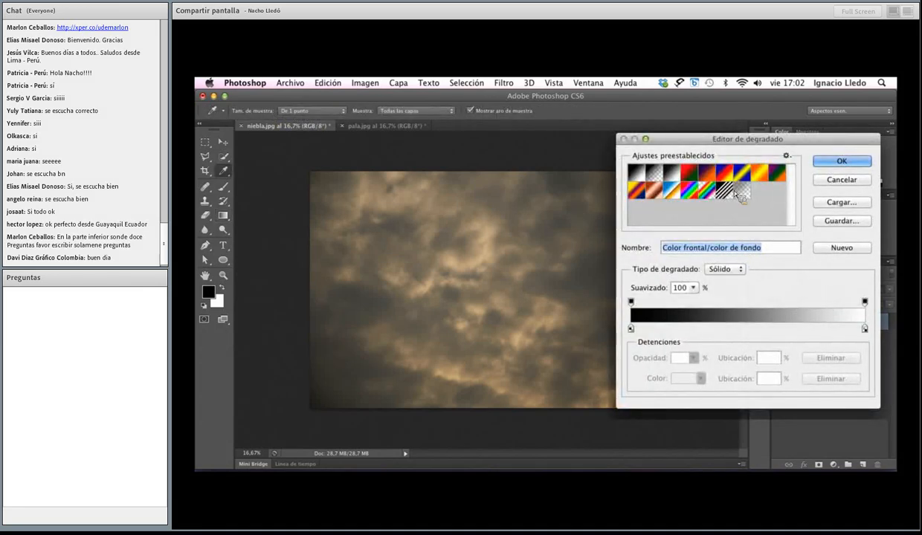
click(818, 180)
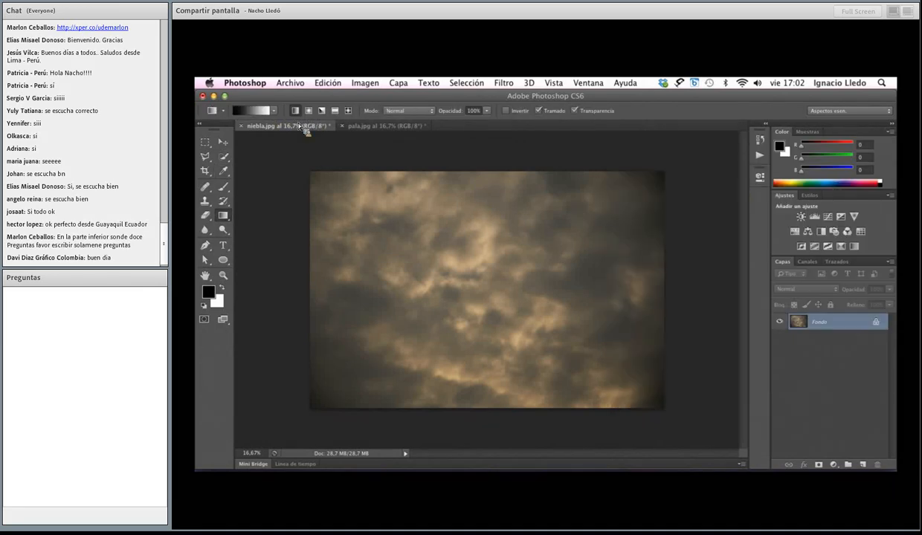
click(273, 111)
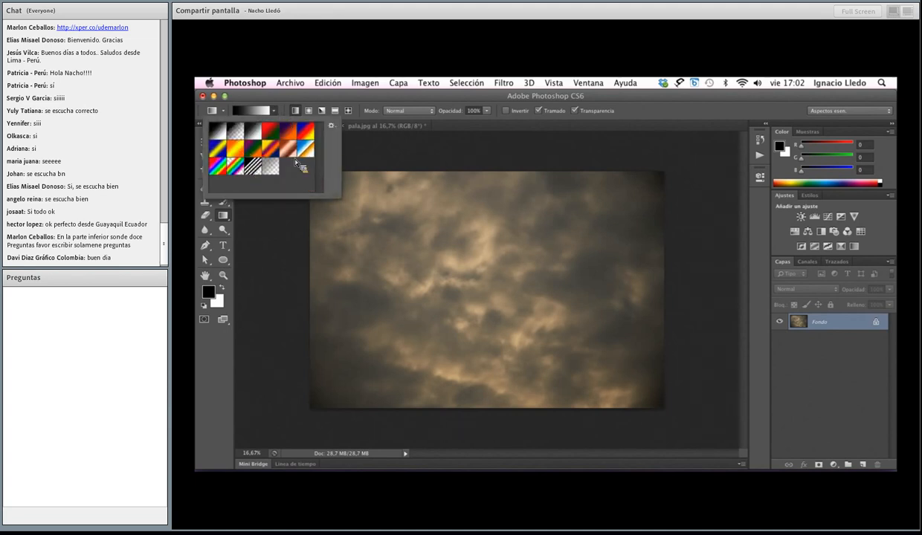
click(283, 114)
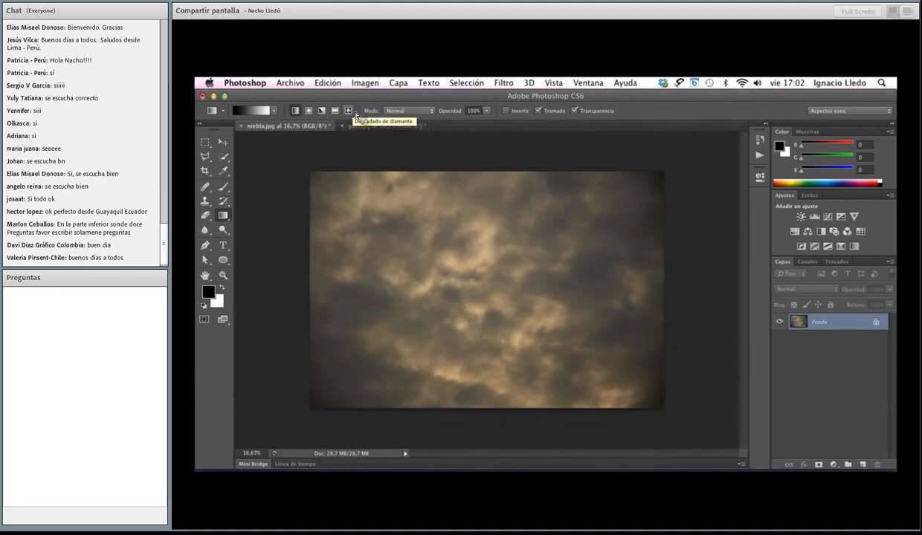
click(394, 111)
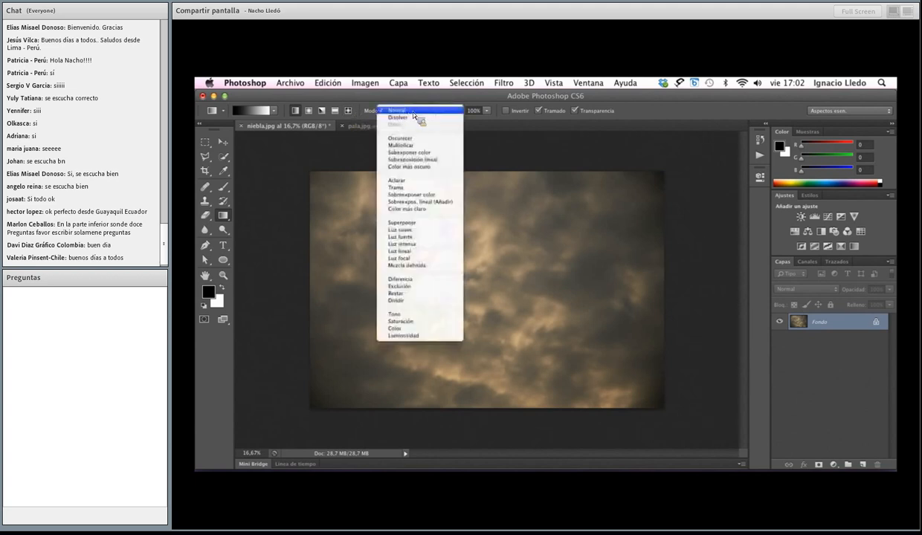
click(412, 112)
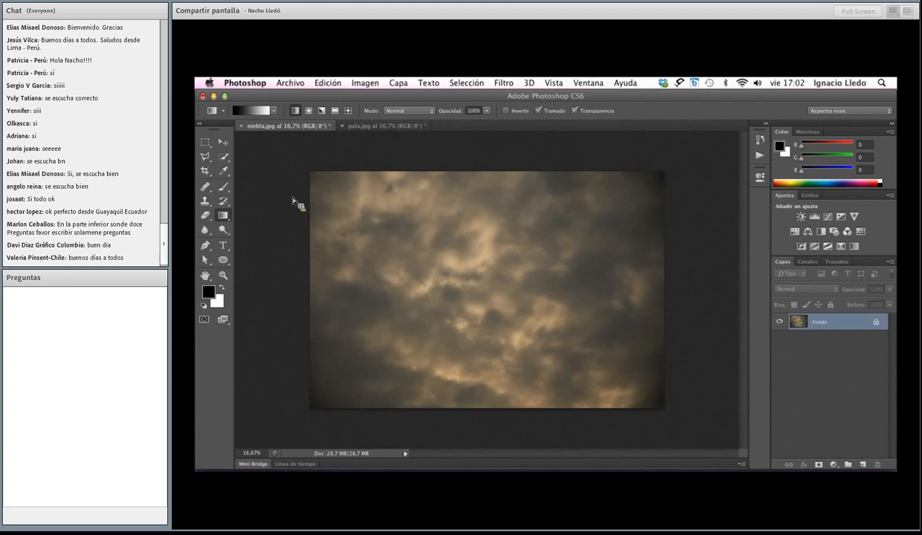
click(204, 141)
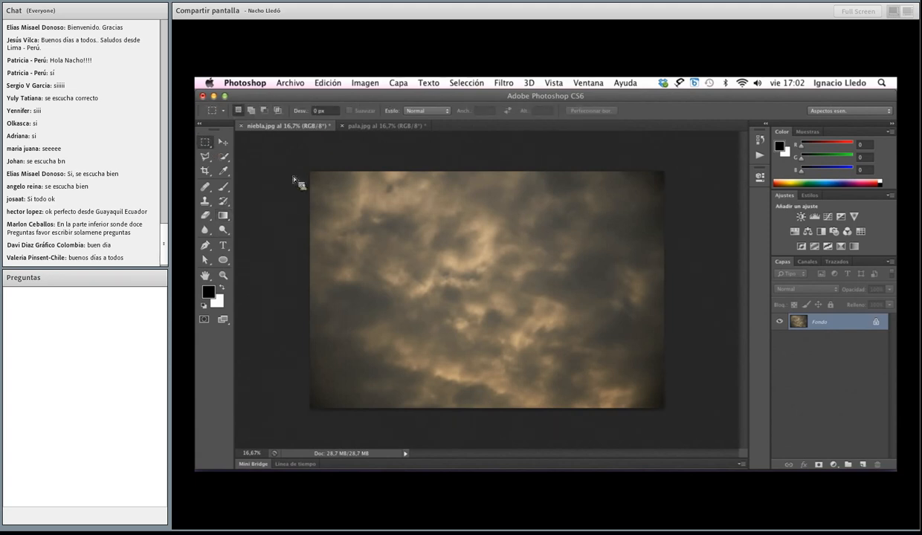
Step: Add a gradient fill layer named Relleno degradado 1 in Normal mode at 100% opacity above the cloud image
click(832, 465)
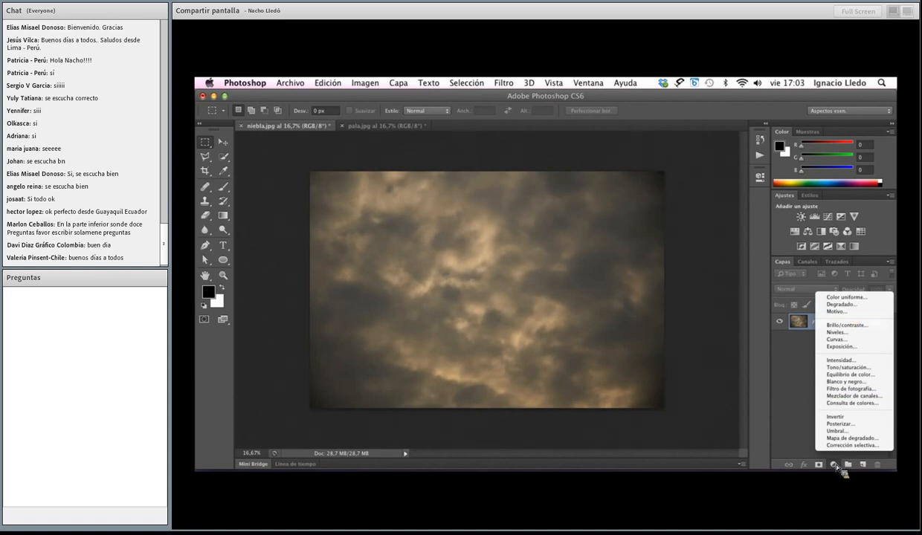
click(399, 83)
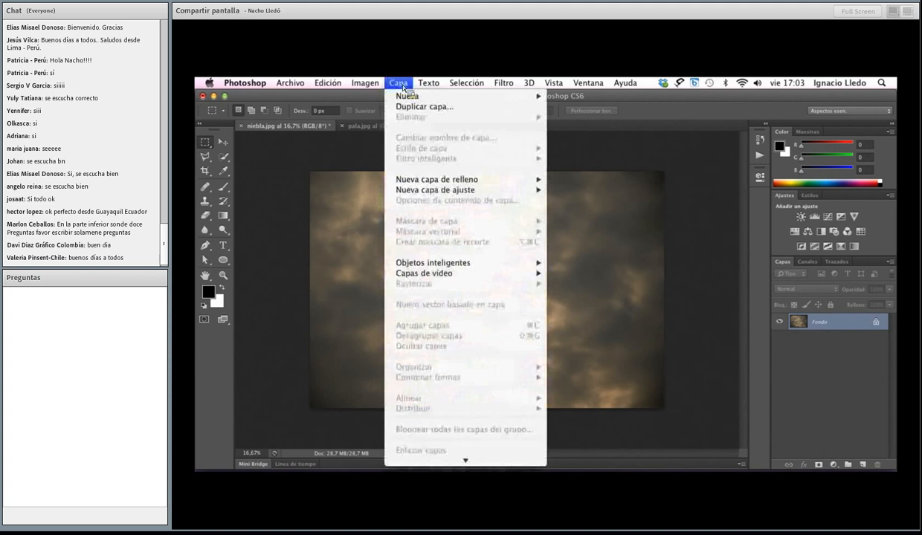
mouse_move(439, 182)
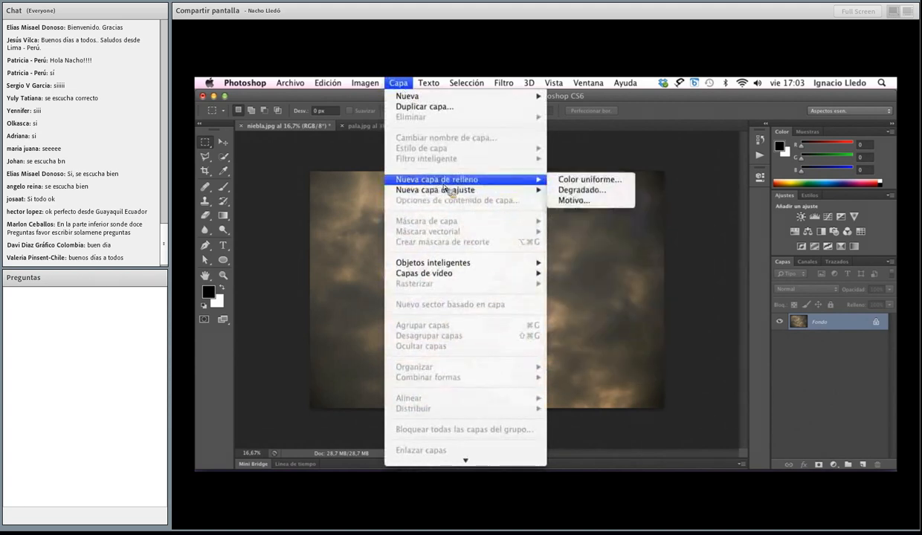
click(574, 191)
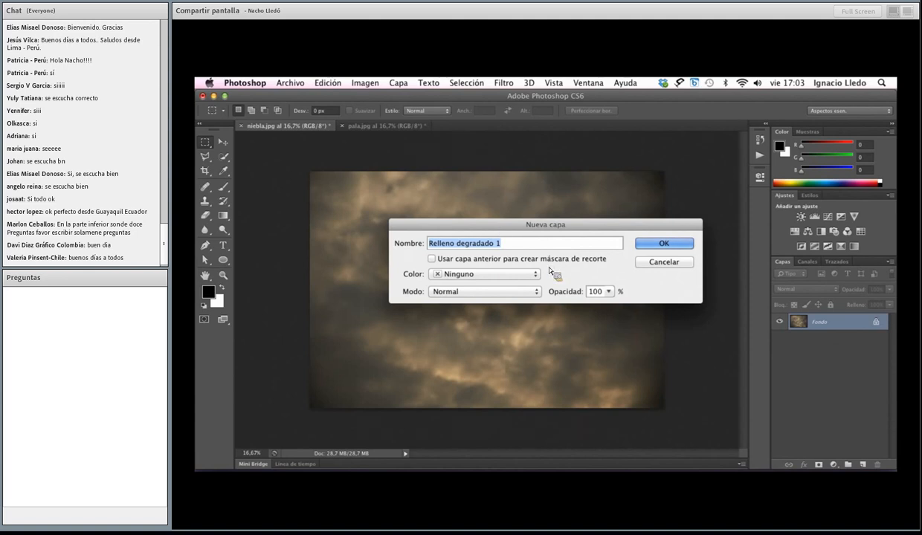
click(656, 247)
drag(567, 210, 636, 144)
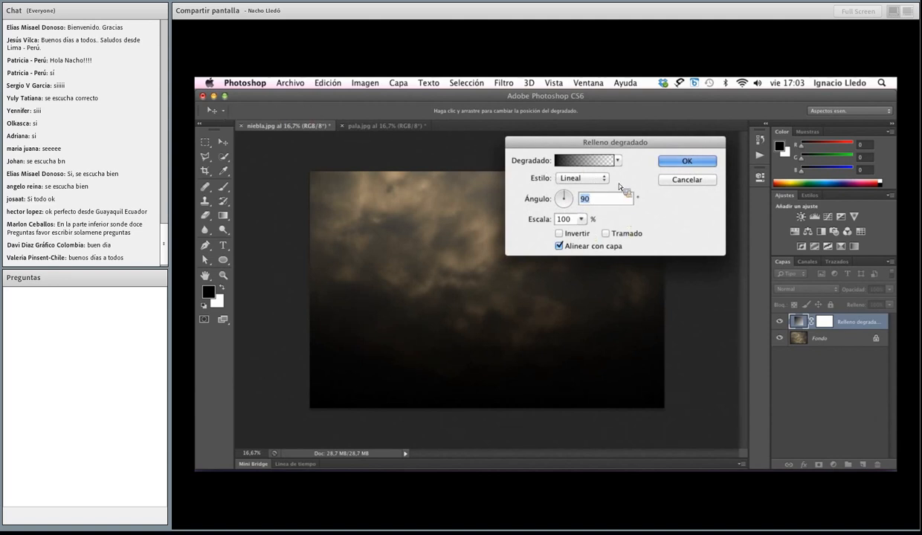
Step: Examine the gradient fill's presets, gradient editor and style options, and cancel the fill layer
click(617, 162)
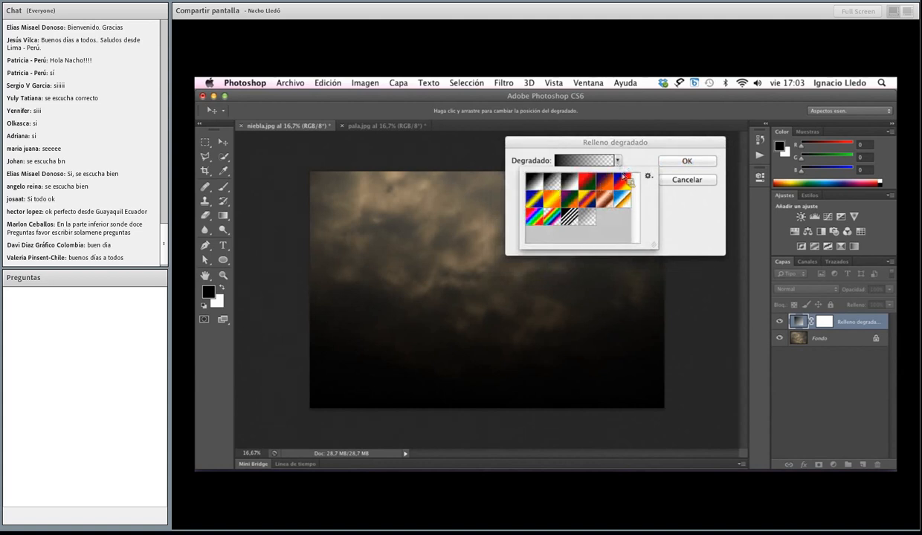
click(583, 160)
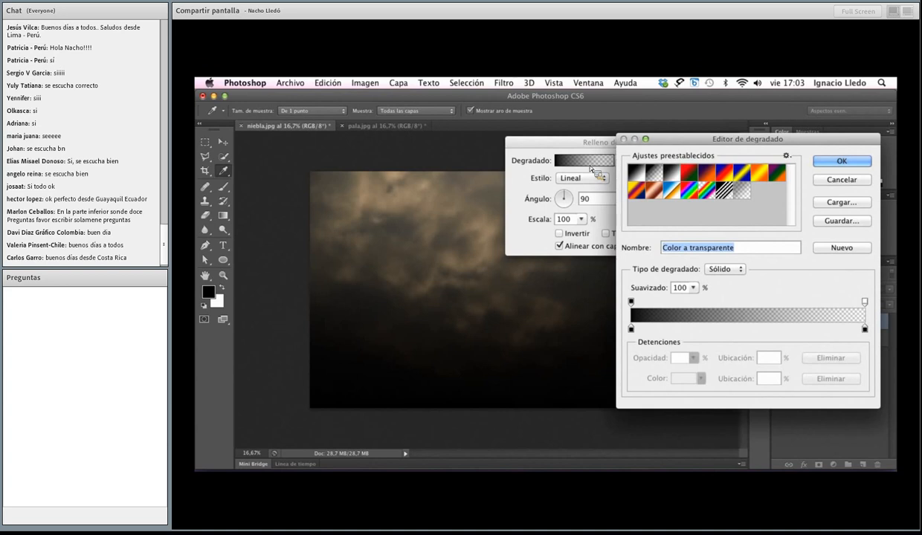
click(812, 179)
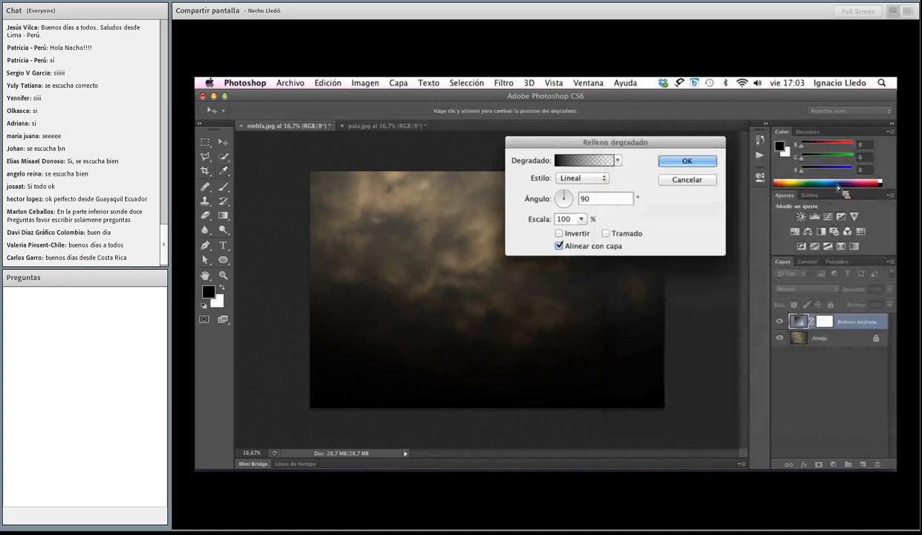
click(582, 178)
click(655, 209)
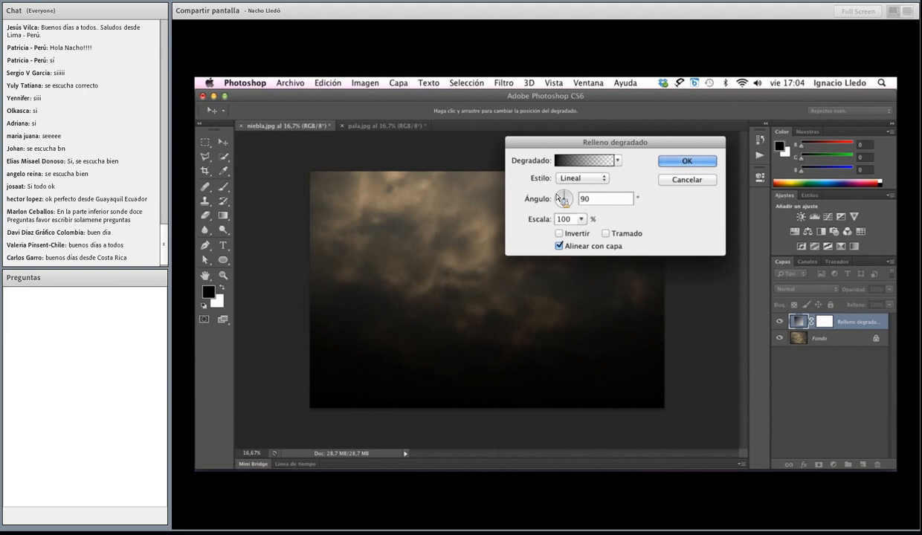
click(584, 167)
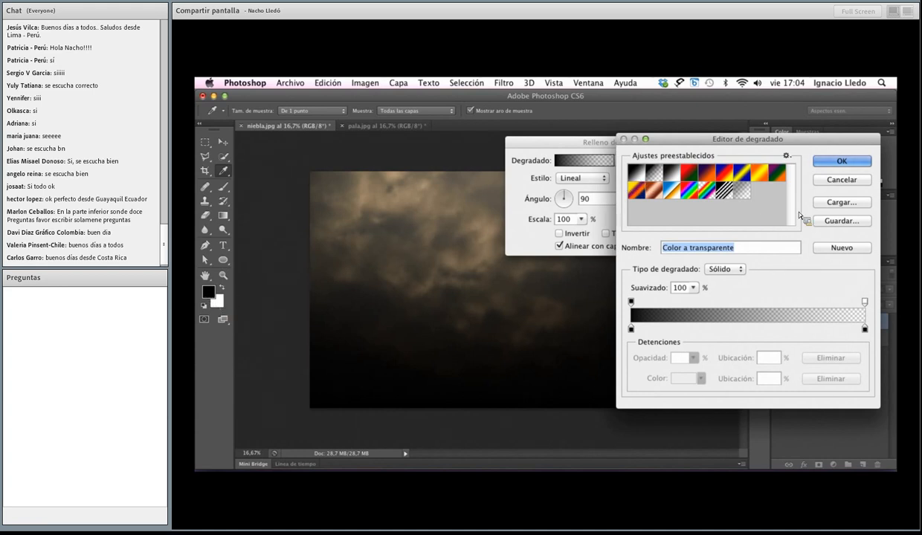
click(840, 180)
click(693, 236)
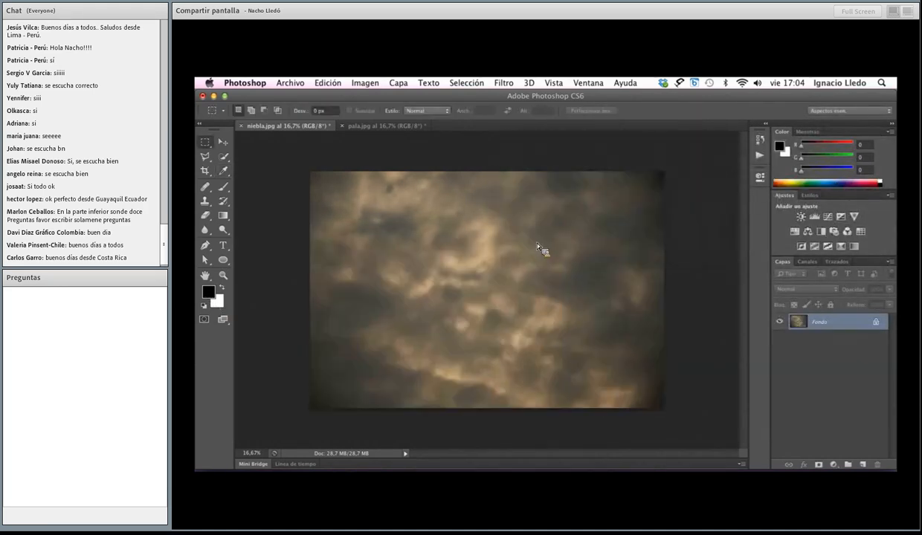
Step: Set the foreground colour to pure red (ff0000) and the background colour to a saturated blue
click(211, 292)
drag(346, 268, 531, 179)
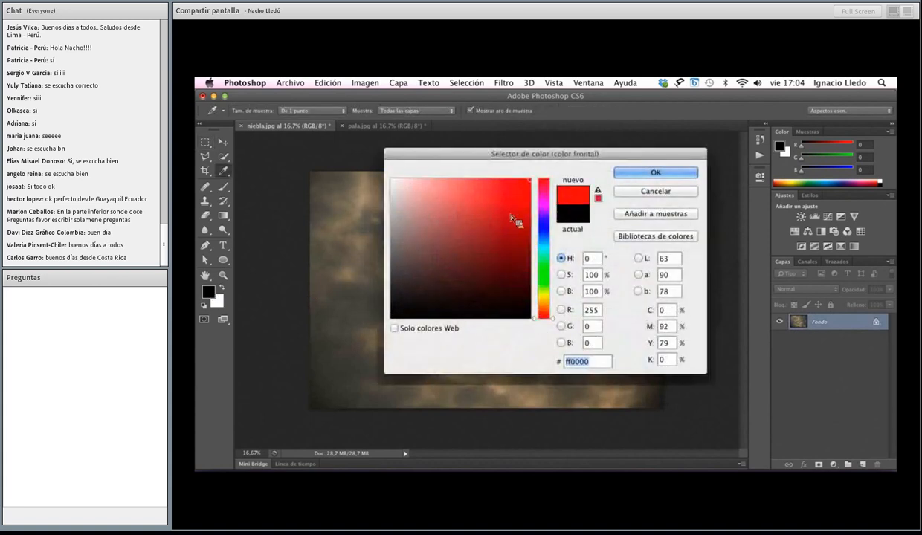
click(645, 176)
click(217, 301)
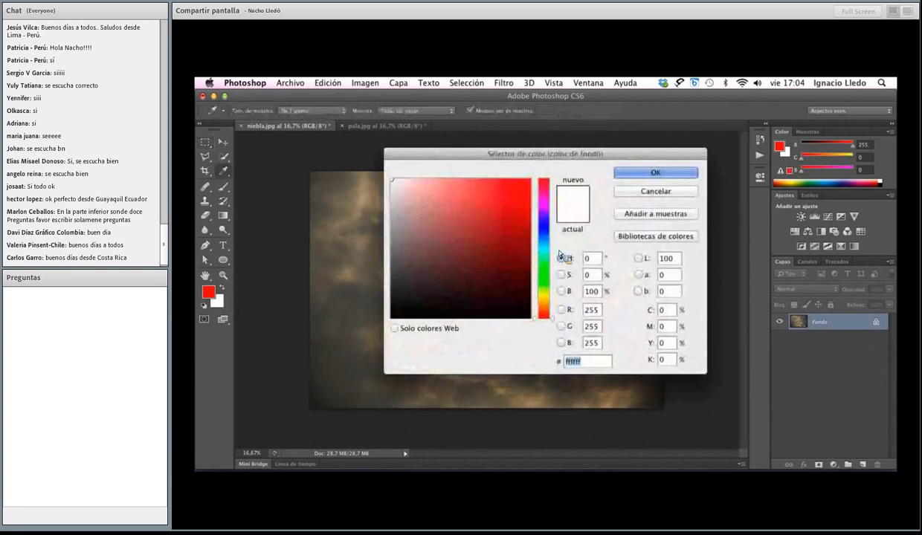
click(541, 234)
click(664, 173)
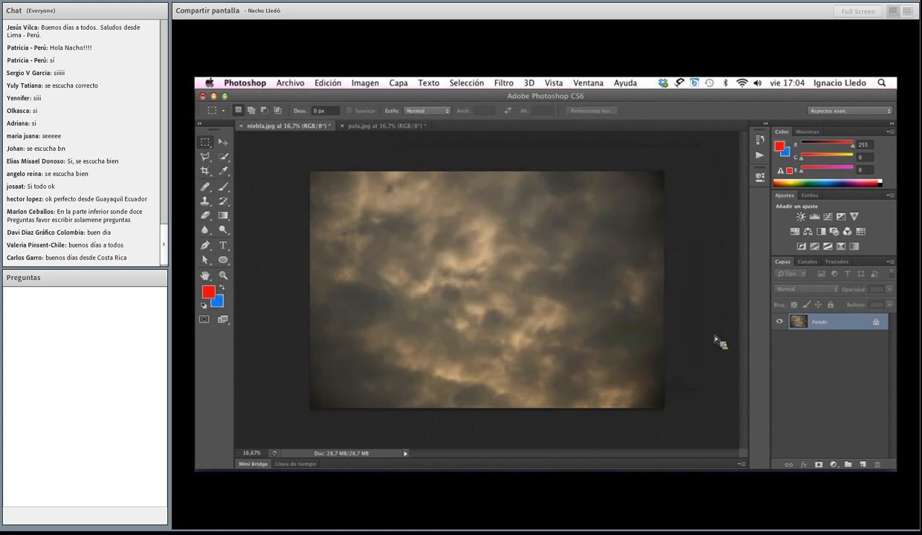
Step: Try a gradient fill layer with the red and blue colours, cancel it, and restore the default black and white colours
click(834, 465)
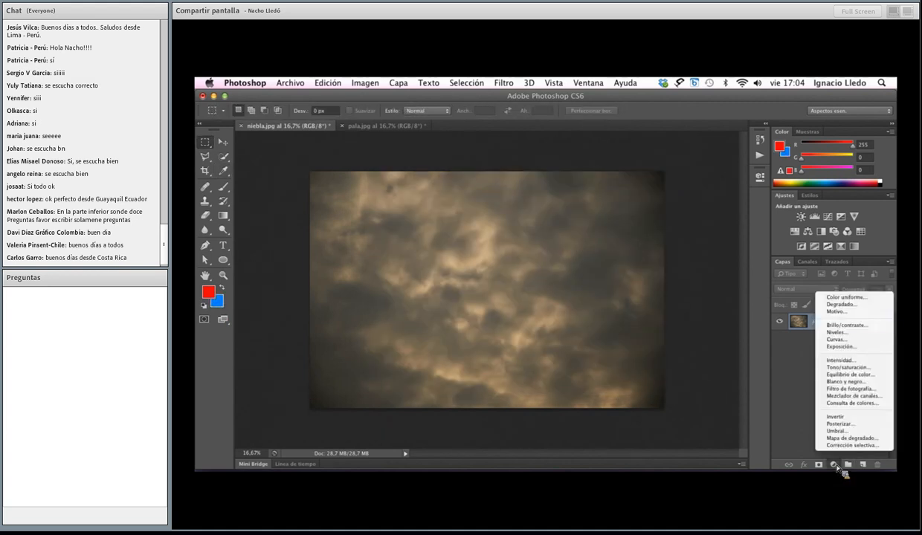
click(824, 304)
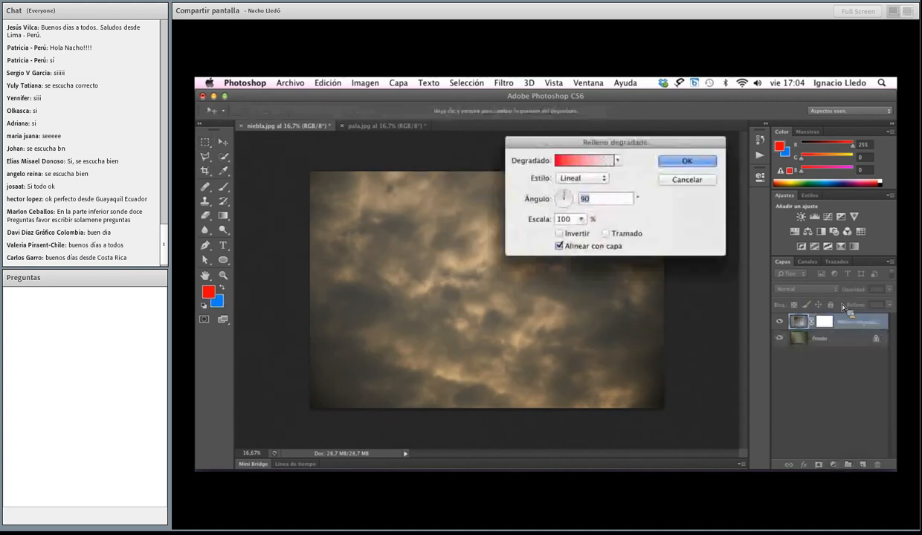
click(619, 161)
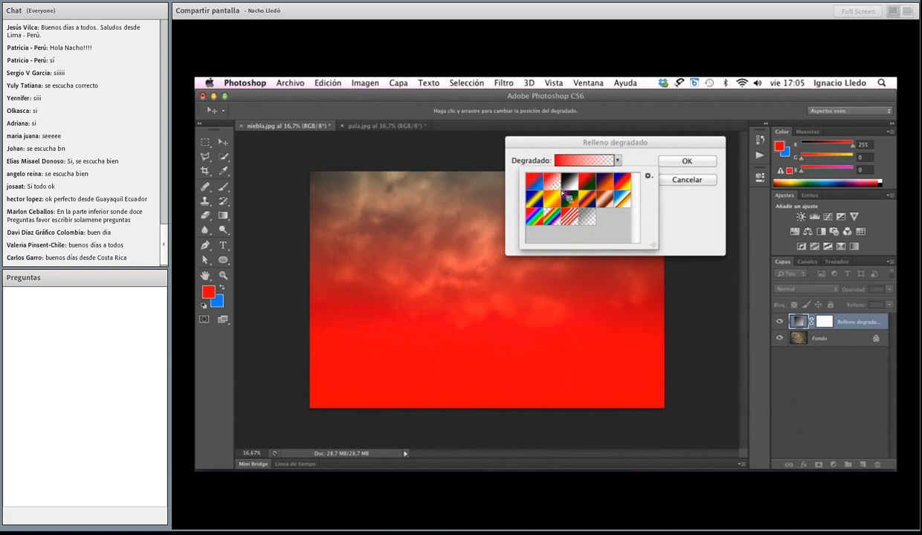
click(679, 180)
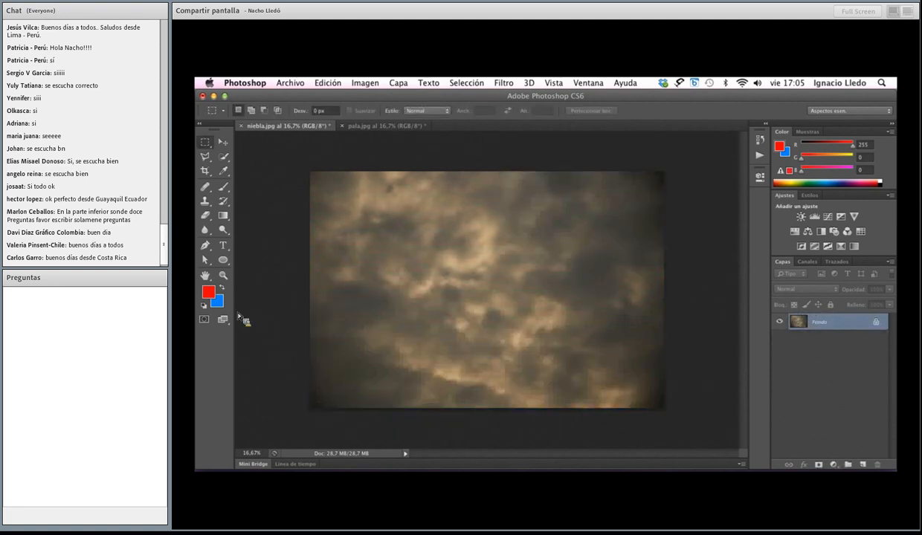
click(204, 306)
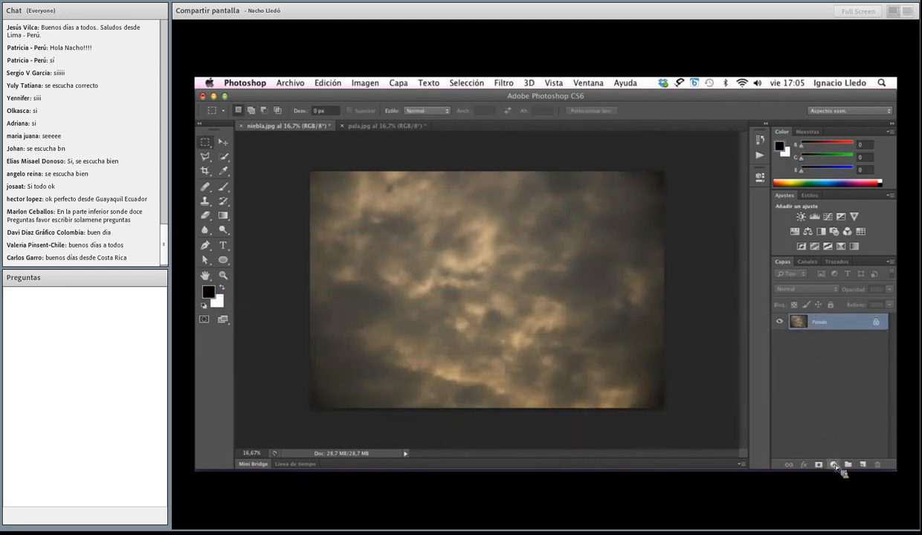
Step: Add a gradient fill layer above the cloud image and open its Color a transparente gradient in the gradient editor
click(834, 465)
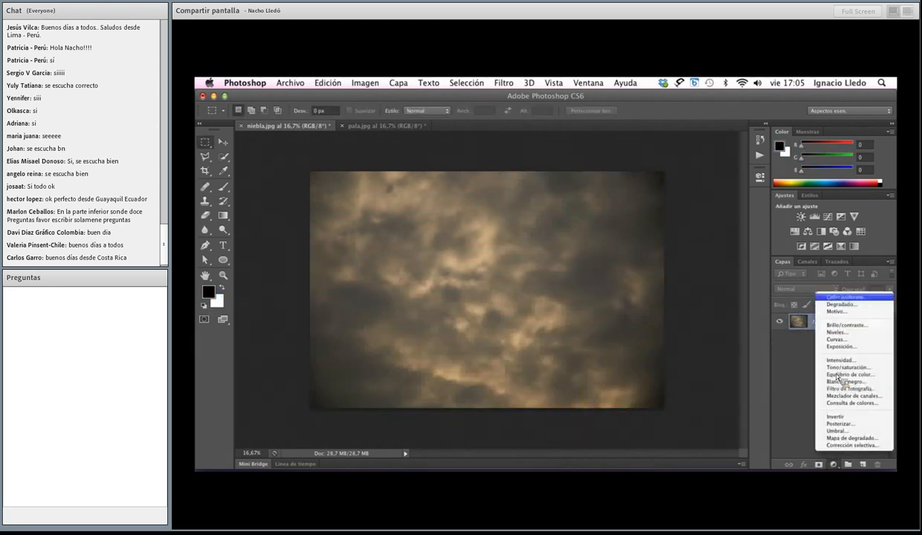
click(840, 304)
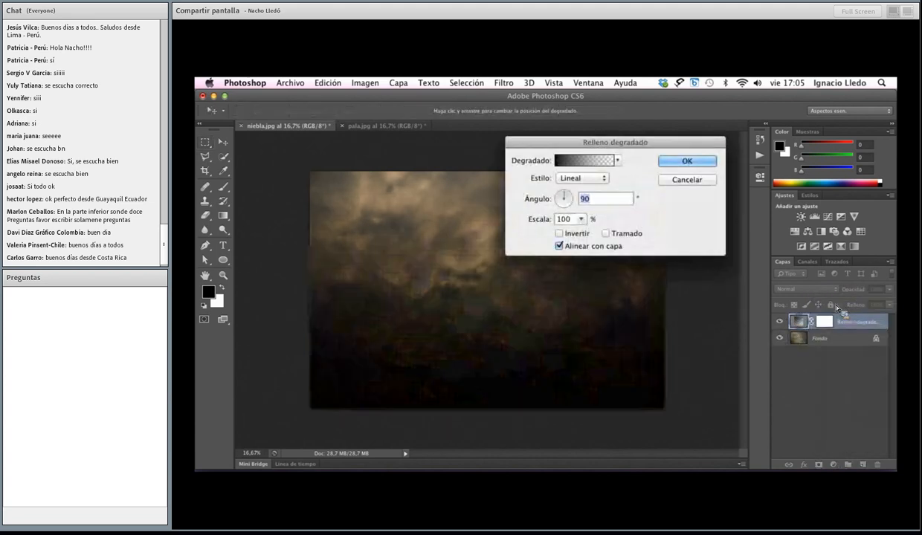
click(619, 161)
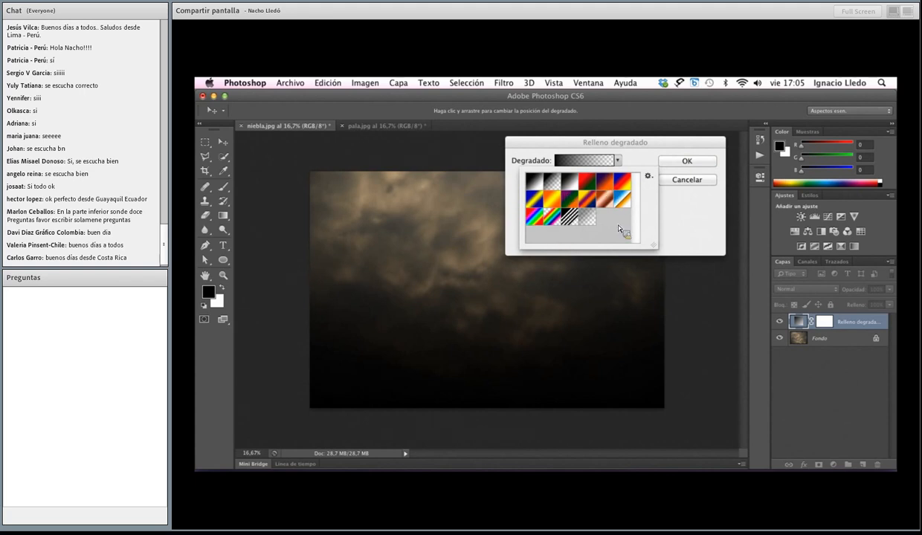
click(648, 176)
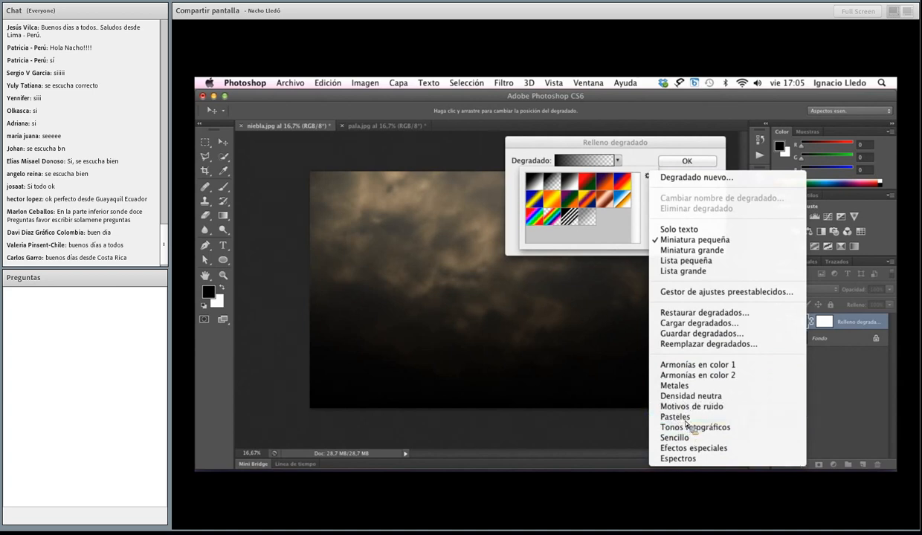
click(643, 194)
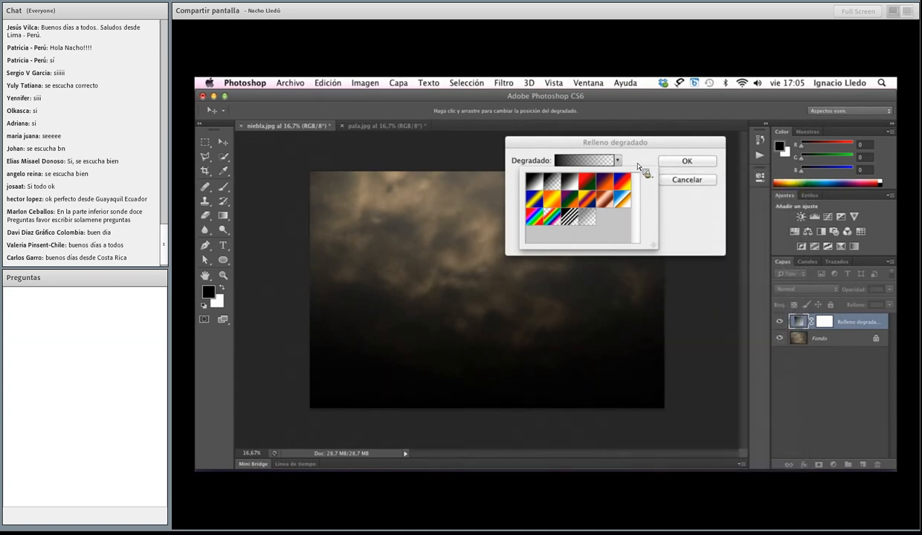
click(592, 165)
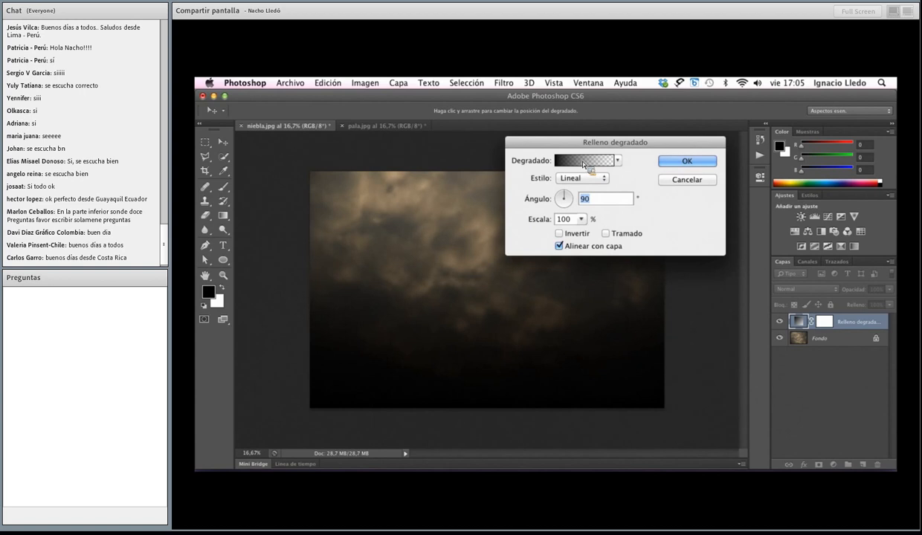
click(591, 165)
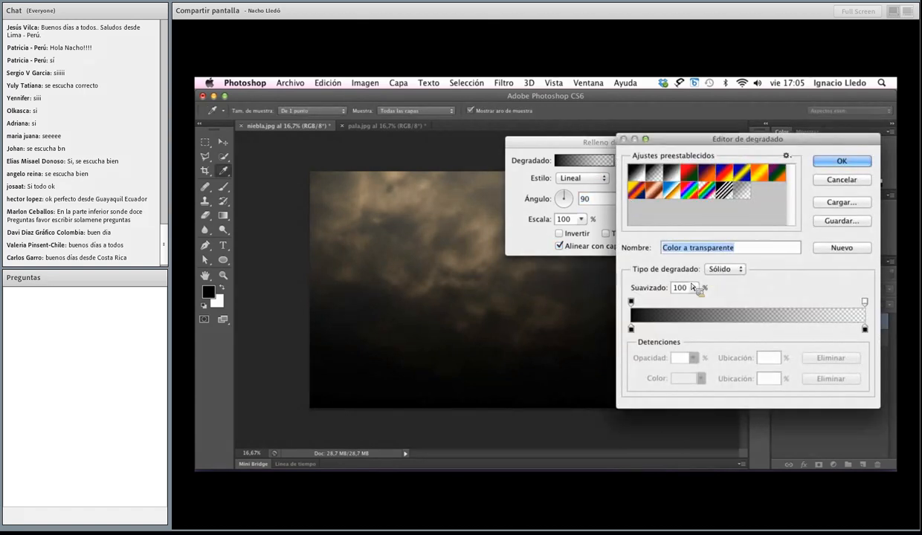
drag(738, 145, 659, 142)
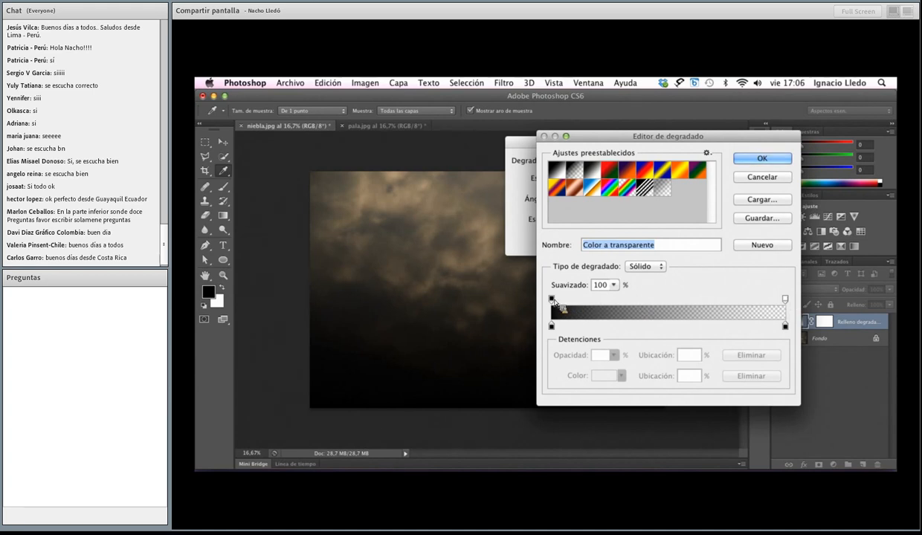
Step: Try the gradient's start opacity stop at 72%, return it to 0% and deselect it
click(553, 300)
drag(553, 301, 720, 302)
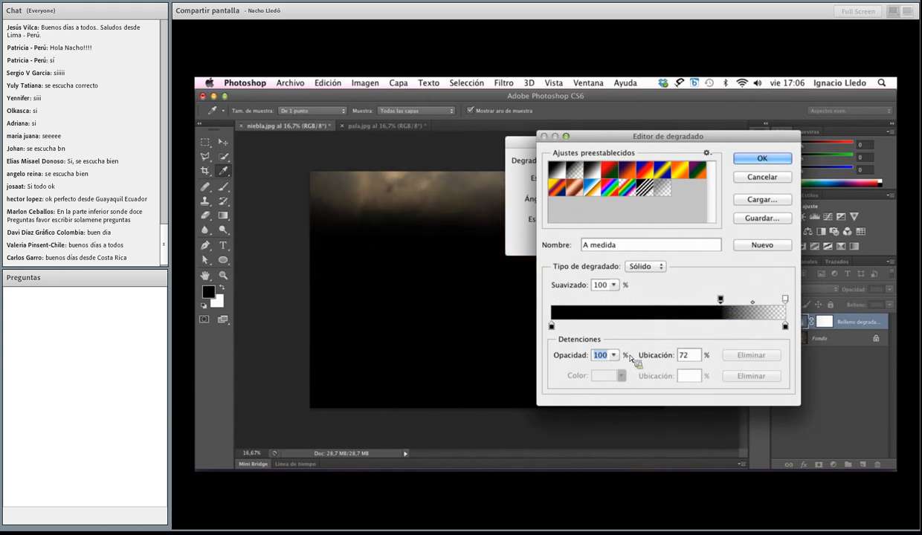
drag(720, 300, 552, 300)
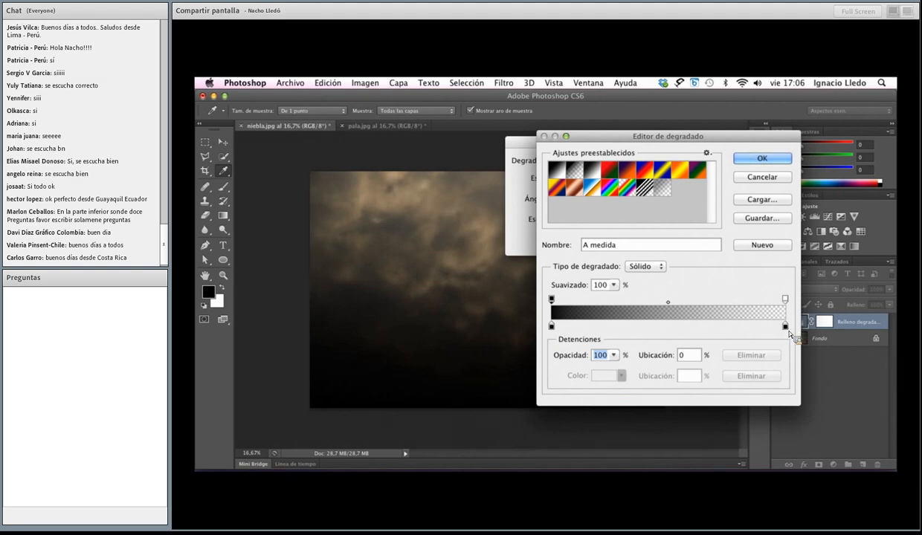
drag(606, 301, 700, 329)
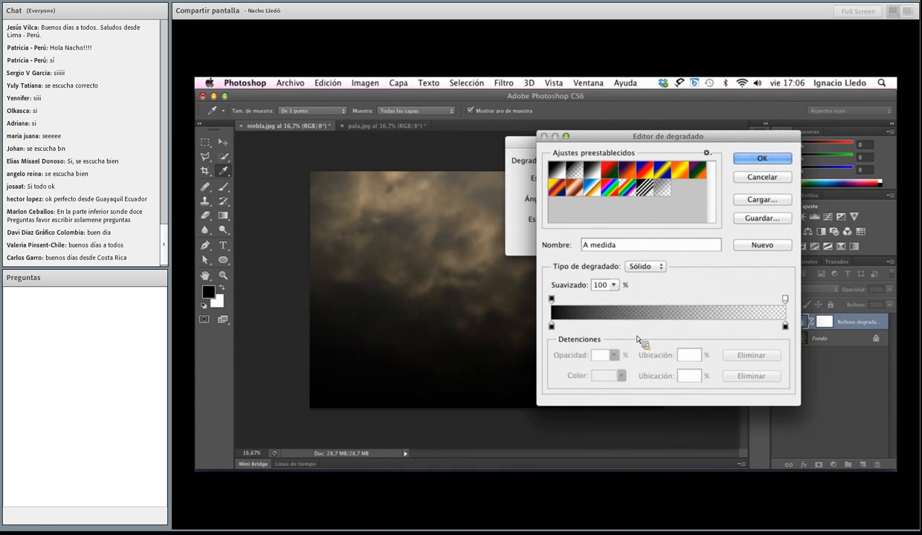
Step: Change the gradient's end colour stop to white (ffffff)
click(786, 326)
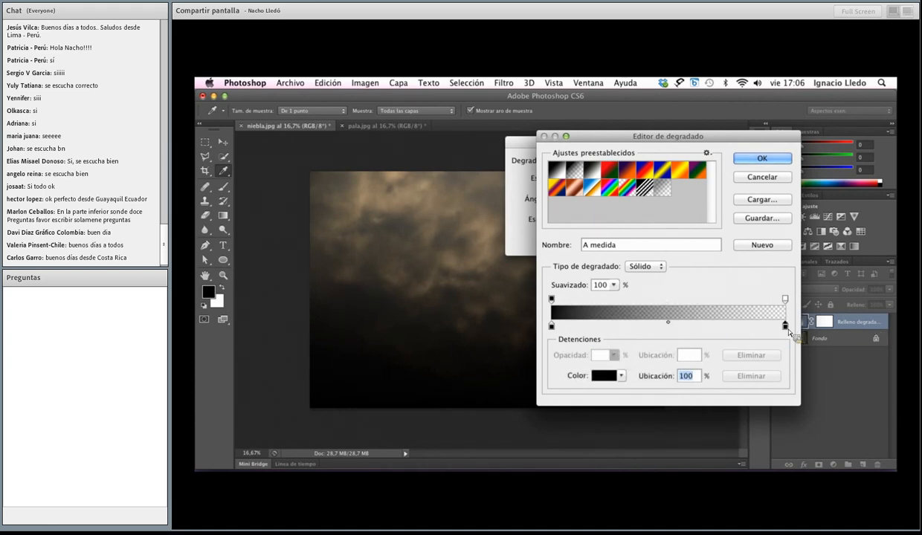
double_click(786, 328)
drag(439, 245, 391, 179)
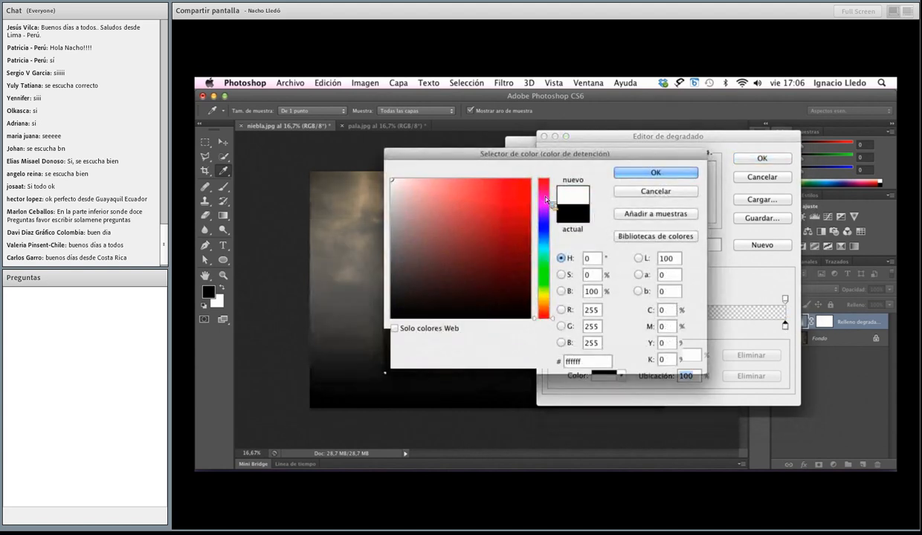
click(646, 175)
Step: Try the start opacity stop at 83%, return it to 0%, and select the end opacity stop
drag(551, 298, 746, 301)
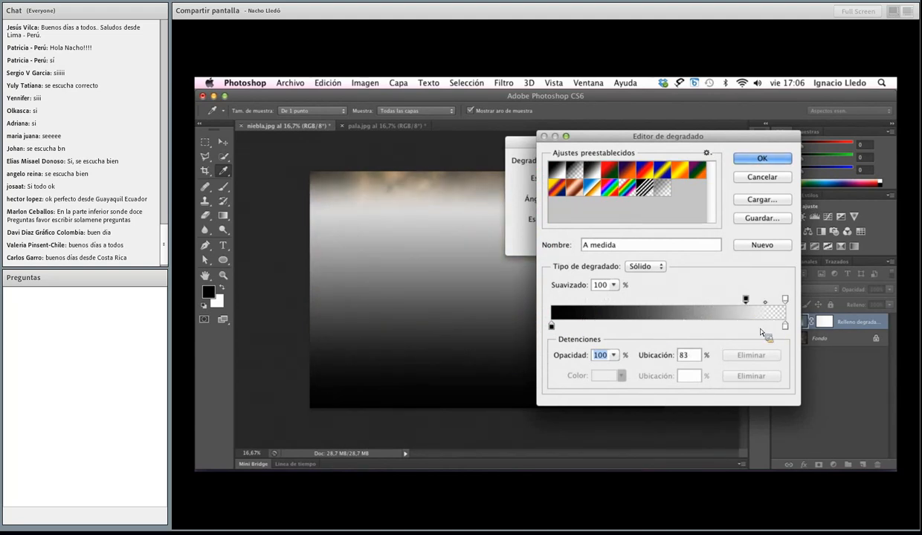
drag(746, 300, 549, 315)
click(785, 299)
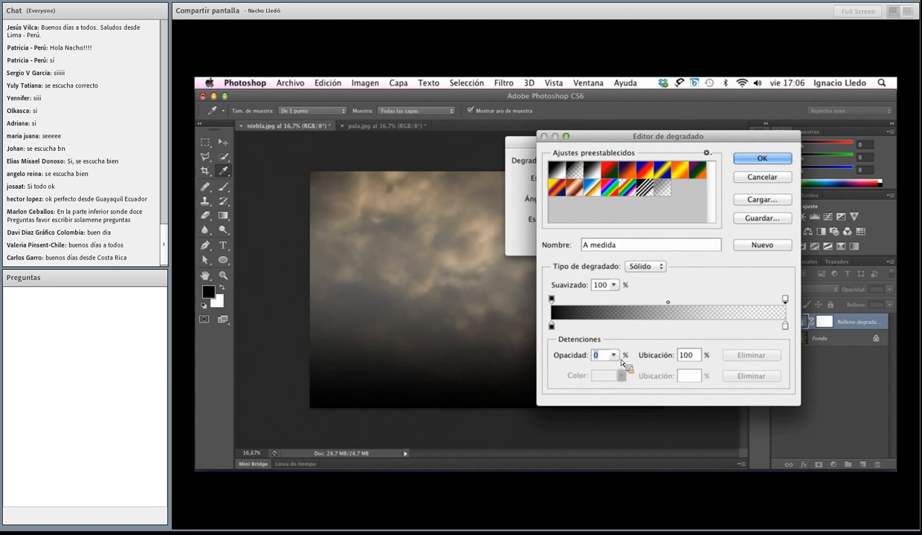
Step: Apply the Color frontal/color de fondo preset, and move the black colour stop to 31% and the white one to 72%
click(563, 174)
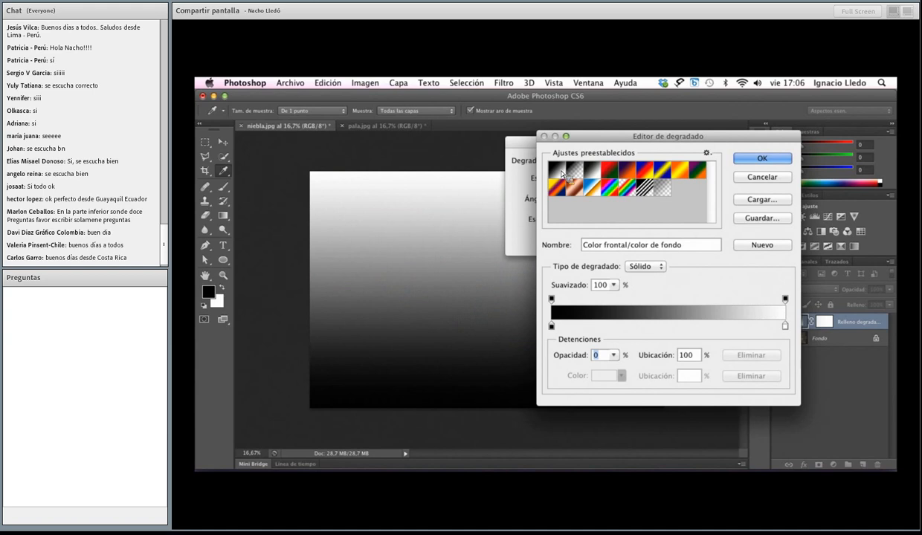
drag(568, 326, 625, 327)
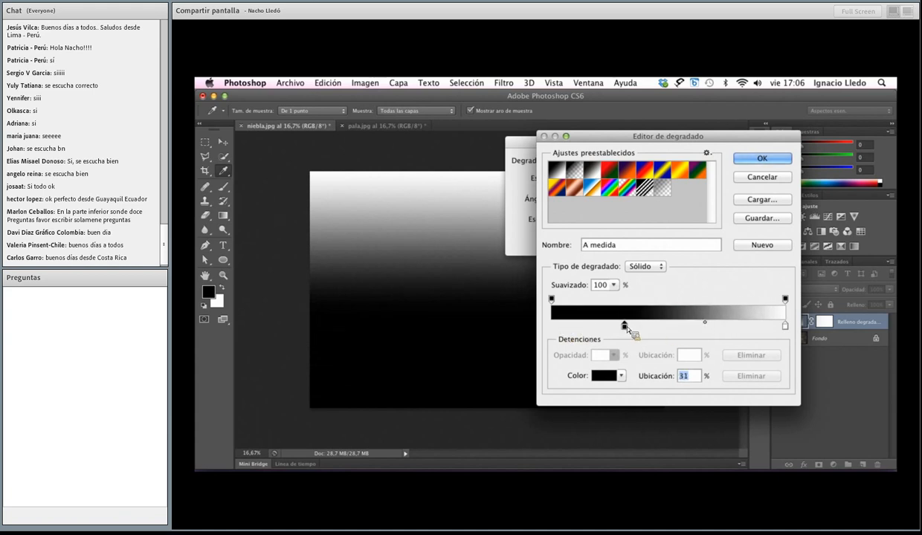
drag(785, 325, 720, 327)
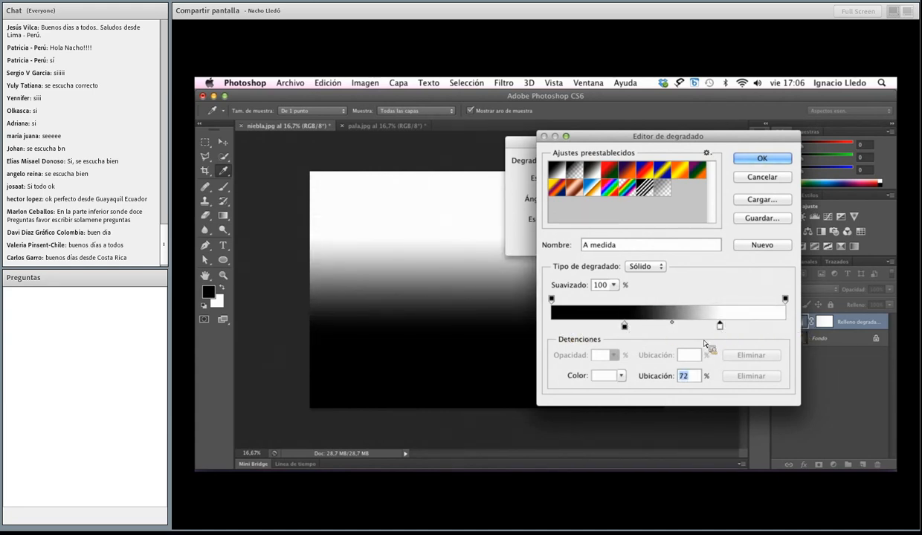
Step: Examine the colour pickers of the white and black stops without changing their colours, and select the colour midpoint
click(625, 382)
click(634, 381)
click(610, 380)
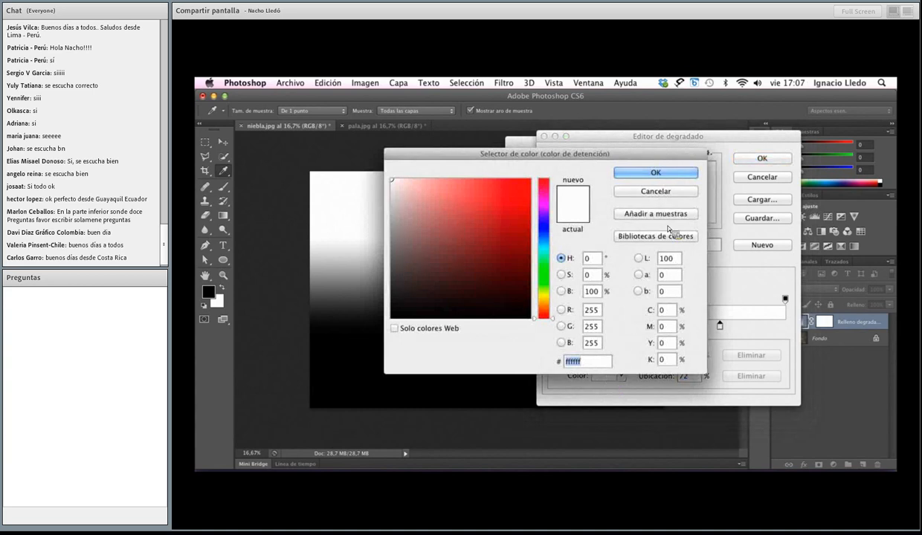
click(662, 194)
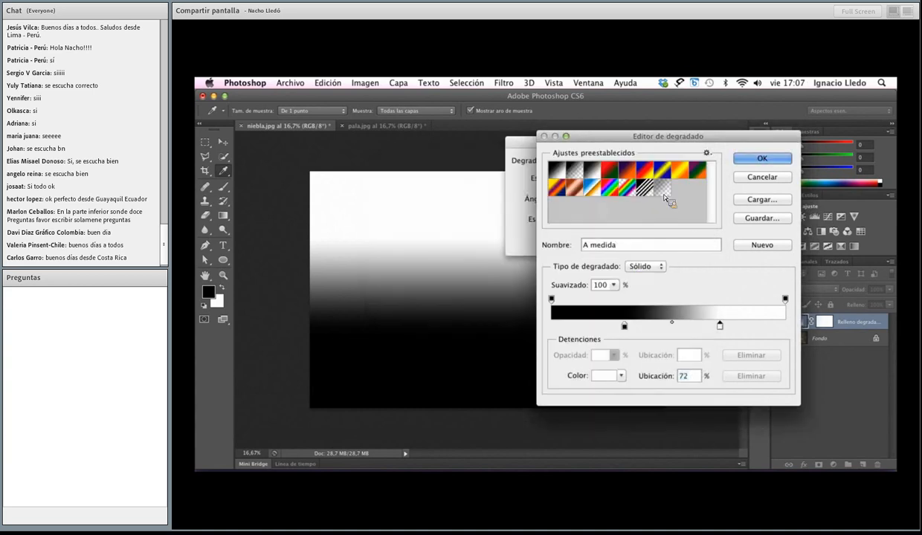
double_click(625, 327)
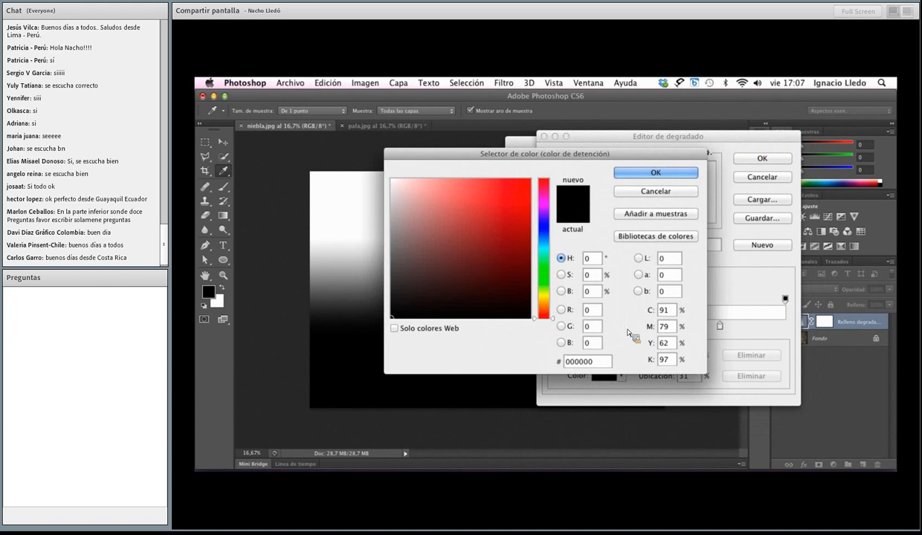
click(688, 195)
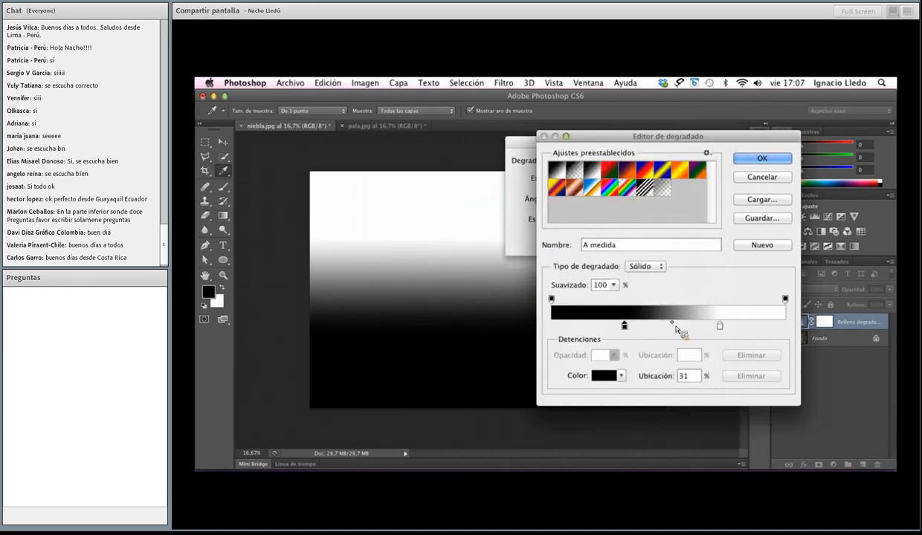
click(672, 323)
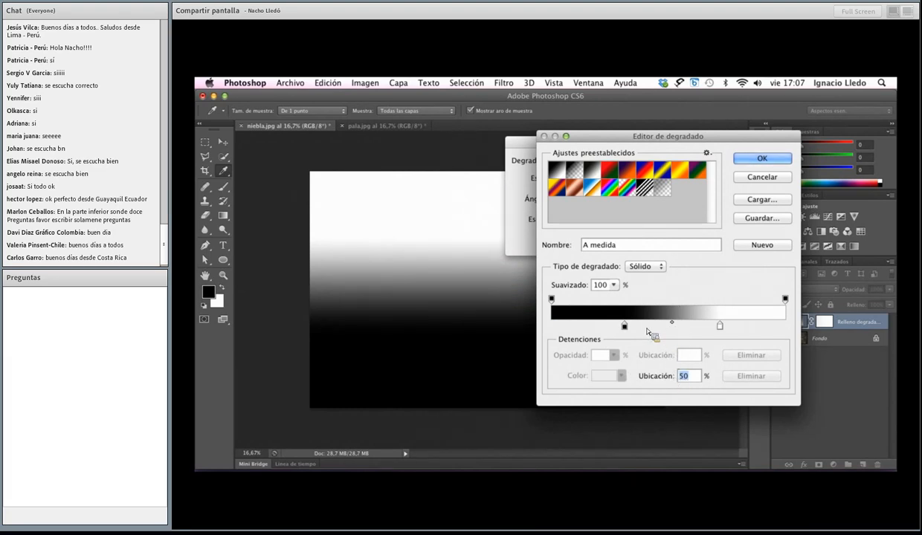
Step: Return the black and white stops to the gradient's ends, try the colour midpoint at 17% and 86%, and reset it to 50%
drag(625, 326, 524, 327)
drag(720, 327, 786, 327)
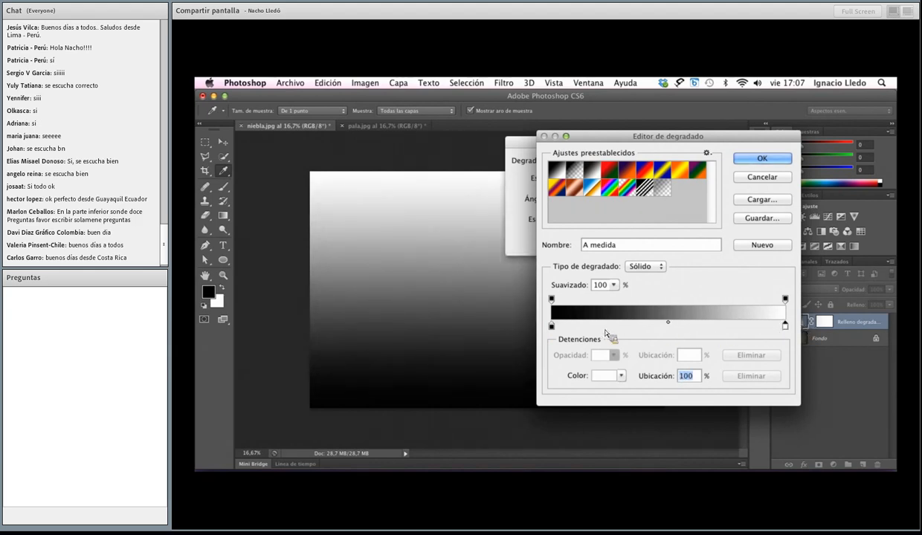
drag(668, 322, 593, 325)
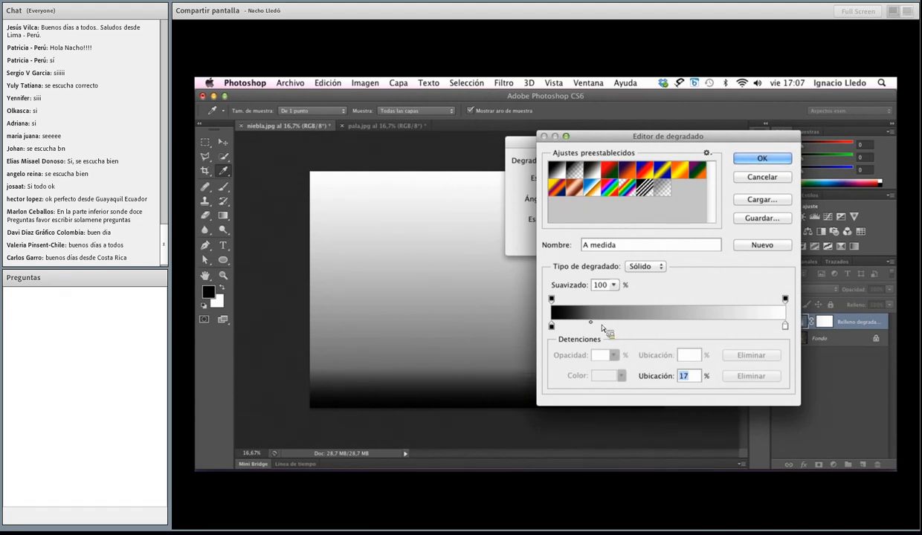
drag(594, 324, 771, 328)
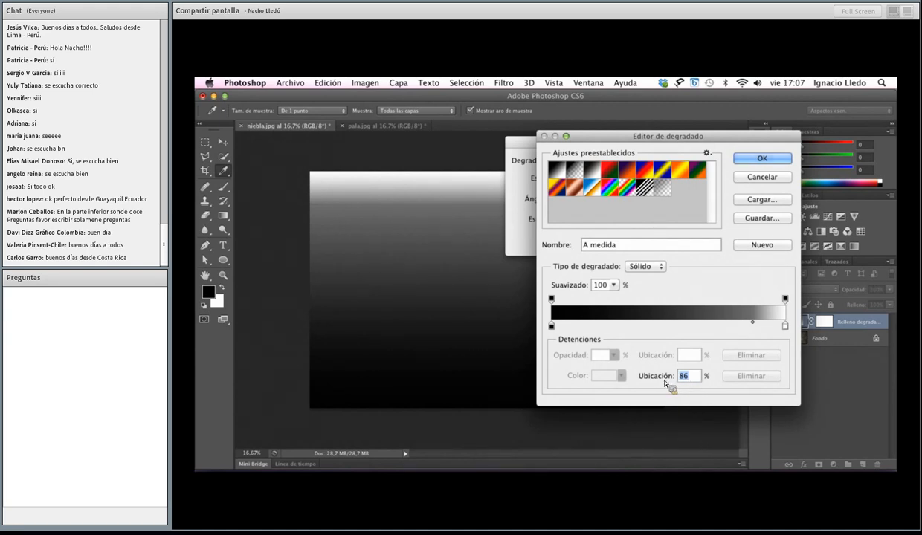
text(50)
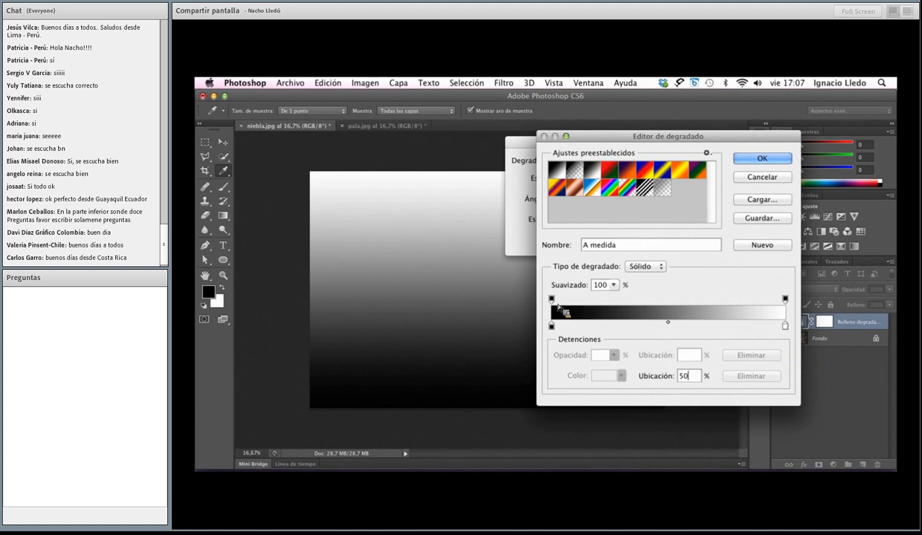
Step: Set the start opacity stop to 50% opacity and select the end opacity stop
click(551, 299)
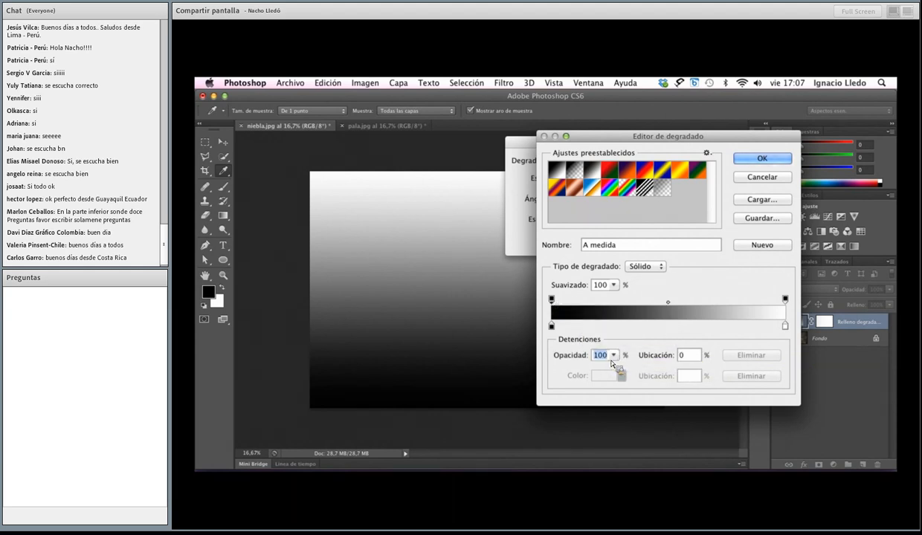
text(50)
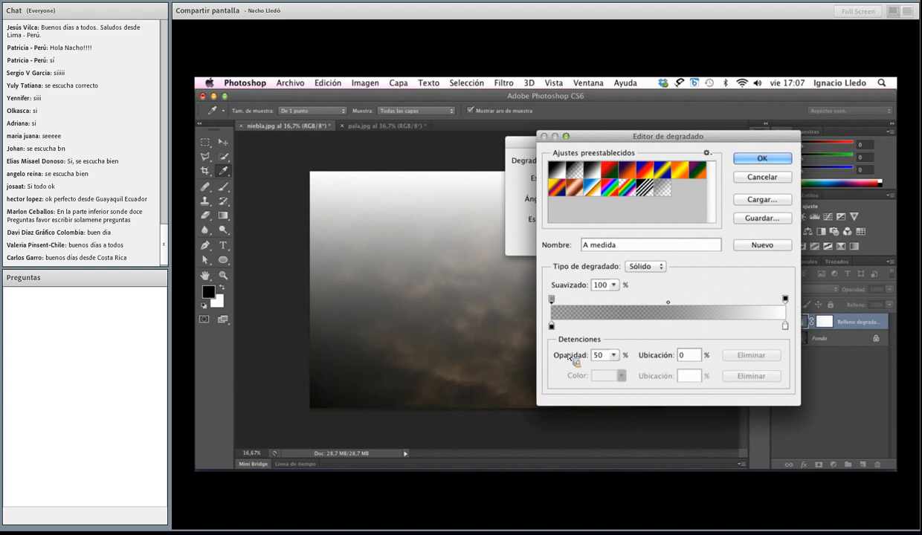
click(786, 300)
Step: Try the opacity midpoint at 5% and 95%, and reset its location to 50%
drag(672, 307, 567, 311)
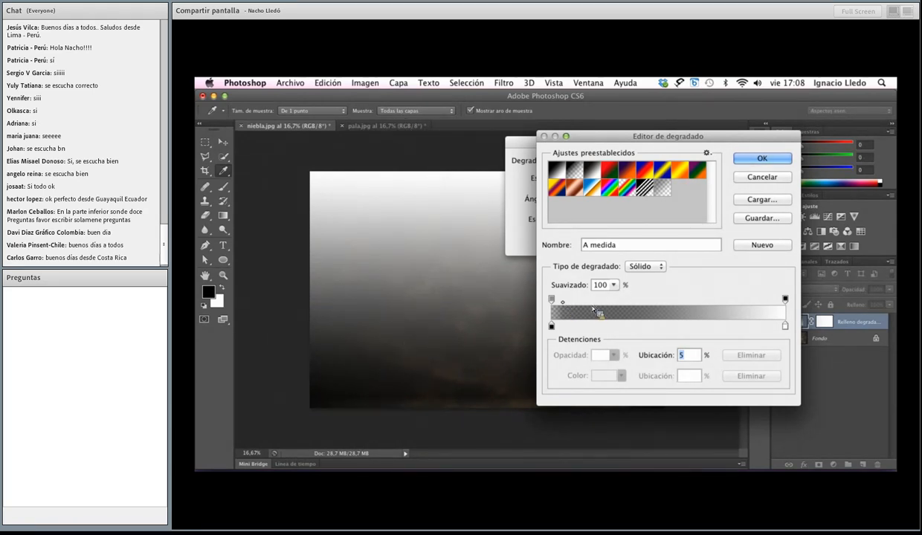
drag(563, 302, 773, 302)
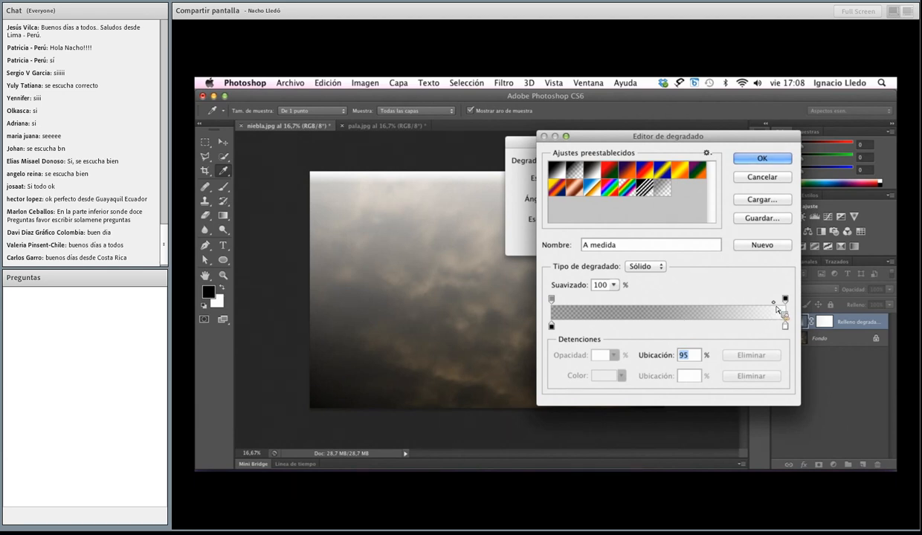
drag(777, 309, 669, 316)
text(50)
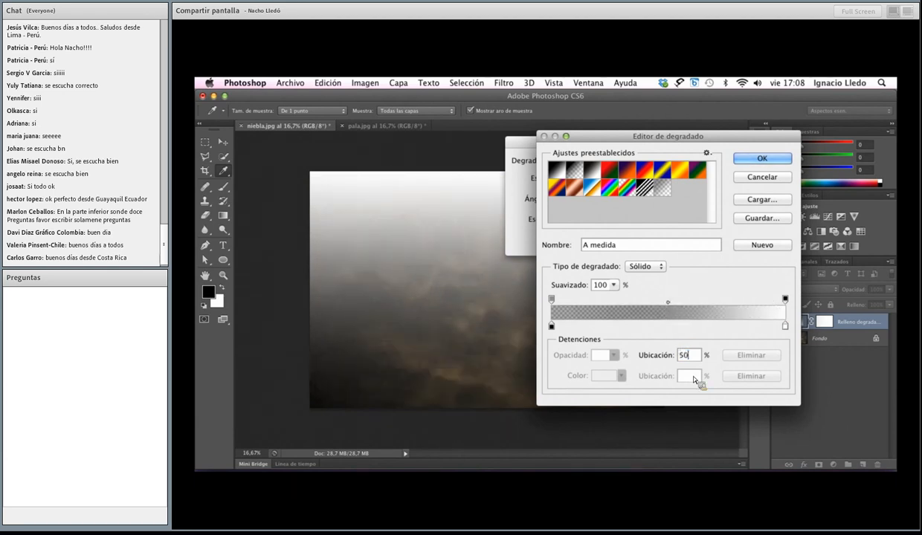
Step: Restore the start opacity stop to 100% opacity
click(551, 299)
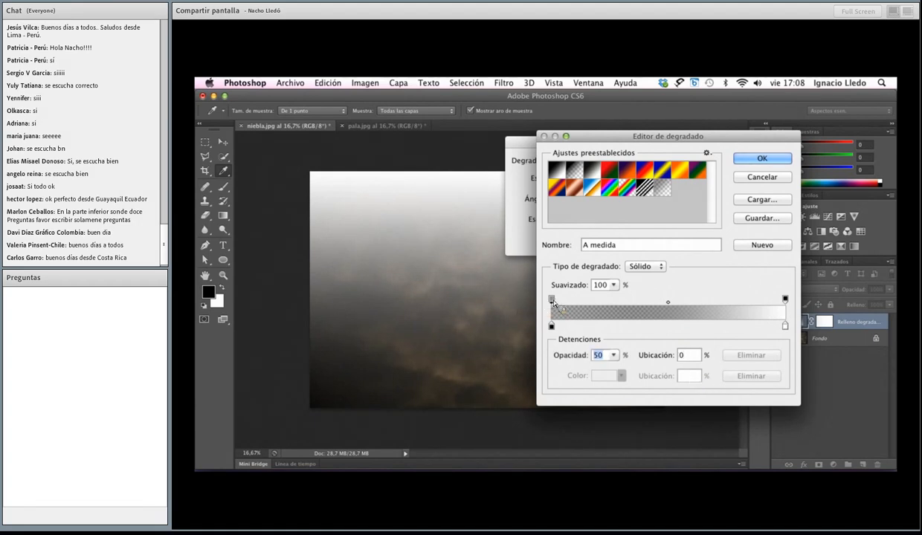
text(100)
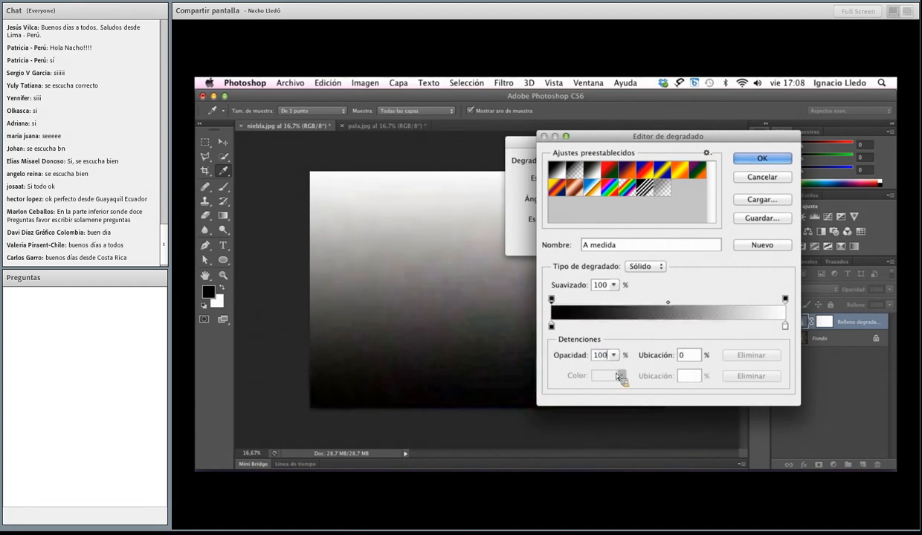
Step: Add a colour stop at 32% on the solid gradient and make it pure red
click(645, 269)
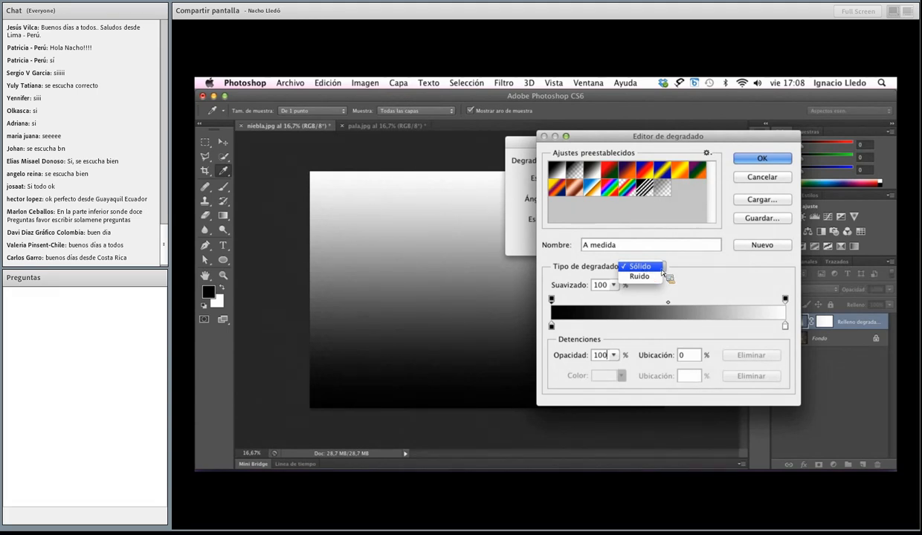
click(617, 321)
click(626, 326)
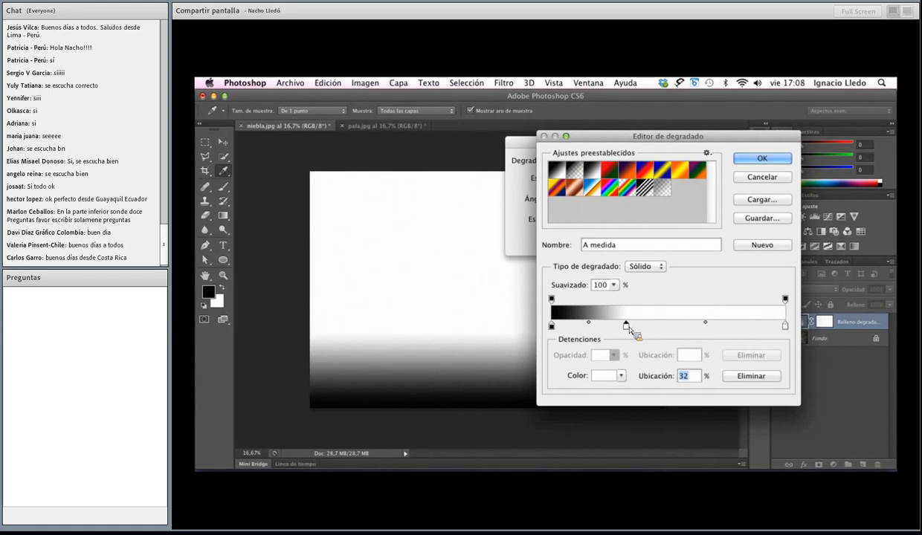
double_click(626, 325)
click(530, 180)
click(656, 172)
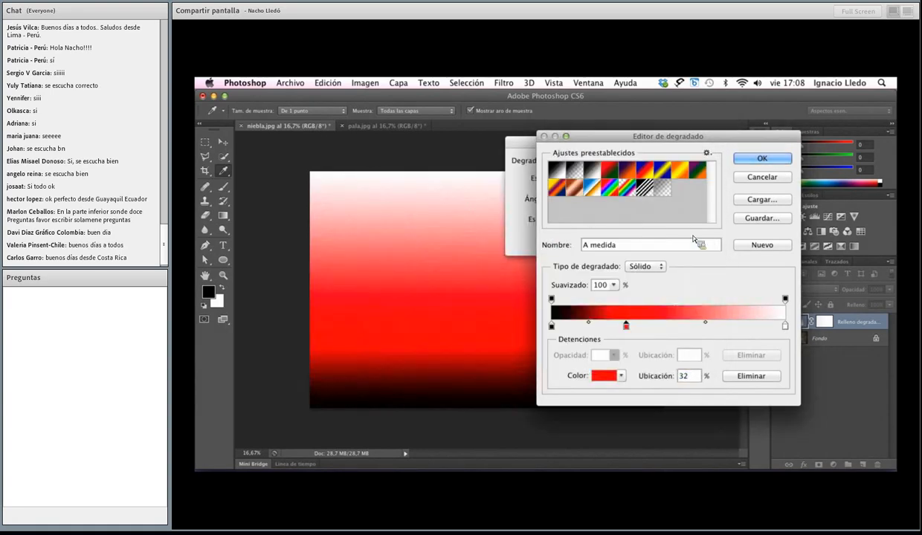
Step: Add a colour stop at 54% on the gradient and make it blue (005aff)
click(677, 326)
double_click(679, 327)
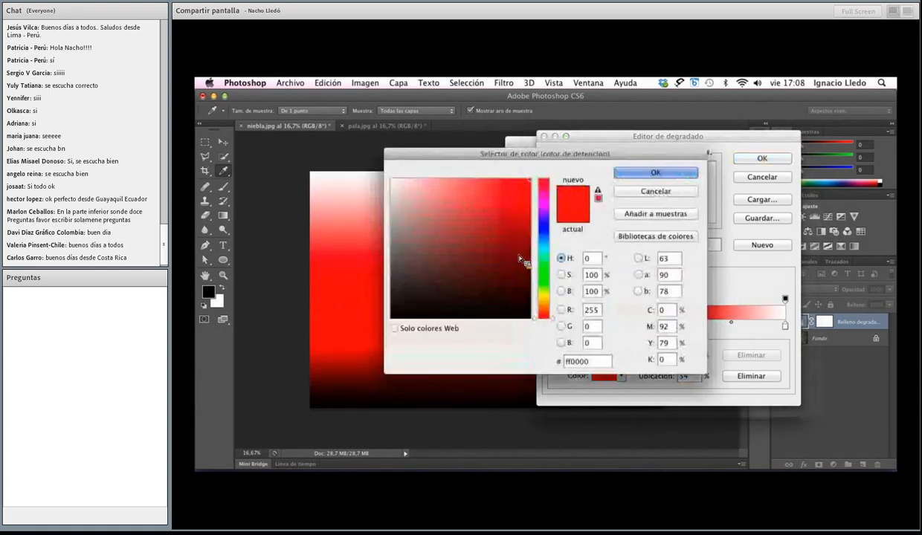
click(543, 234)
click(656, 173)
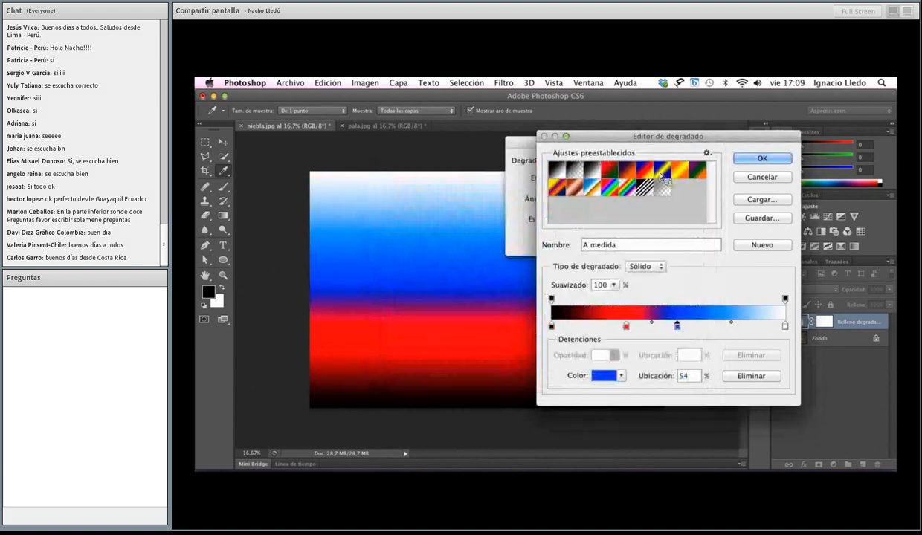
Step: Add a colour stop at 69% on the gradient and make it dark pink
click(715, 321)
double_click(714, 324)
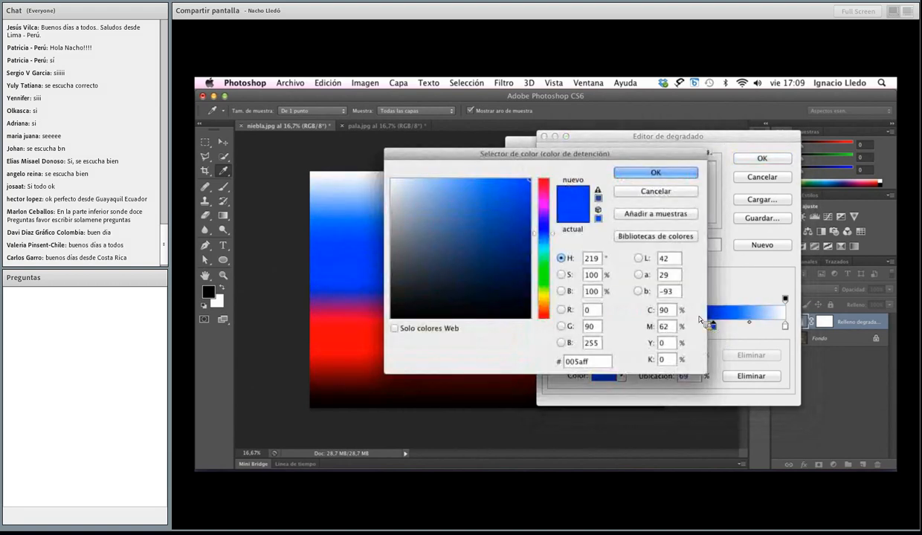
click(544, 194)
click(529, 221)
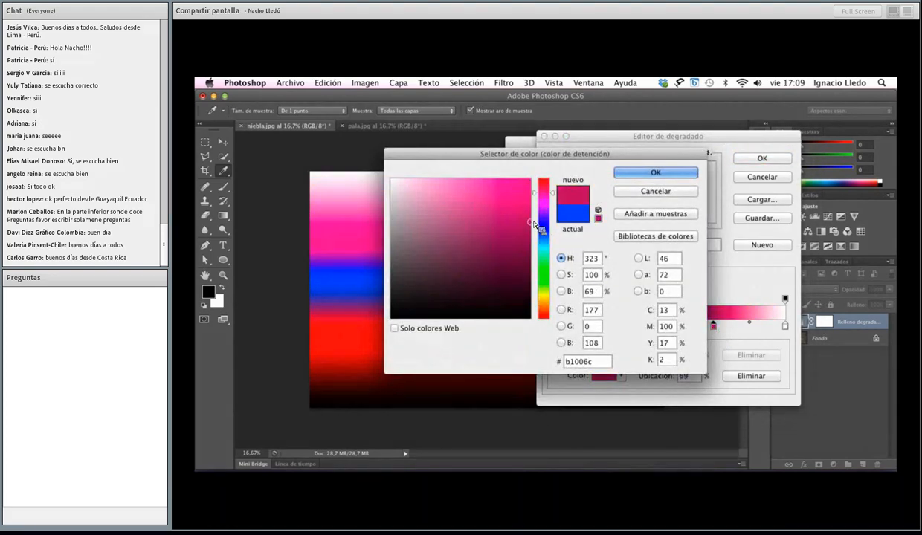
key(Return)
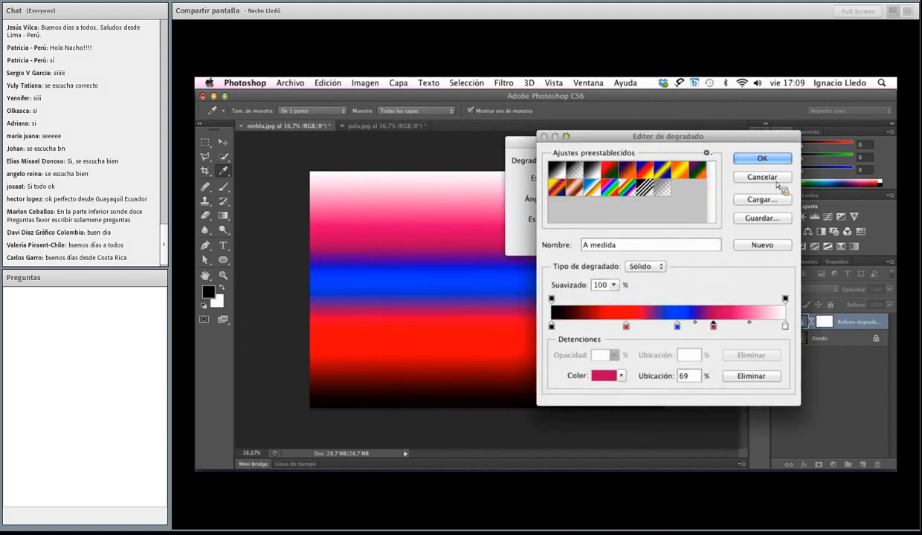
Step: Apply the "Color frontal/color de fondo" preset and change the gradient type to Ruido (noise)
click(556, 170)
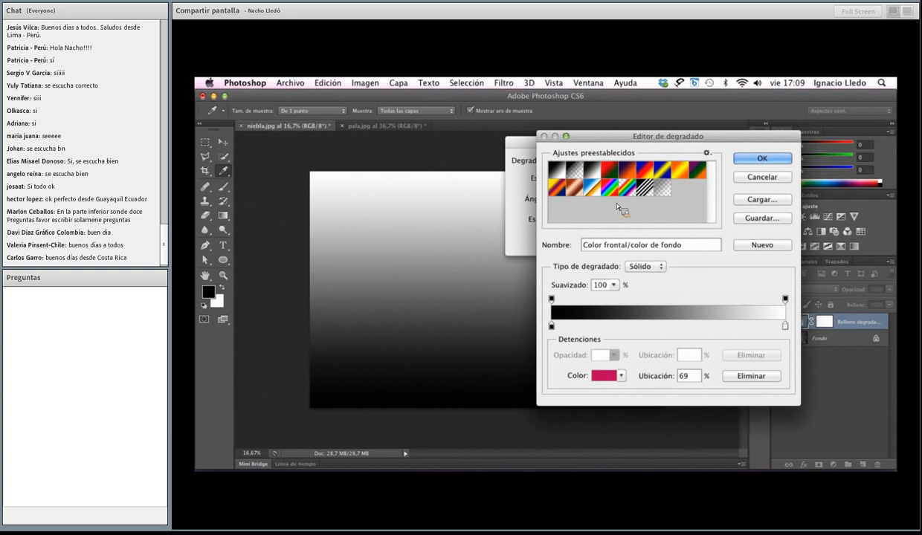
click(641, 266)
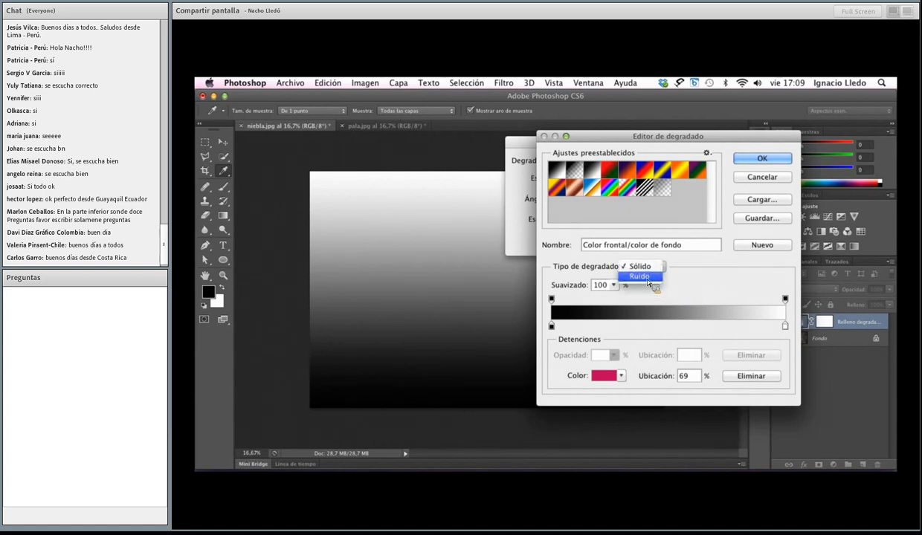
click(640, 276)
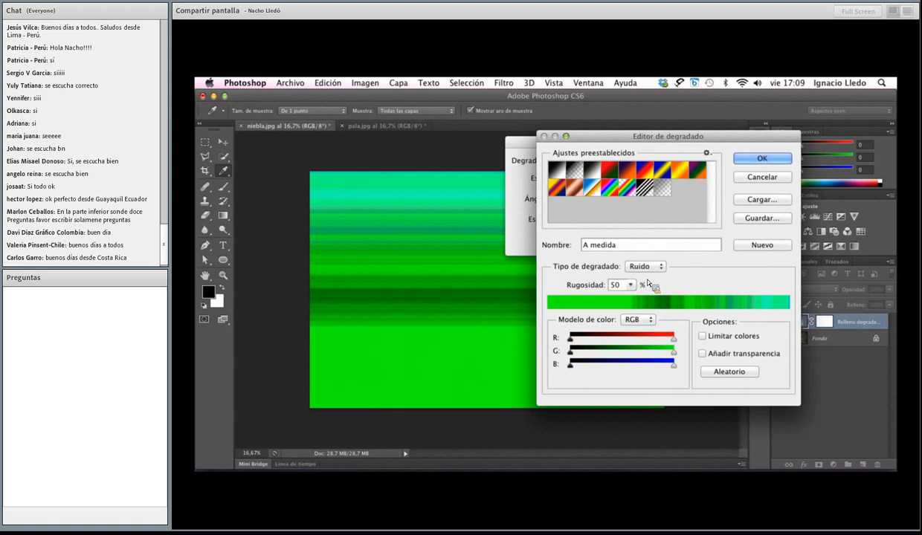
Step: Try the noise gradient's roughness at 100% and 0%, and set it back to 100%
click(631, 284)
drag(637, 296, 596, 294)
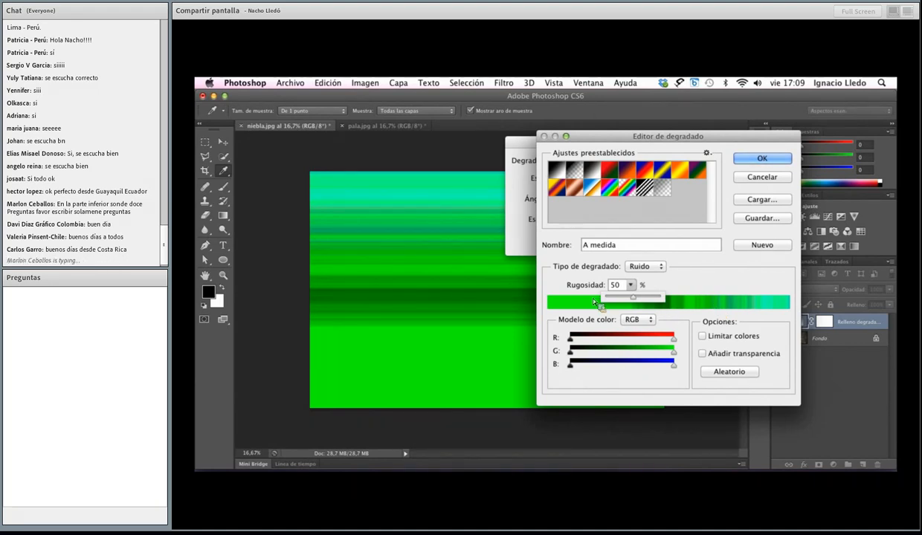
drag(620, 301, 662, 306)
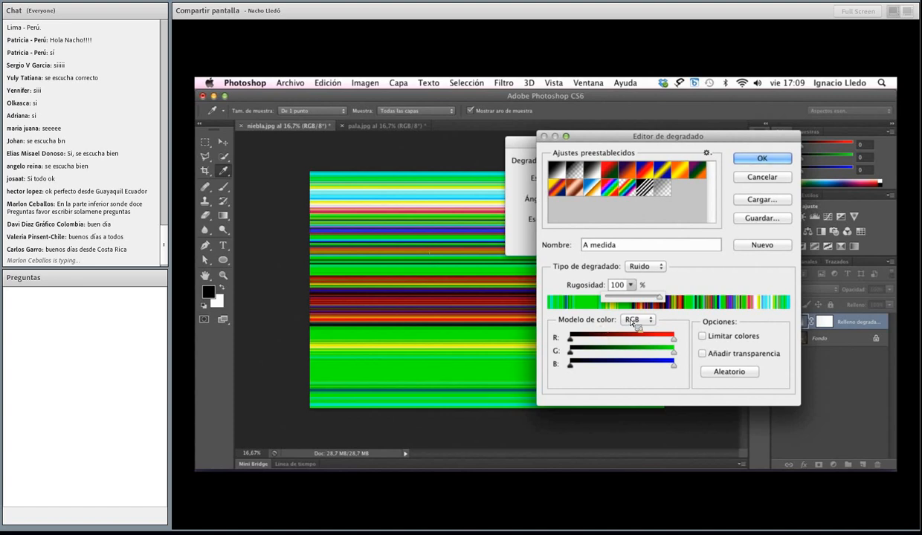
drag(659, 299, 604, 300)
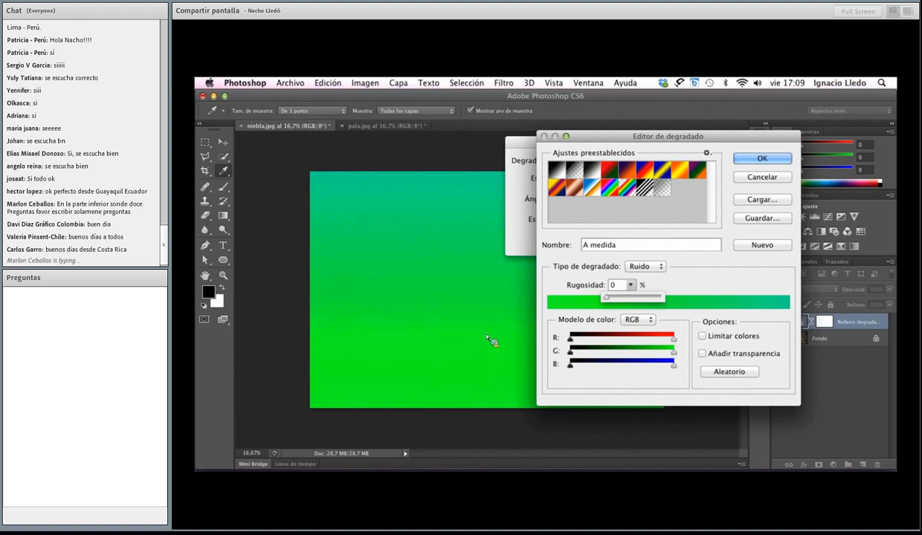
click(677, 305)
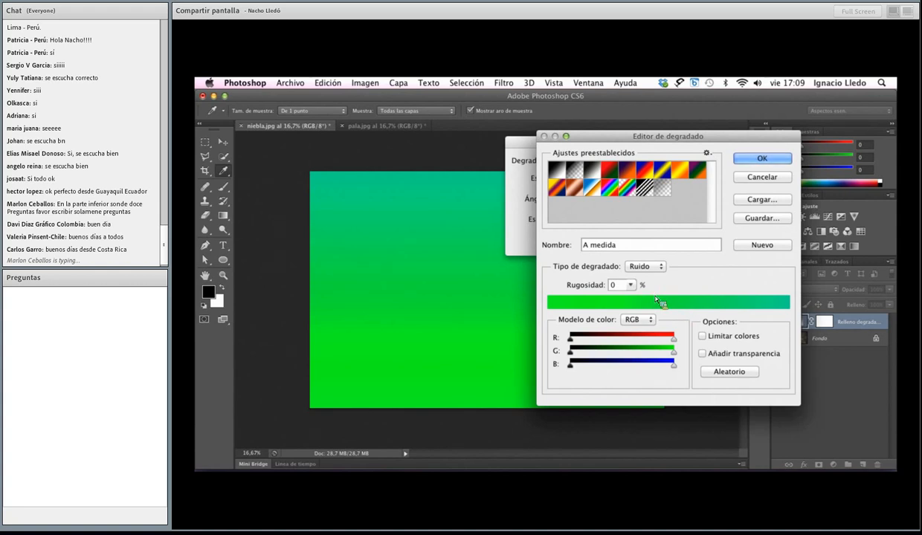
click(631, 285)
drag(643, 296, 686, 298)
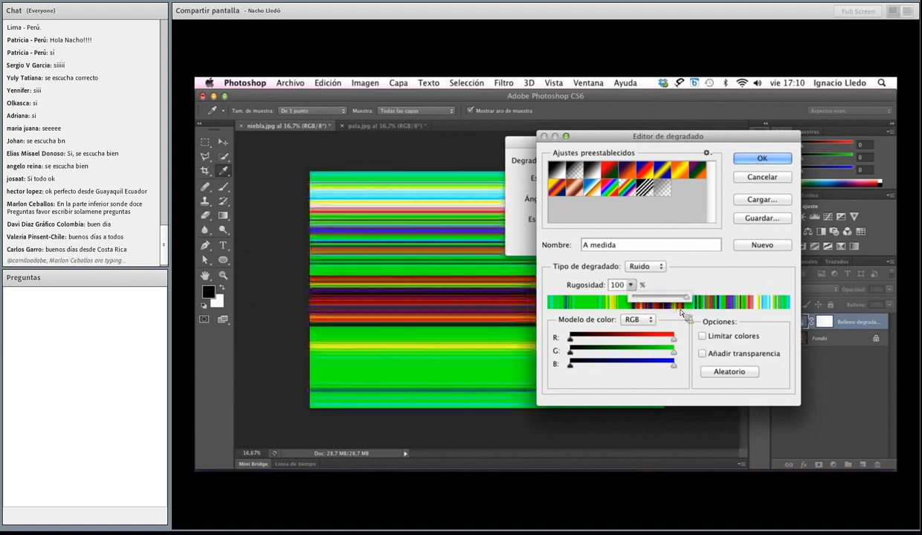
click(643, 283)
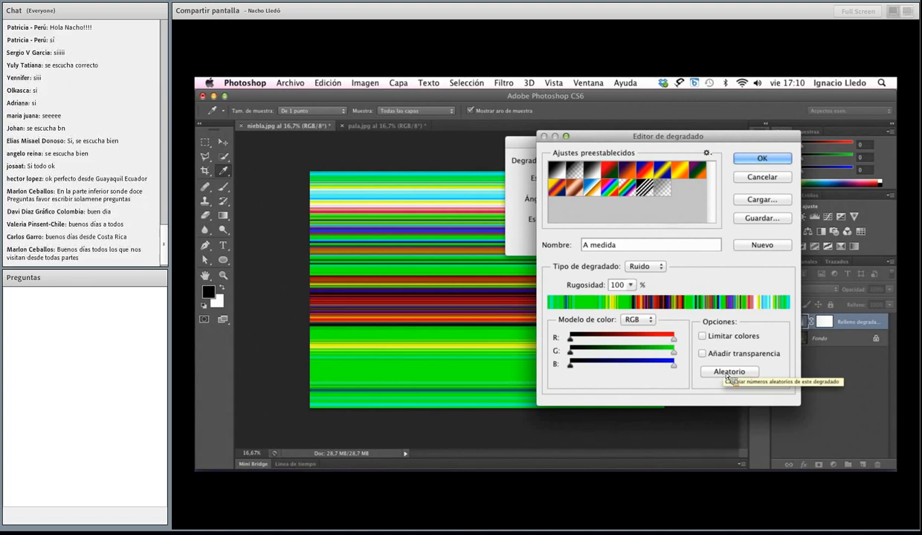
Step: Randomize the noise gradient several times to try different colour band combinations
click(729, 373)
click(729, 373)
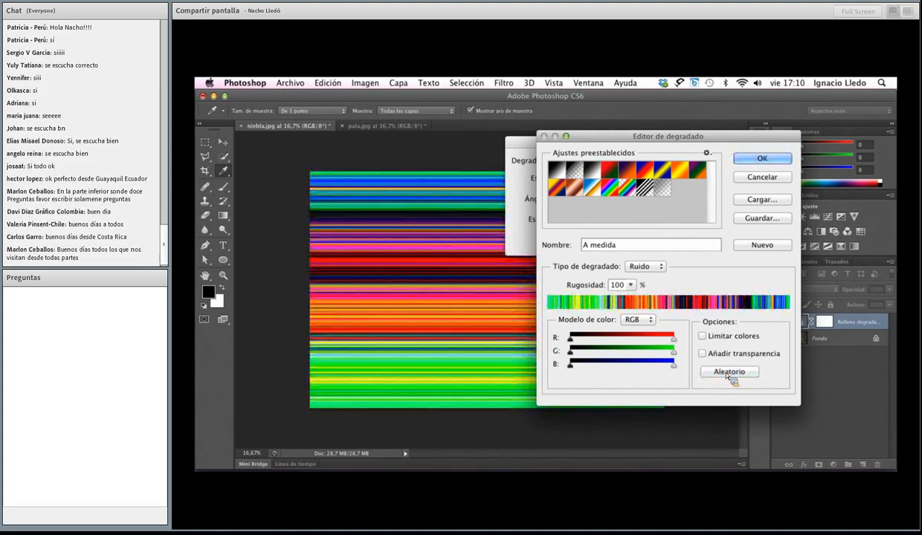
click(729, 373)
click(729, 374)
click(729, 373)
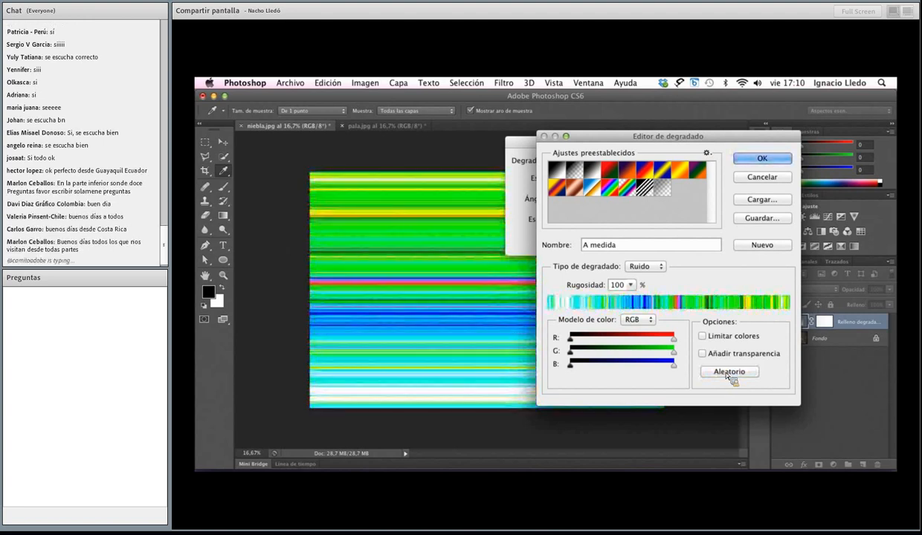
click(729, 373)
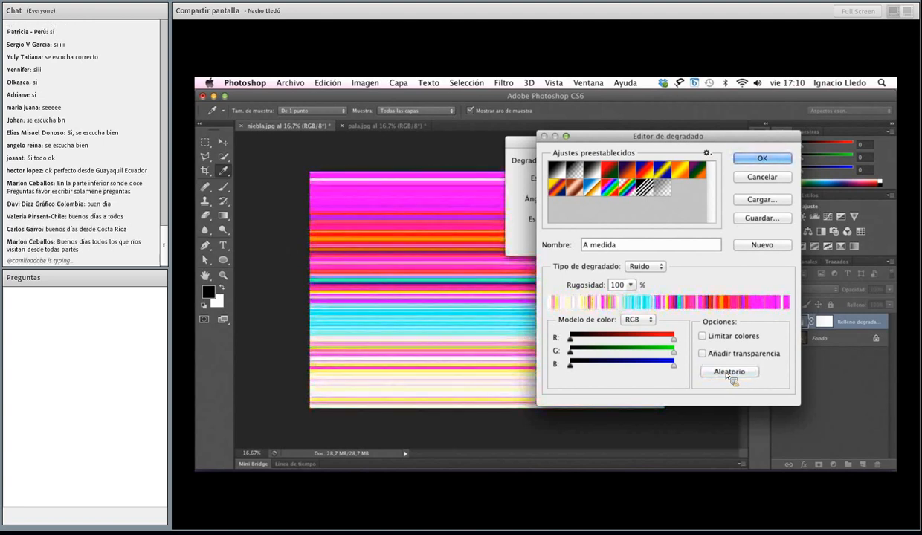
Step: Compare the noise gradient with and without Limitar colores, leave the option on, and randomize the colours
click(703, 336)
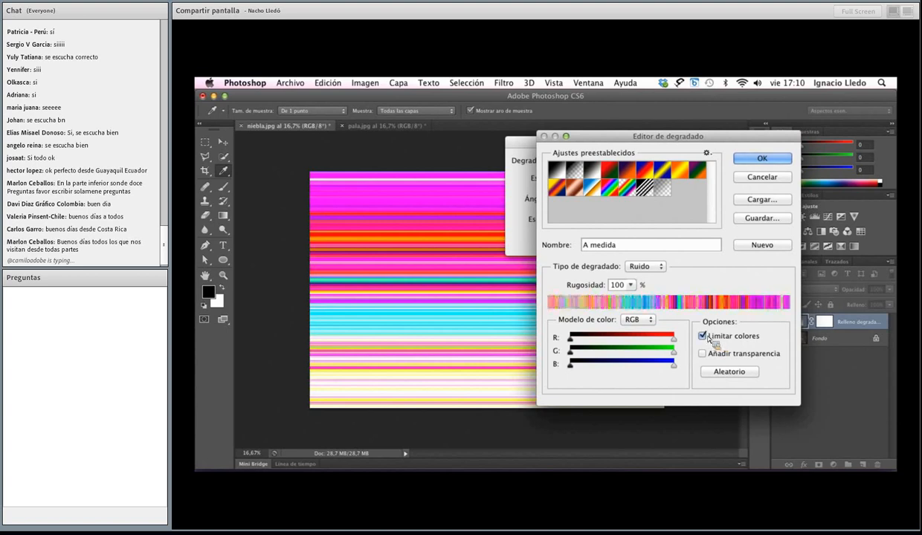
click(703, 336)
click(704, 337)
click(704, 336)
click(703, 336)
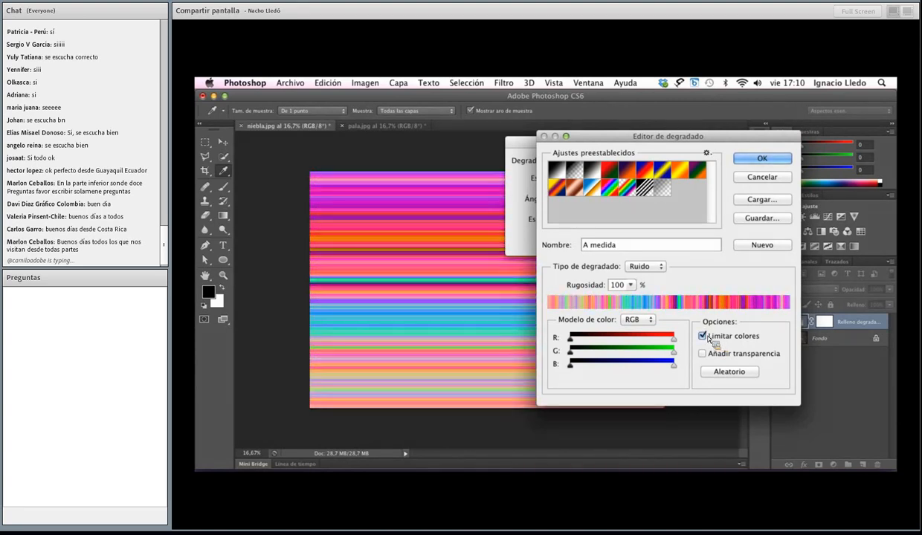
click(705, 337)
click(706, 337)
click(704, 372)
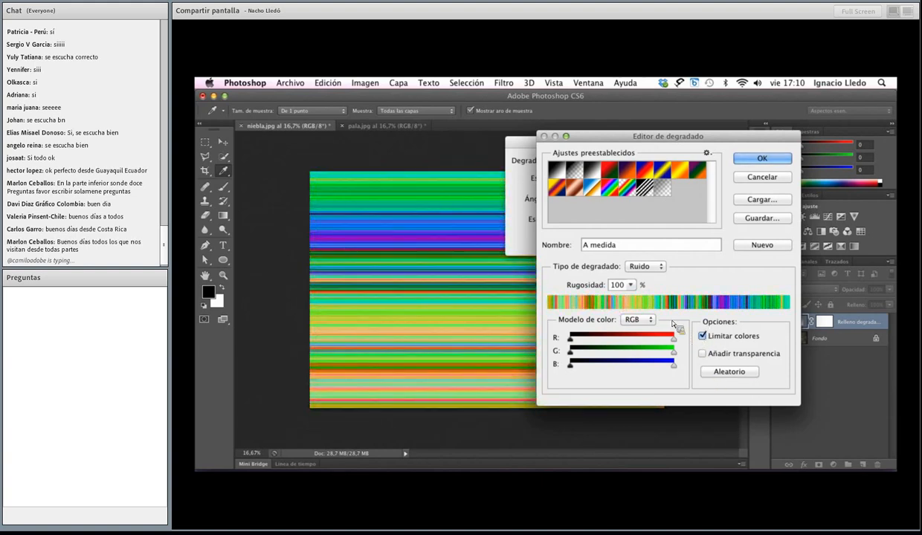
click(703, 337)
click(703, 339)
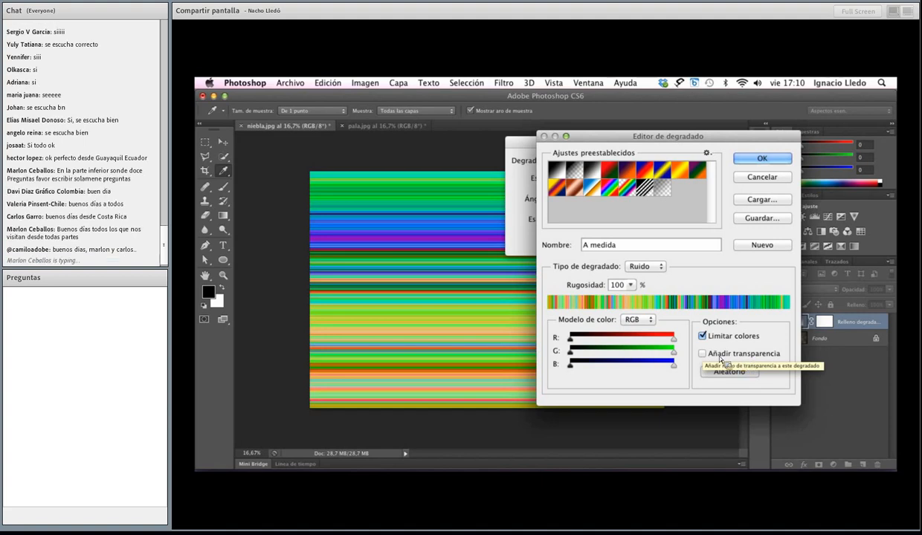
Step: Try adding transparency to the noise gradient, and turn off both the transparency and Limitar colores options
click(702, 354)
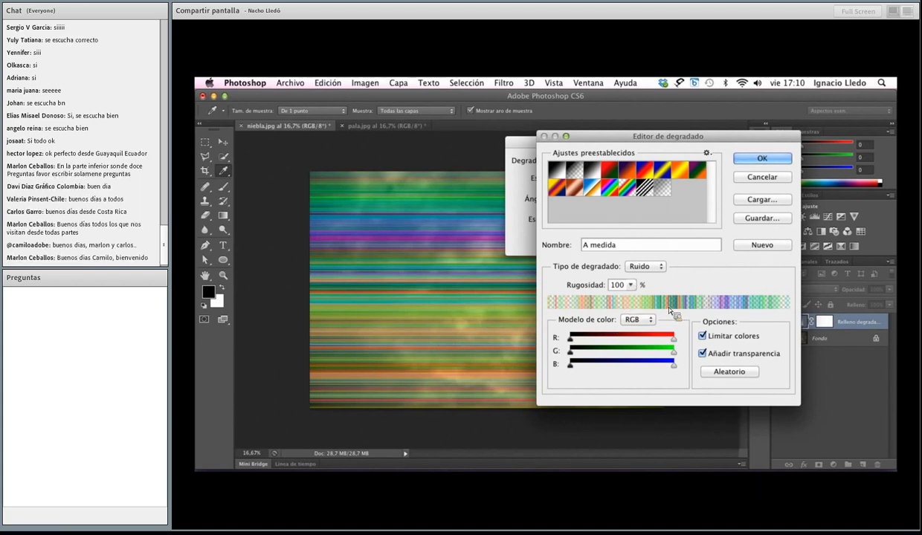
click(703, 354)
click(703, 336)
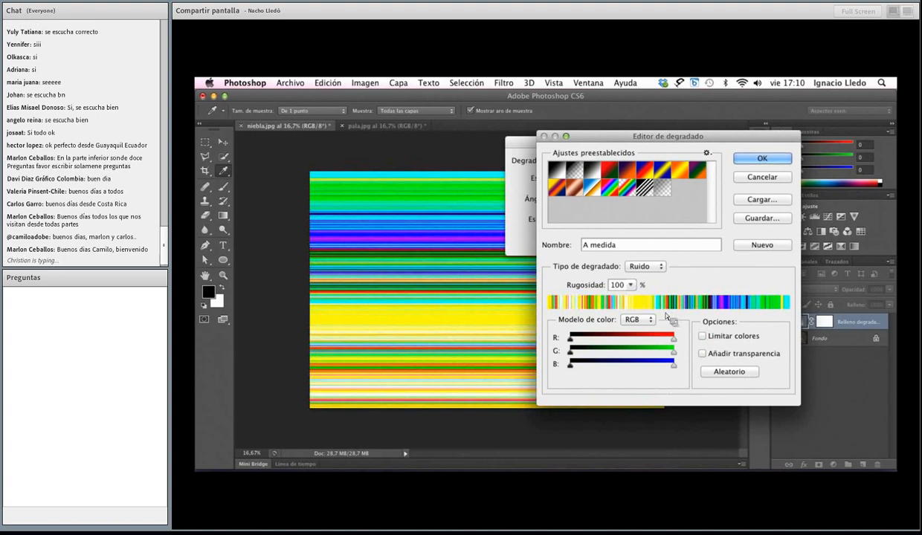
Step: Set the noise gradient's roughness to 50% and review the available colour models and RGB range sliders
double_click(614, 285)
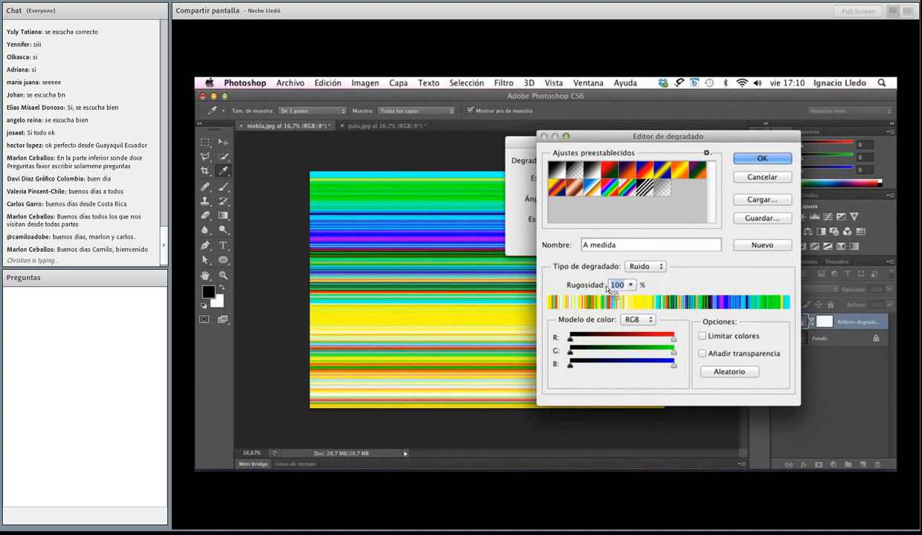
text(50)
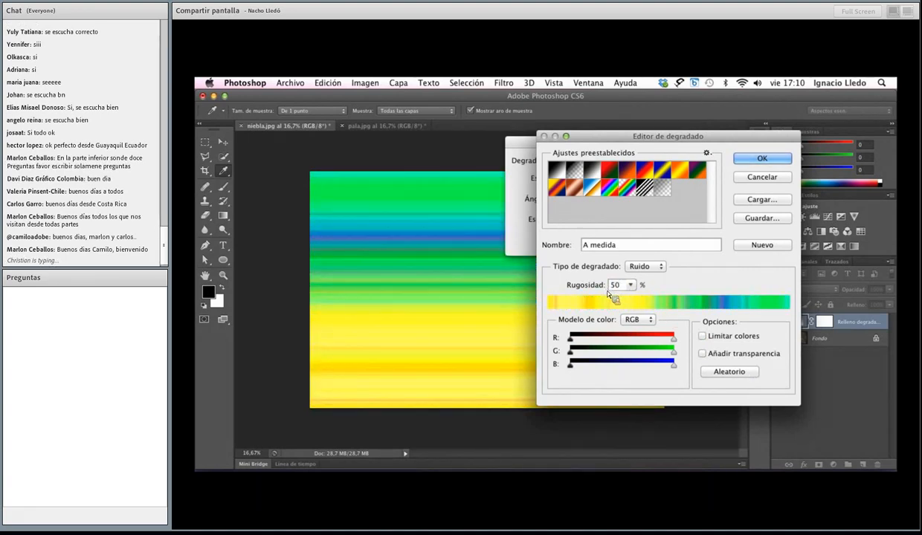
click(633, 319)
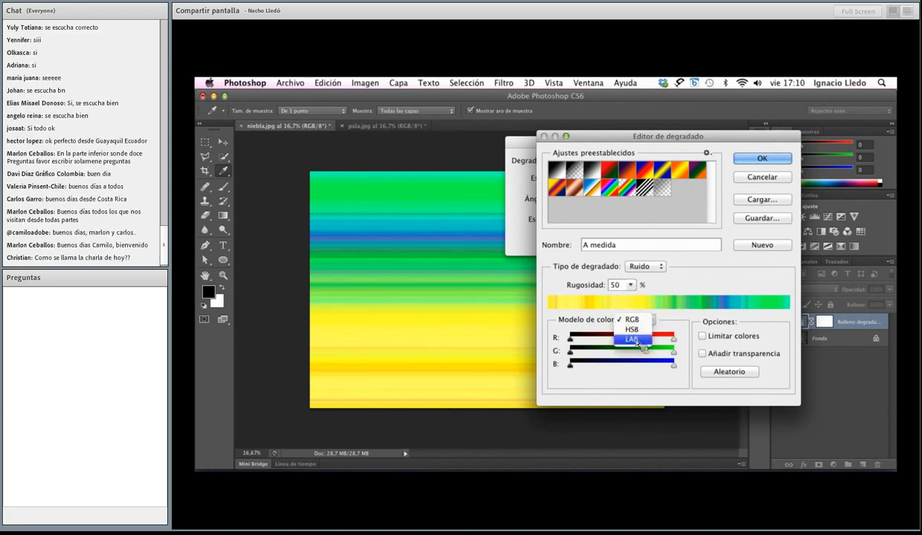
click(608, 318)
drag(636, 342, 558, 349)
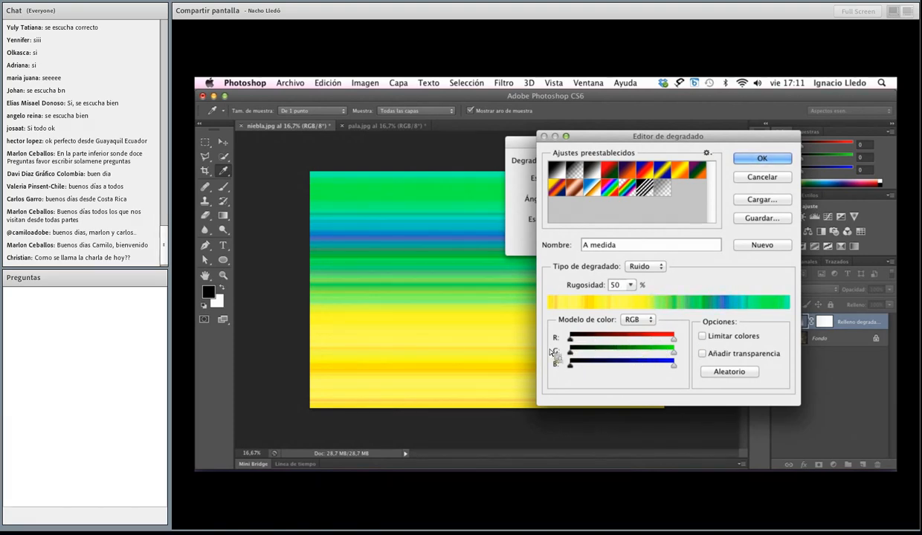
mouse_move(675, 354)
mouse_down()
mouse_move(588, 349)
mouse_move(675, 352)
mouse_move(582, 366)
mouse_move(674, 365)
mouse_up()
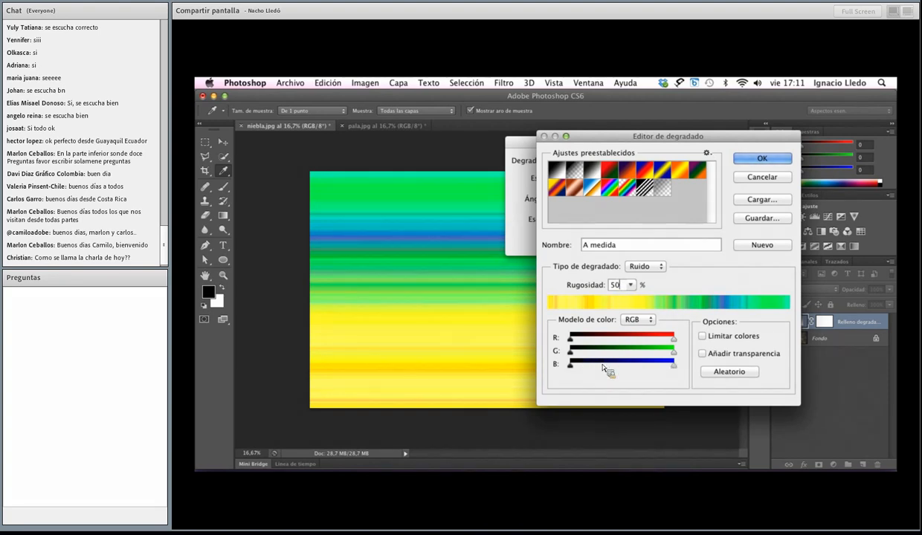
Step: Randomize the noise gradient and switch its colour model to LAB
click(703, 369)
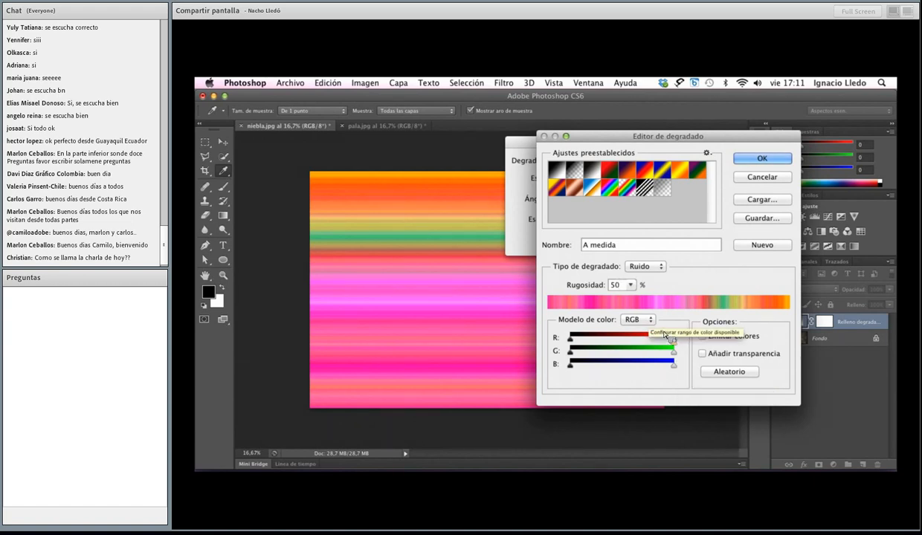
click(639, 341)
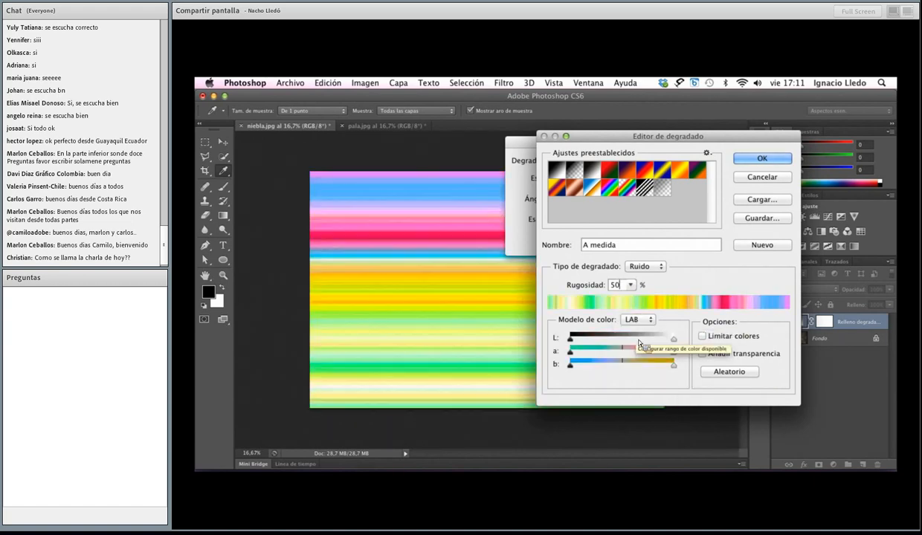
drag(638, 345, 525, 349)
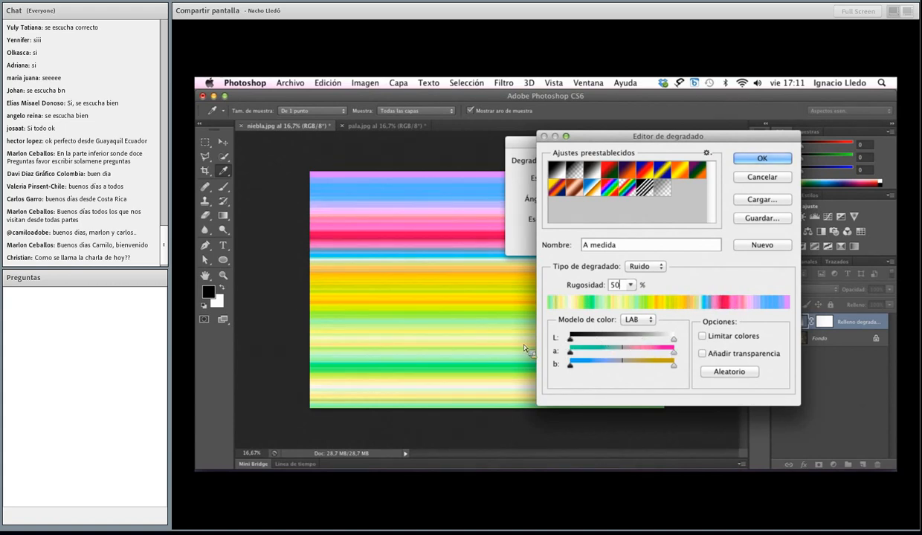
Step: Switch the noise gradient's colour model to HSB and lower the maximum saturation to zero for a greyscale gradient
click(636, 320)
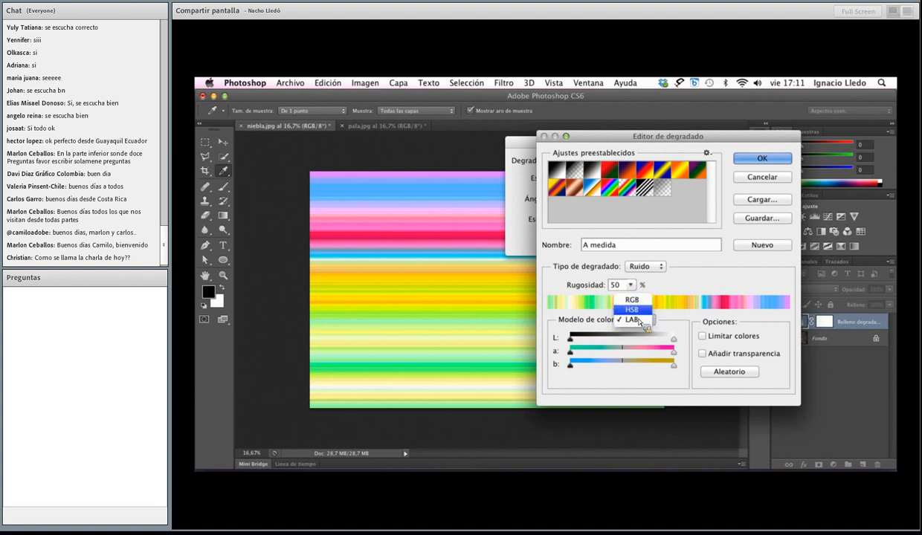
click(638, 310)
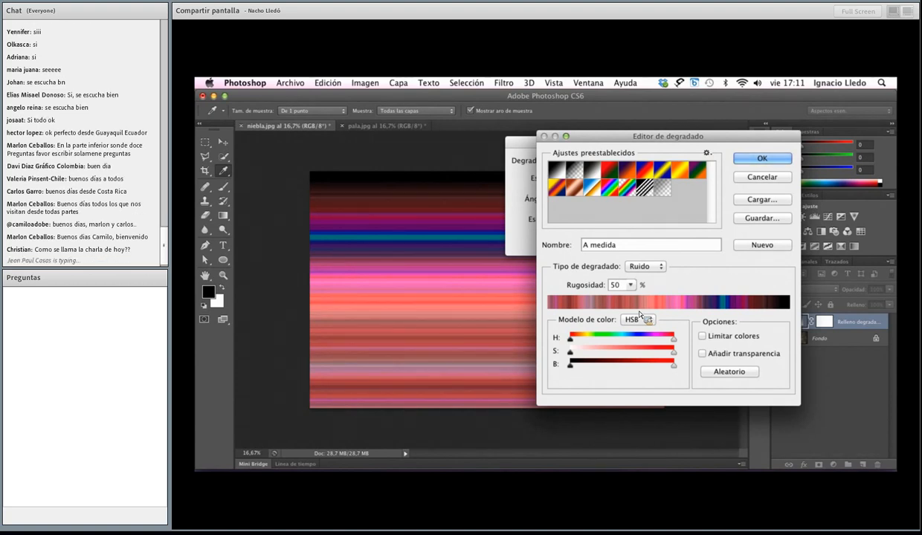
drag(674, 353, 571, 361)
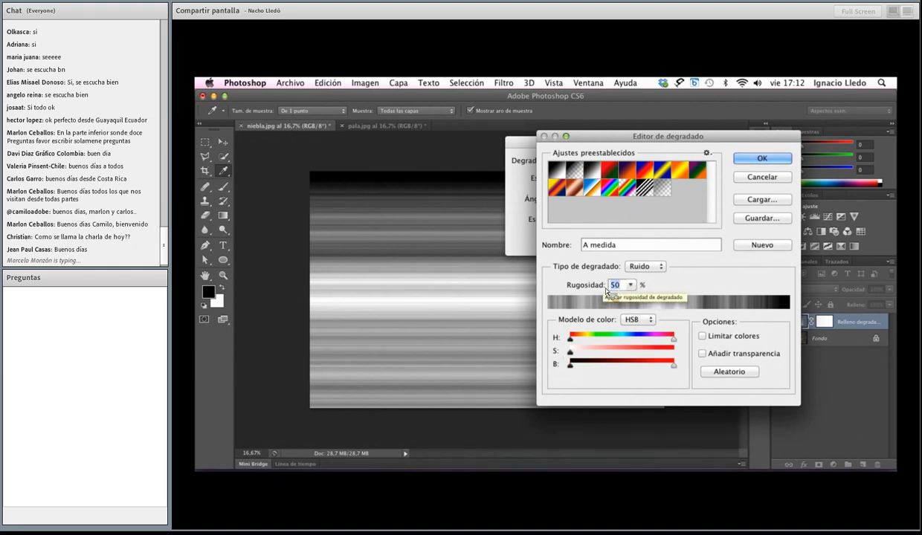
Step: Set the noise gradient's roughness to 35% and randomize it repeatedly to try different greyscale streak patterns
text(35)
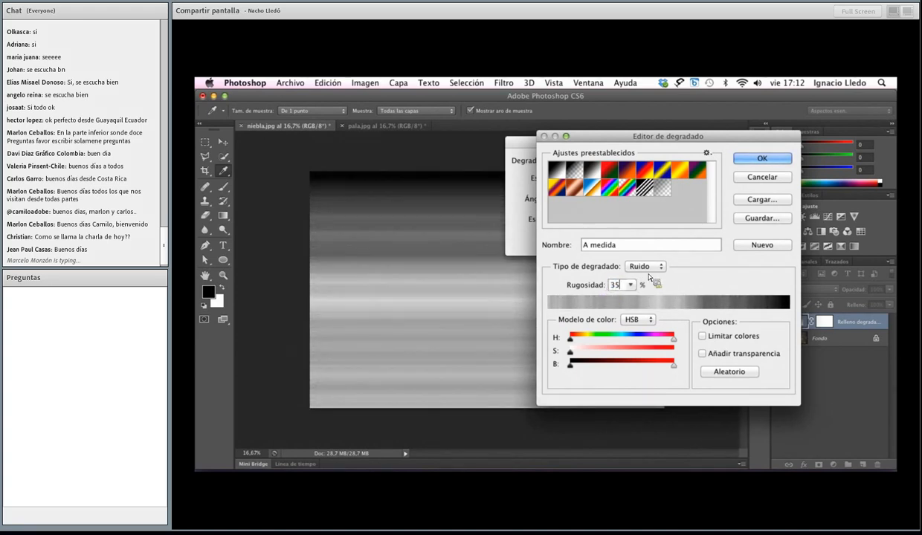
click(726, 374)
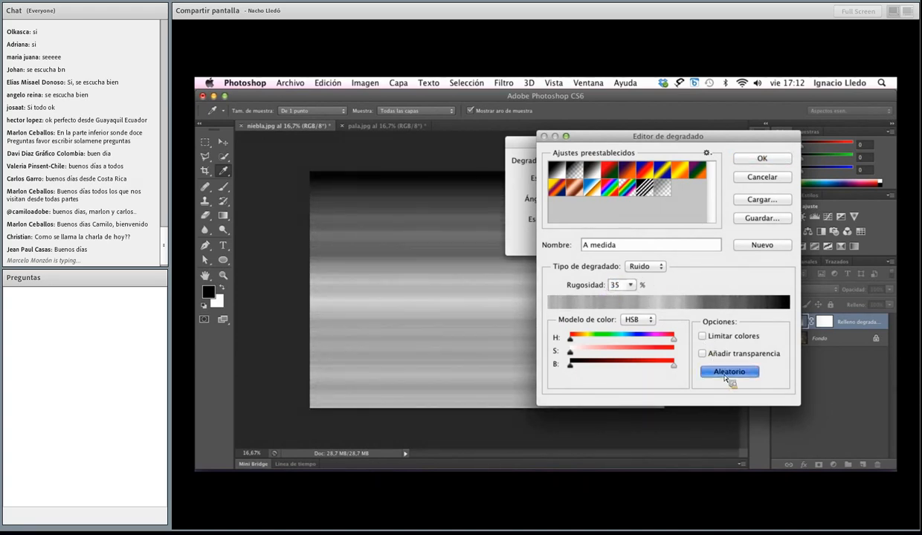
click(753, 375)
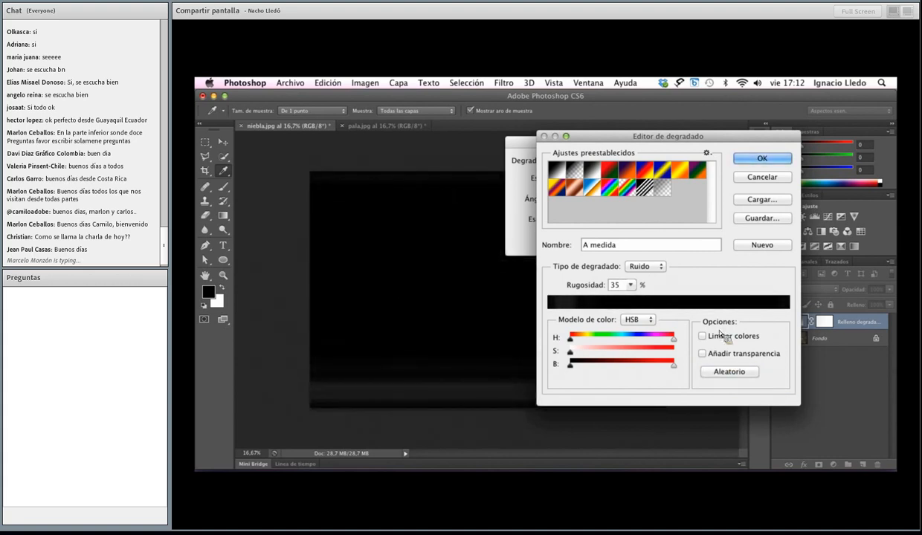
click(733, 376)
click(734, 376)
click(733, 376)
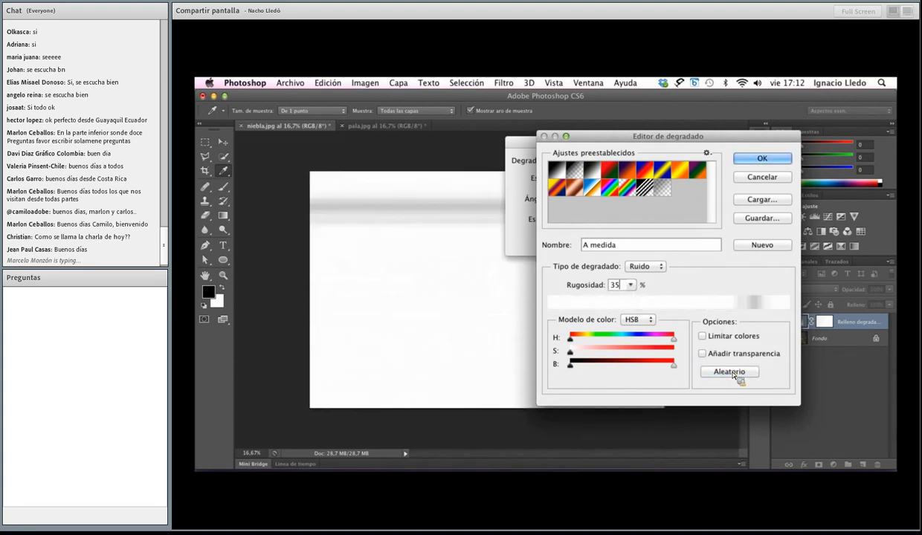
click(734, 375)
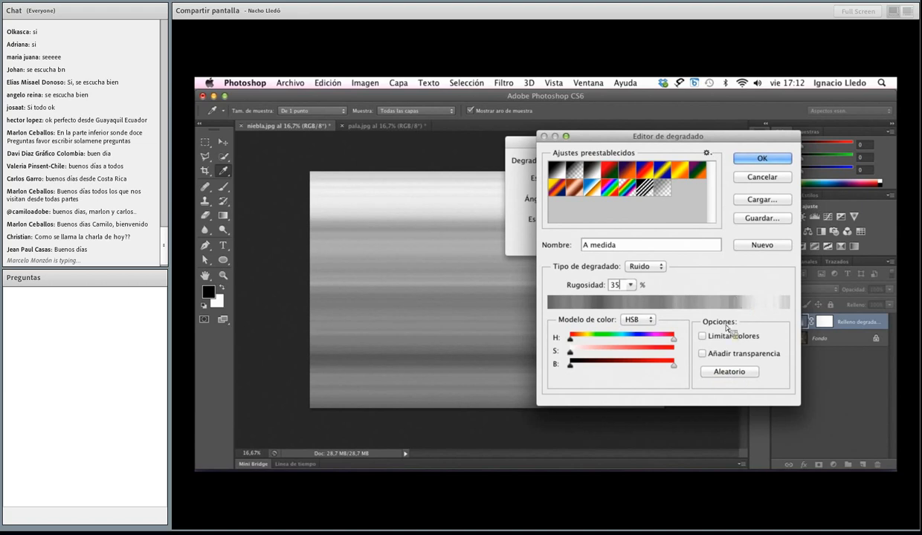
click(723, 374)
click(723, 376)
click(723, 375)
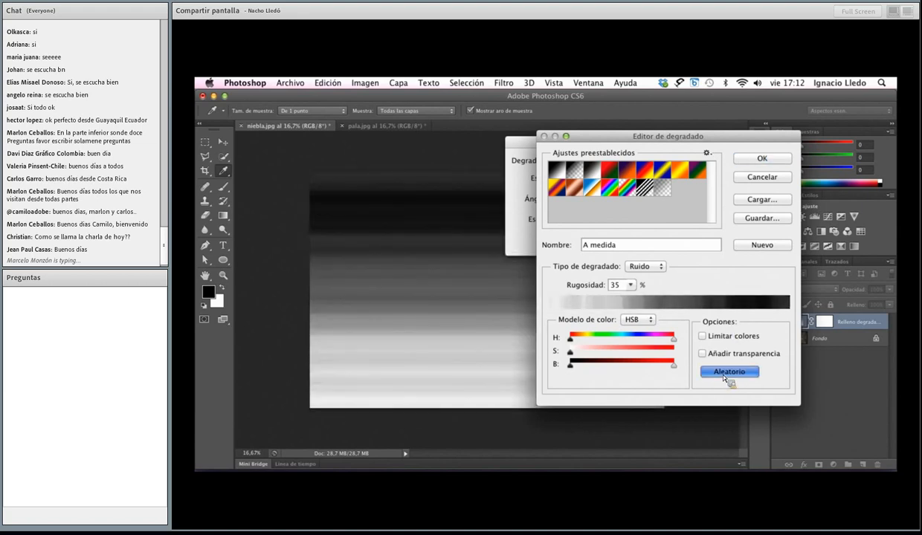
click(724, 376)
click(723, 375)
click(723, 375)
click(724, 376)
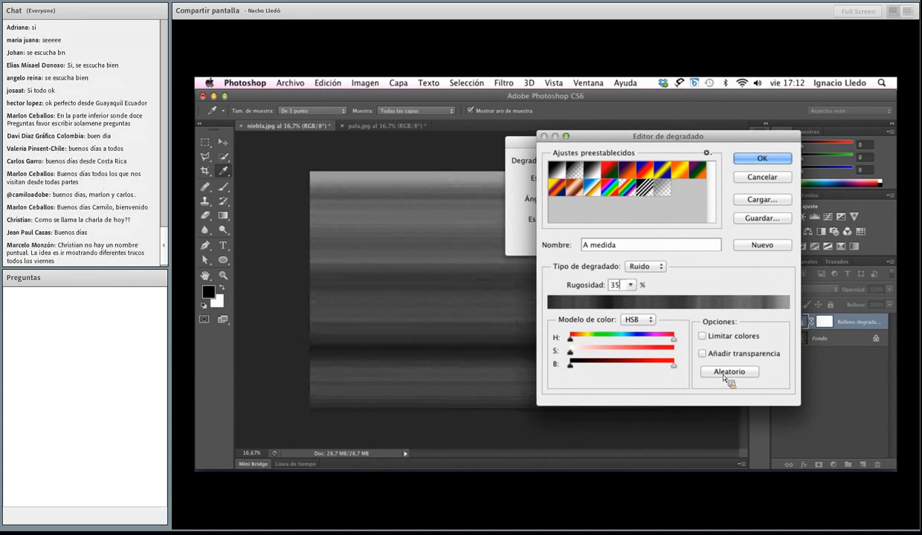
click(724, 375)
click(723, 375)
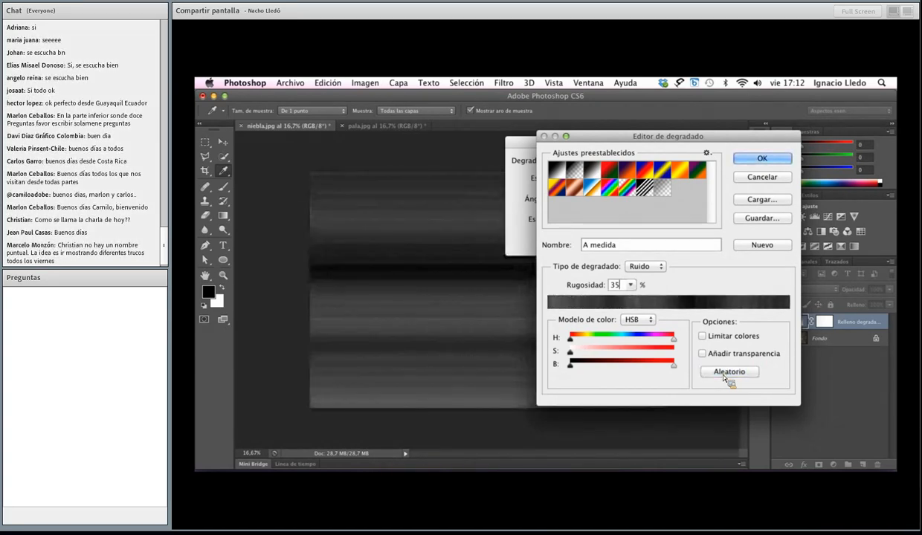
Step: Set the roughness to 45% and randomize the gradient until it shows contrasting light and dark grey streaks
click(607, 289)
text(45)
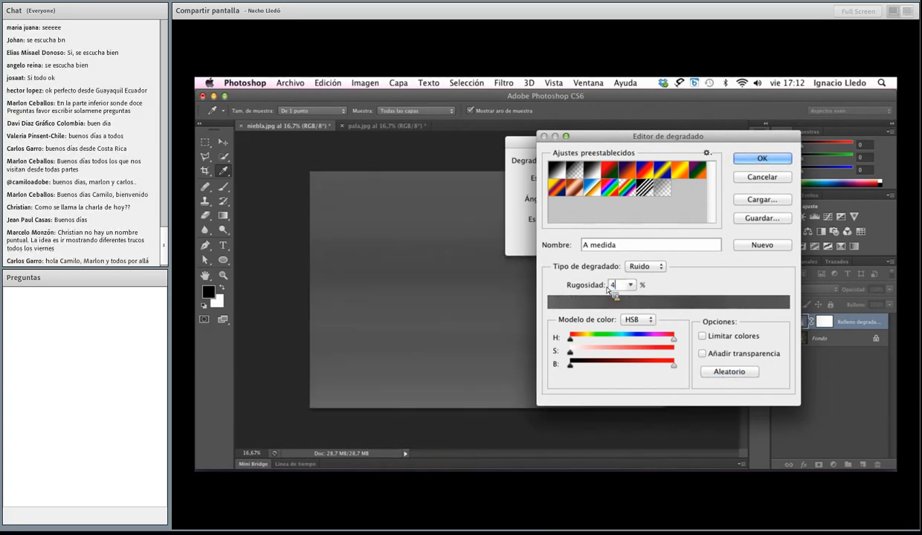
click(723, 375)
click(723, 376)
click(722, 379)
click(722, 379)
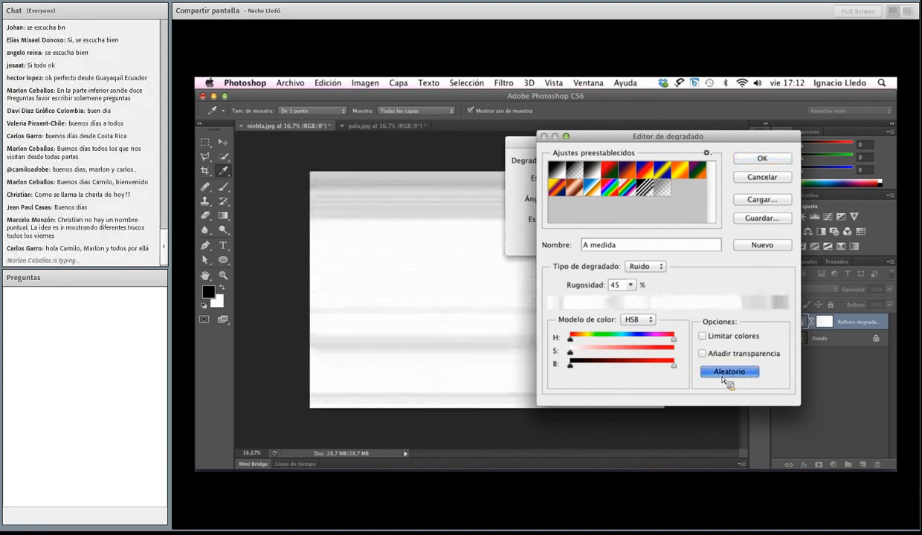
click(722, 379)
click(722, 378)
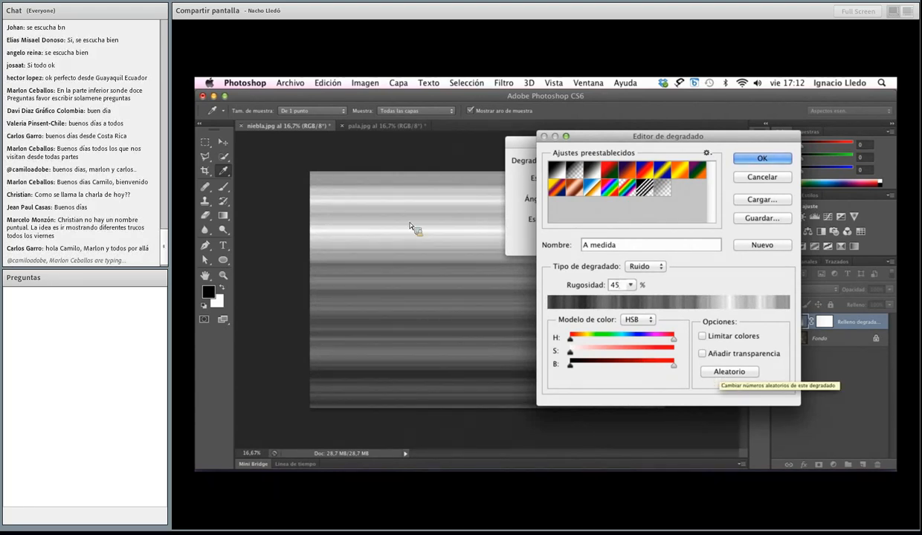
Step: Accept the noise gradient, set the gradient fill's style to Ángulo, and apply the fill
click(740, 157)
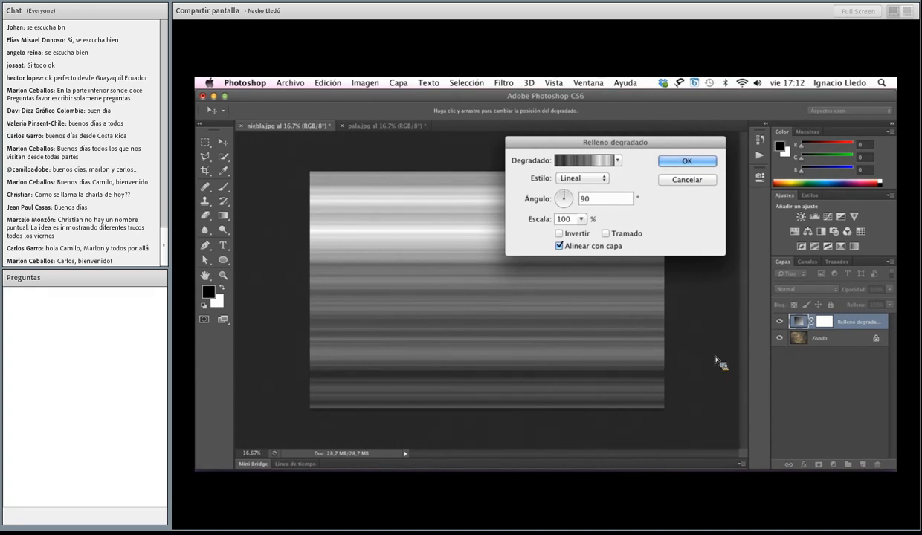
click(583, 179)
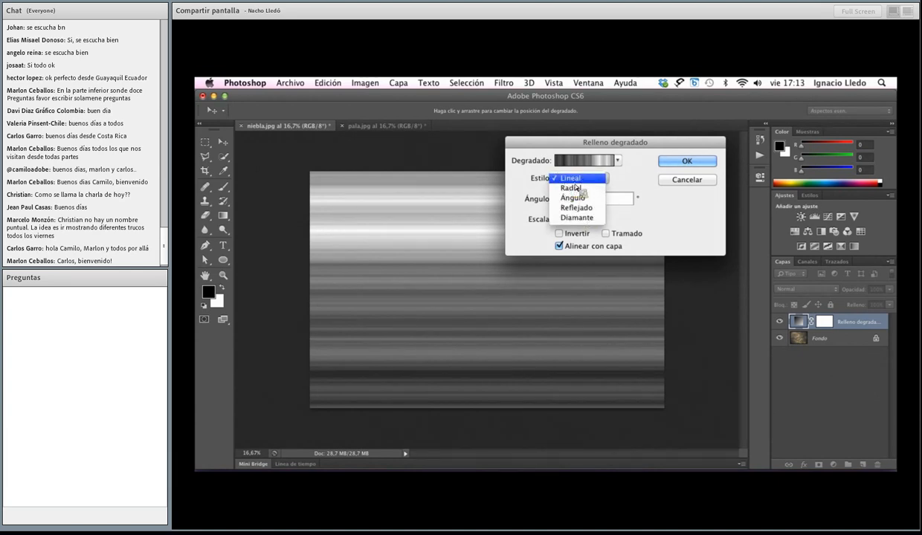
click(579, 198)
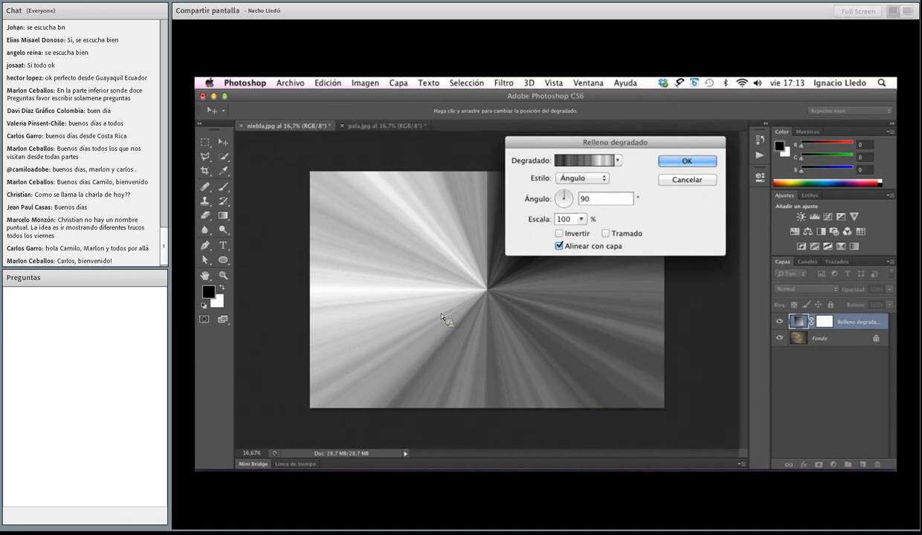
click(671, 161)
Step: Set the gradient fill layer's blend mode to Trama and its opacity to 60%
click(778, 289)
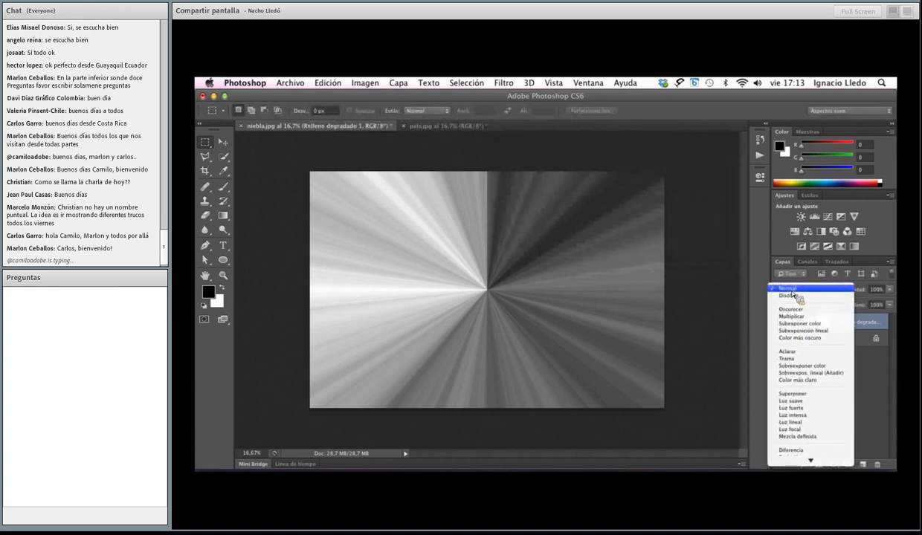
click(812, 359)
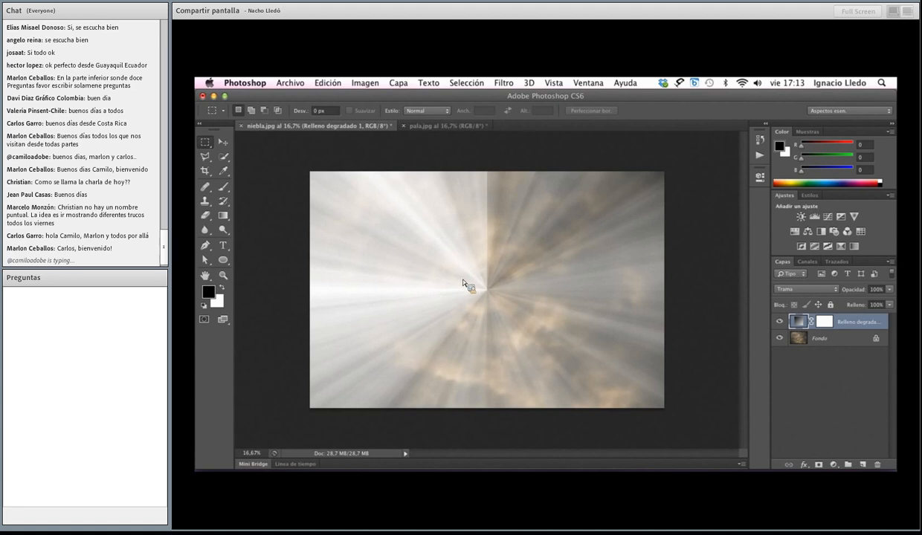
drag(865, 295, 693, 352)
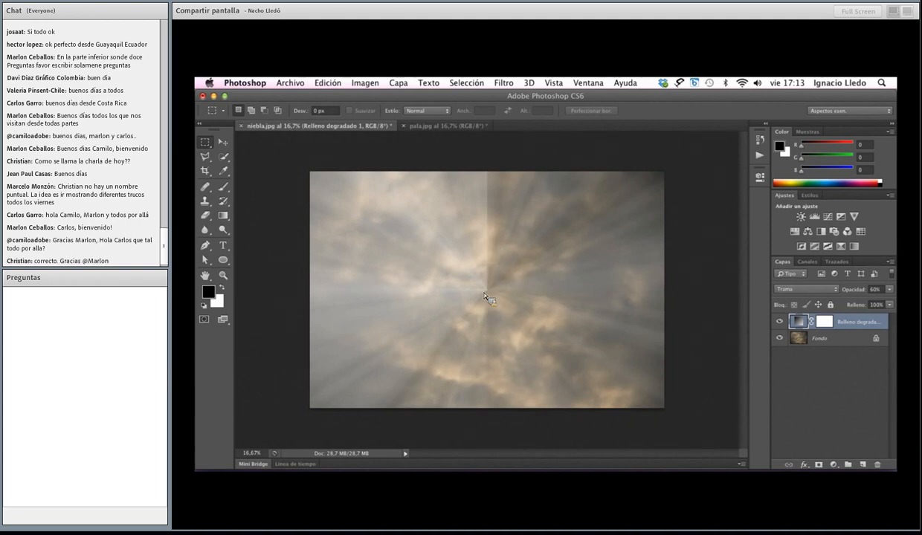
Step: Reopen the gradient fill layer's settings and try several positions for the rays' centre on the image
click(226, 143)
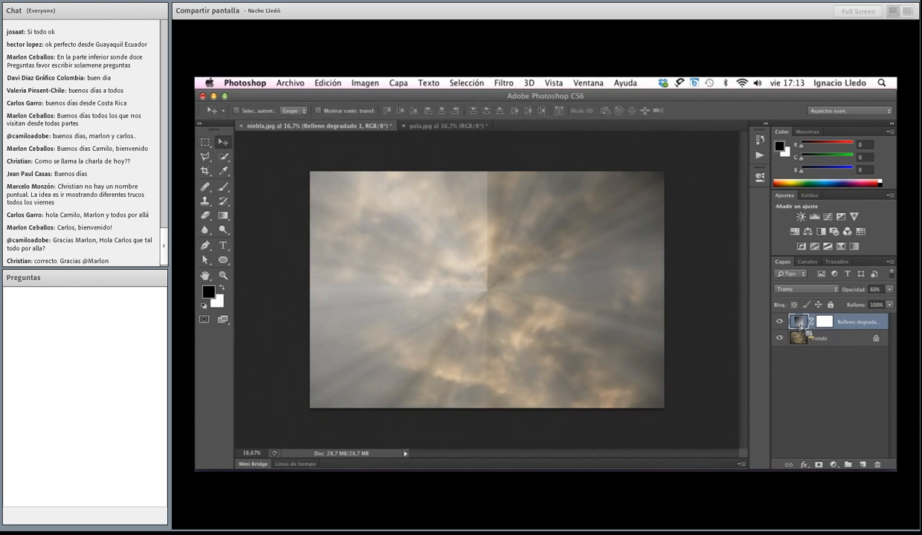
drag(800, 326, 527, 273)
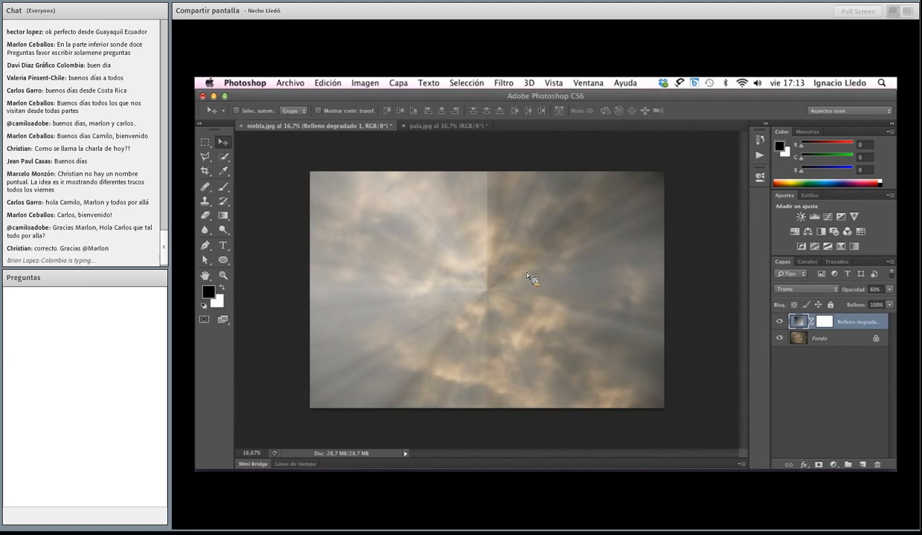
double_click(790, 324)
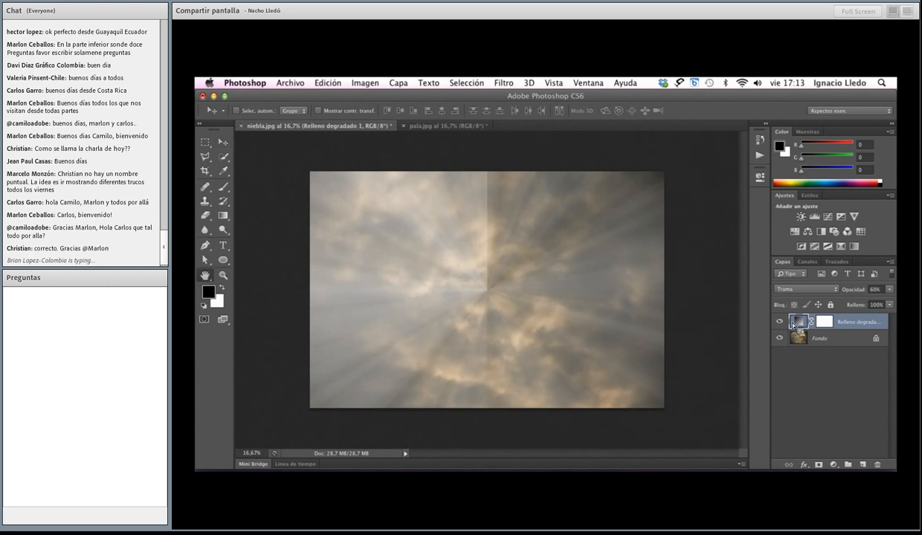
click(644, 242)
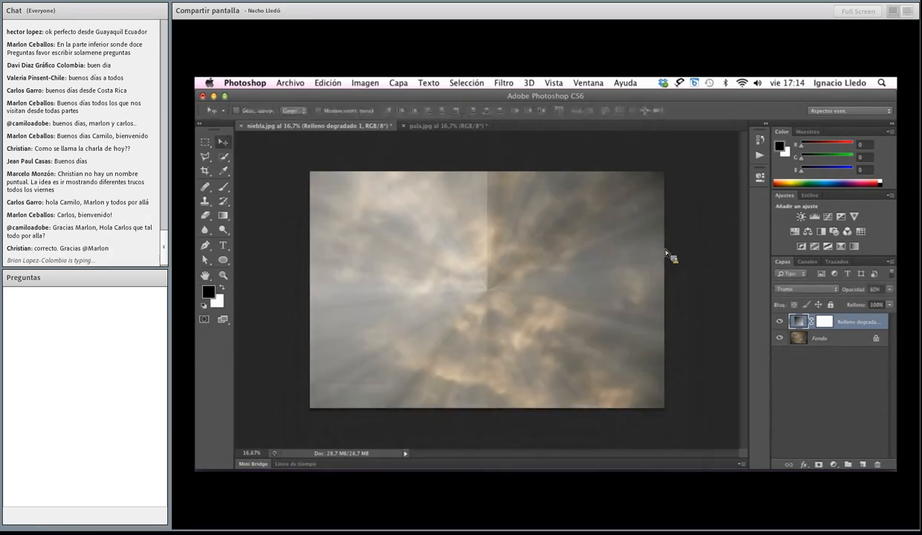
double_click(800, 322)
drag(606, 147, 744, 140)
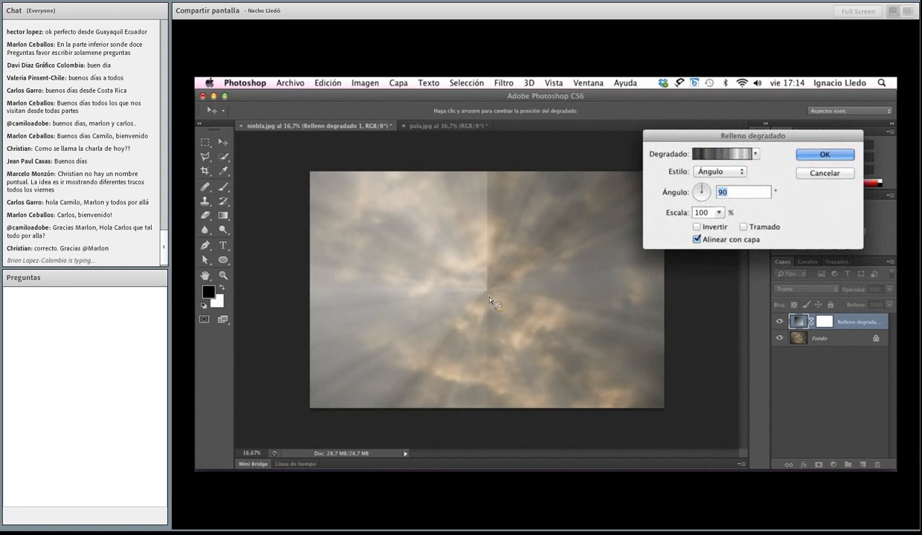
drag(490, 295, 370, 220)
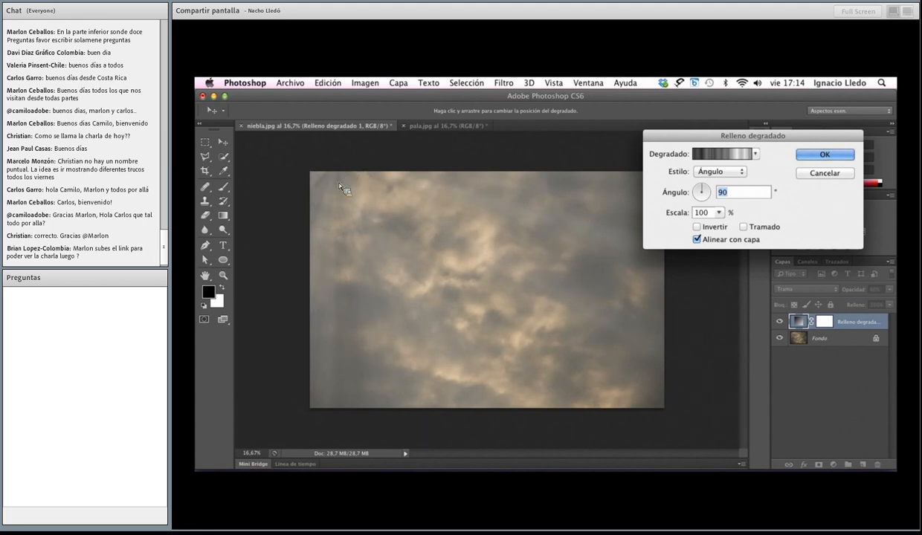
drag(434, 223, 565, 321)
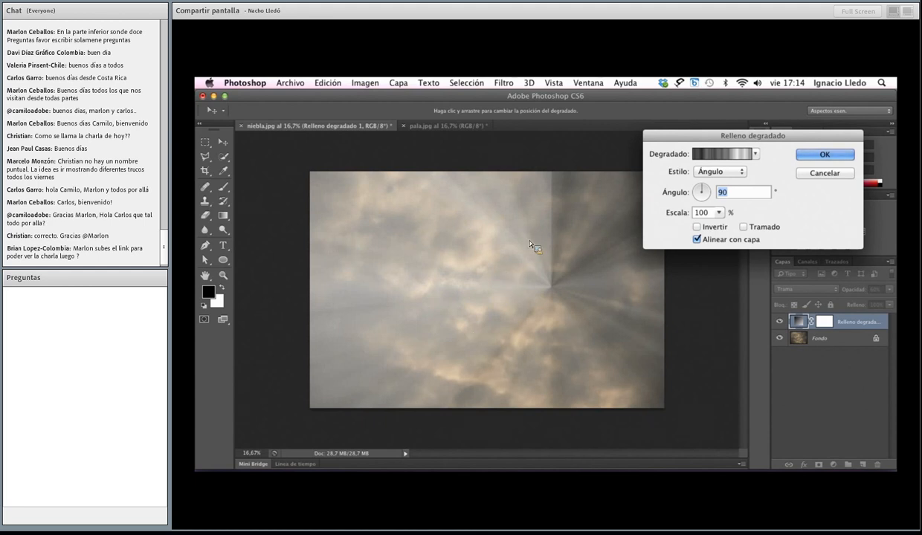
drag(534, 284, 442, 259)
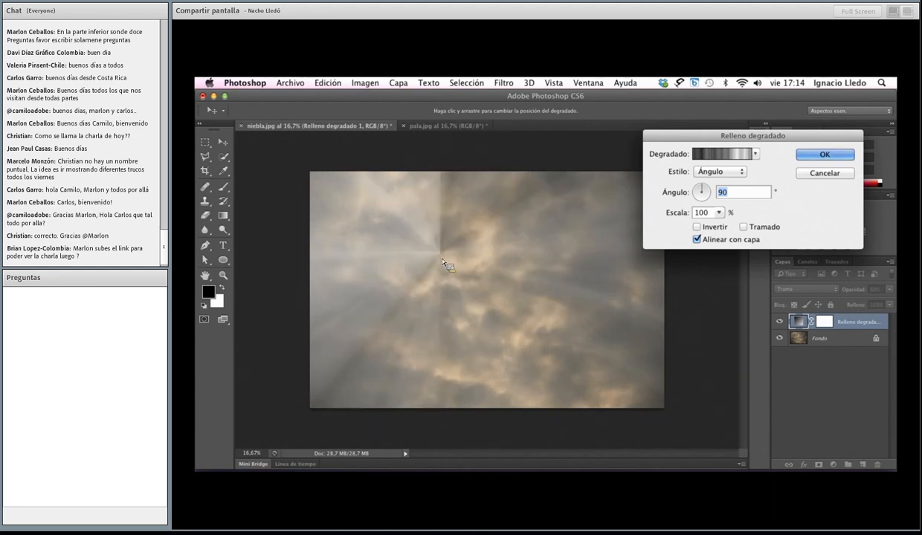
Step: Rotate the gradient to -137,49°, place the rays' origin at the image's upper-left corner, and apply the fill
drag(703, 187, 691, 204)
drag(466, 261, 335, 175)
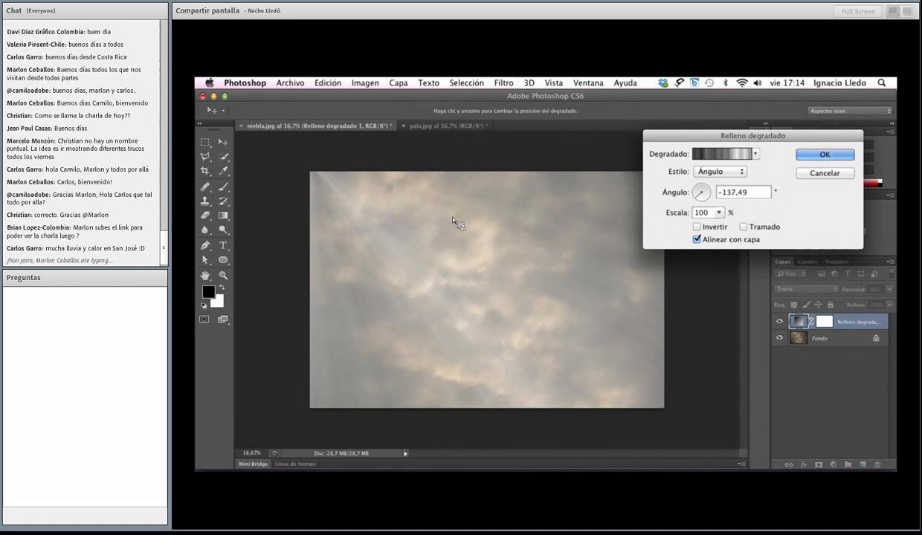
click(827, 175)
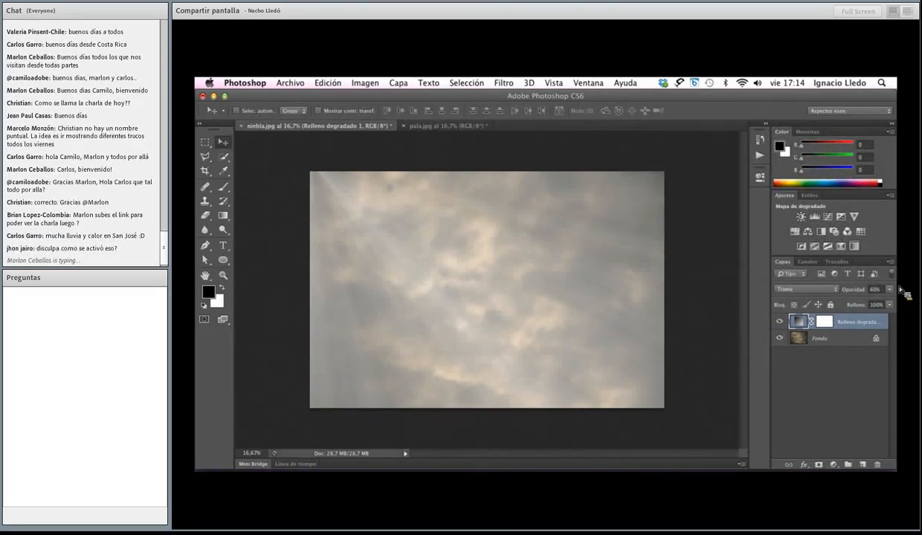
Step: Add a Niveles adjustment clipped to the gradient fill layer, with shadow input 160 and midtones 0,50
click(815, 217)
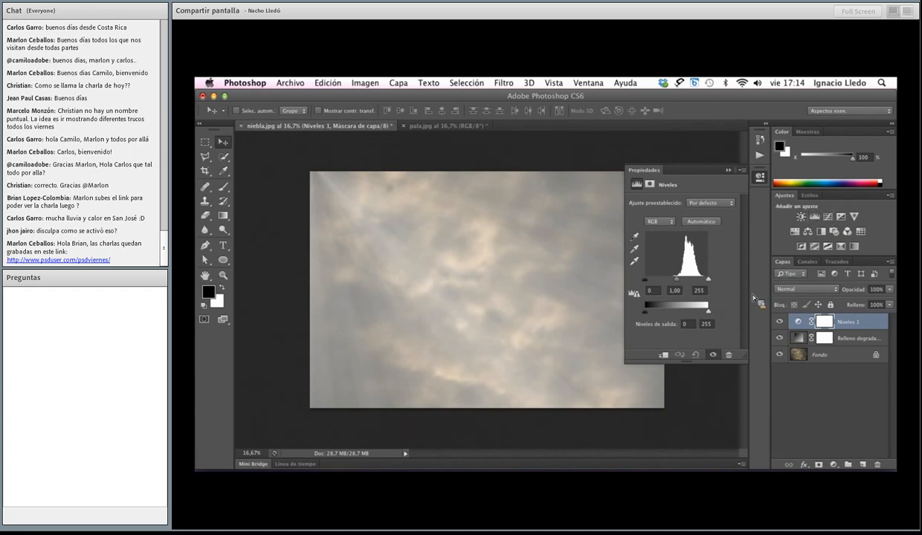
click(665, 356)
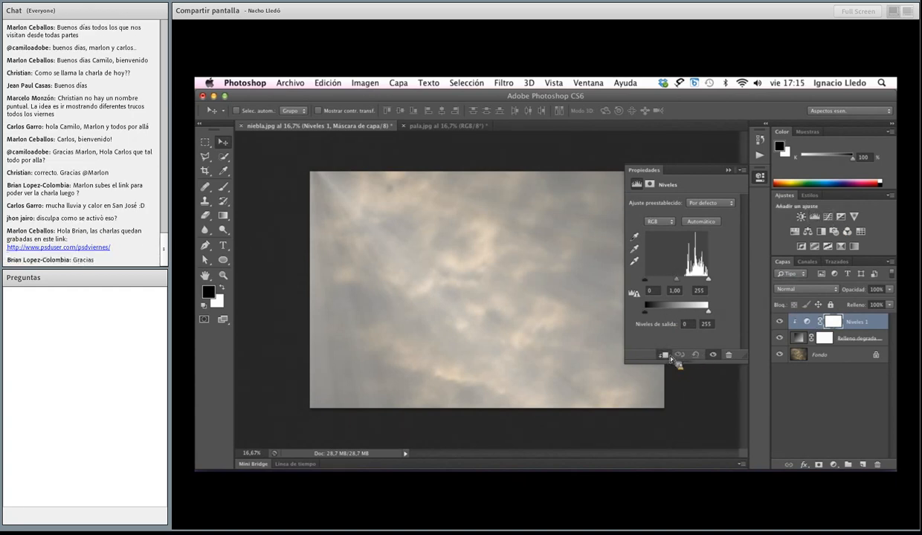
drag(644, 281, 704, 284)
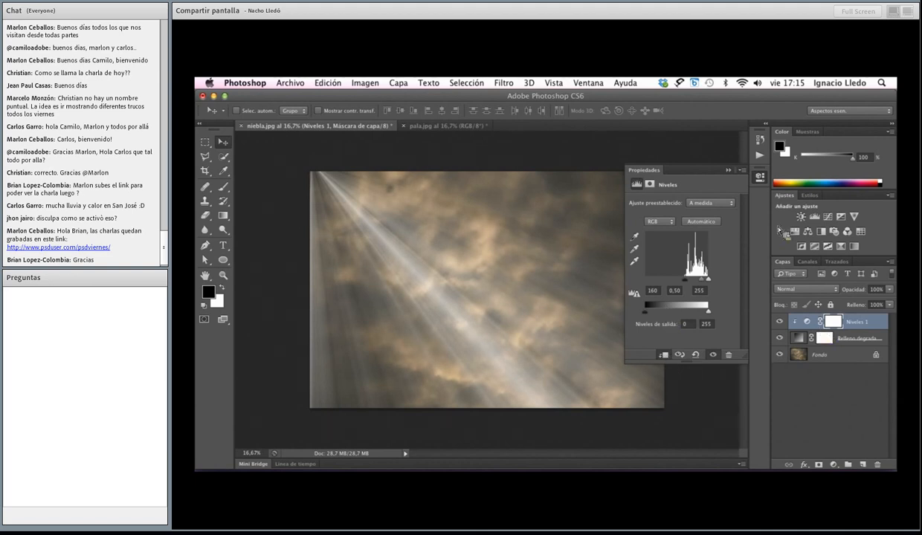
click(762, 180)
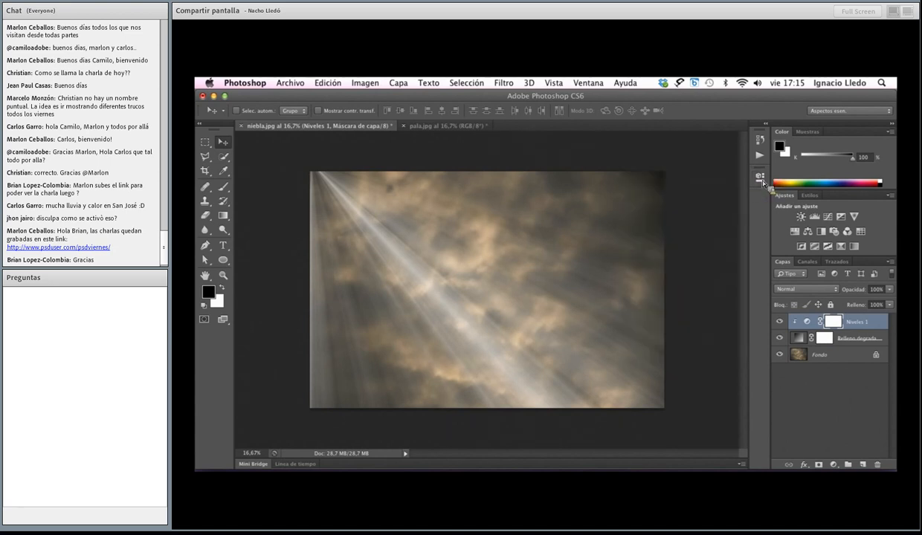
Step: Select the gradient fill layer's mask and enable the Brush tool's Dispersión at 335%, with Cantidad 1 and a quantity variation of 100%
click(825, 340)
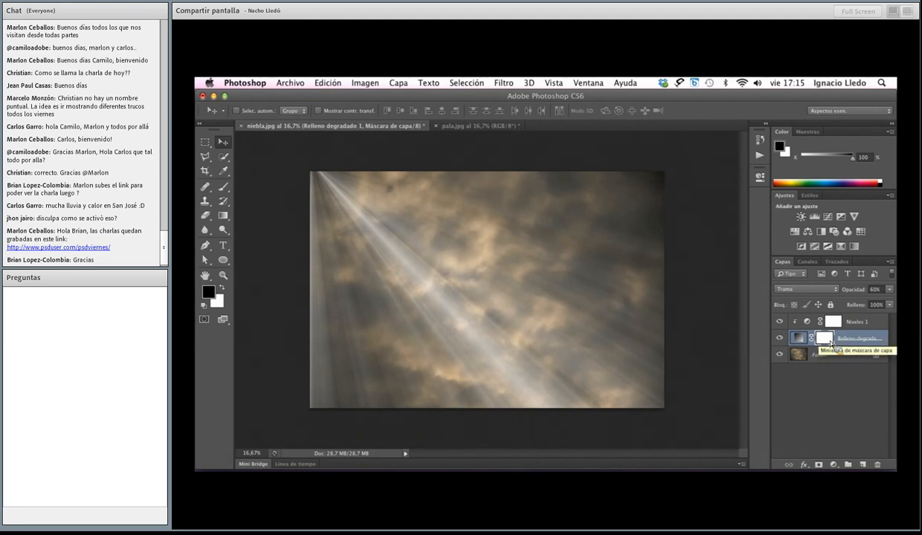
click(223, 187)
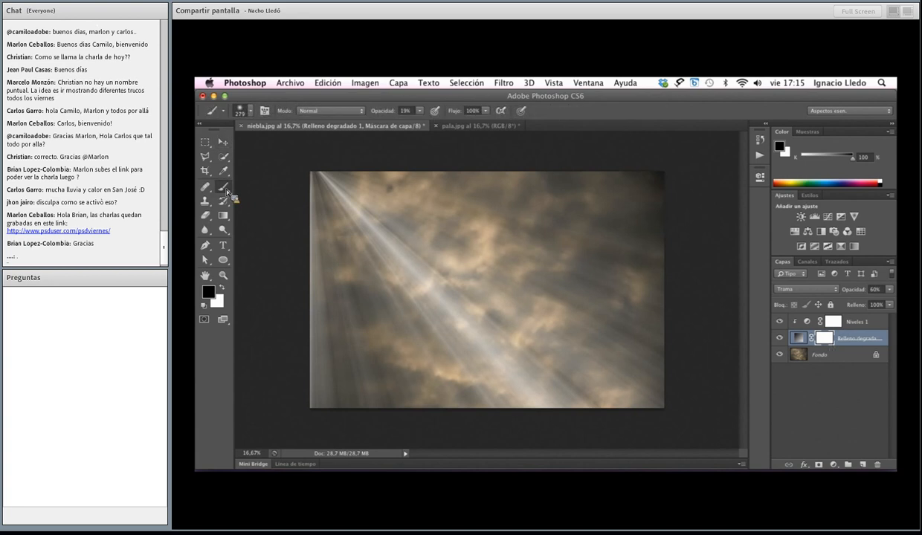
click(264, 110)
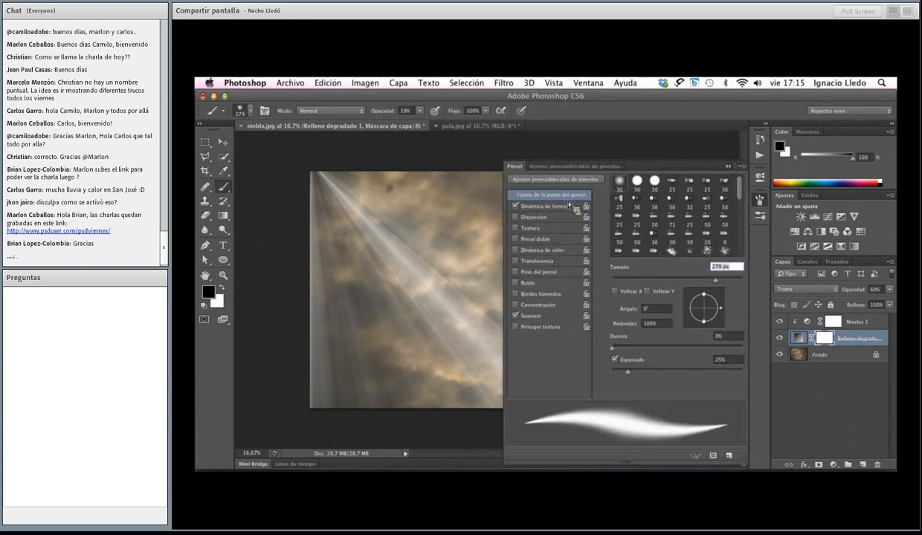
click(542, 217)
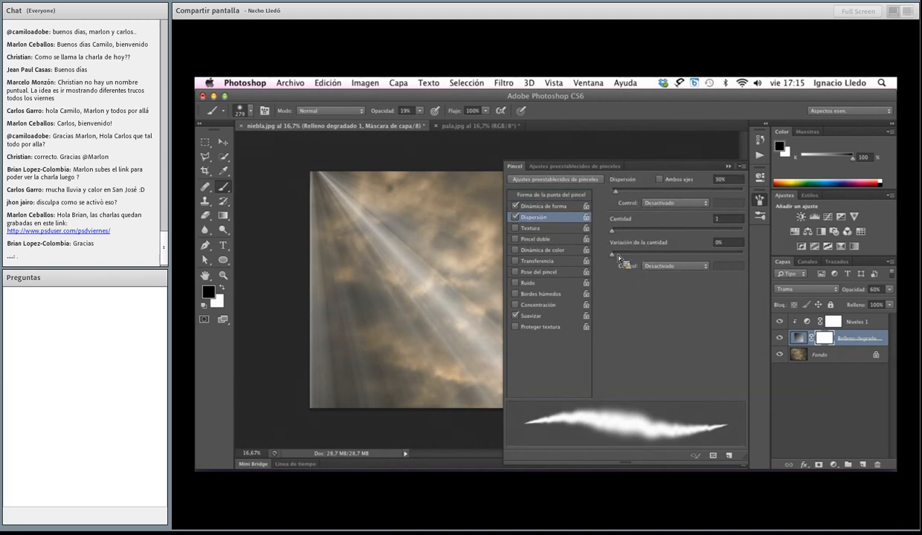
drag(621, 258, 669, 258)
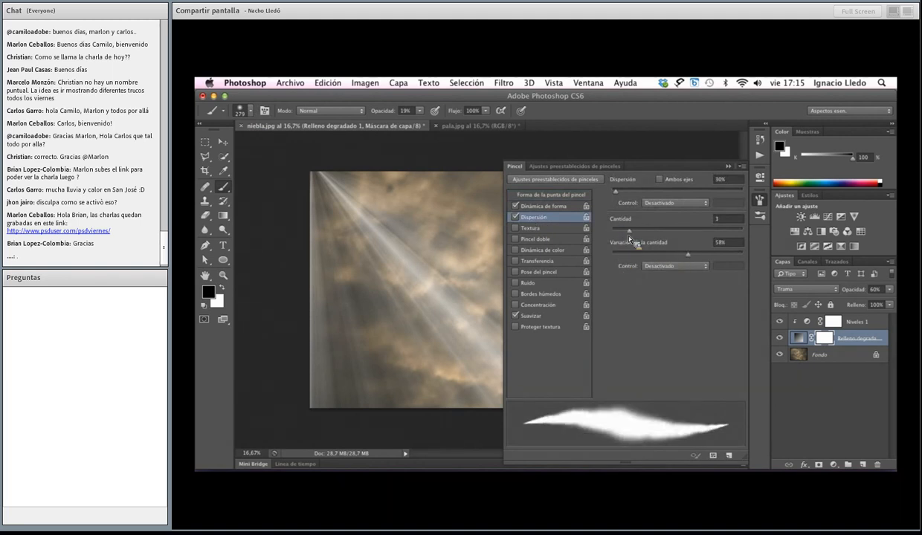
drag(725, 260, 744, 255)
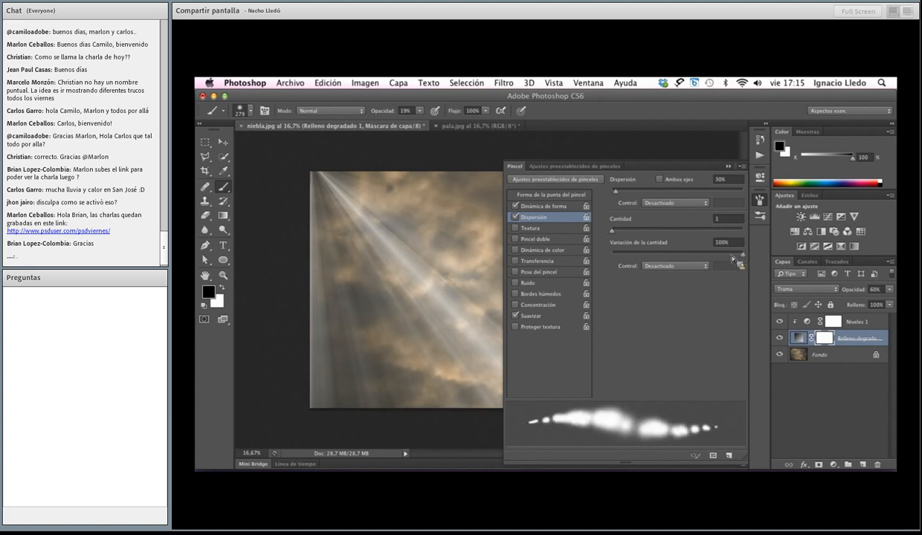
drag(616, 191, 663, 201)
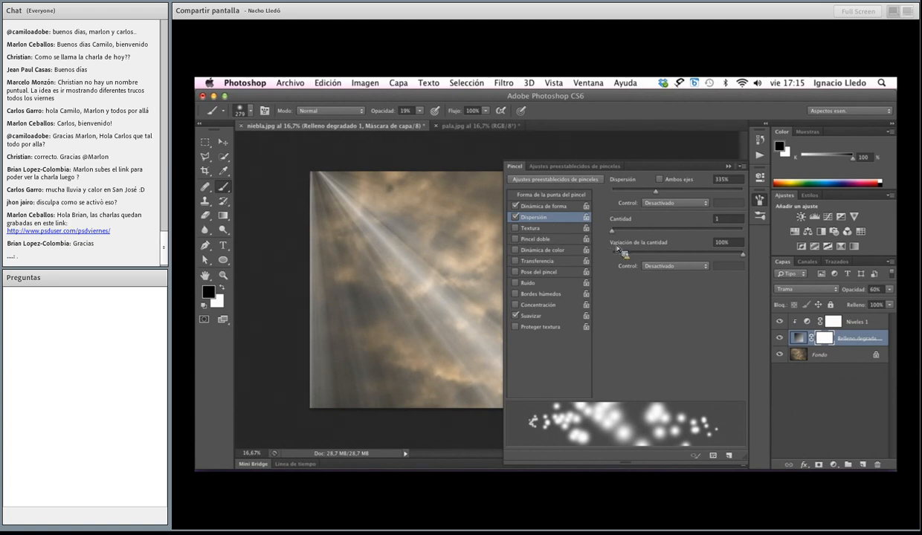
Step: Set the brush's Dinámica de forma to size variation 22%, minimum diameter 44%, angle variation 41% and roundness variation 33%
click(543, 208)
drag(614, 228, 669, 227)
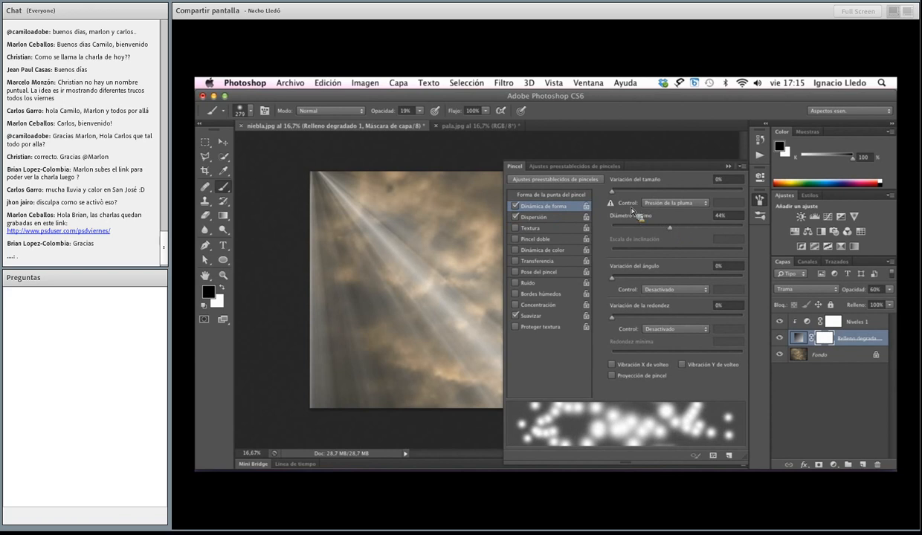
drag(612, 191, 640, 191)
drag(613, 279, 666, 278)
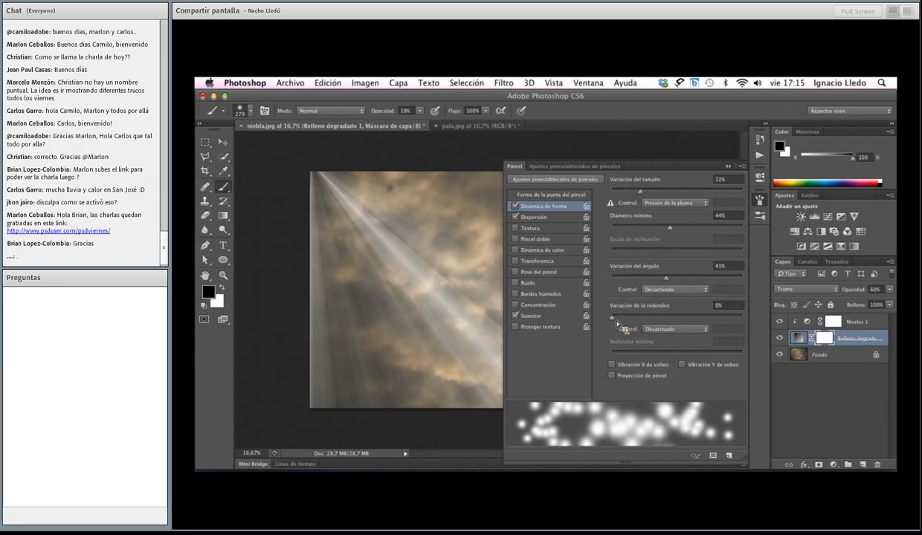
drag(612, 318, 655, 318)
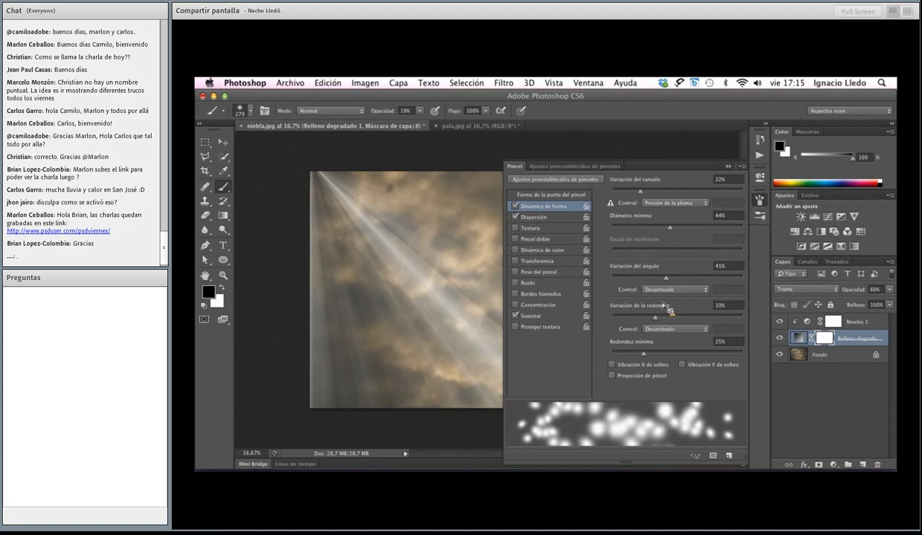
drag(665, 278, 718, 279)
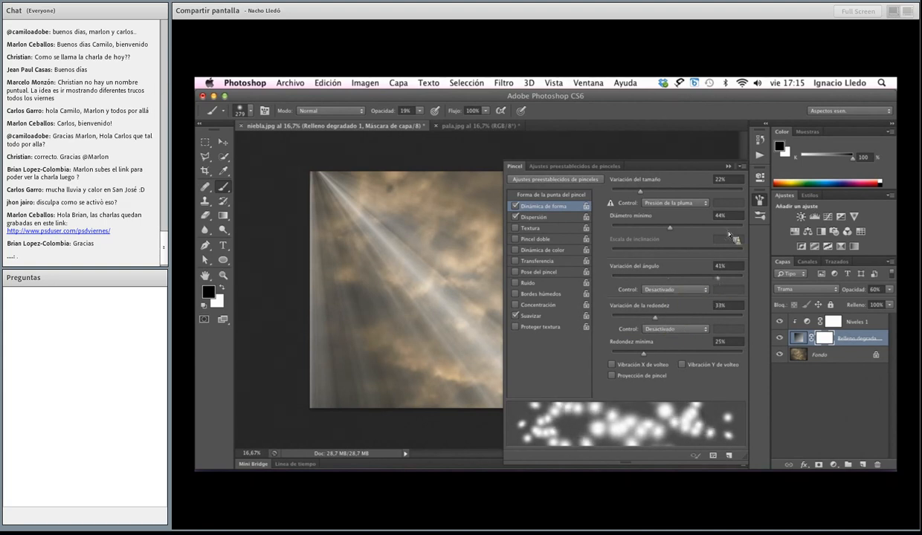
click(741, 166)
click(765, 208)
click(764, 208)
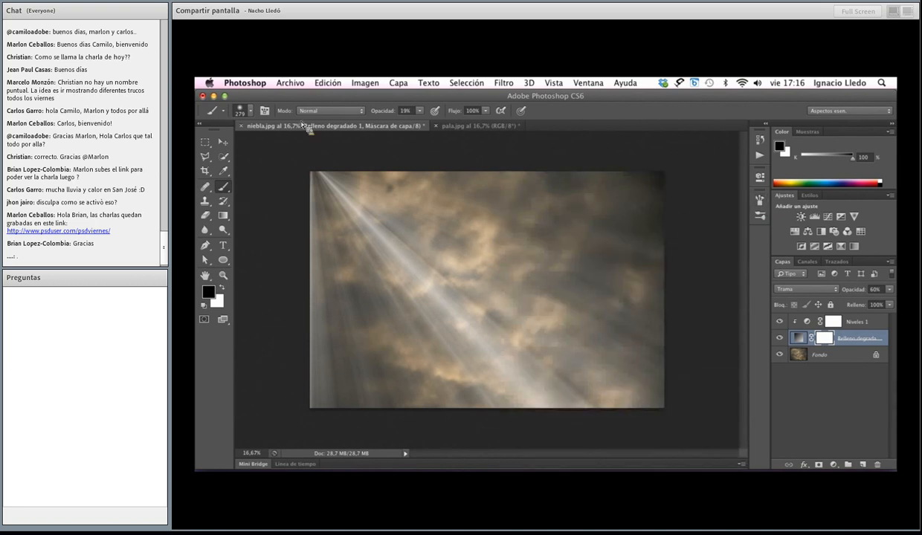
Step: Set the brush opacity to 36% and paint black on the mask along the lower part of the main light ray
click(420, 111)
drag(422, 121, 433, 126)
click(362, 240)
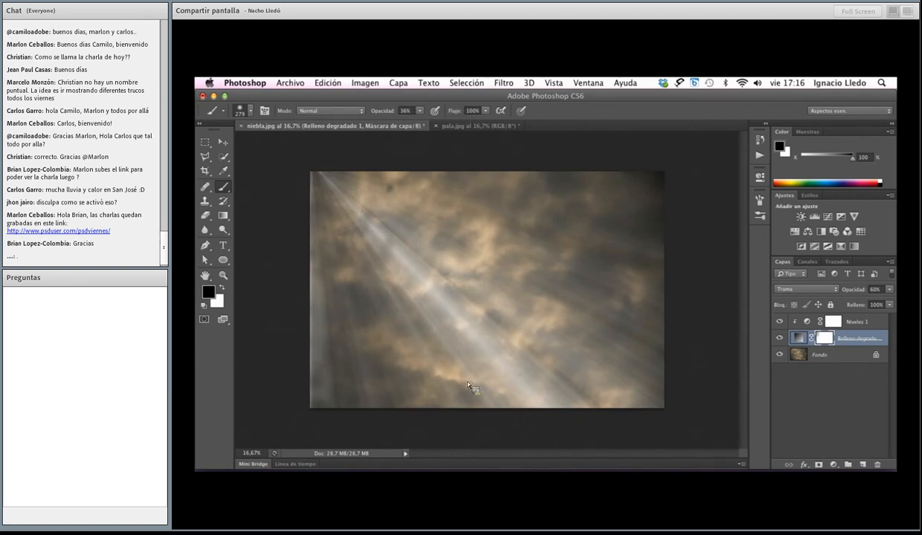
drag(557, 394, 430, 282)
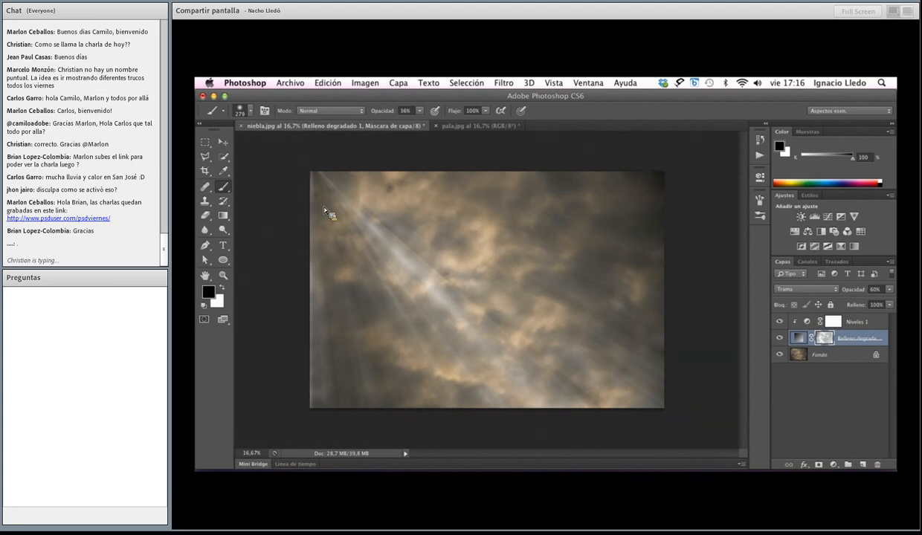
Step: Set the brush to 100% opacity and 29% flow, and paint black on the mask over the rays' upper-left part and the image's left edge
mouse_move(424, 115)
mouse_down()
mouse_move(432, 119)
mouse_move(407, 128)
mouse_move(441, 118)
mouse_move(404, 130)
mouse_move(499, 129)
mouse_move(452, 126)
mouse_up()
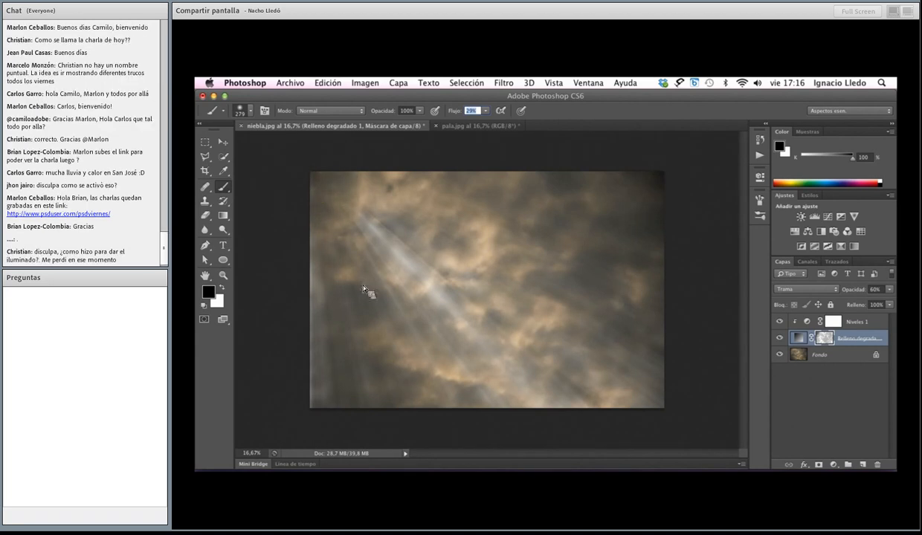
drag(440, 270, 362, 220)
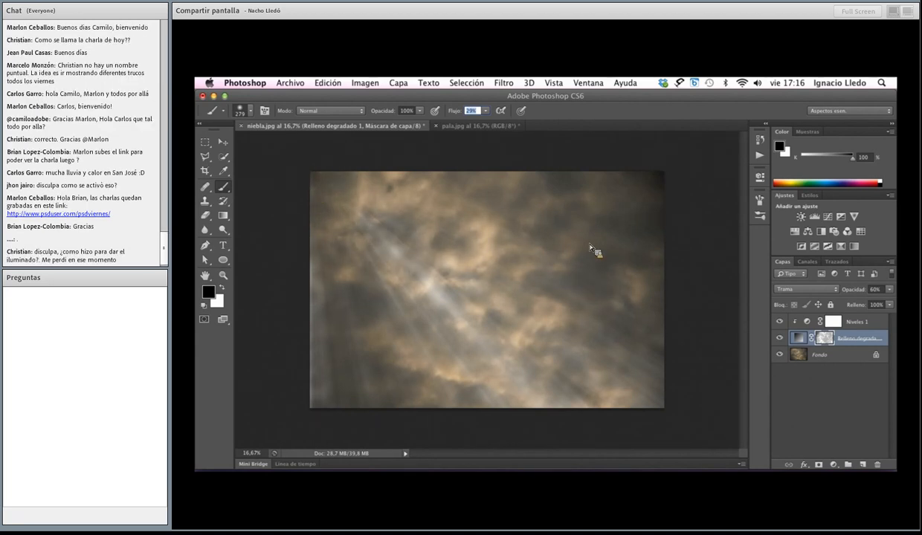
mouse_move(307, 308)
mouse_down()
mouse_move(318, 284)
mouse_move(317, 398)
mouse_move(339, 370)
mouse_move(303, 362)
mouse_up()
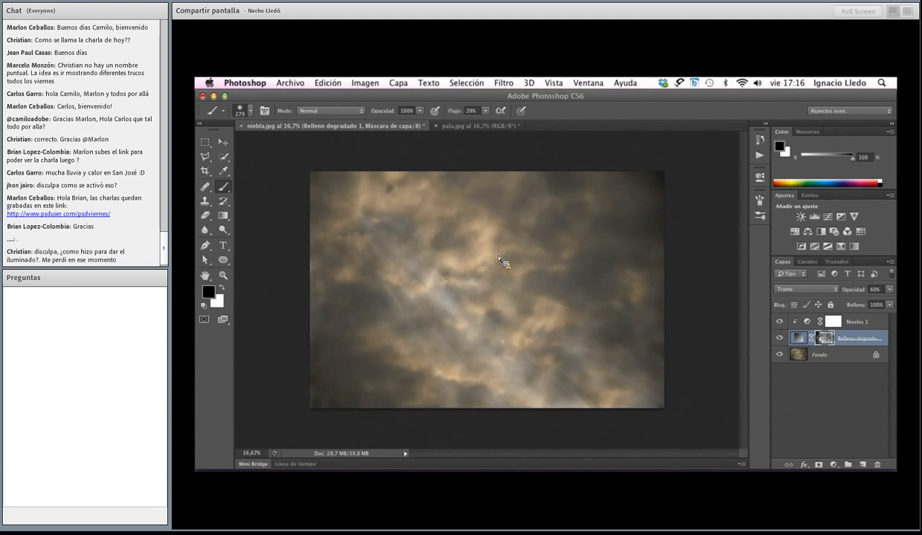
Step: Switch to pala.jpg, fit the image to the window, and add a Mapa de degradado adjustment layer
click(479, 127)
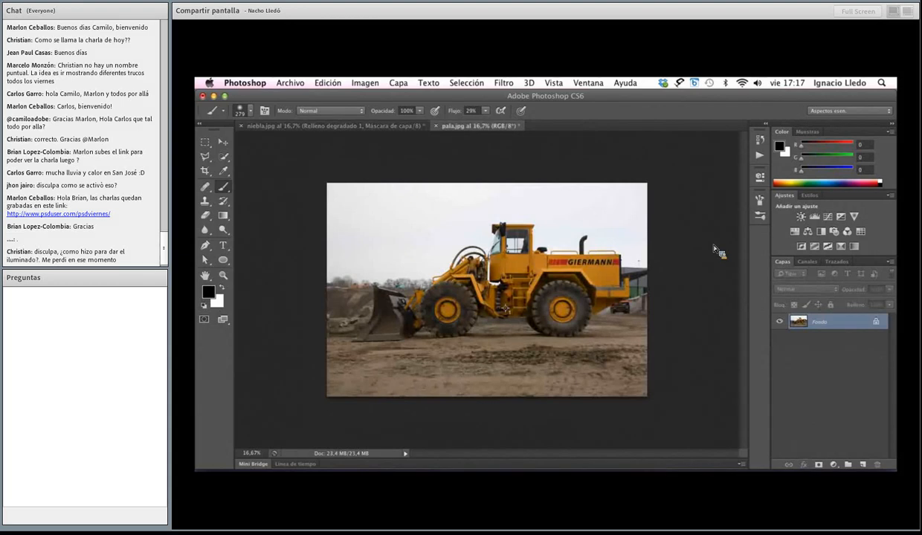
double_click(205, 275)
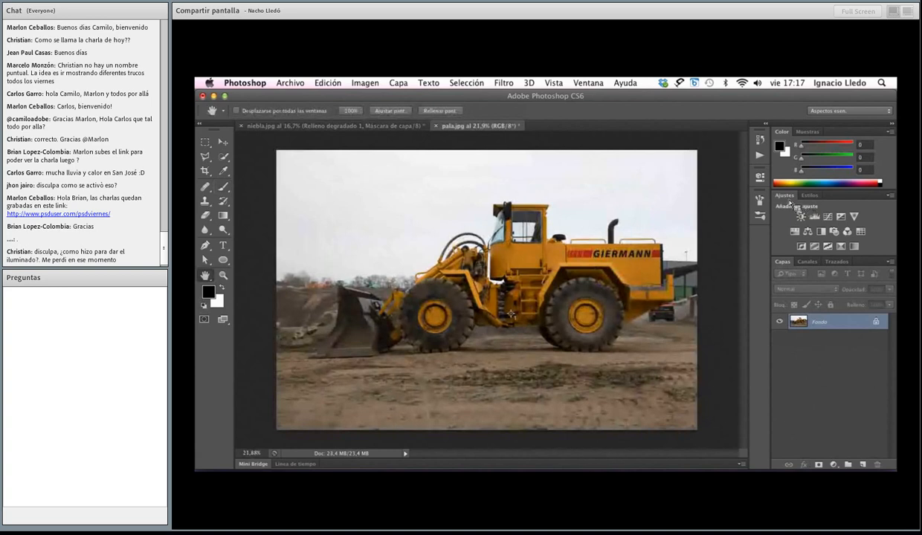
click(853, 247)
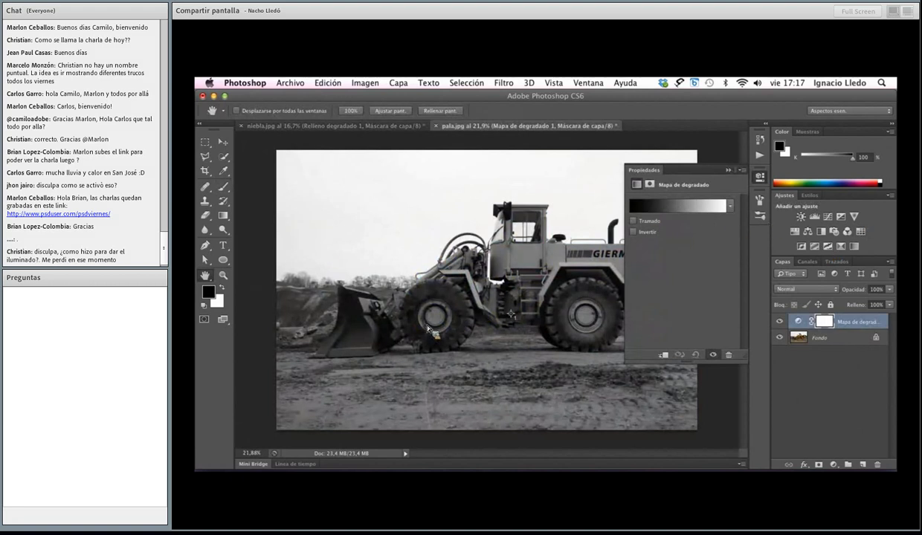
Step: In the gradient map's black-to-white gradient, move the black stop inward and the white stop to 70%, and apply the gradient
click(665, 212)
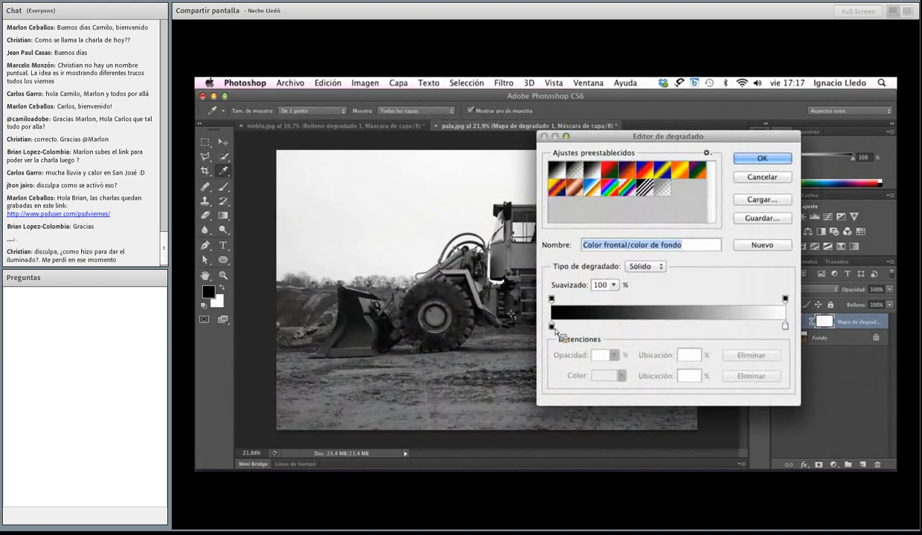
drag(624, 136, 711, 139)
drag(639, 330, 691, 331)
click(685, 340)
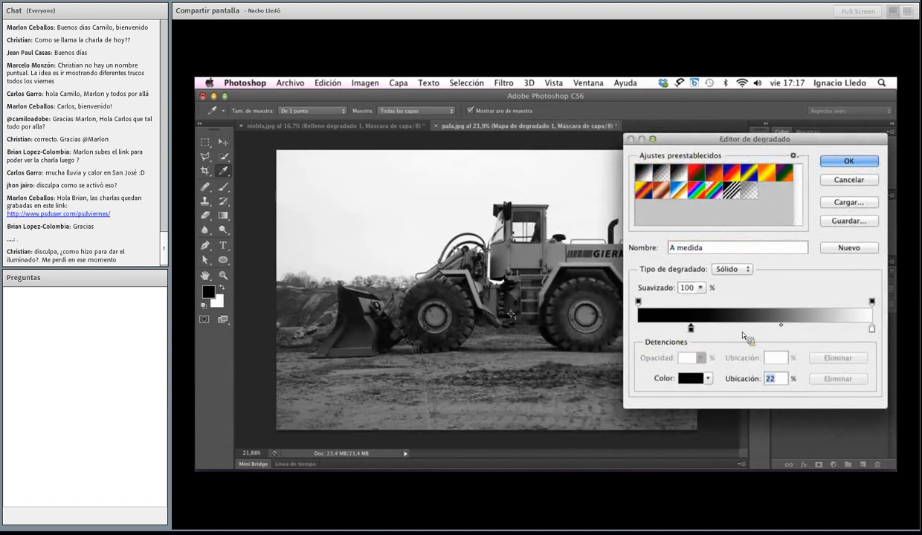
drag(871, 329, 836, 333)
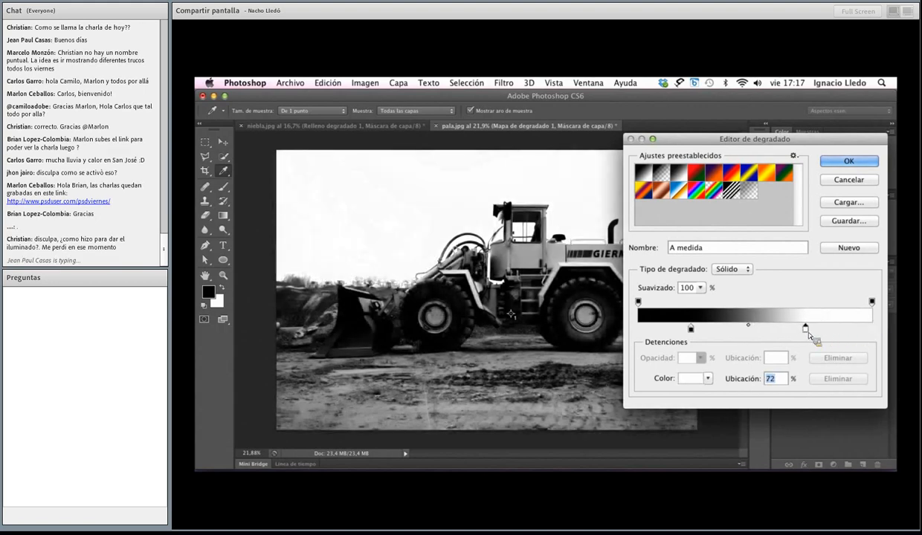
drag(691, 329, 689, 330)
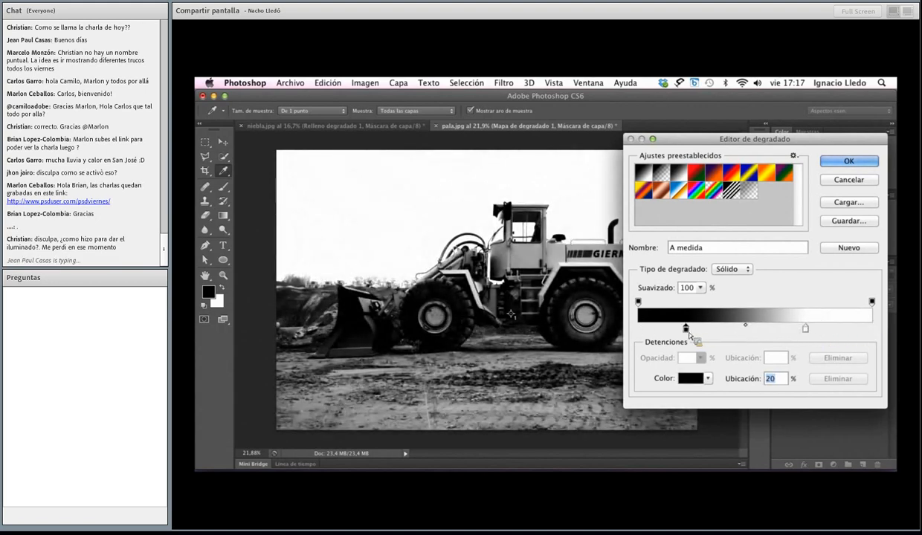
drag(806, 329, 801, 329)
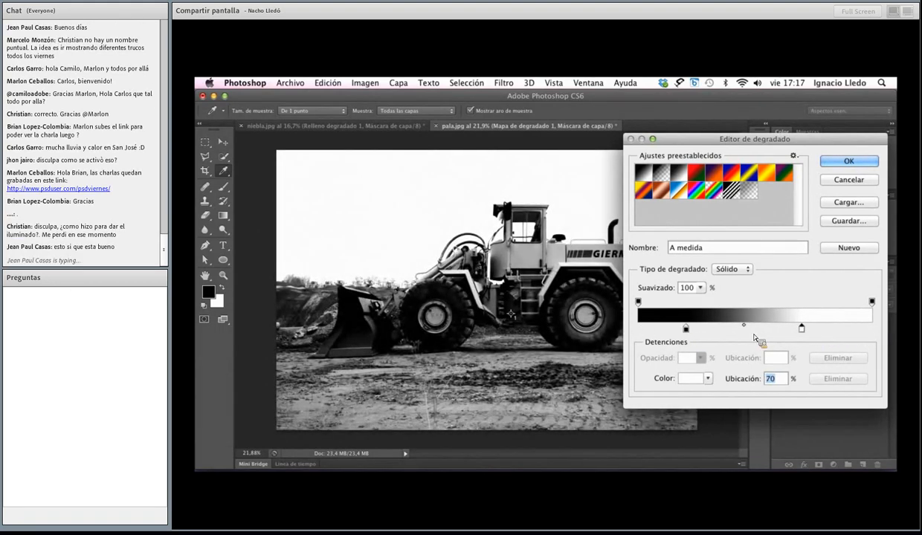
click(691, 330)
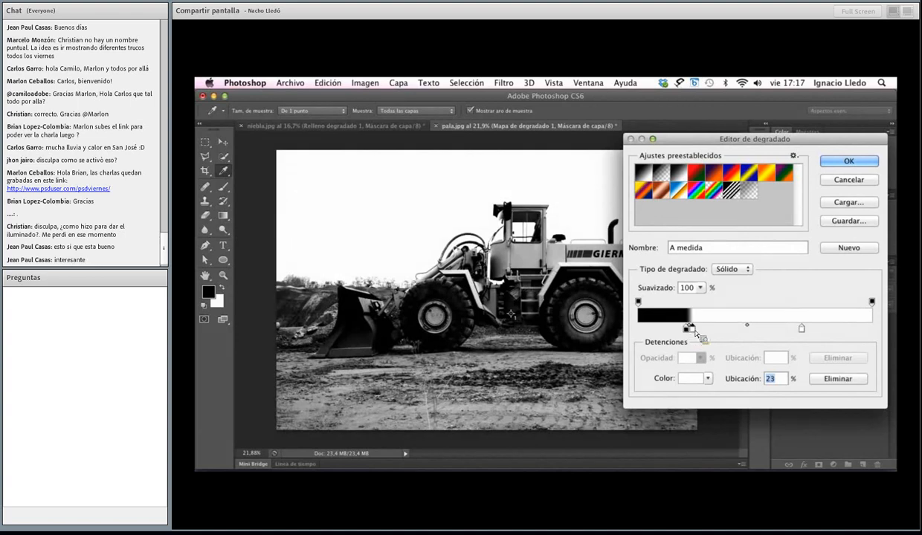
drag(691, 328, 698, 331)
click(836, 162)
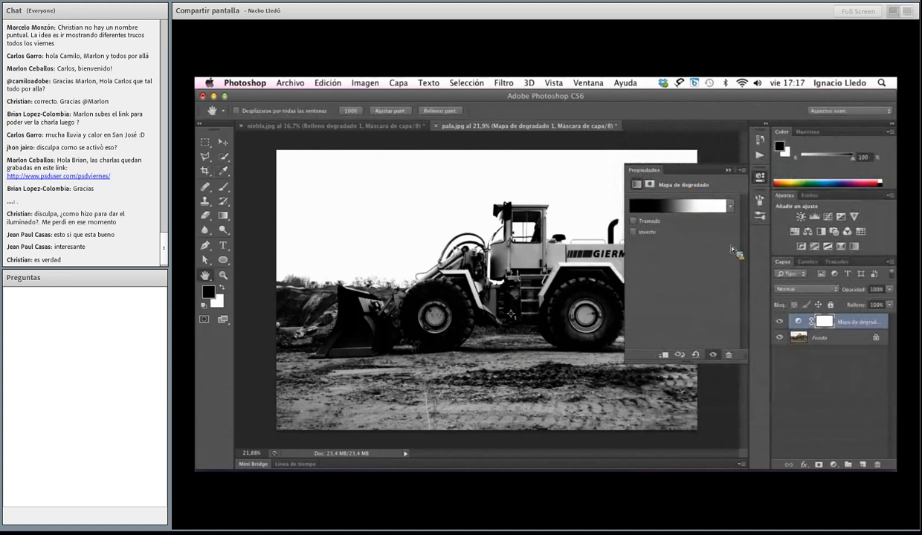
Step: Try inverting the gradient map, restore its normal direction, and try the Superponer blend mode on the layer
click(633, 232)
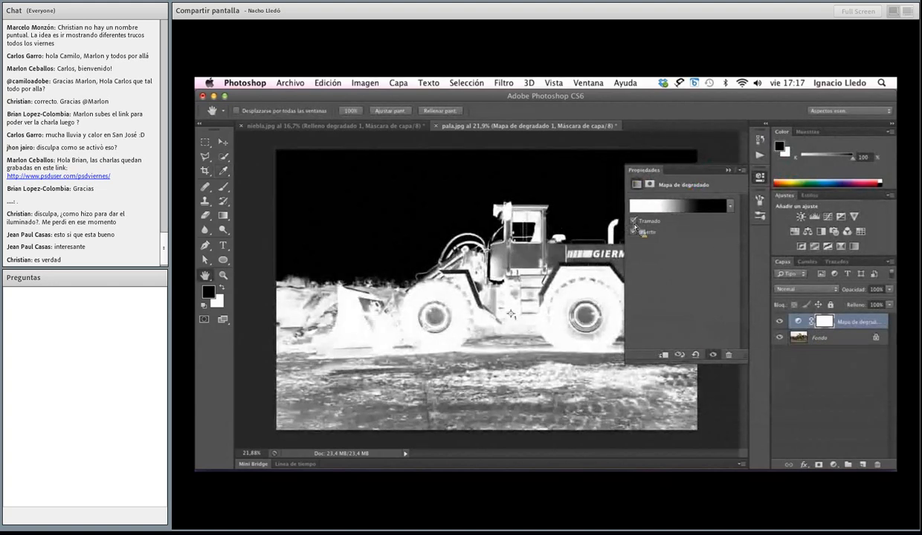
click(634, 232)
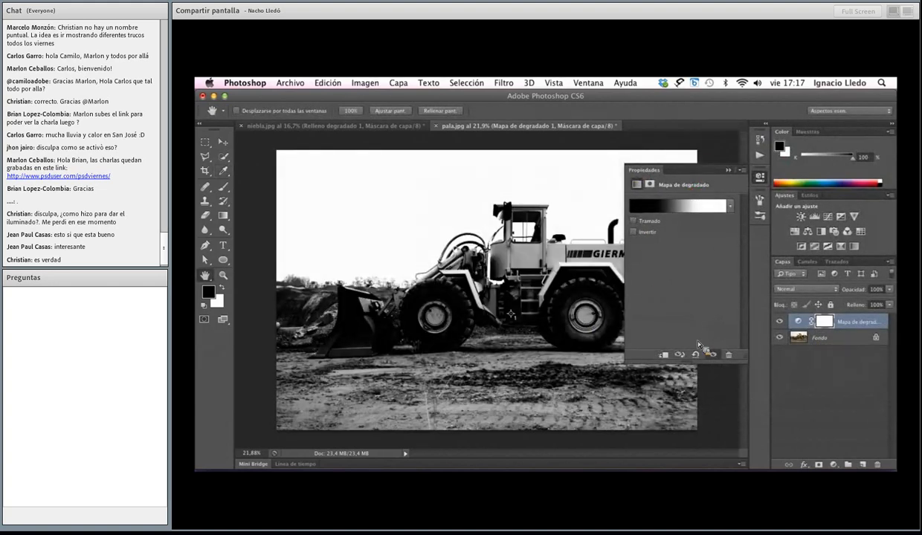
click(789, 289)
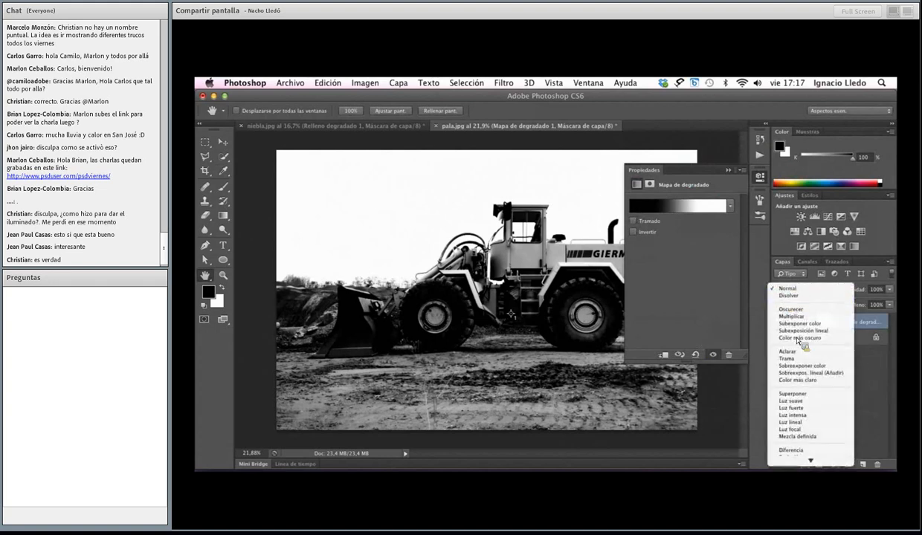
click(792, 393)
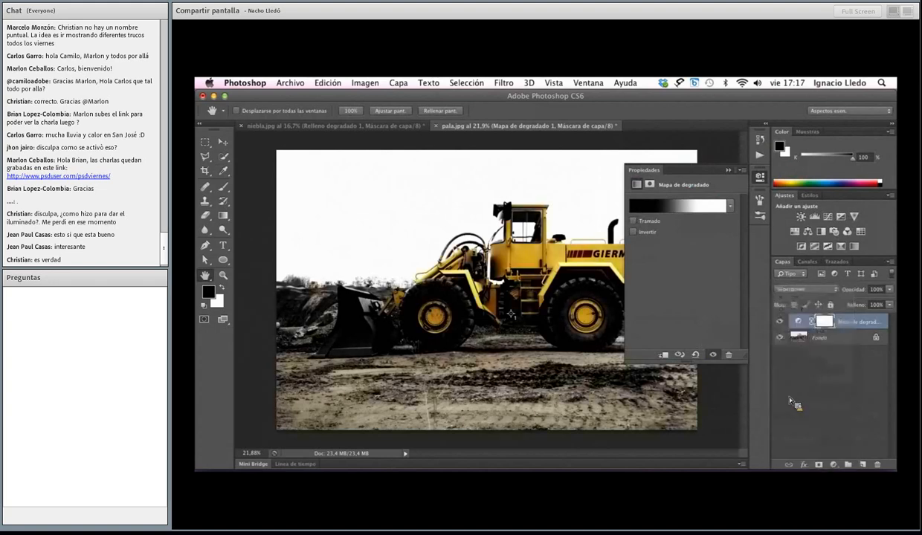
click(737, 171)
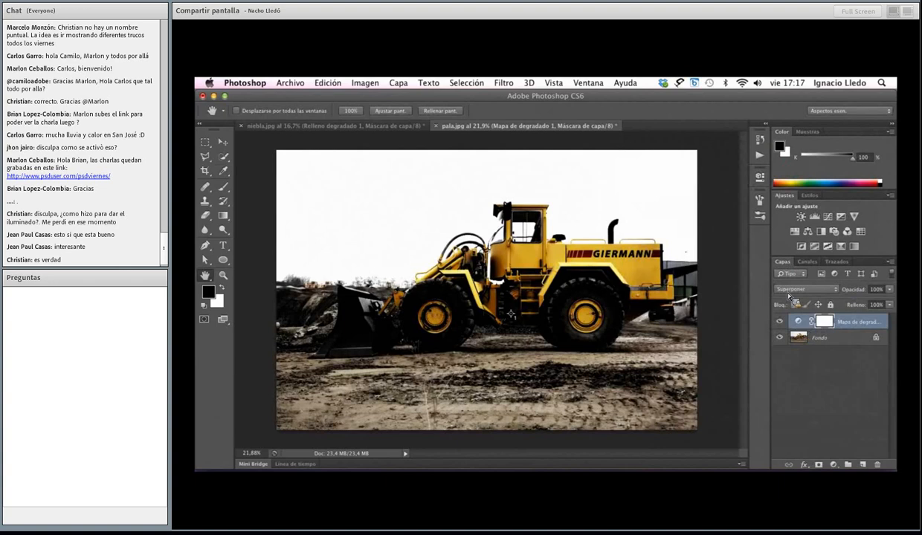
Step: Compare the image with and without the gradient map layer, and set the layer's blend mode to Luz fuerte
click(780, 322)
click(780, 322)
click(781, 322)
click(780, 322)
click(791, 290)
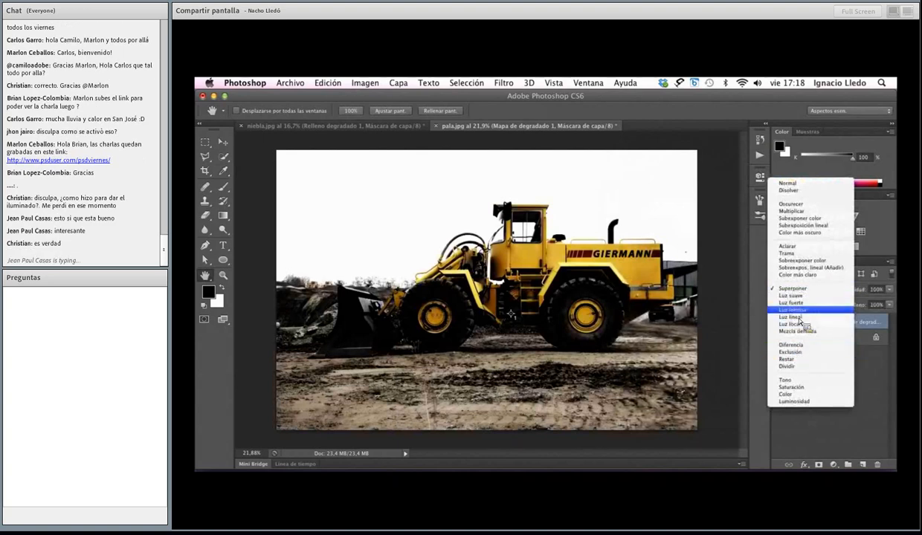
click(800, 303)
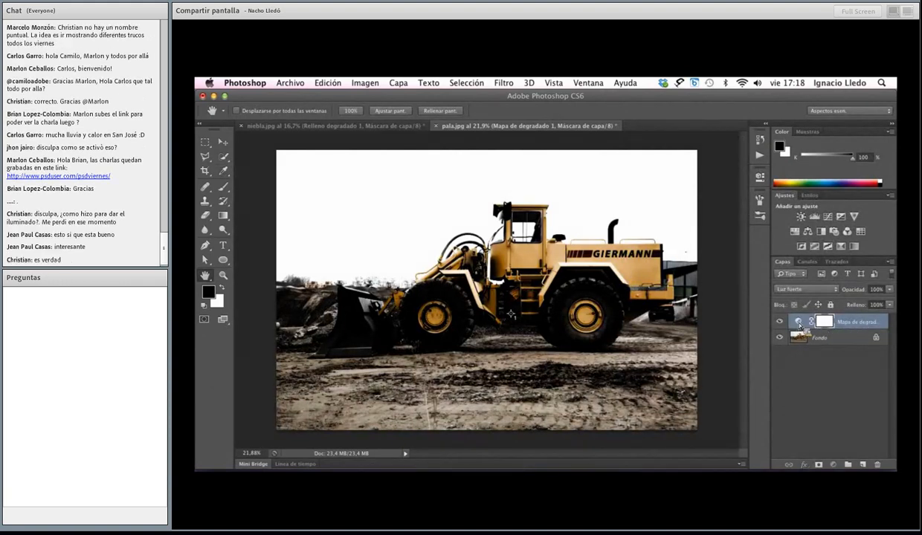
Step: Try a white-black-white gradient in the gradient map, with white stops at both ends and the black stop at 53%
click(686, 206)
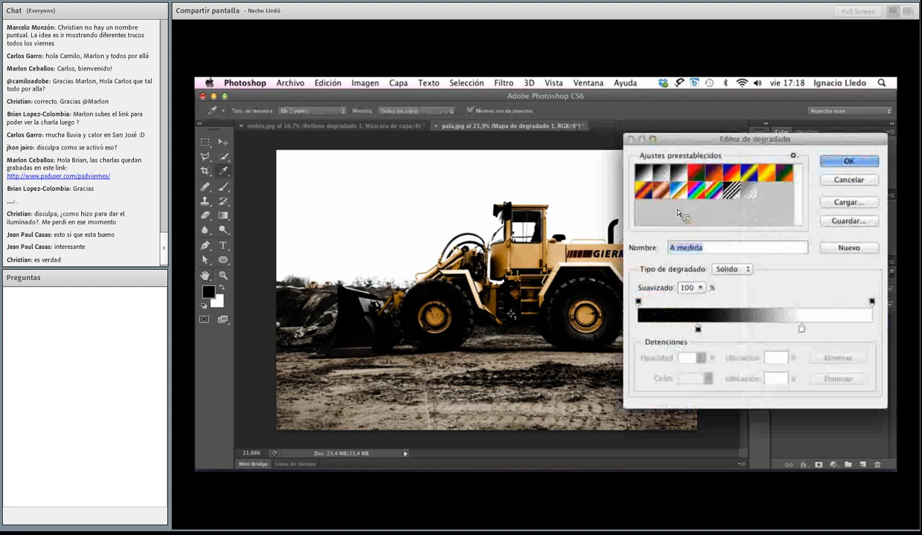
click(640, 329)
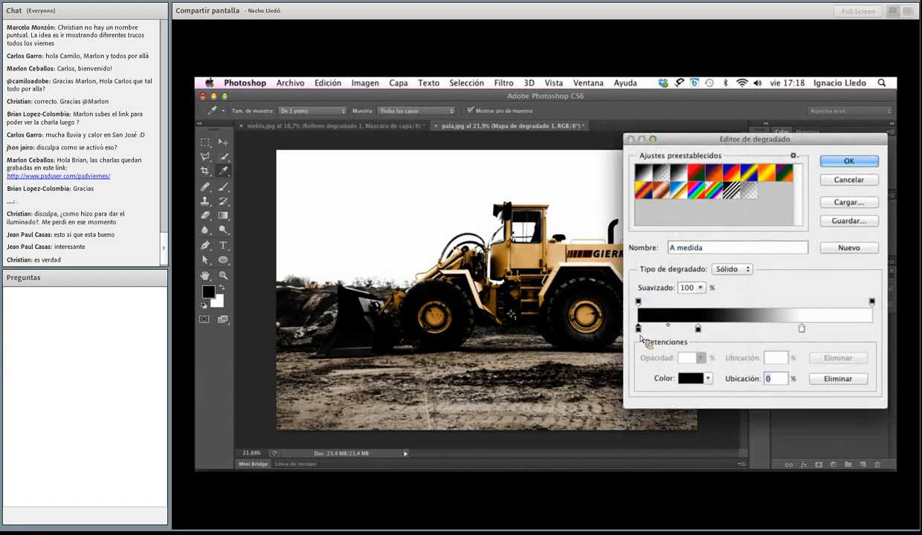
double_click(638, 331)
drag(427, 220, 389, 177)
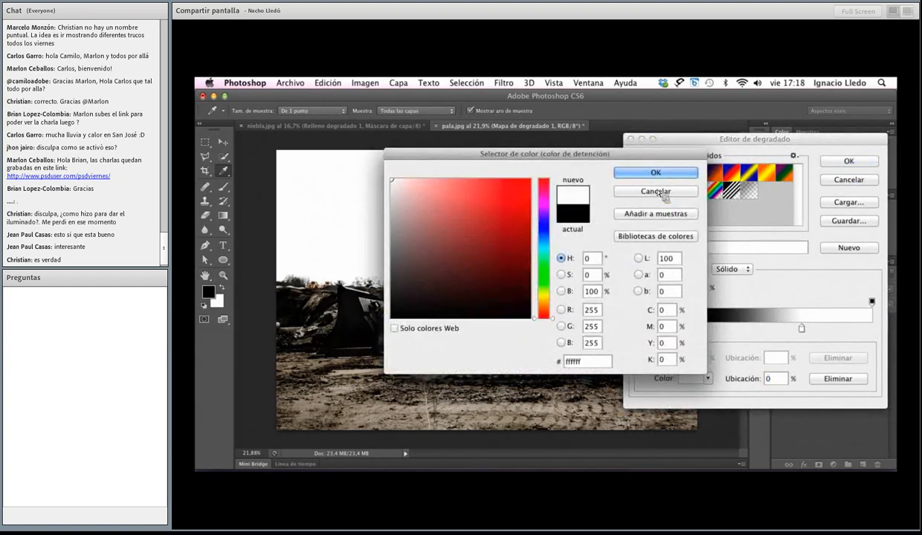
click(678, 191)
drag(686, 329, 872, 329)
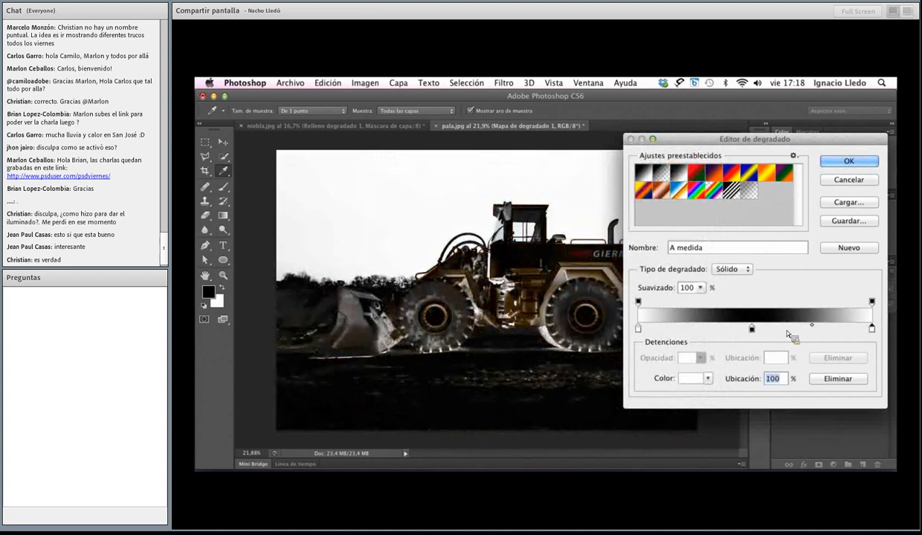
drag(752, 331, 763, 331)
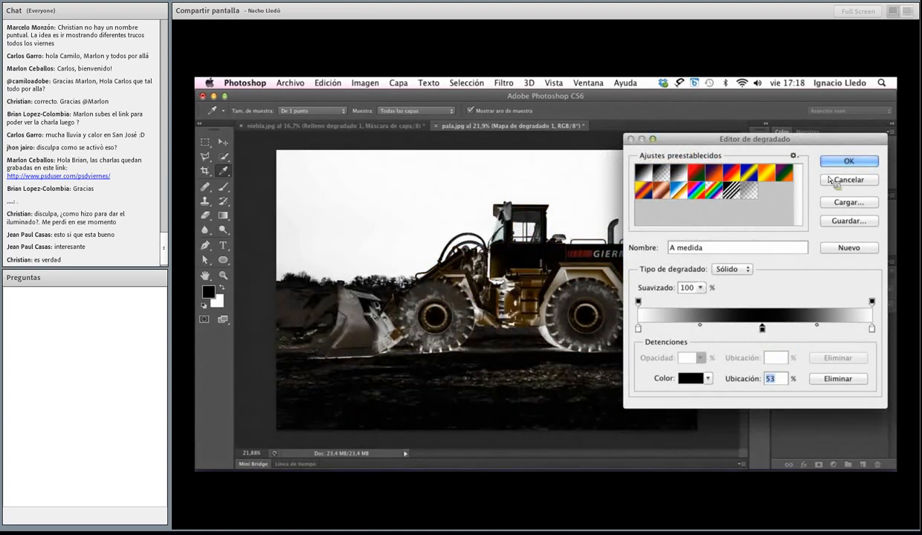
click(845, 164)
Step: Try the Trama, Multiplicar and Color más claro blend modes on the gradient map layer, and restore Luz fuerte
click(800, 292)
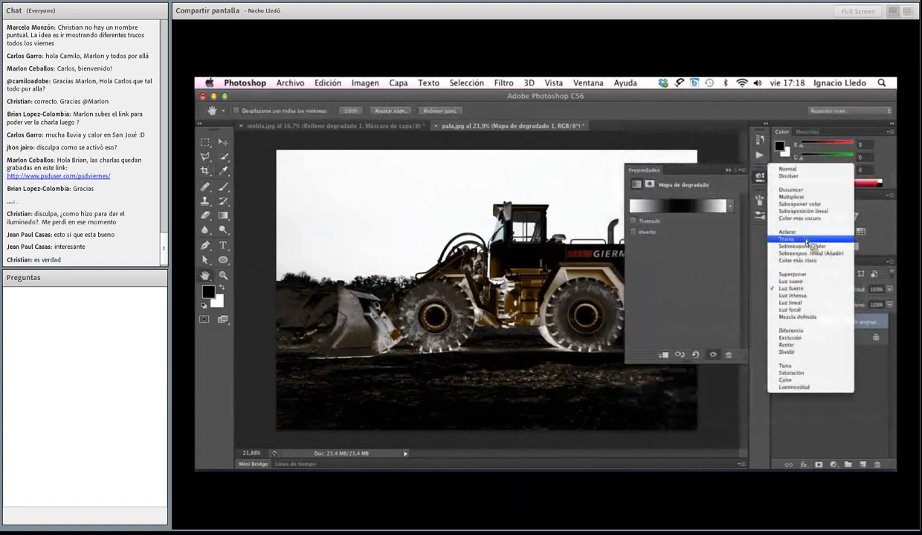
click(807, 239)
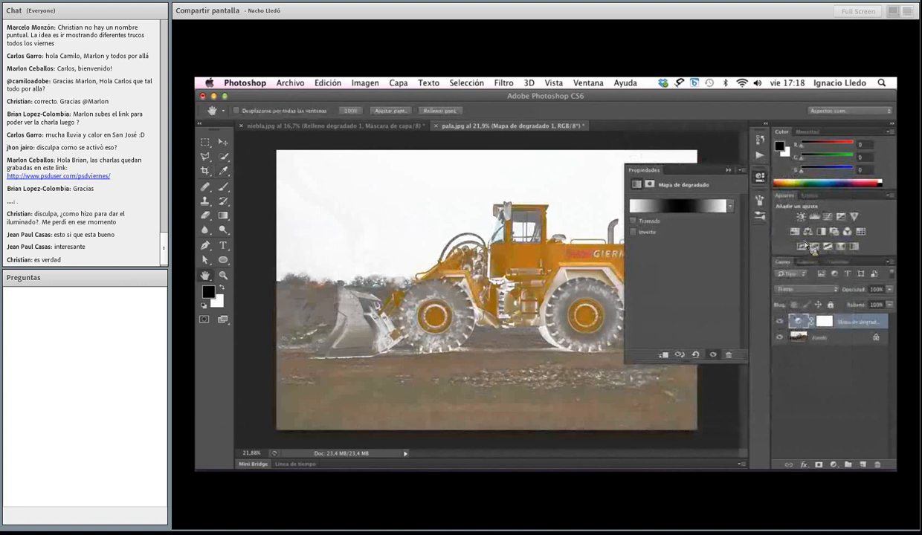
click(803, 289)
click(781, 241)
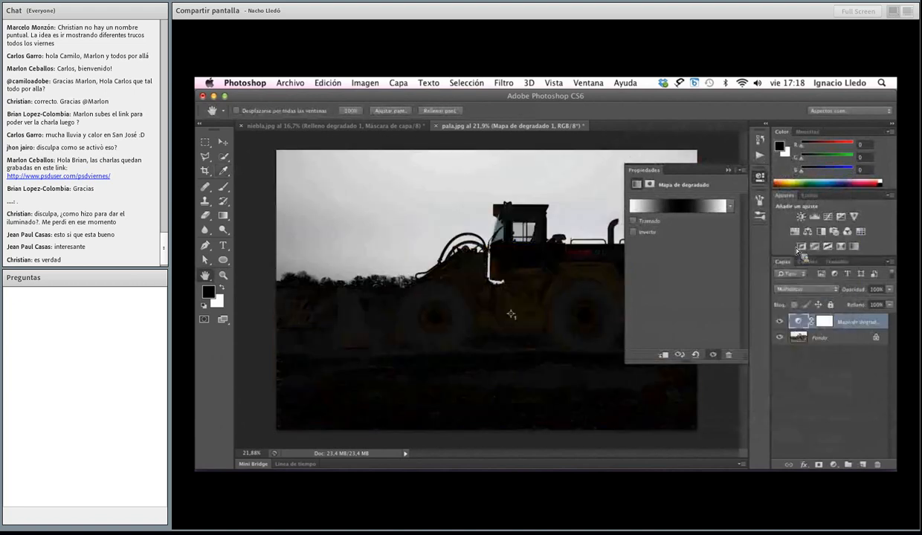
click(781, 288)
click(794, 356)
click(777, 289)
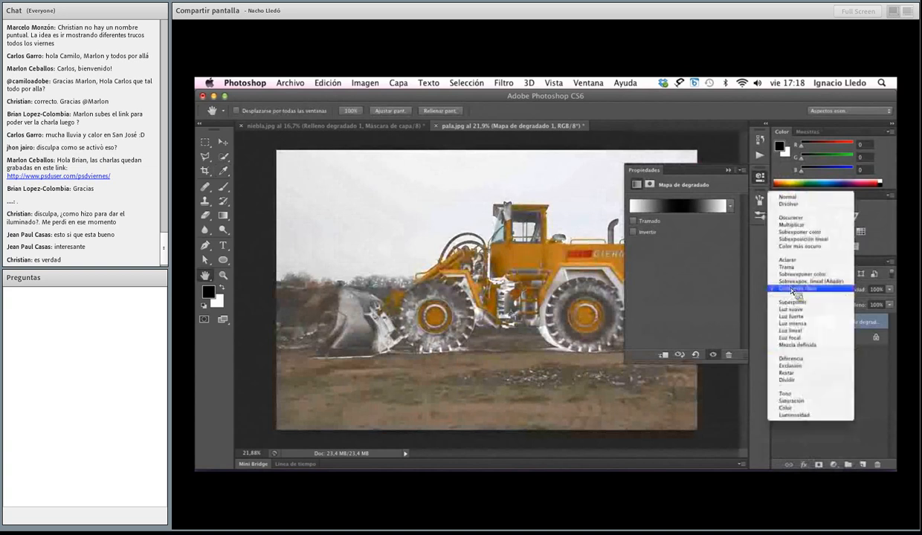
click(798, 322)
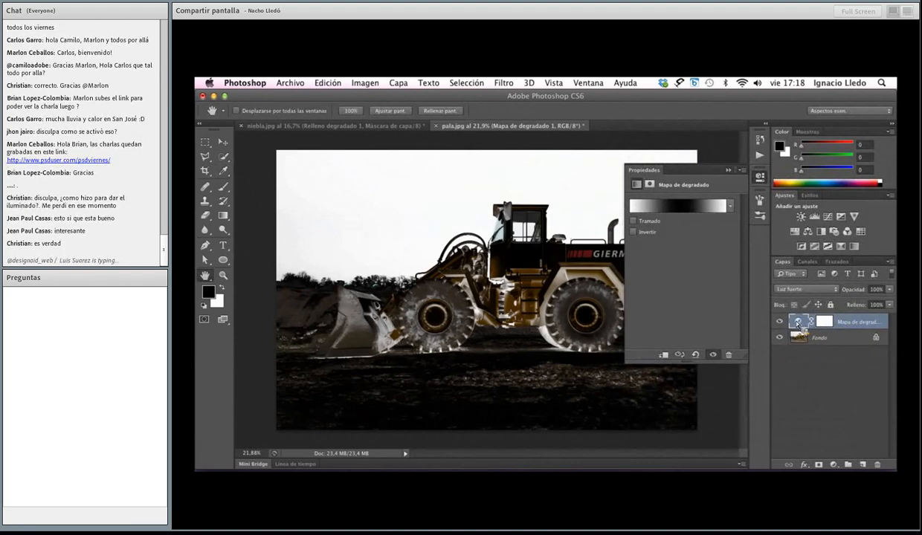
Step: Remove the middle black stop, recolor the starting stop black for a plain black-to-white gradient, and apply it
click(680, 206)
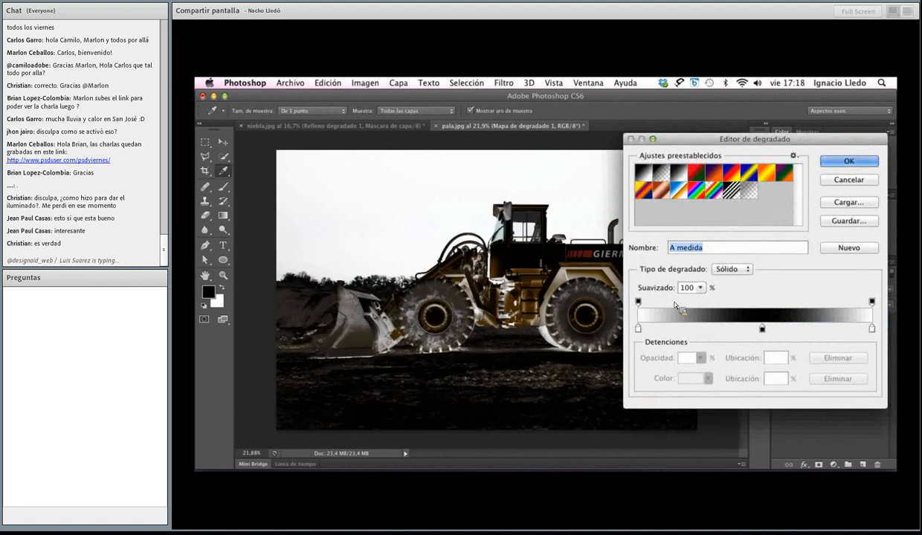
drag(757, 332, 659, 348)
double_click(637, 327)
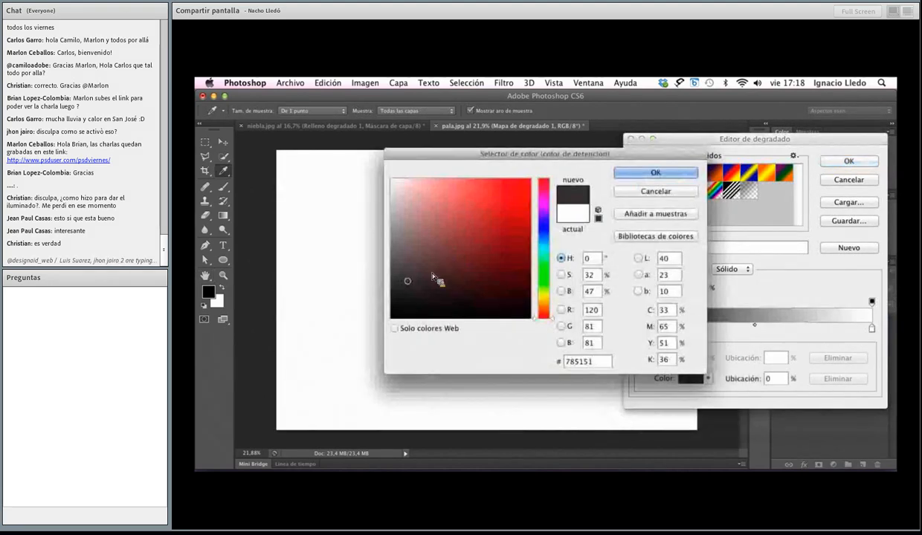
click(656, 172)
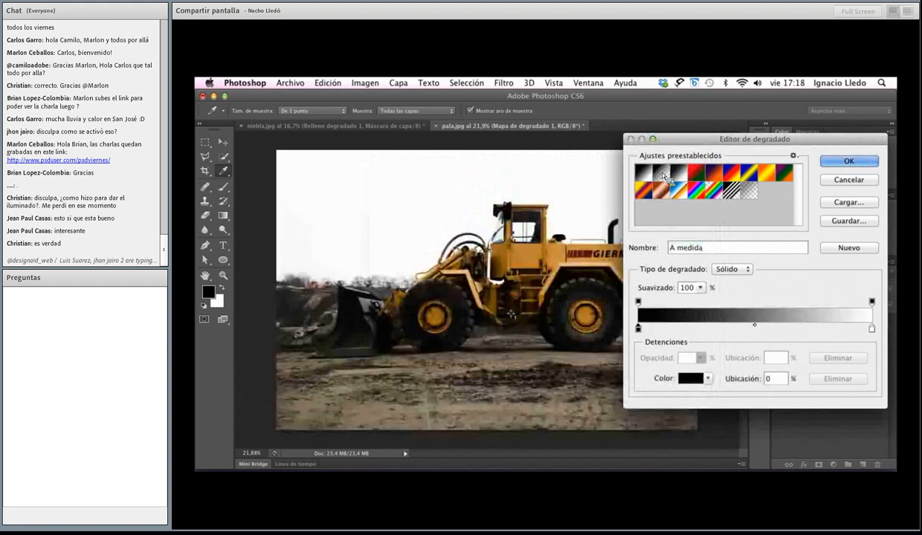
drag(747, 146, 740, 128)
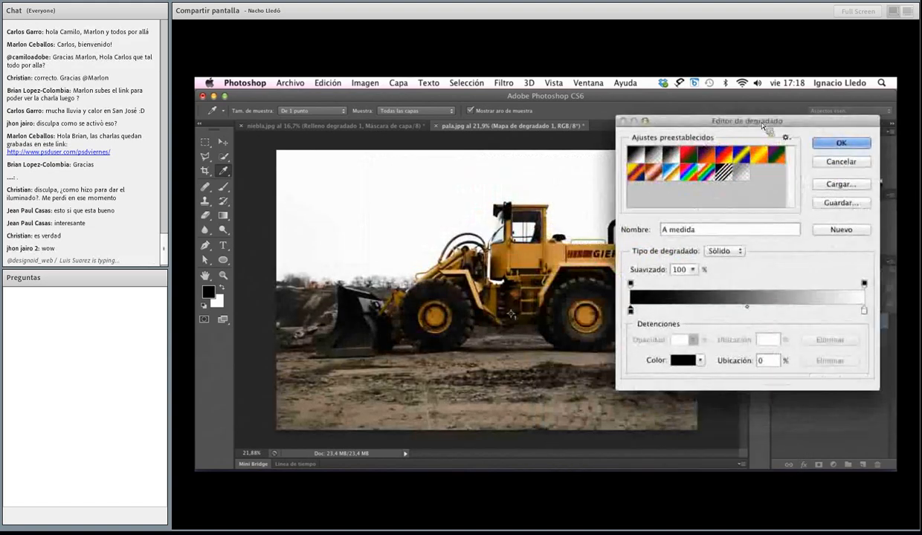
click(861, 163)
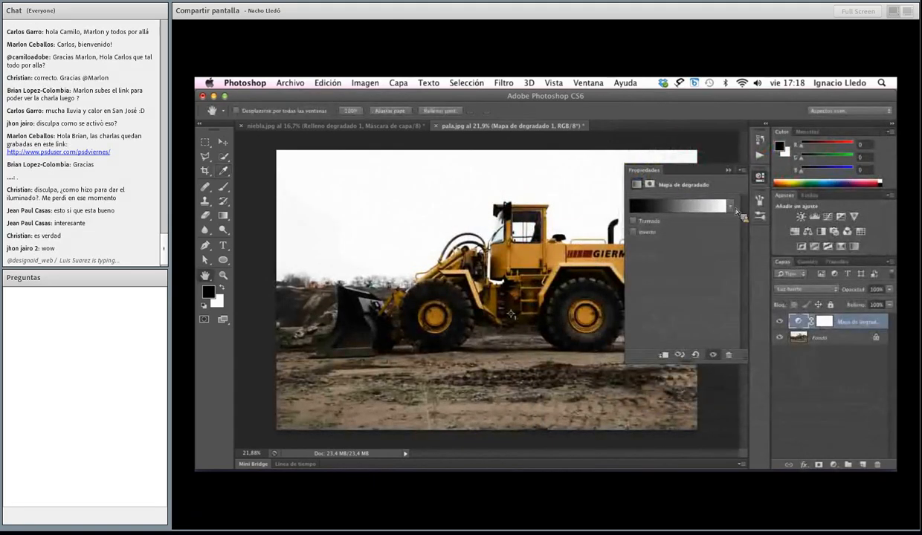
Step: Collapse the adjustment's properties and compare pala.jpg with and without the gradient map layer
click(760, 179)
click(779, 322)
click(779, 322)
click(780, 323)
click(780, 324)
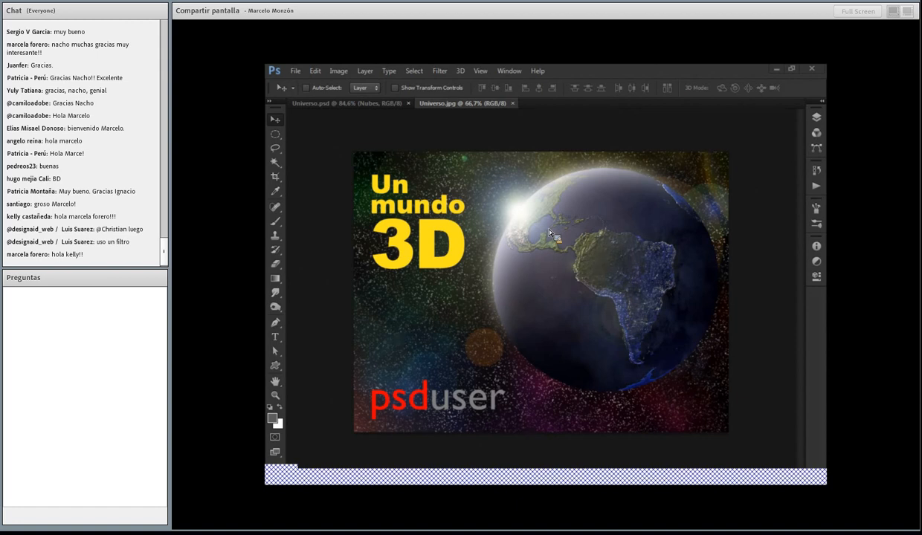
Step: Close Universo.jpg and open Cancha.jpg from the Basketball folder
click(513, 104)
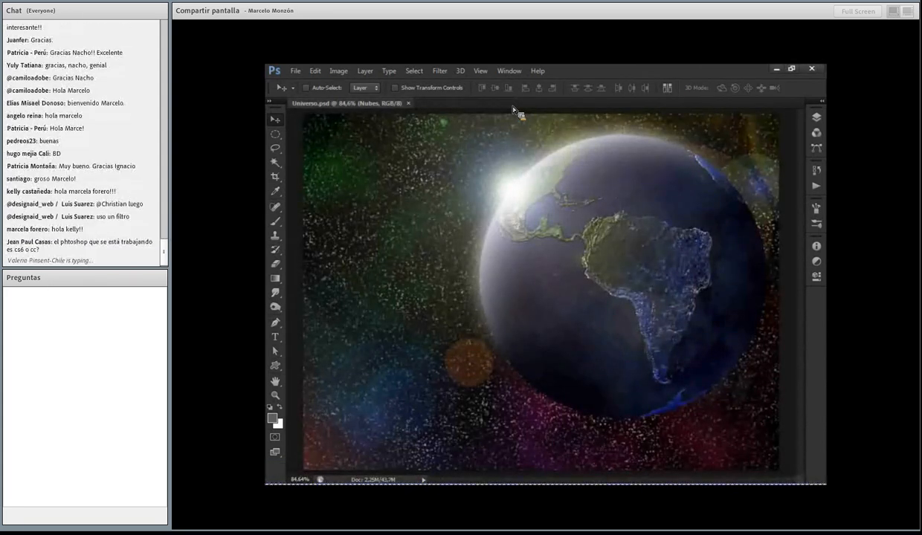
key(ctrl+n)
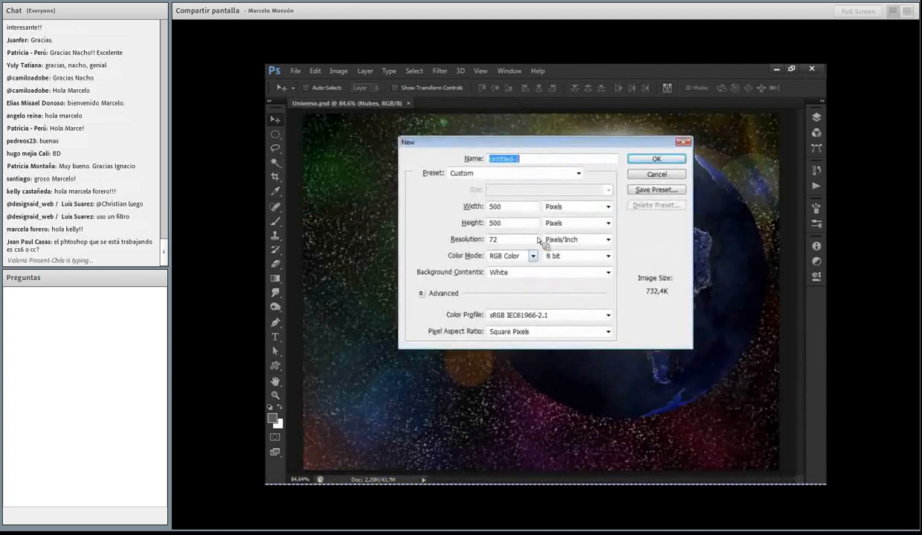
click(668, 177)
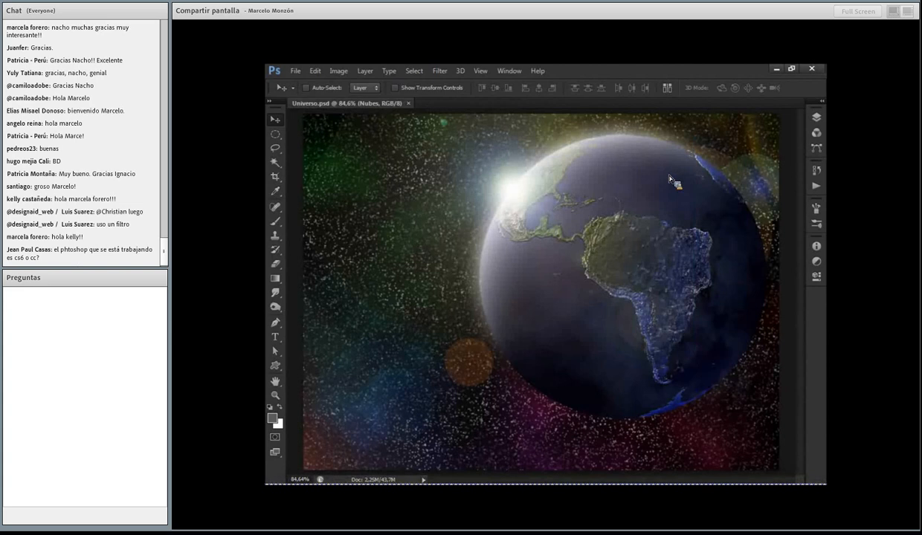
key(ctrl+o)
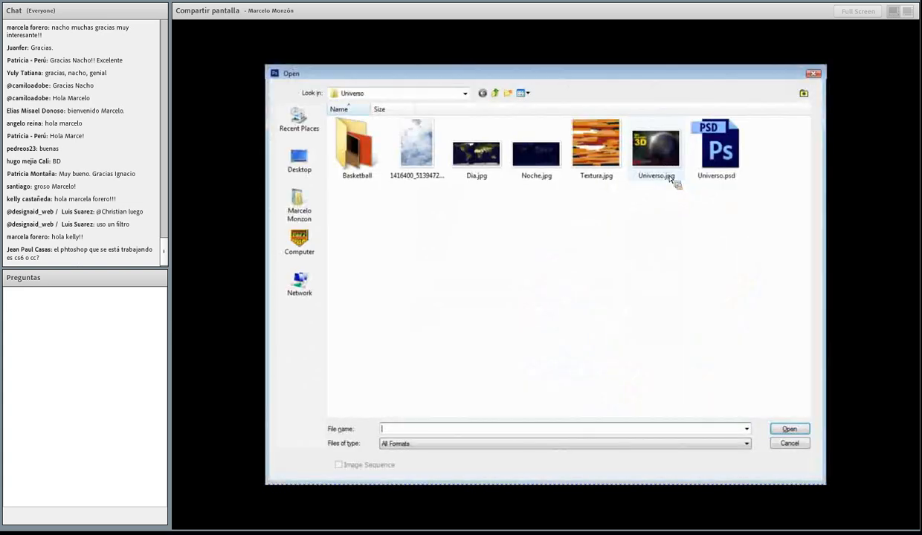
double_click(354, 149)
double_click(354, 150)
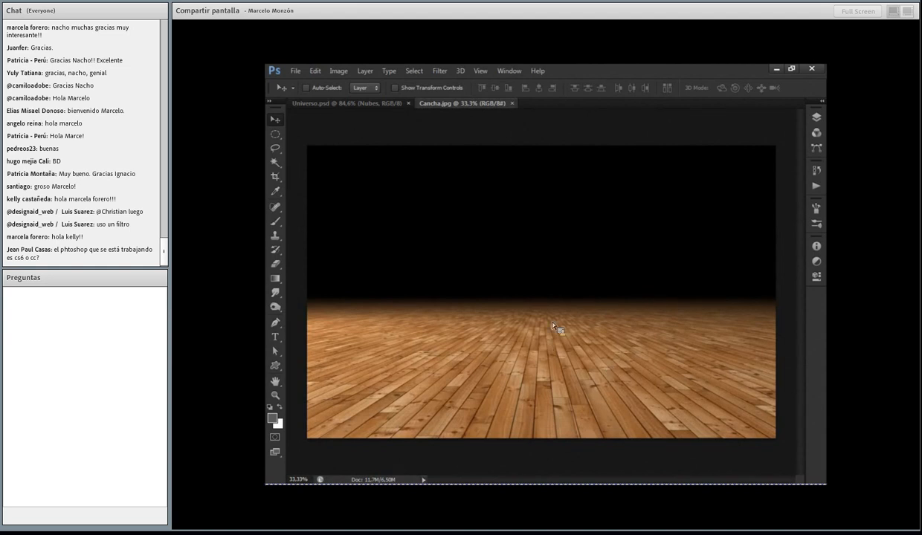
Step: Add an empty layer above the court background, convert it to a Sphere mesh preset, and accept the 3D workspace
click(816, 117)
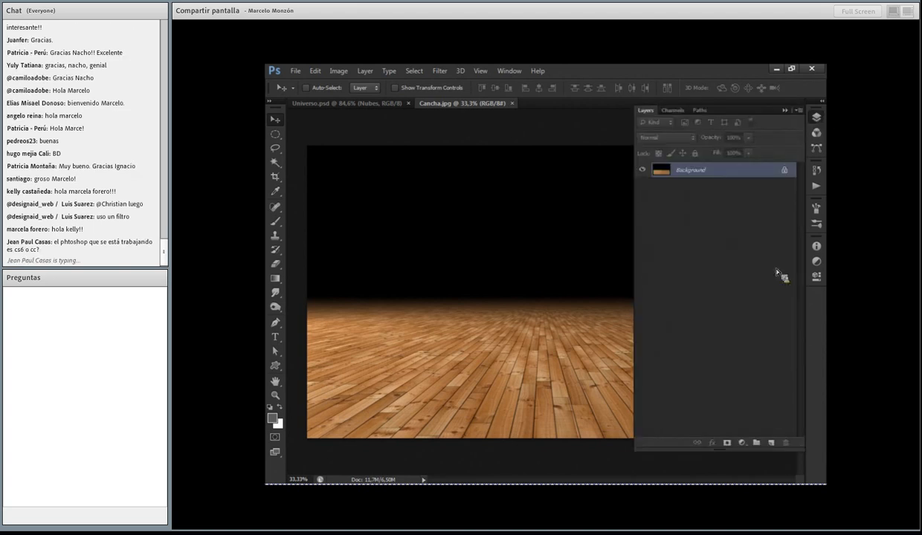
click(771, 442)
click(460, 71)
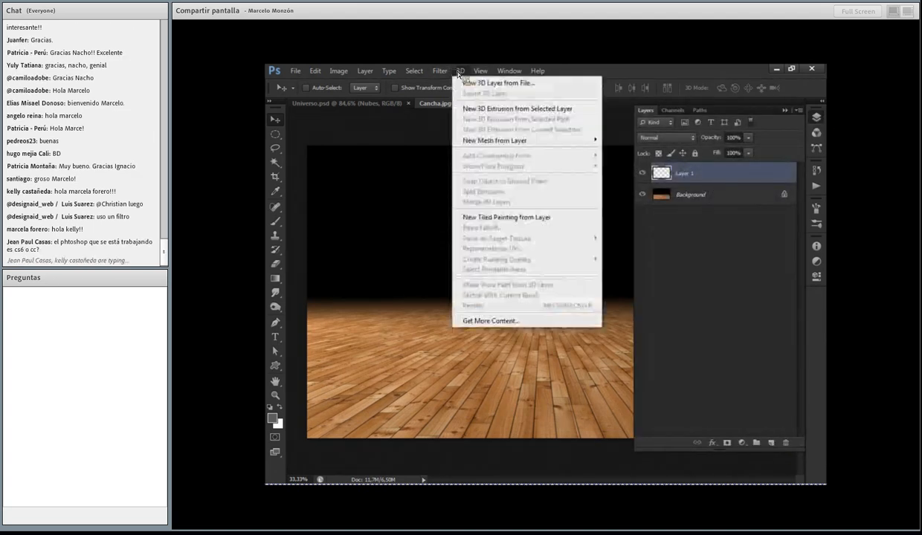
mouse_move(525, 141)
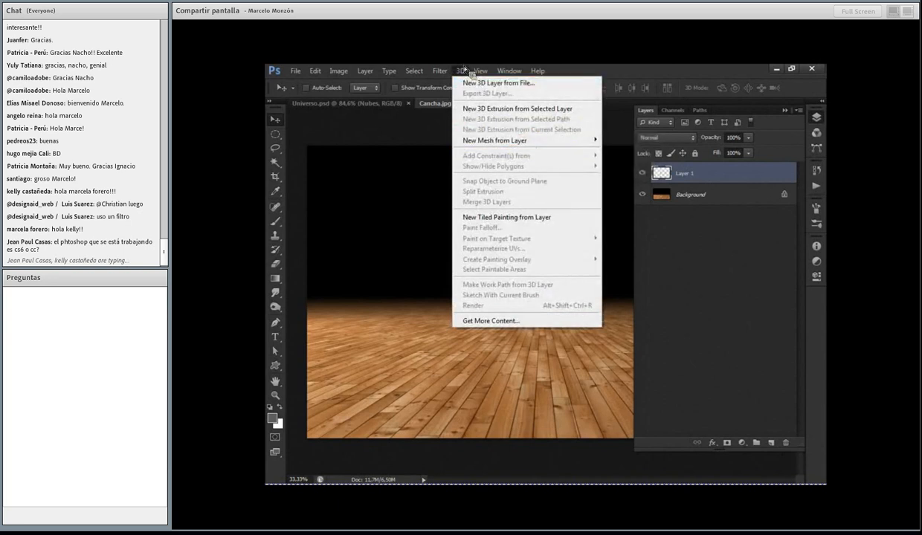
mouse_move(493, 145)
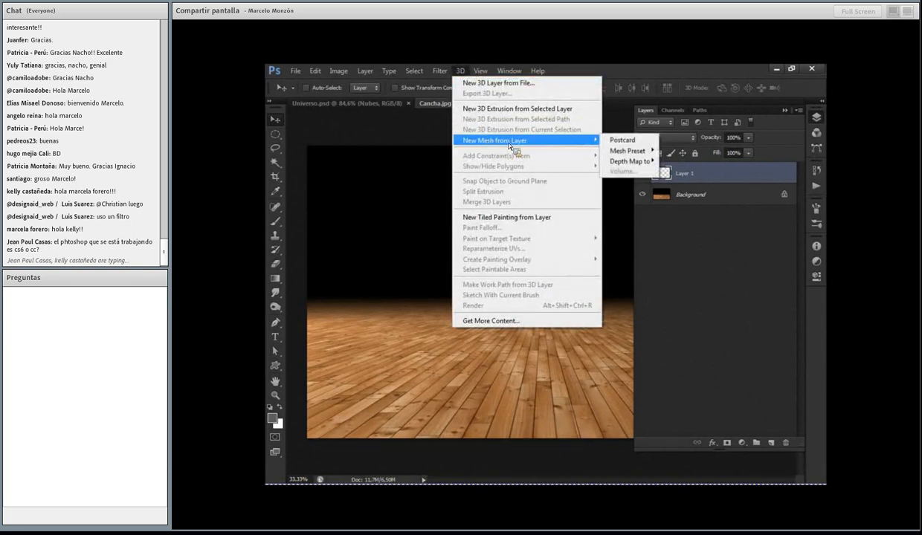
mouse_move(623, 149)
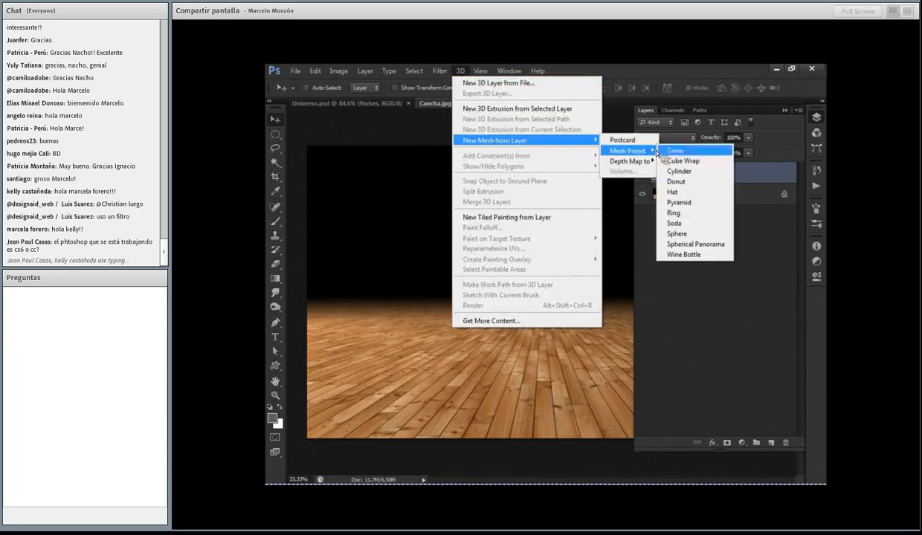
click(703, 235)
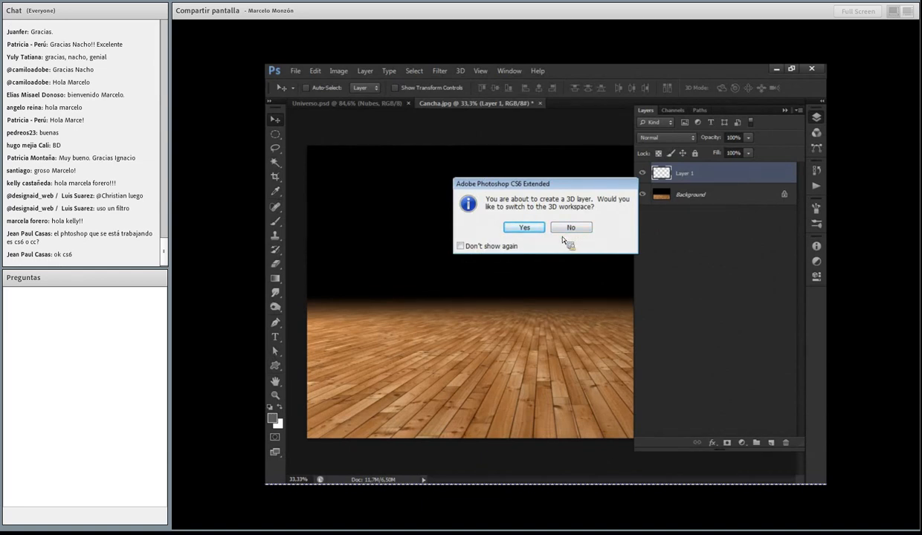
click(527, 229)
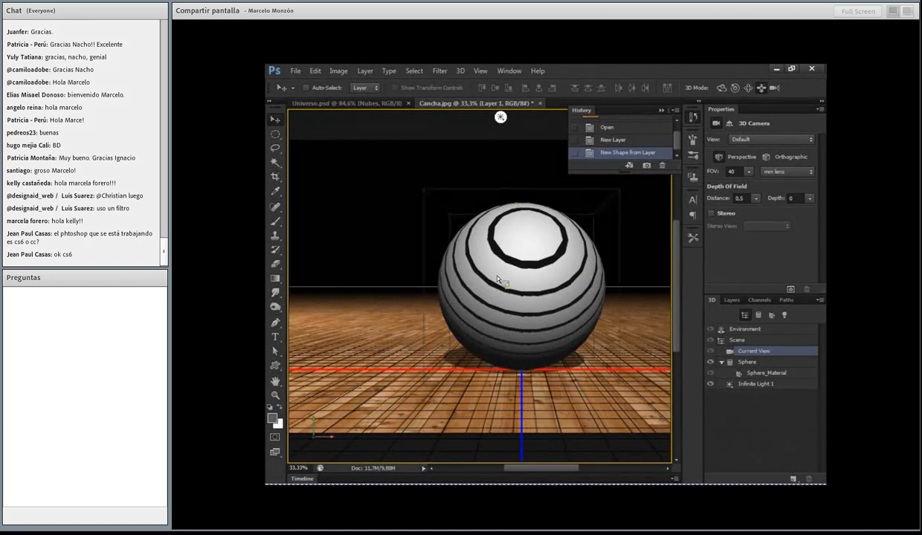
Step: Reposition the infinite light to shine from the sphere's upper left, and raise its shadow softness to about 60%
click(501, 117)
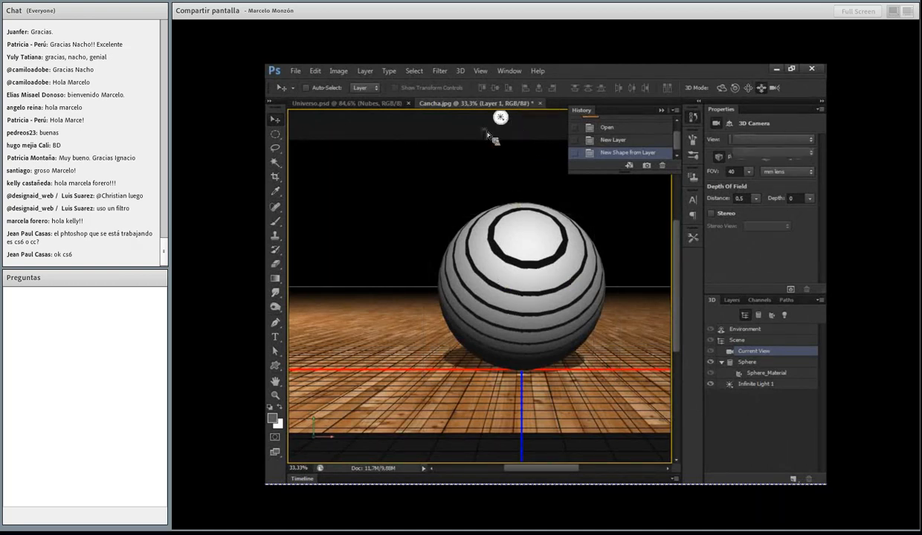
mouse_move(479, 222)
mouse_down()
mouse_move(397, 220)
mouse_move(420, 206)
mouse_move(419, 215)
mouse_up()
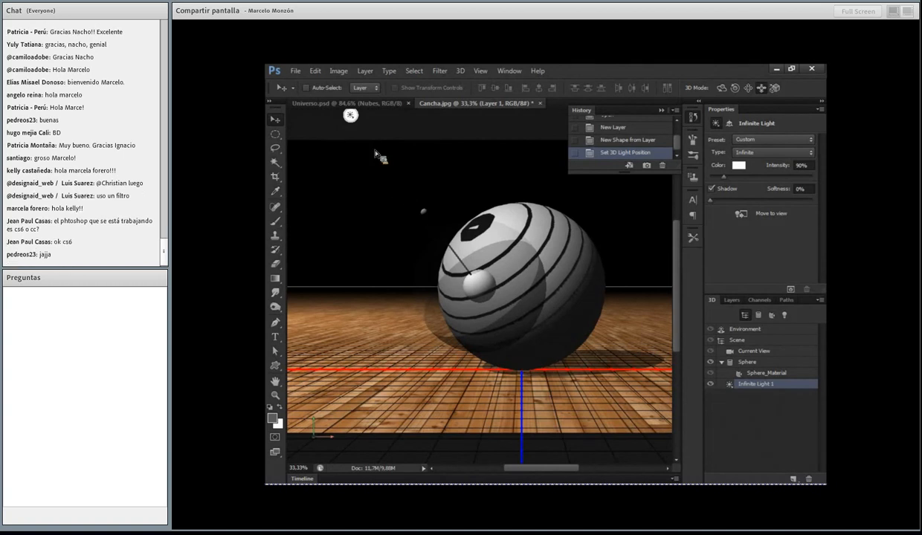
mouse_move(423, 211)
mouse_down()
mouse_move(381, 199)
mouse_move(413, 213)
mouse_move(418, 228)
mouse_up()
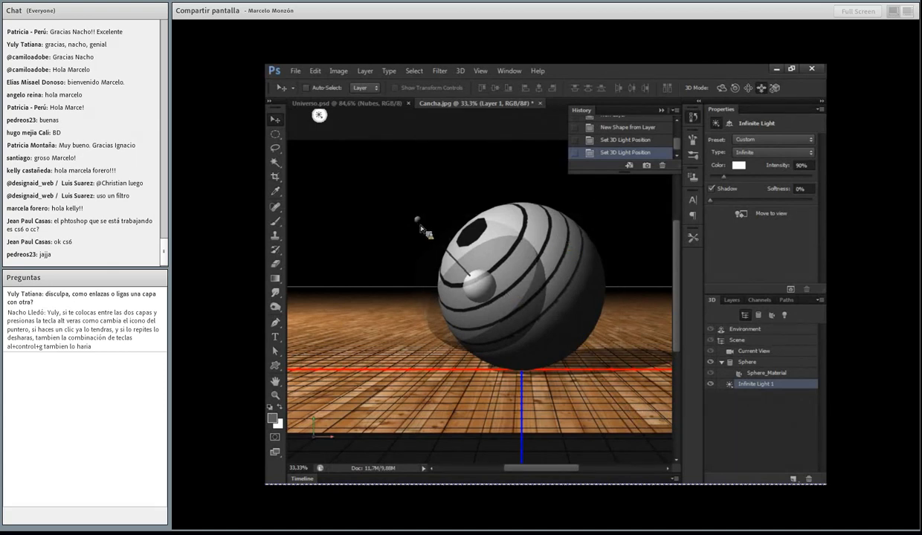
mouse_move(418, 220)
mouse_down()
mouse_move(410, 236)
mouse_move(418, 230)
mouse_up()
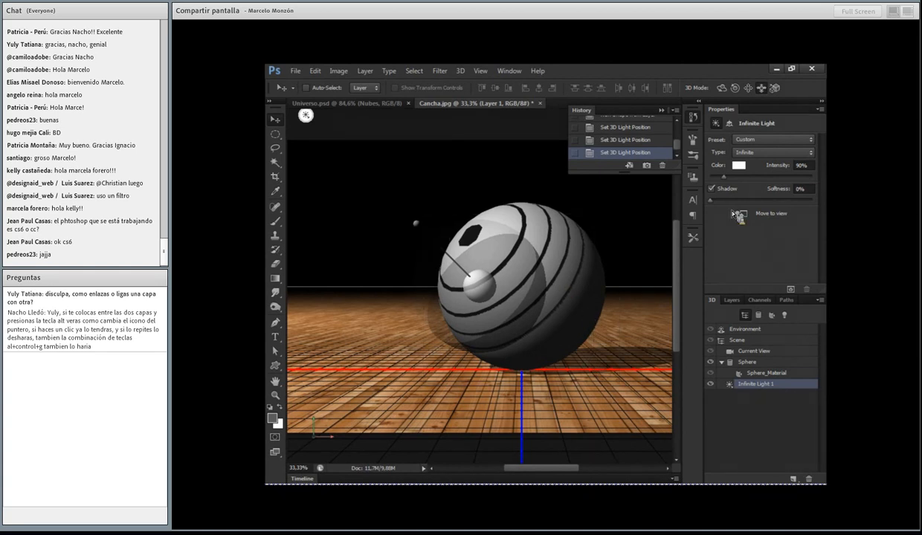
drag(714, 202, 774, 215)
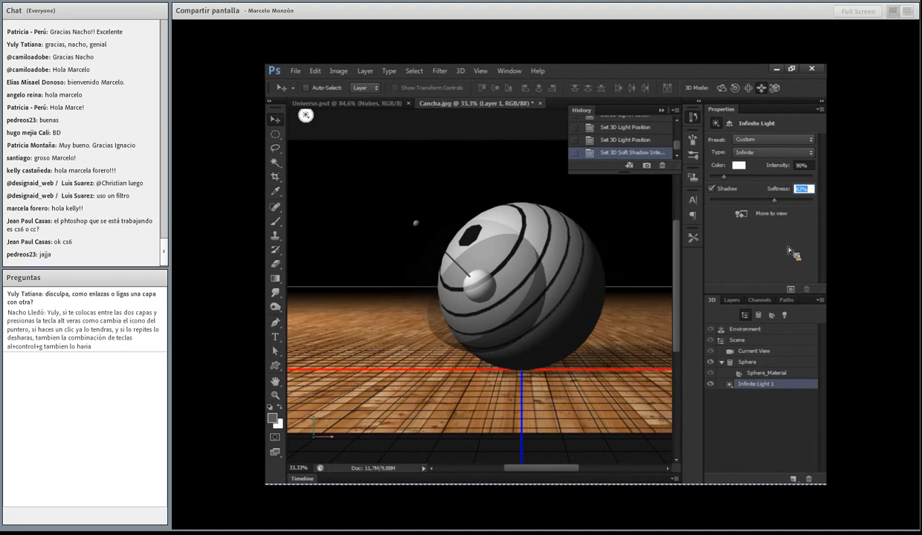
Step: Review the Environment settings and the Scene settings of the 3D sphere layer
click(747, 330)
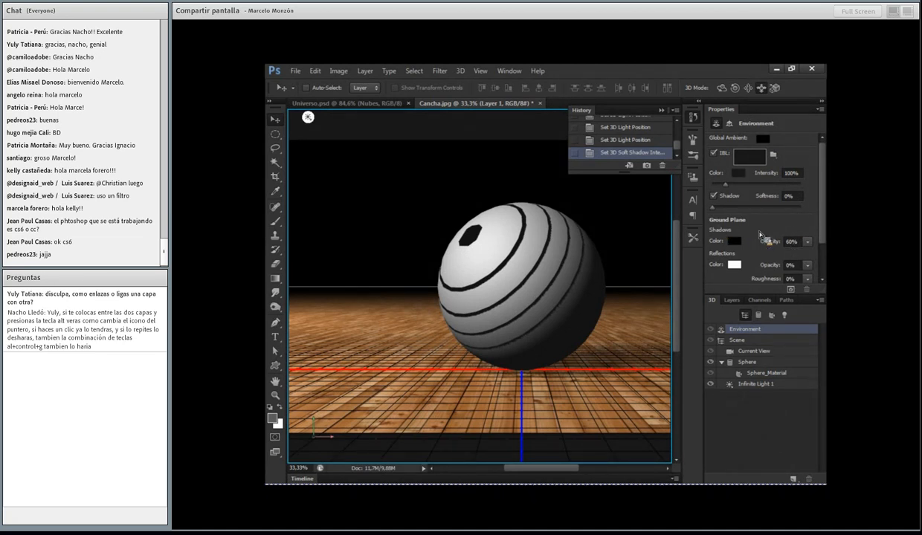
click(745, 341)
click(745, 343)
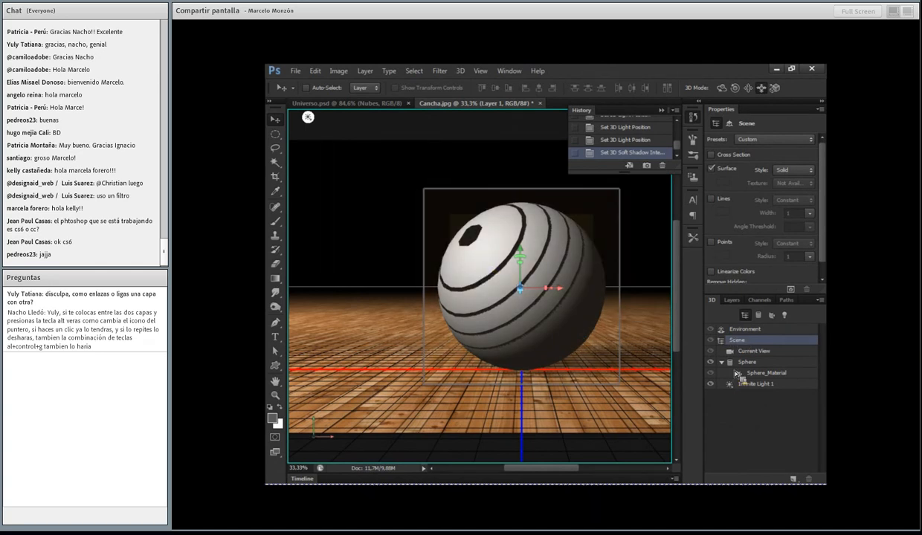
Step: Review the properties of the 3D camera view, sphere mesh, Sphere_Material and infinite light, including the filtered mesh, material and light lists
click(753, 353)
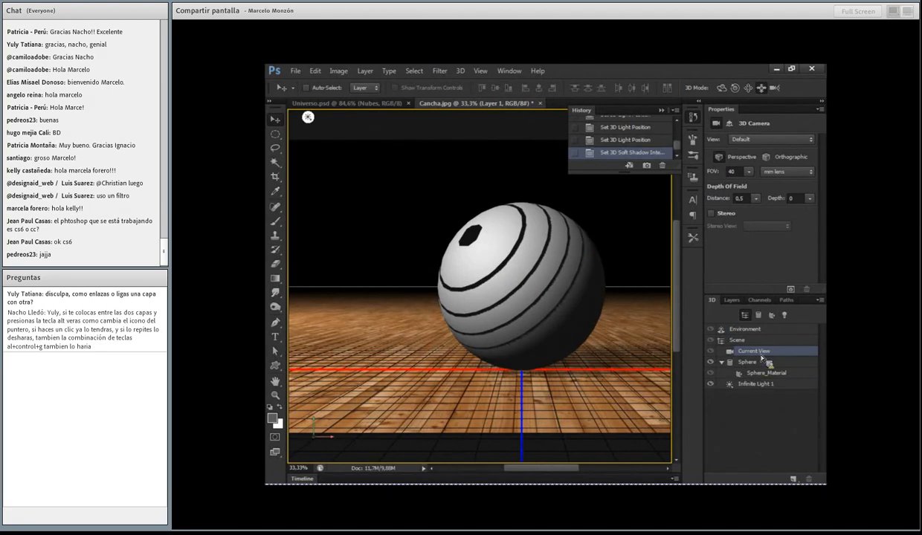
click(742, 362)
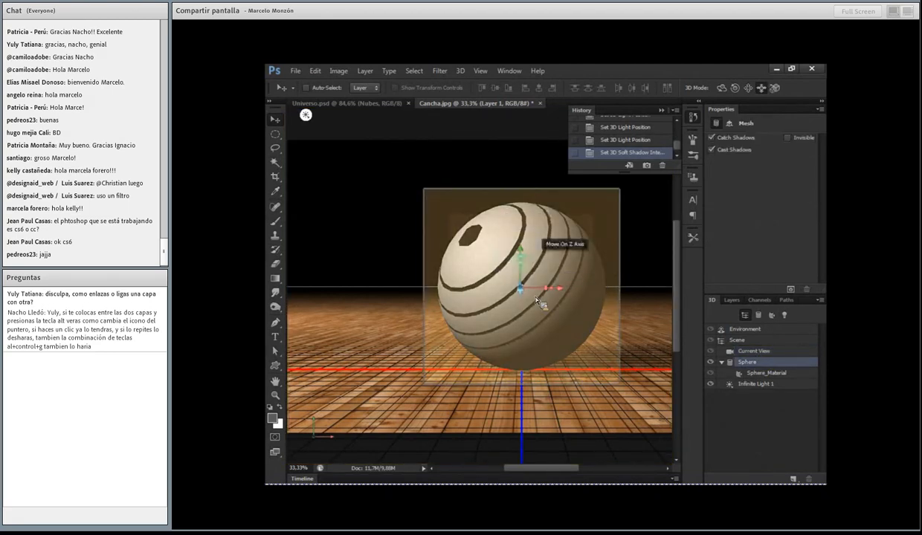
click(766, 374)
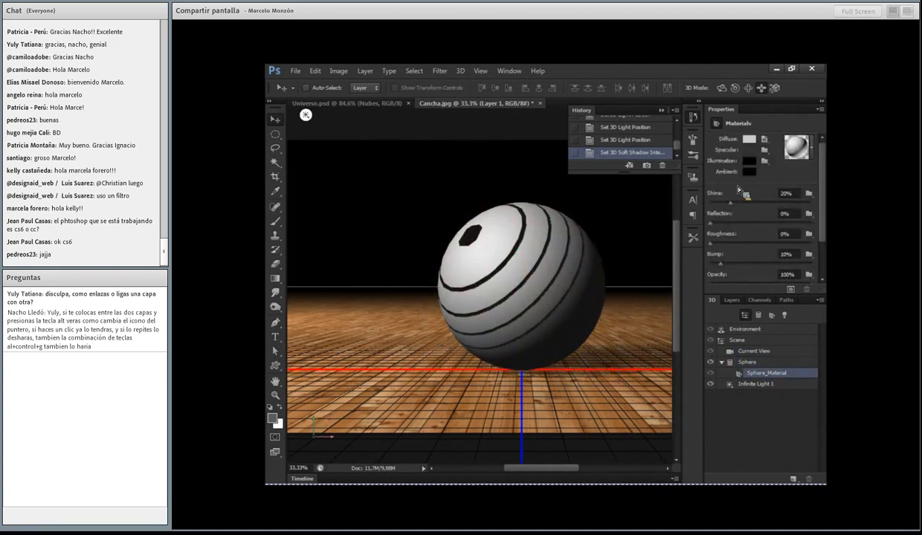
click(743, 383)
drag(758, 388, 775, 319)
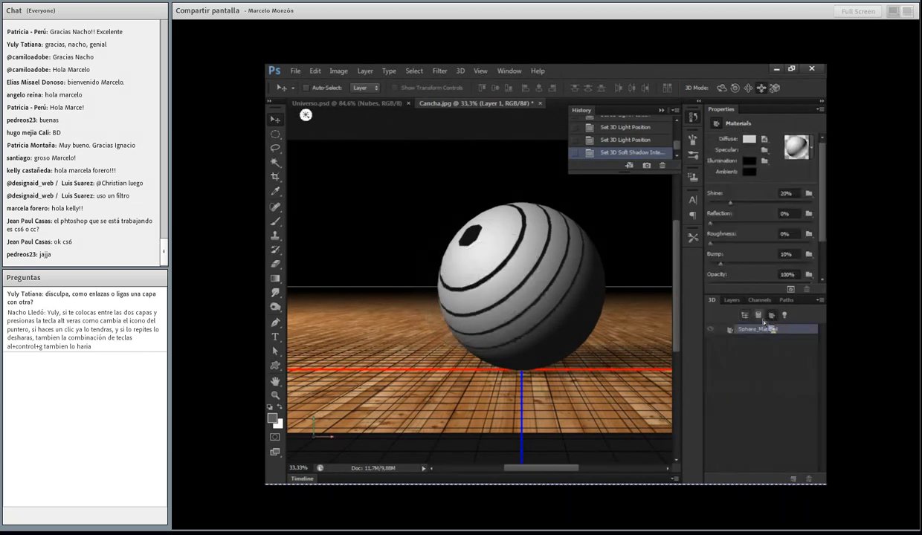
click(760, 316)
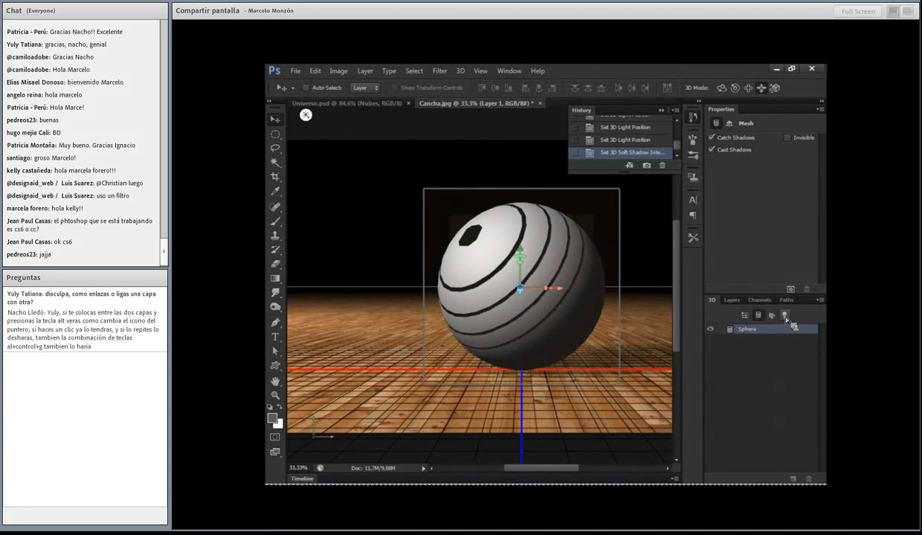
click(784, 316)
click(745, 315)
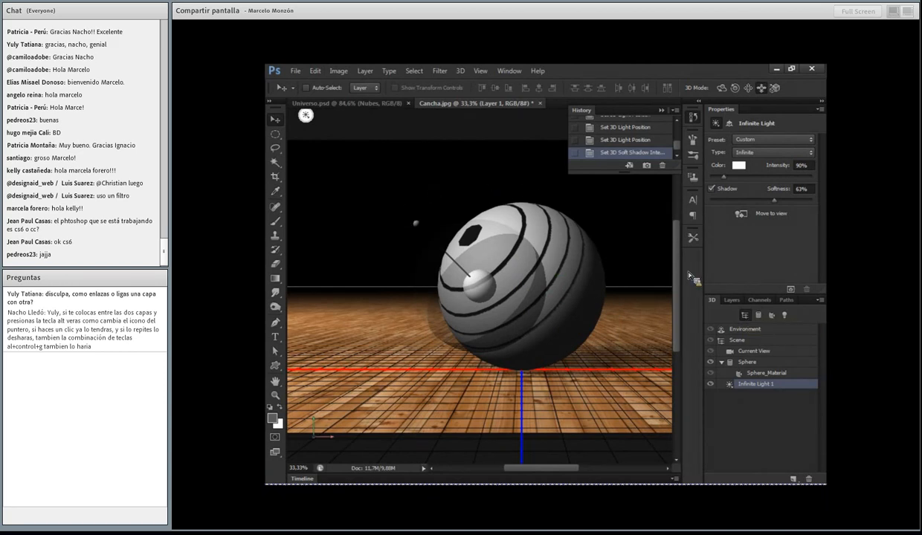
click(748, 362)
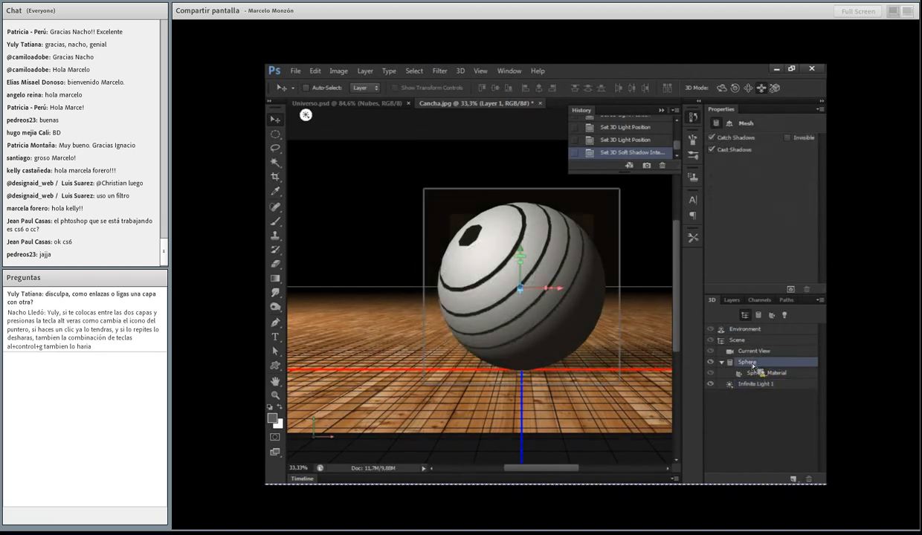
Step: Set the Environment's shadow softness to 30%
click(727, 327)
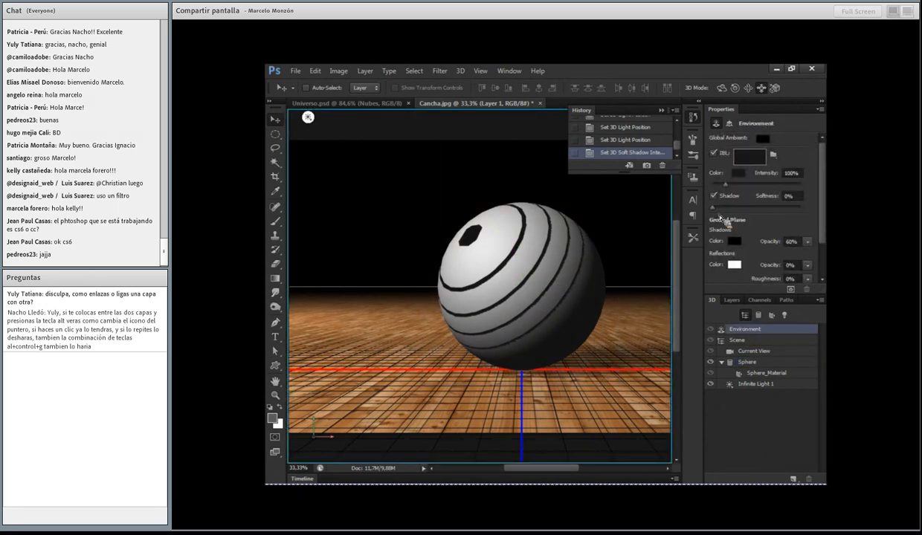
drag(716, 207, 731, 213)
key(Return)
Step: Try a ground plane reflection opacity of 15% with a reflection roughness of about 16%
drag(822, 226, 829, 270)
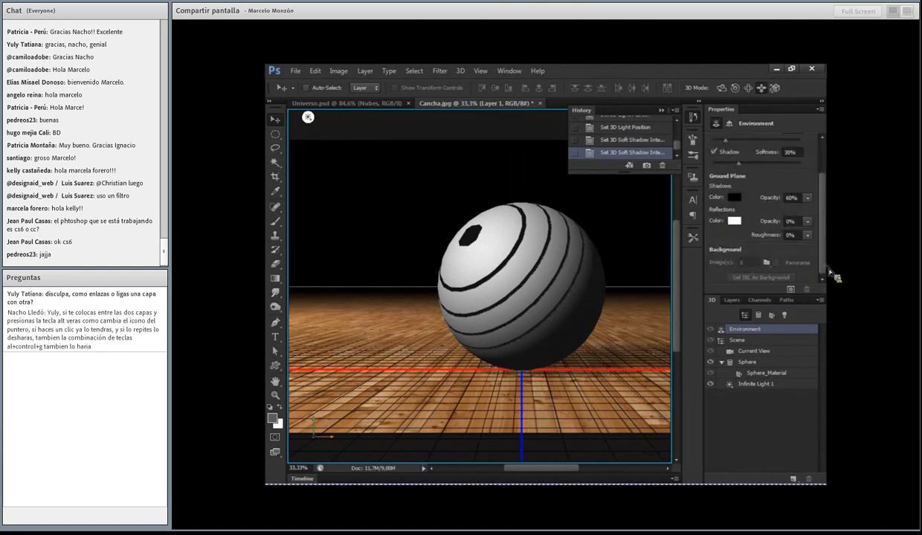
click(808, 235)
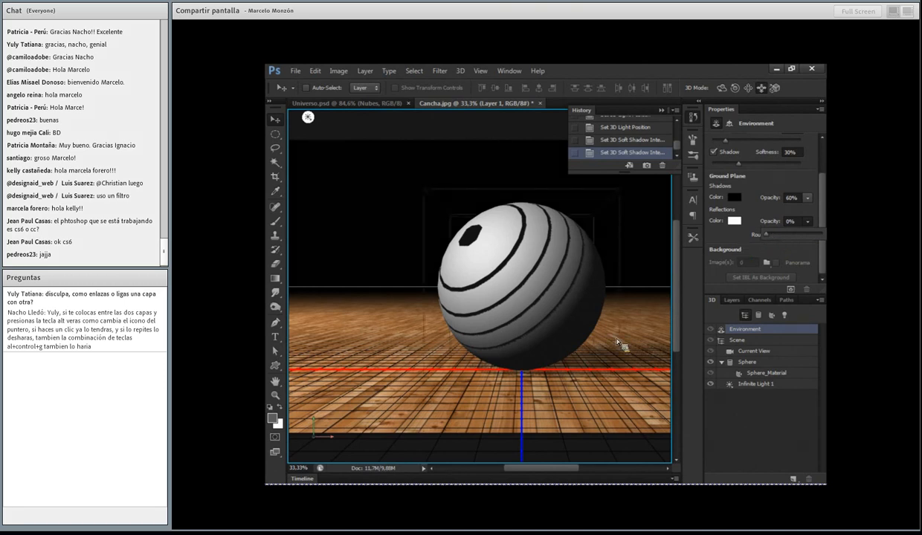
drag(766, 235, 777, 240)
click(756, 236)
click(809, 235)
drag(765, 247, 777, 250)
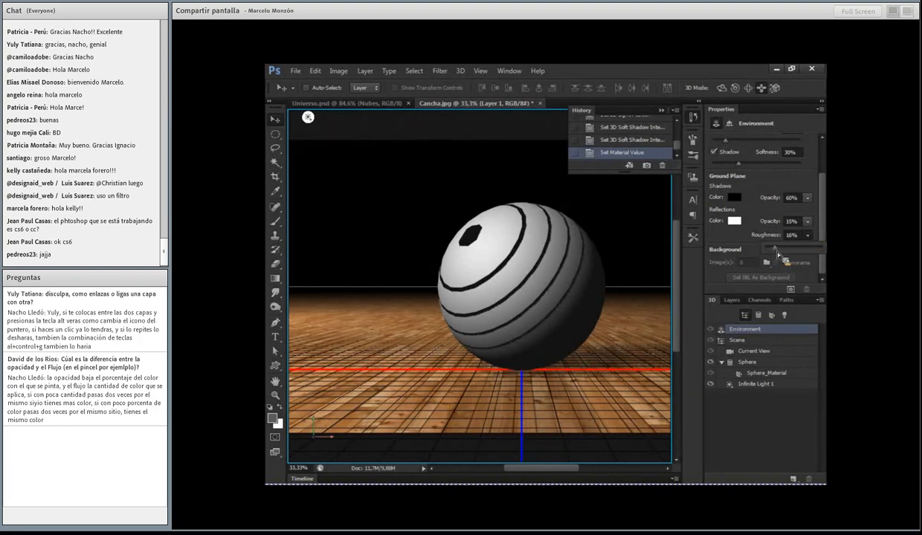
drag(777, 252, 758, 250)
Step: Set the ground plane's reflection roughness to 4% and its reflection opacity to 20%
click(796, 238)
drag(796, 238, 774, 239)
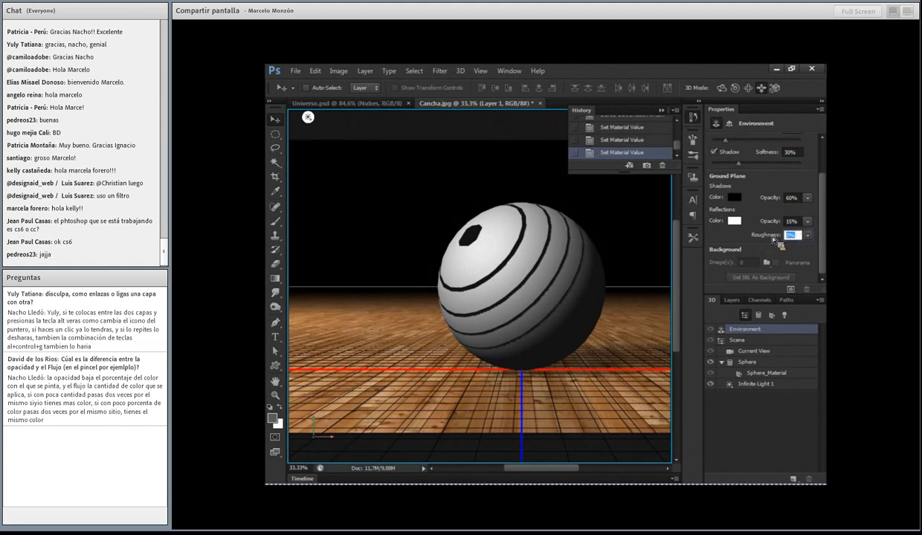
text(4)
drag(793, 221, 760, 227)
text(20)
key(Return)
Step: Open the sphere material's diffuse texture document and place Textura.jpg from the Basketball folder in it
click(766, 373)
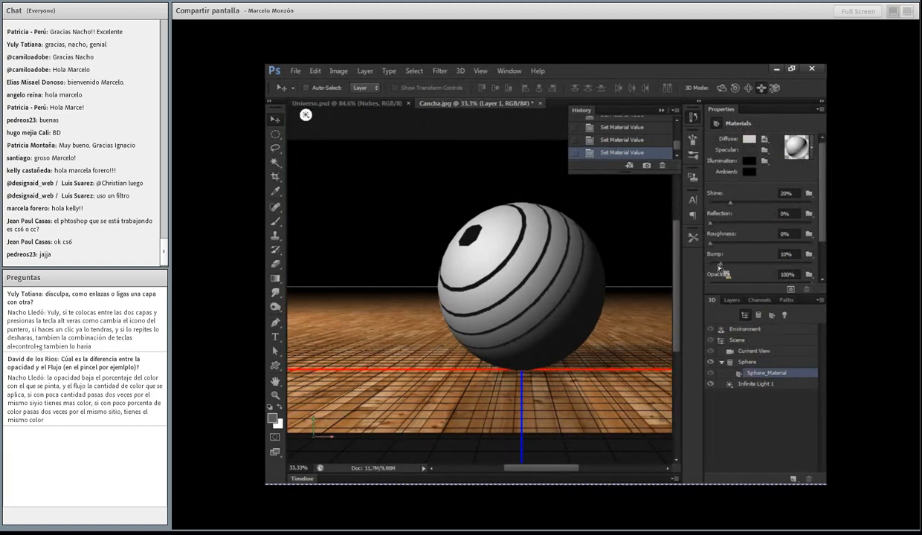
click(733, 300)
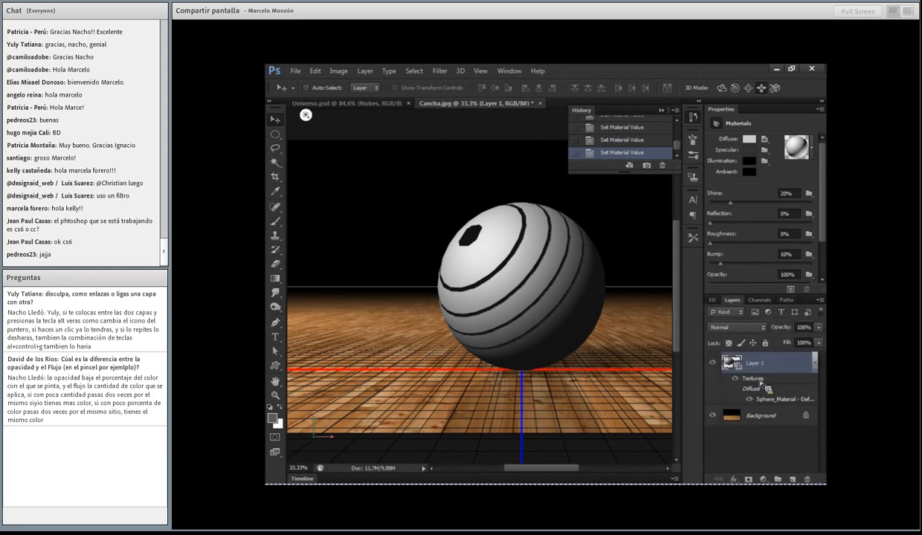
mouse_move(772, 364)
mouse_down()
mouse_move(746, 409)
mouse_move(775, 385)
mouse_move(773, 405)
mouse_move(740, 371)
mouse_move(756, 392)
mouse_move(745, 398)
mouse_move(757, 400)
mouse_move(738, 362)
mouse_move(767, 370)
mouse_up()
double_click(782, 400)
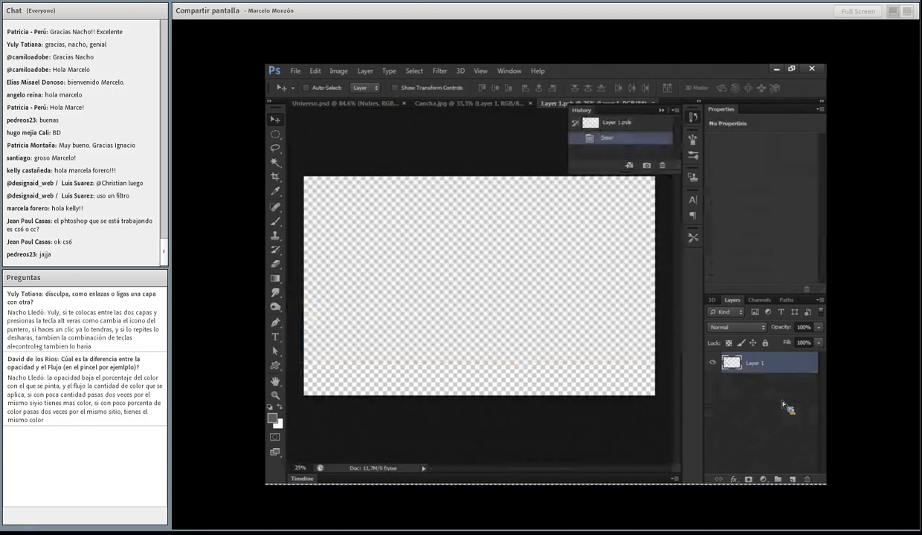
click(295, 70)
click(315, 247)
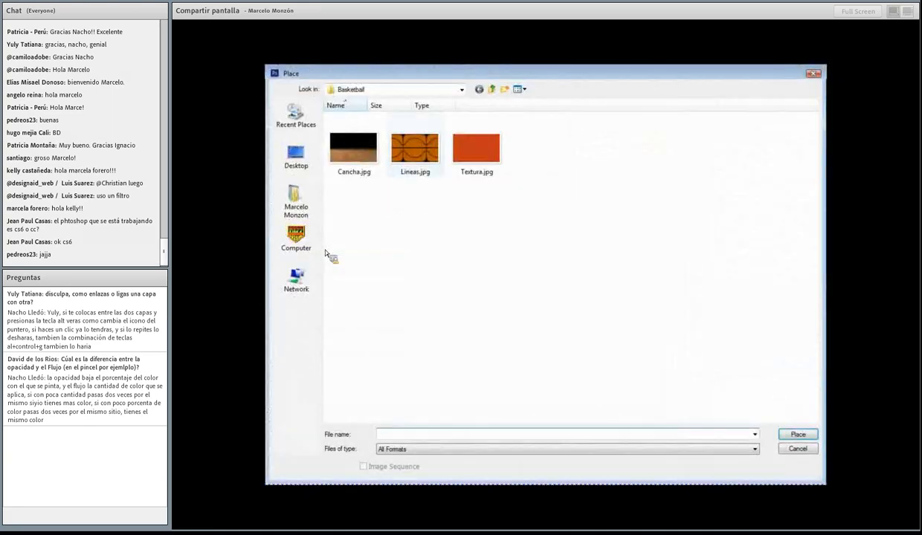
double_click(481, 149)
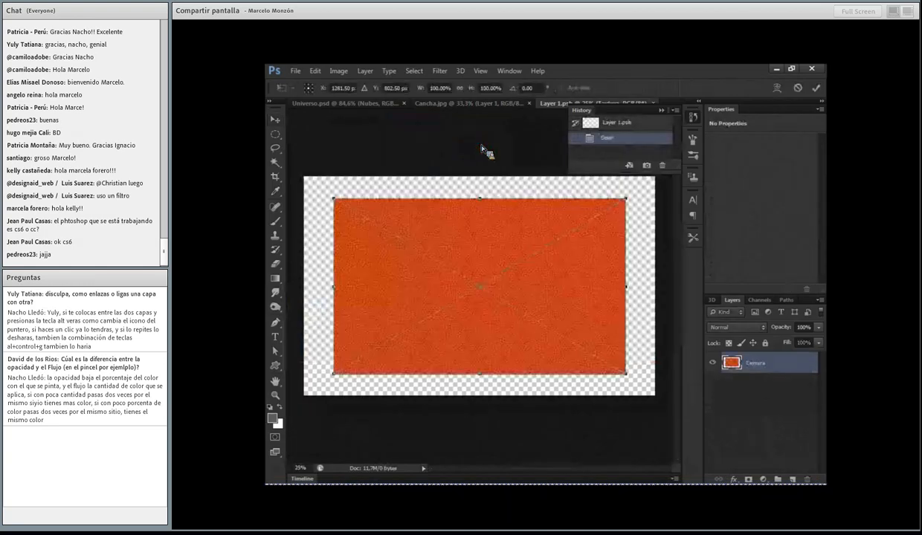
Step: Stretch the placed Textura image to fill the whole canvas, and close the texture document with its changes saved
drag(491, 259, 461, 236)
drag(596, 351, 653, 398)
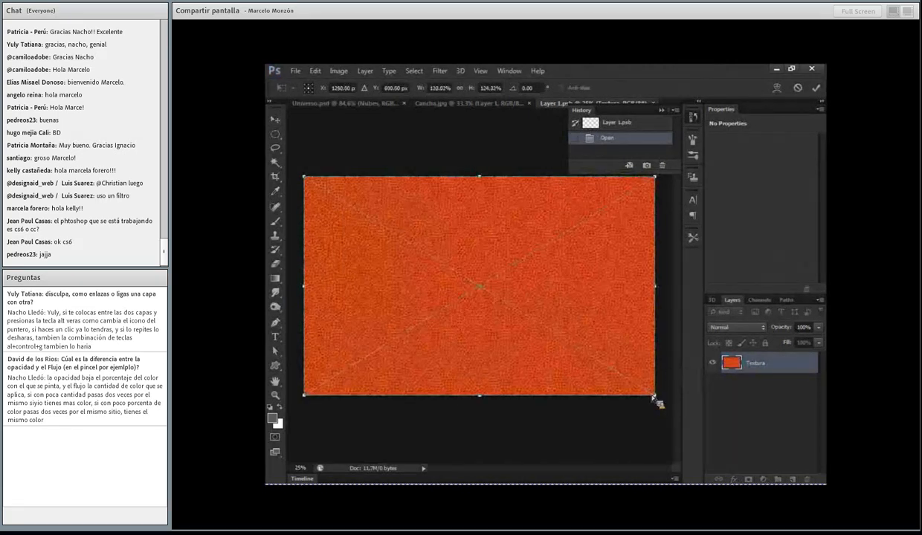
key(Return)
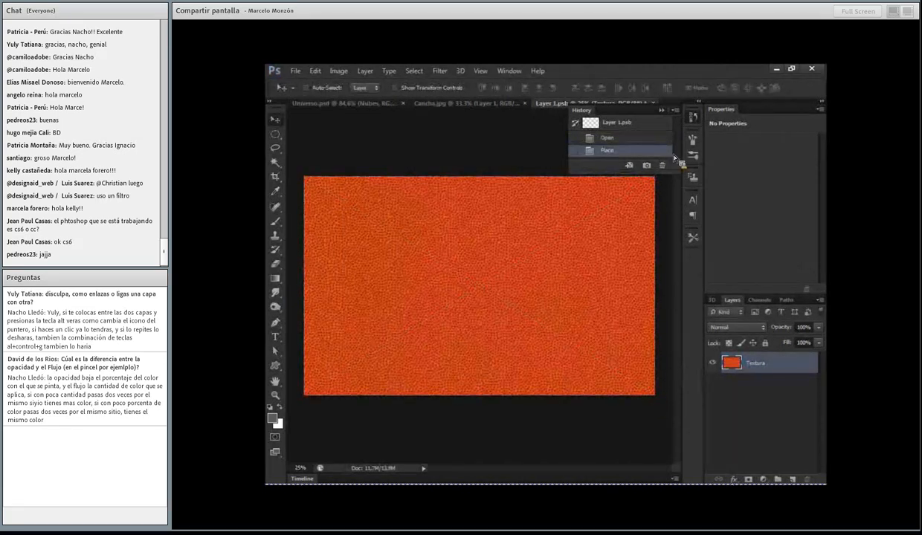
click(655, 103)
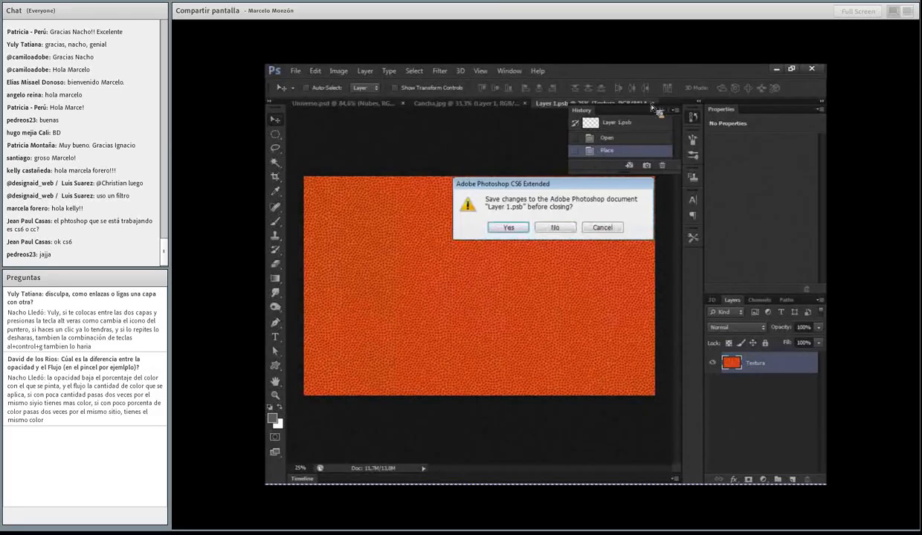
click(508, 229)
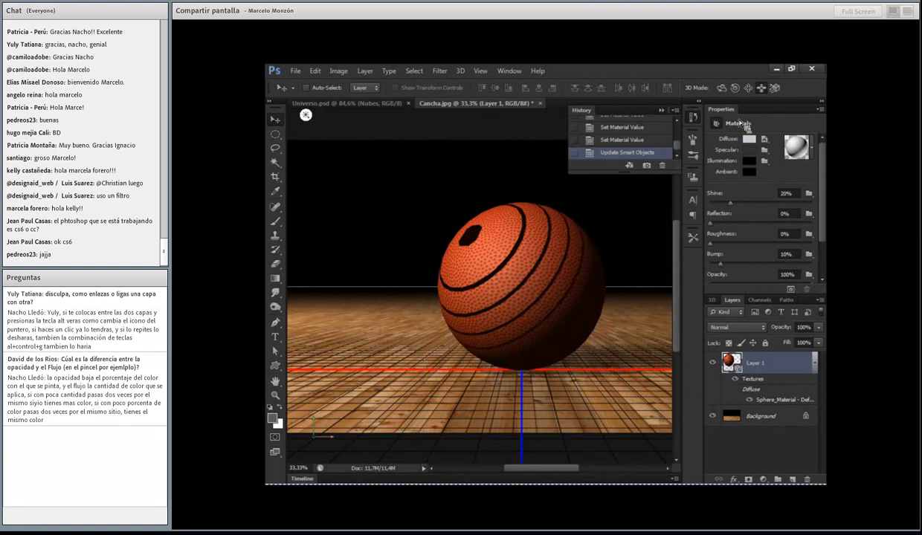
Step: Load Lineas.jpg from the Basketball folder as the bump texture of Sphere_Material
click(712, 300)
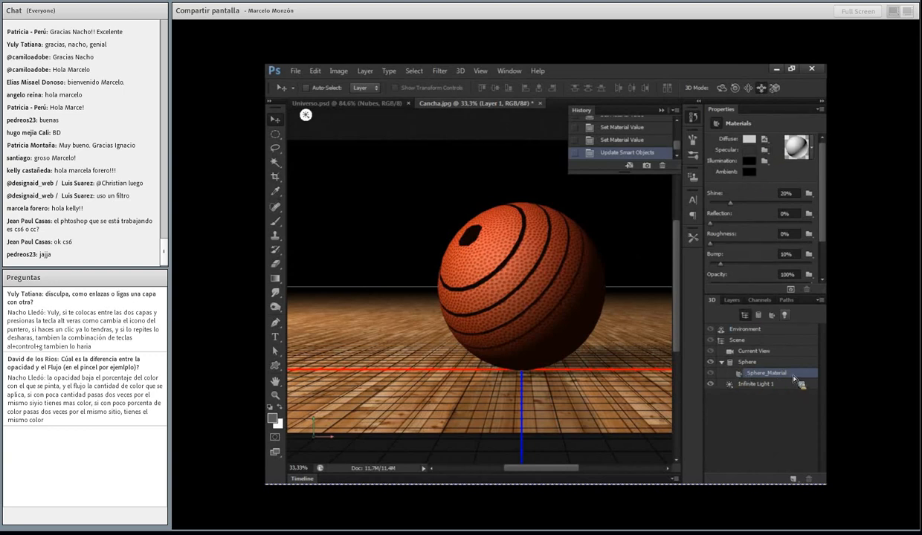
click(809, 255)
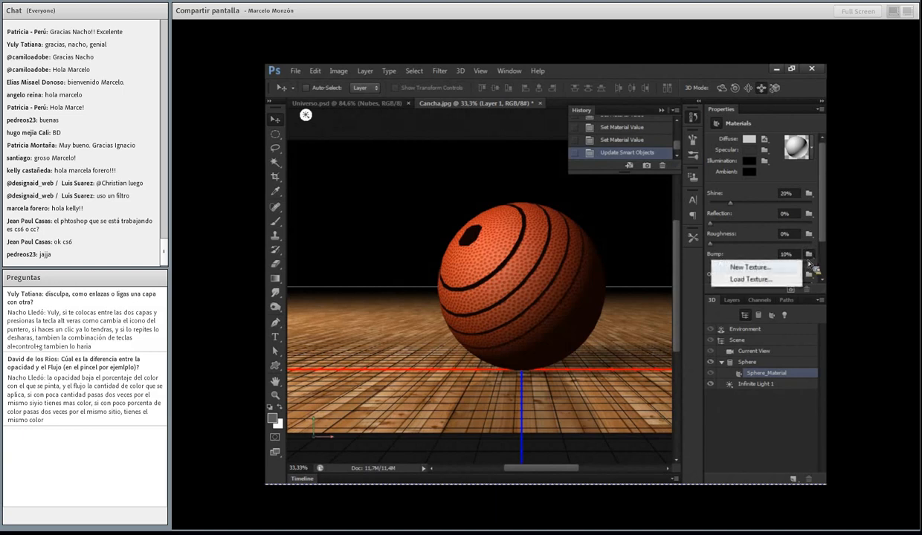
click(753, 280)
click(417, 154)
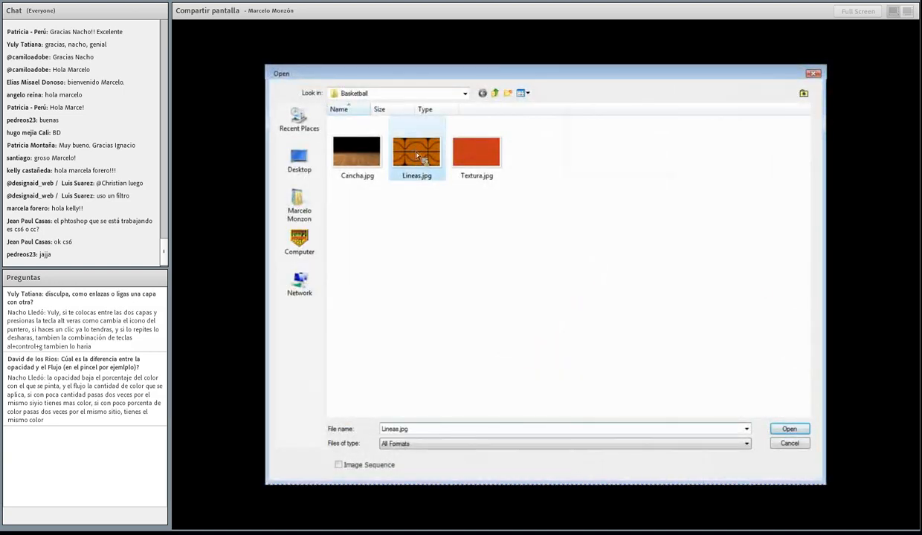
double_click(417, 155)
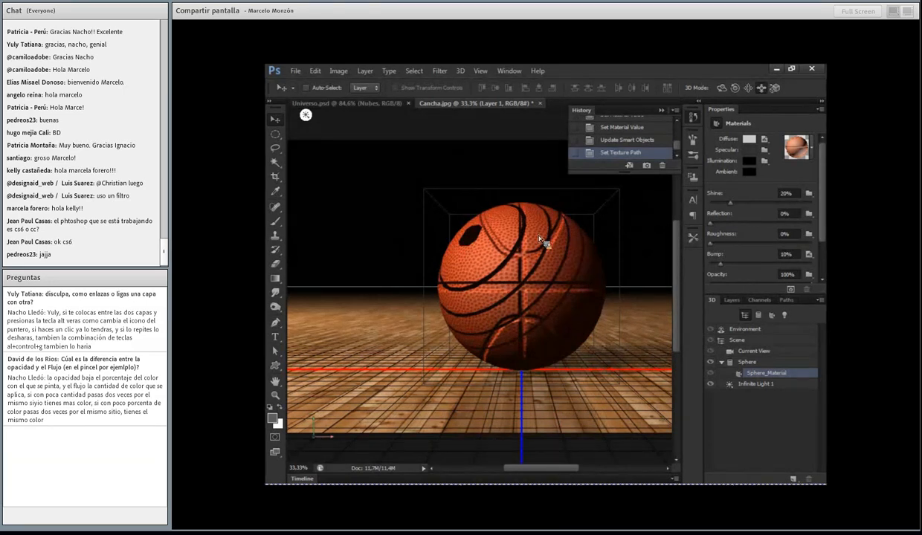
Step: Lower the bump strength of Sphere_Material to 3%
mouse_move(721, 265)
mouse_down()
mouse_move(737, 268)
mouse_move(717, 266)
mouse_up()
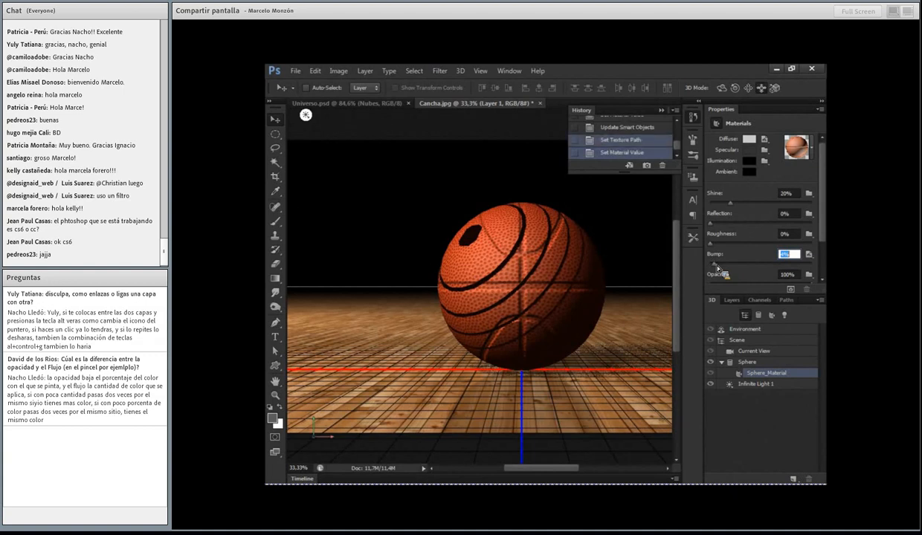
text(2)
key(BackSpace)
text(3)
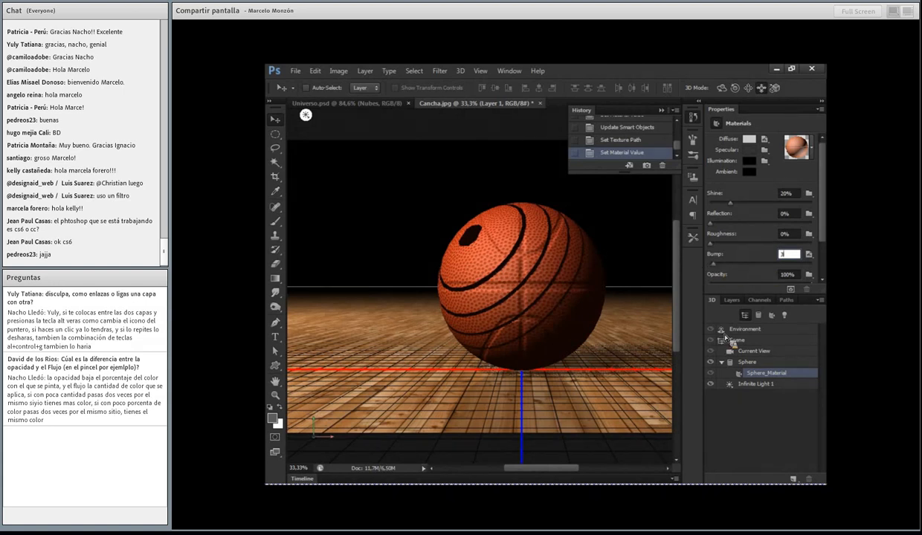
Step: Reopen the sphere's diffuse texture document and place Lineas.jpg above the Textura layer
click(736, 303)
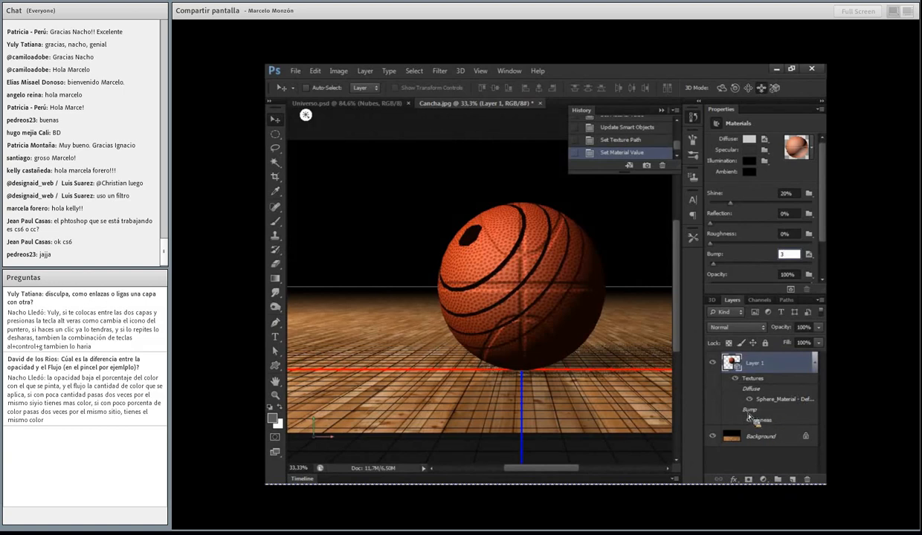
drag(773, 426, 775, 403)
double_click(775, 402)
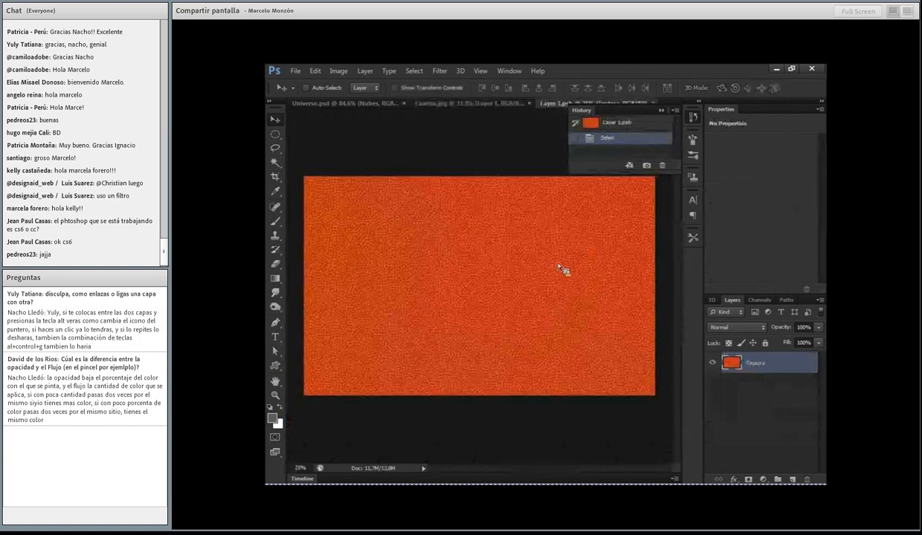
click(295, 70)
click(349, 250)
double_click(417, 149)
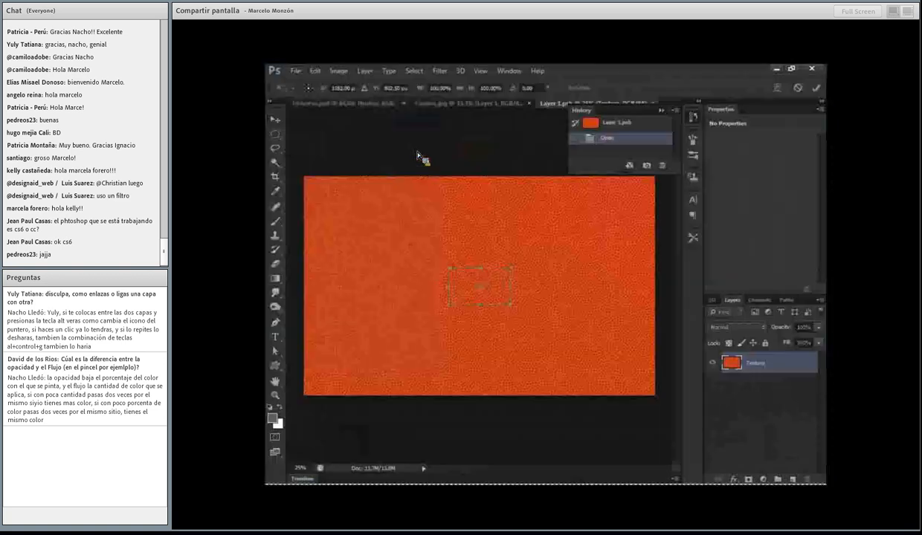
Step: Move the placed Lineas image to the canvas's upper-left corner, stretch it to cover the whole canvas, and commit the placement
drag(479, 282, 332, 187)
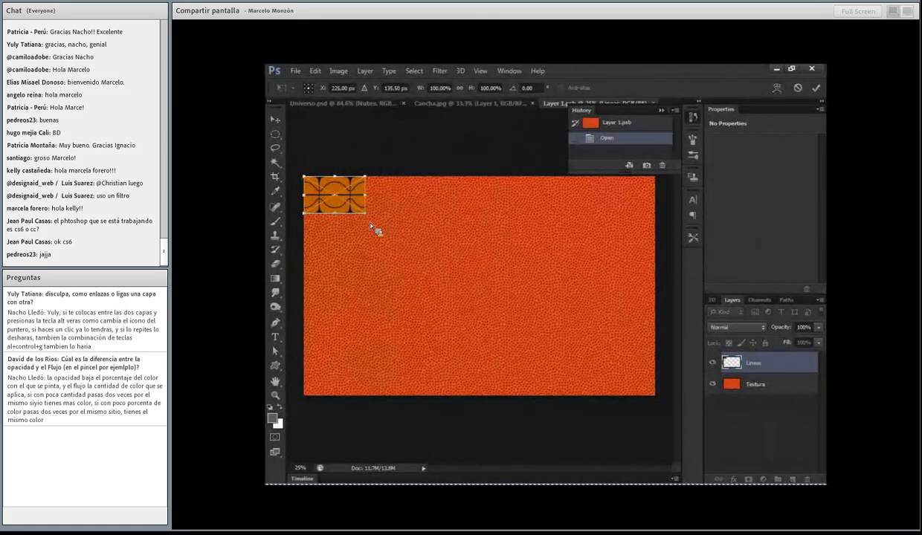
drag(369, 222, 655, 397)
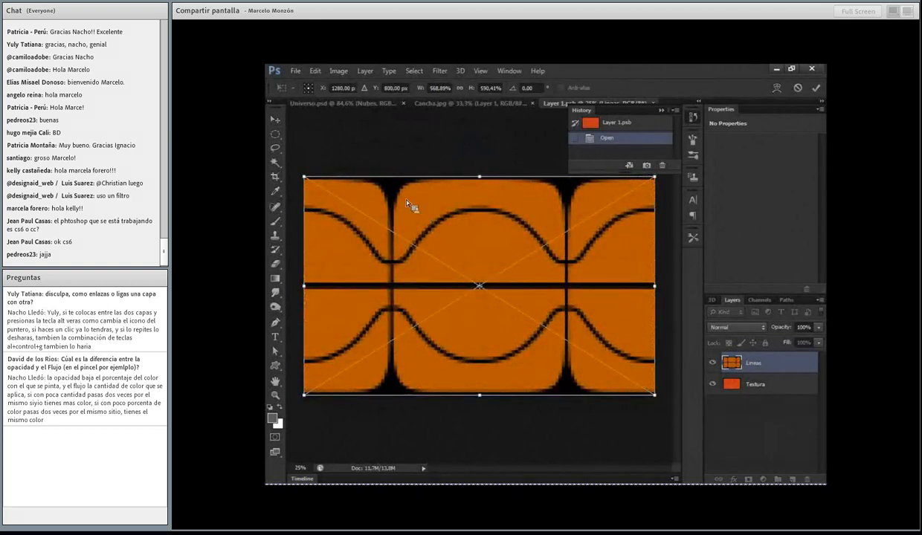
key(Return)
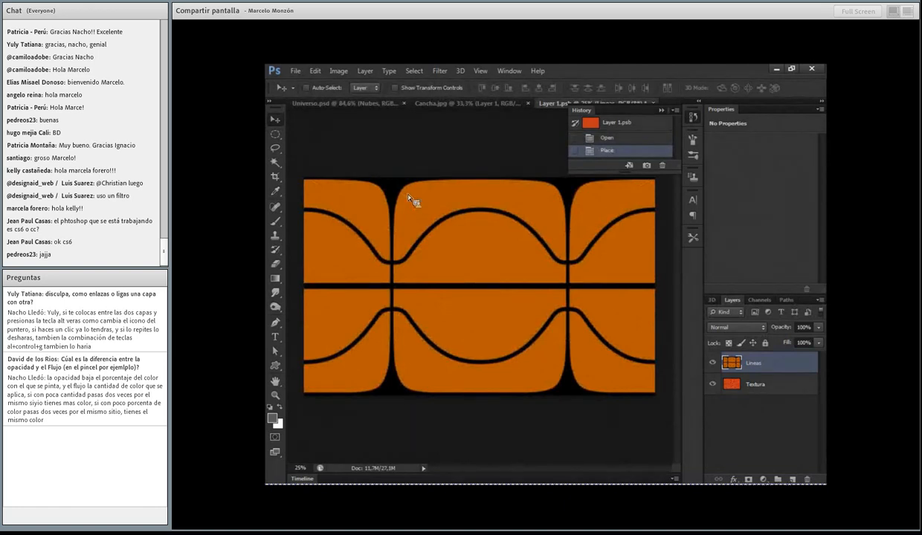
Step: Desaturate the Lineas layer and turn its grey panels pure white by sampling them as the white point in Levels
click(339, 71)
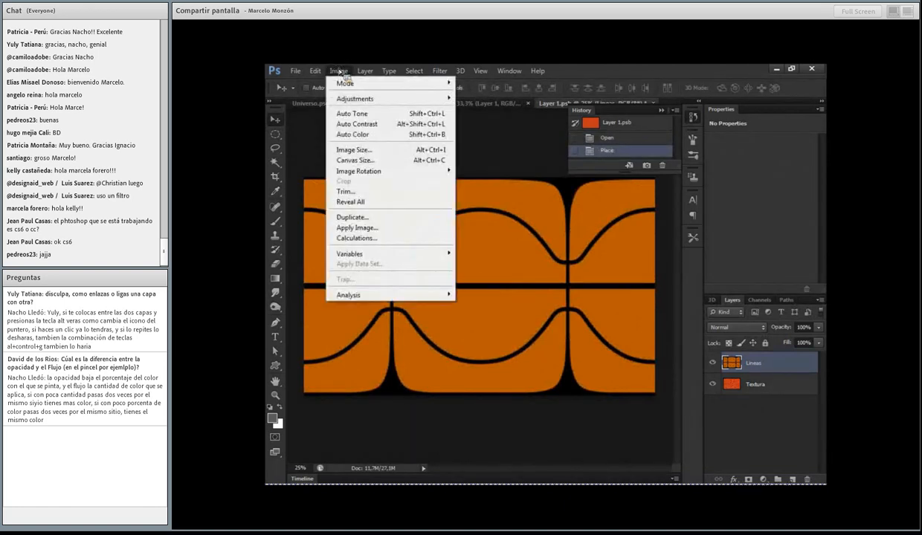
mouse_move(363, 100)
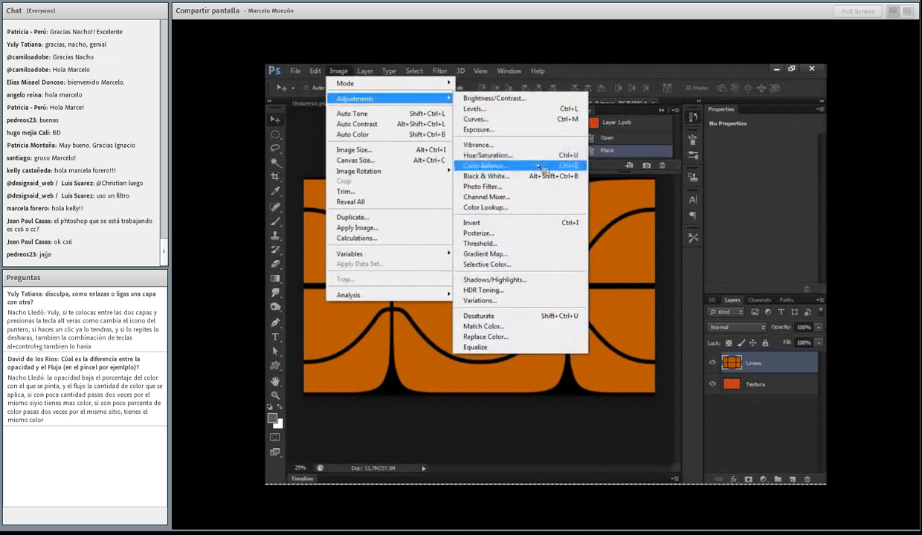
click(561, 318)
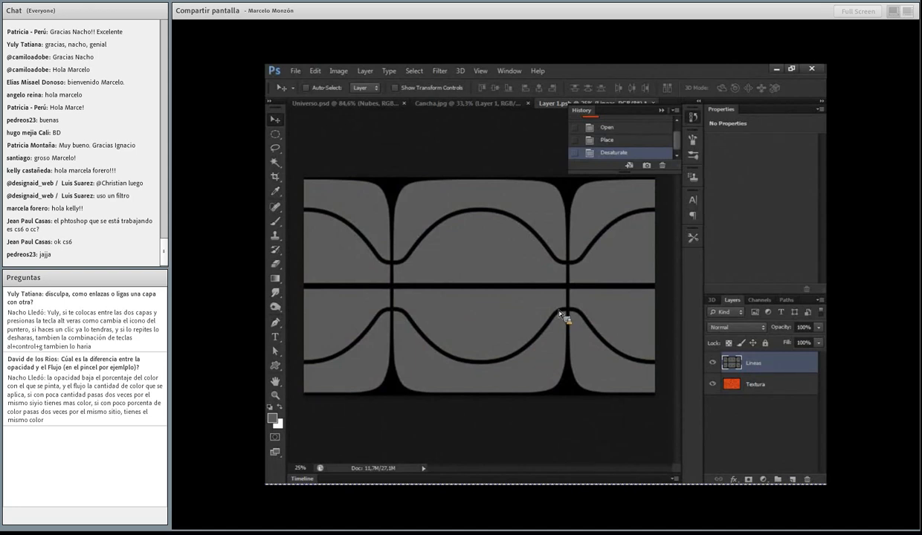
key(ctrl+l)
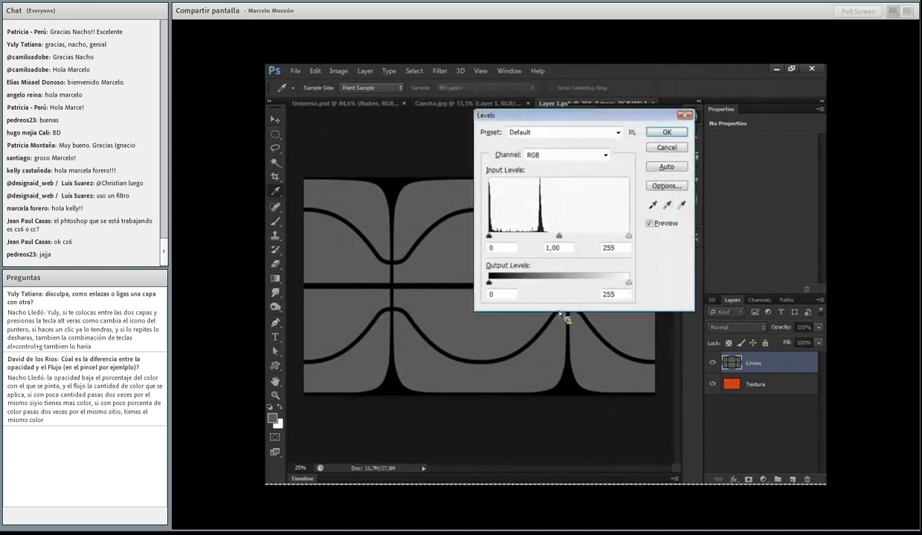
click(680, 205)
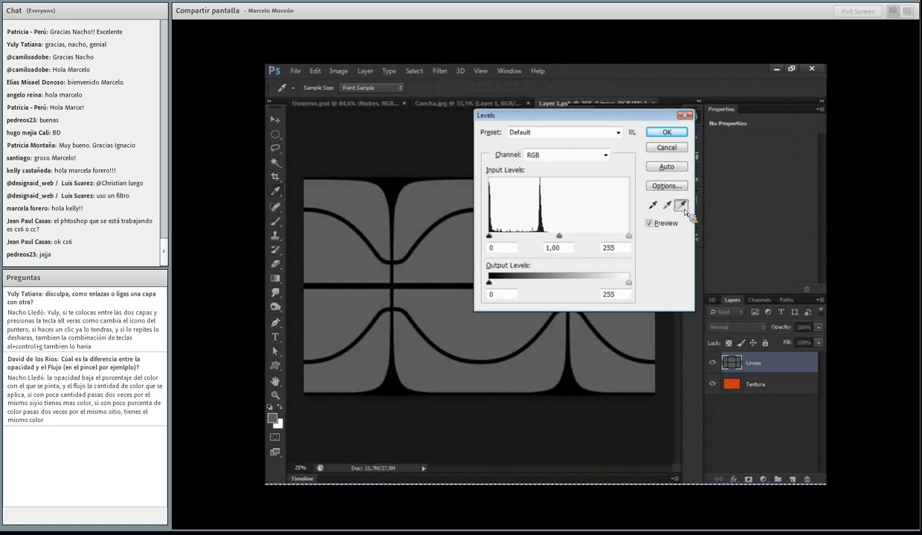
click(447, 206)
click(665, 133)
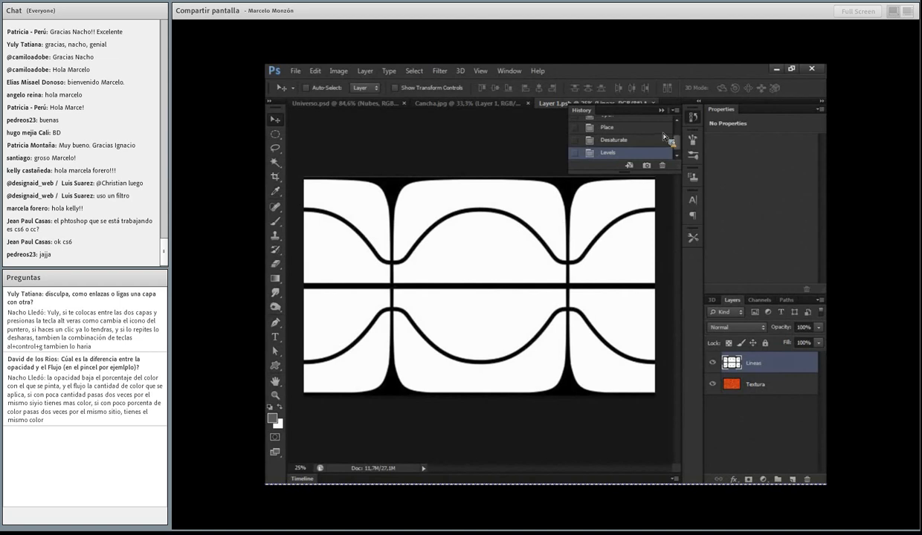
Step: Set the Lineas layer's blending mode to Multiply, then close the texture document and save its changes
click(735, 327)
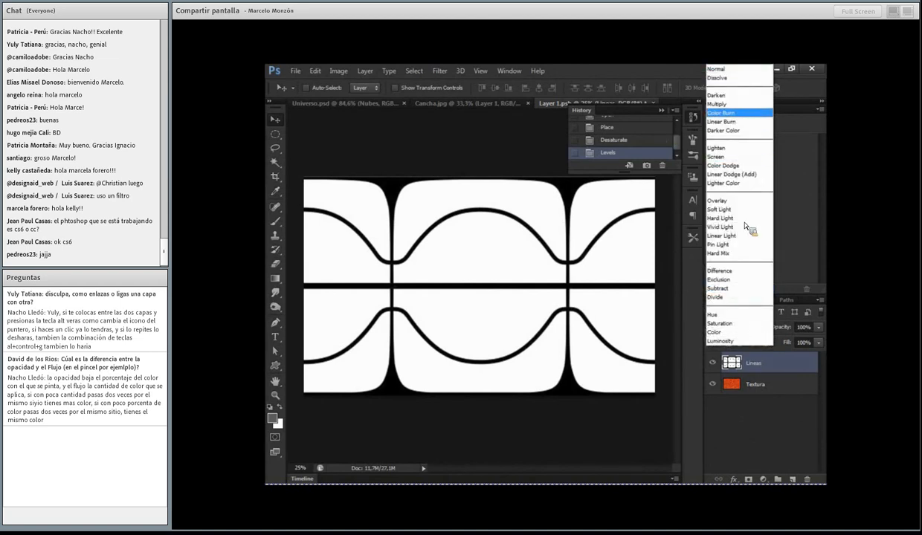
click(740, 105)
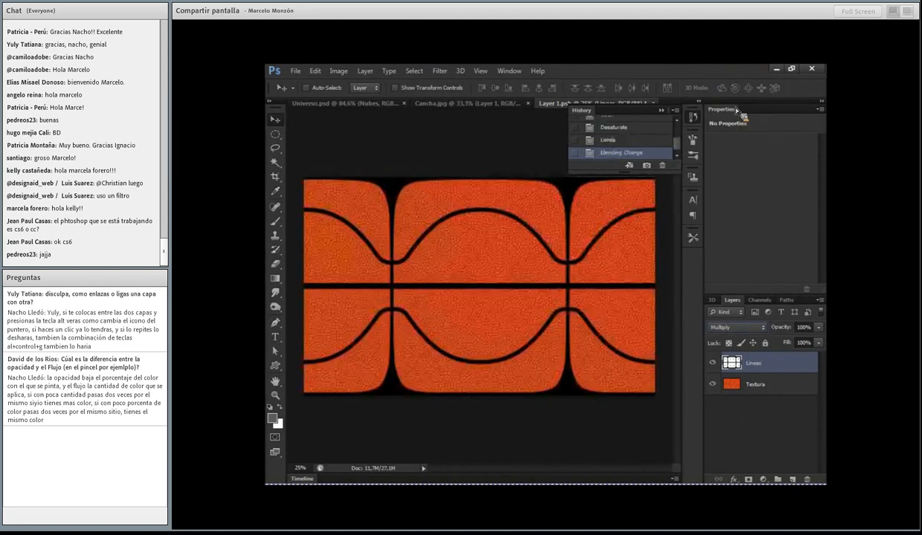
click(655, 104)
click(492, 223)
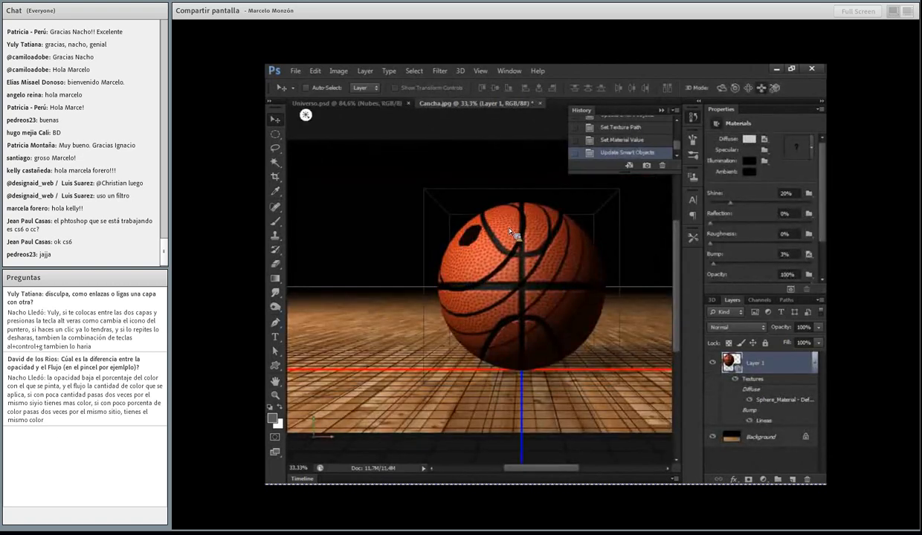
Step: Render only a rectangular marquee area enclosing the basketball and its floor shadow, then deselect it
click(276, 135)
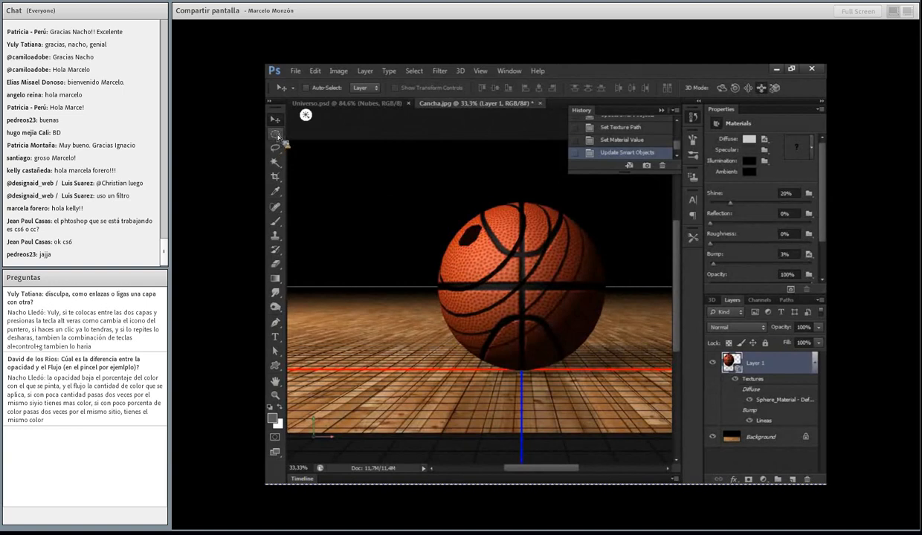
click(312, 129)
drag(439, 208, 623, 432)
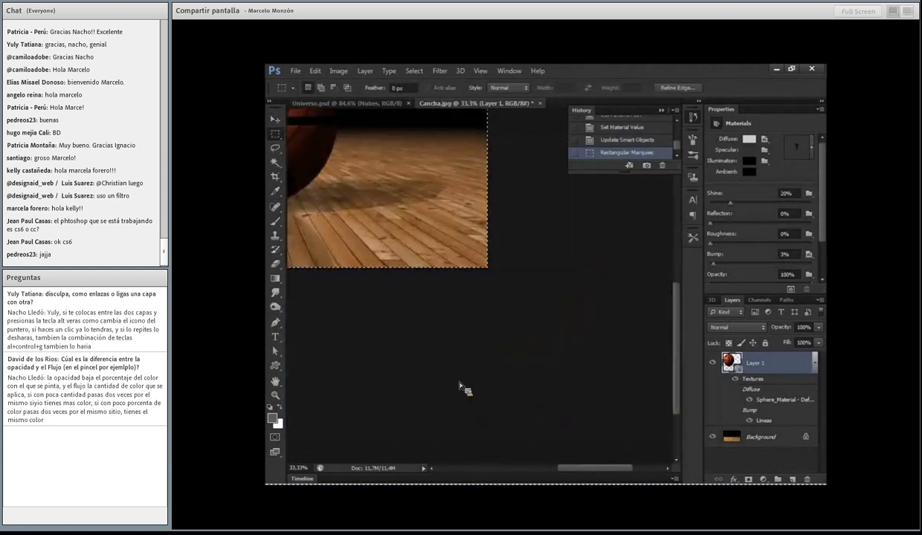
drag(359, 176, 530, 318)
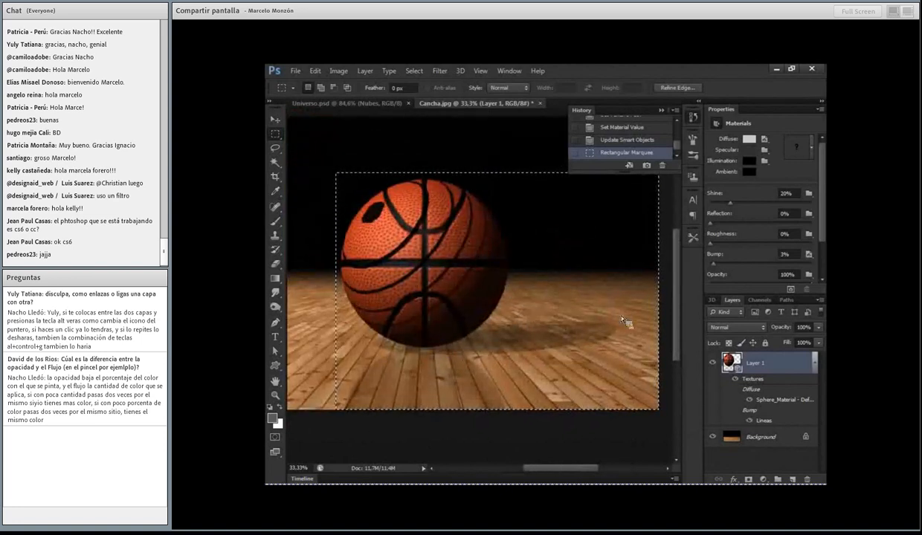
drag(661, 422, 633, 147)
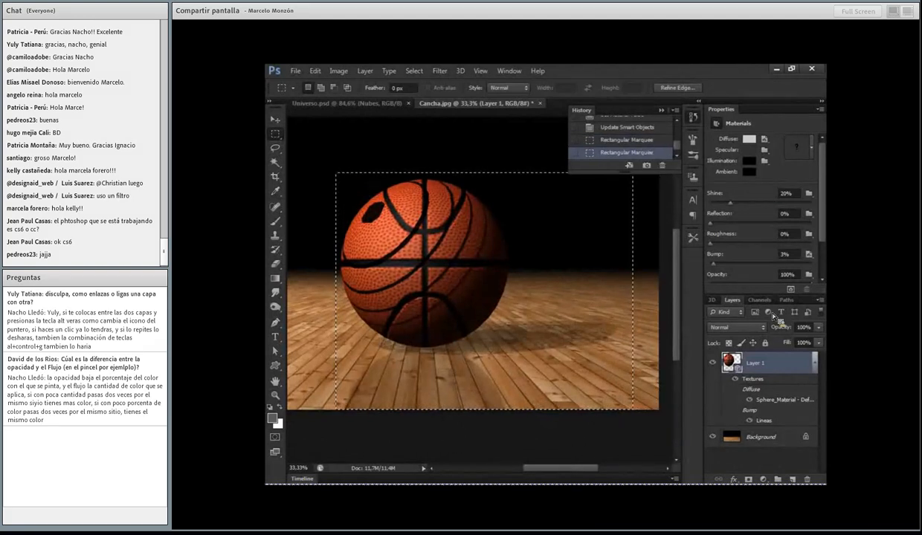
click(791, 289)
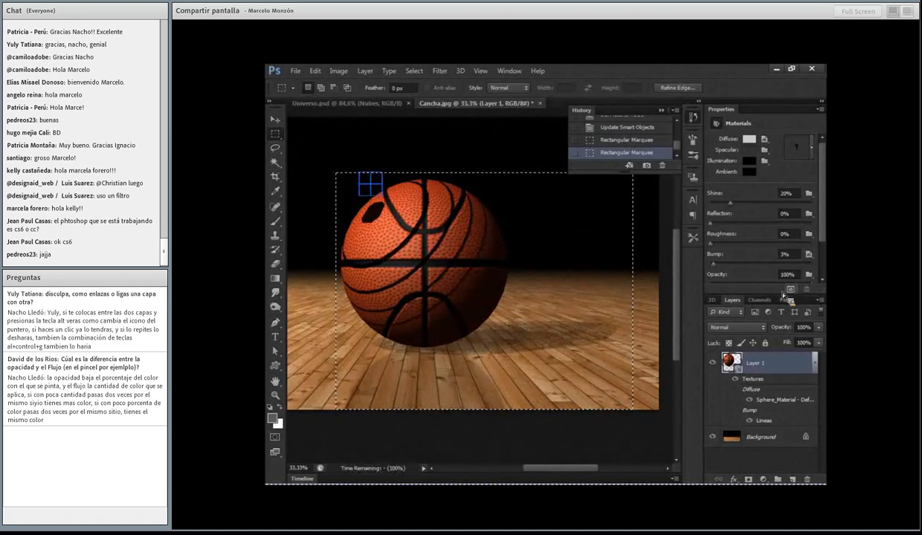
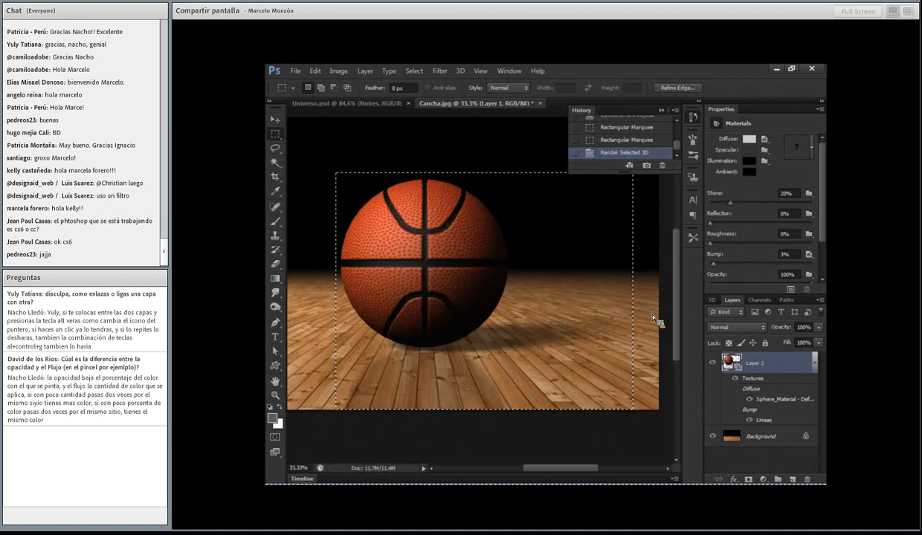
key(ctrl+d)
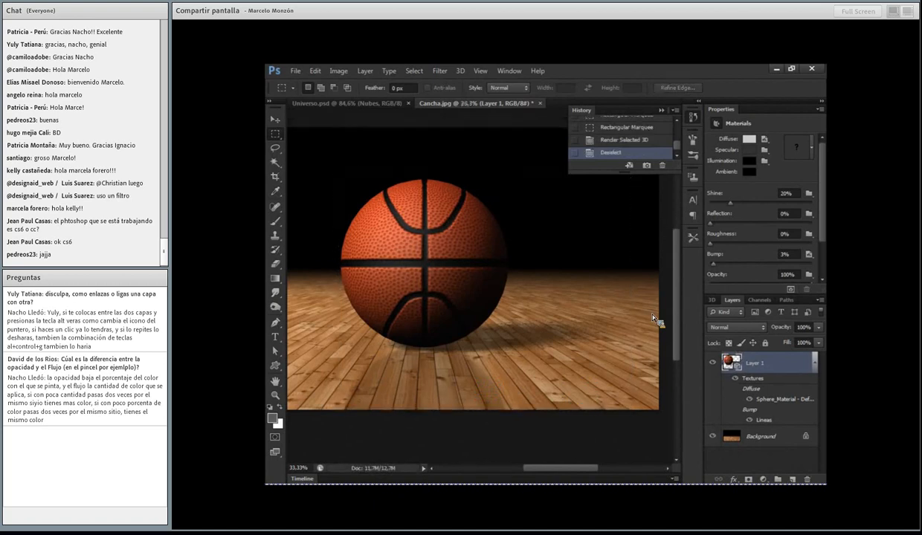
key(ctrl+0)
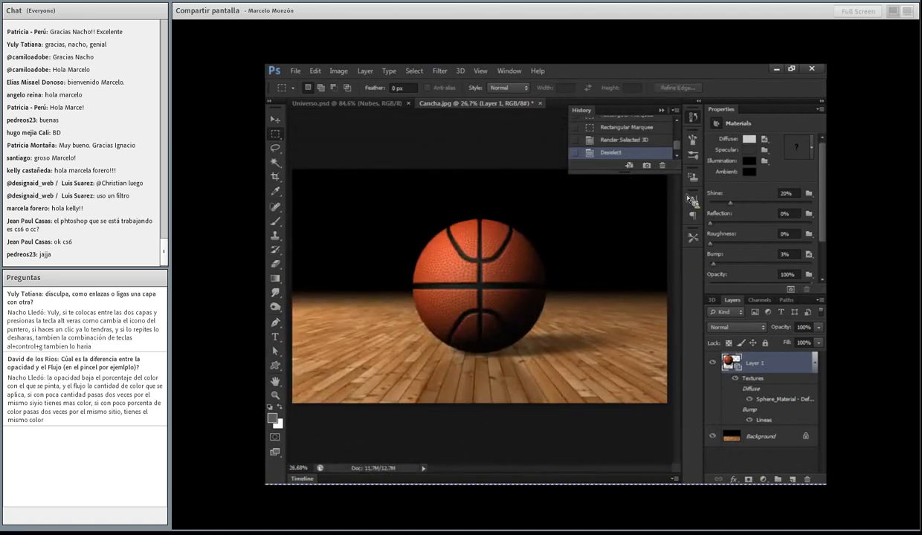
Step: Select the Sphere mesh in the 3D scene, then close Cancha.jpg without saving its changes
click(714, 301)
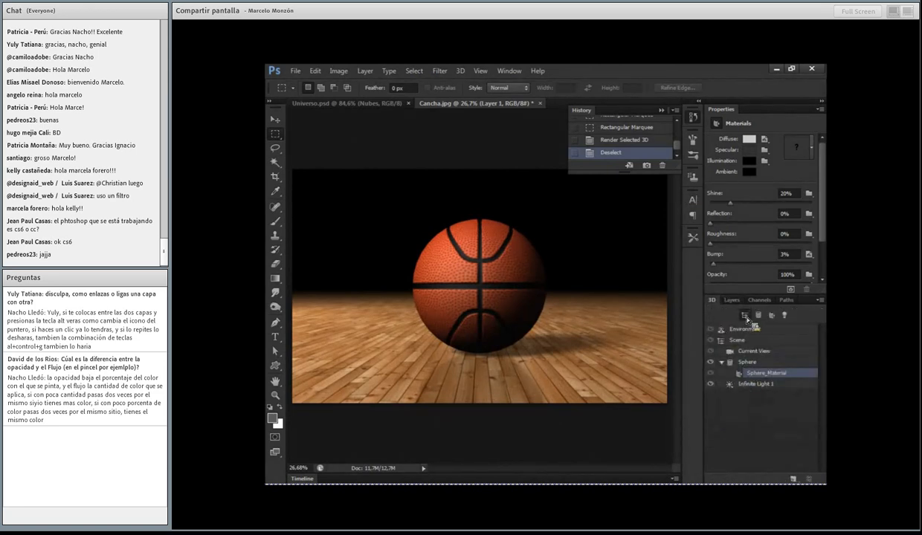
click(274, 119)
click(498, 303)
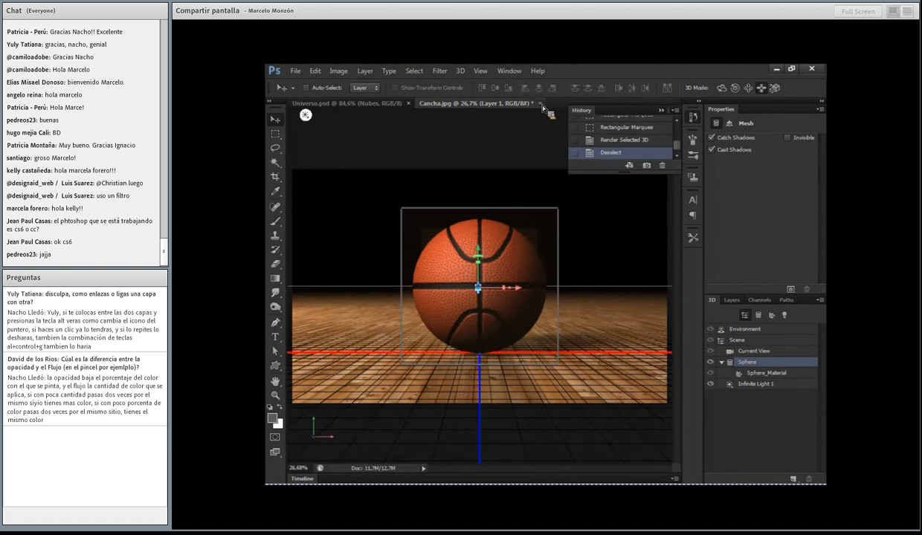
click(540, 103)
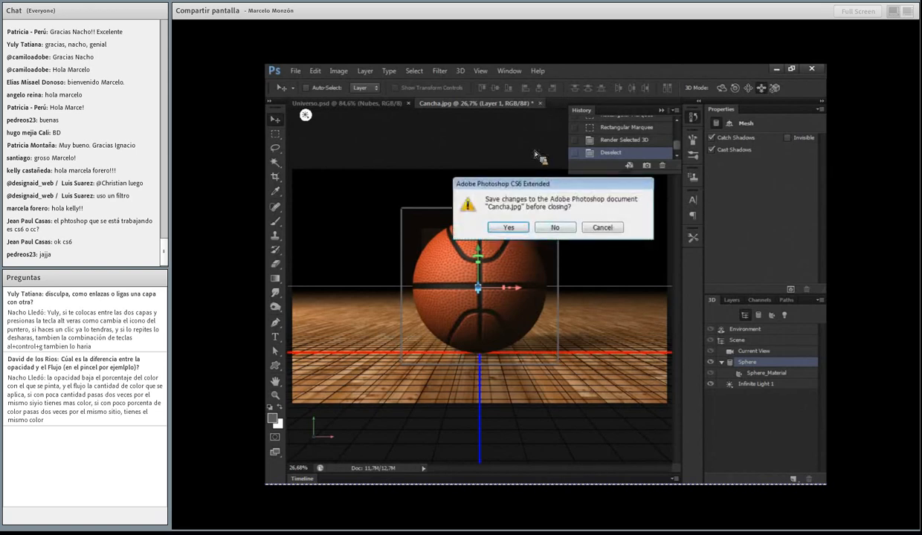
click(556, 228)
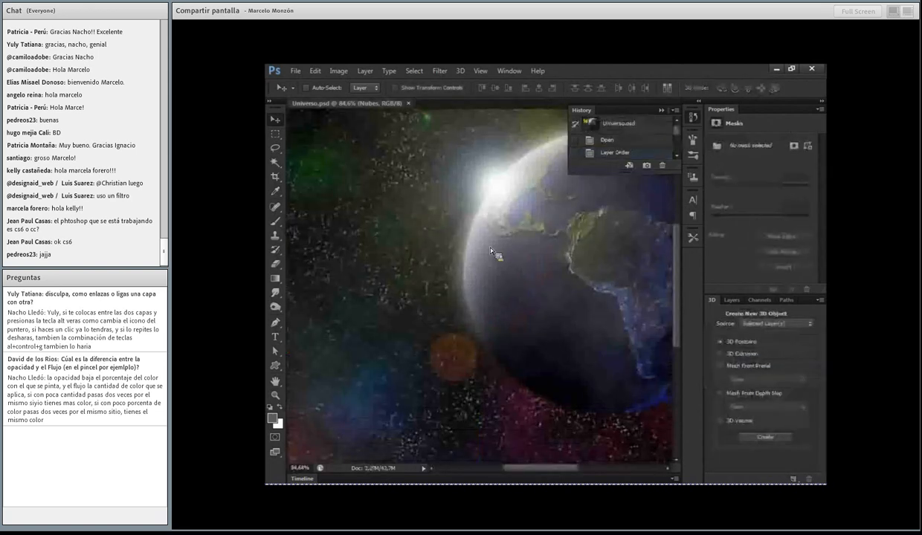
Step: Hide every layer of Universo.psd except Cielo, select Cielo, and briefly preview the Estrellas layer directly above it
scroll(515, 241, down, 1)
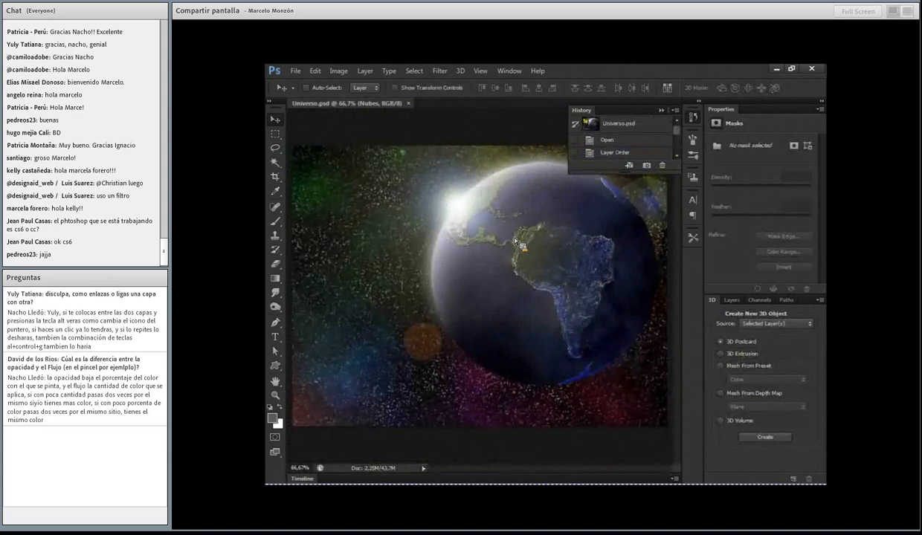
click(732, 300)
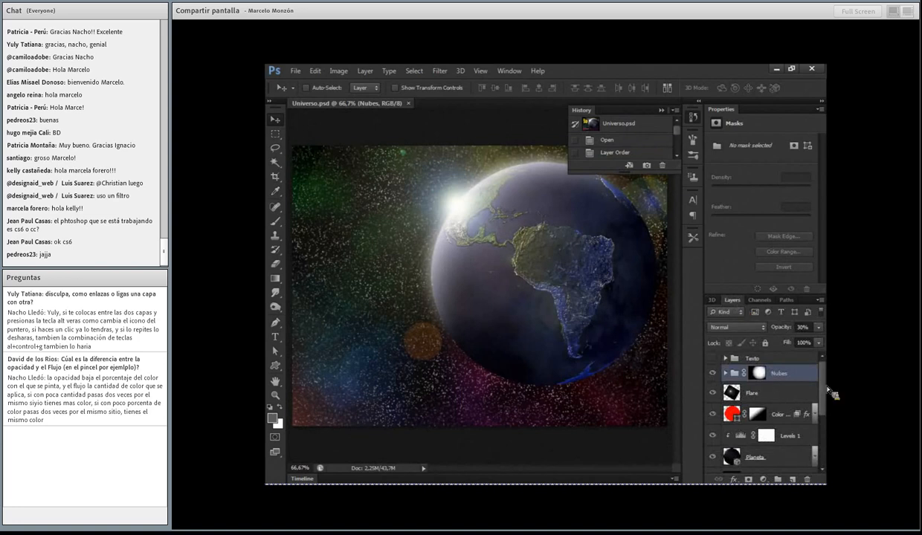
drag(817, 390, 834, 453)
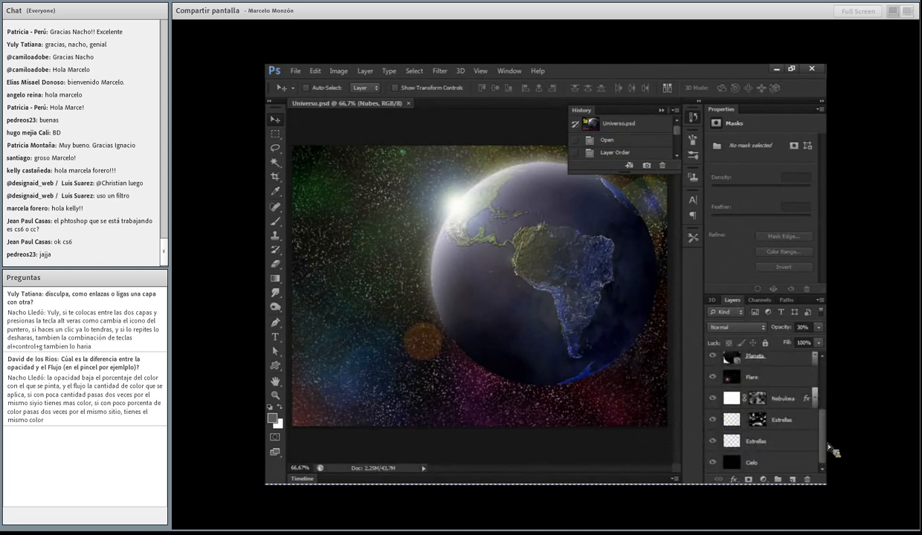
alt+click(714, 462)
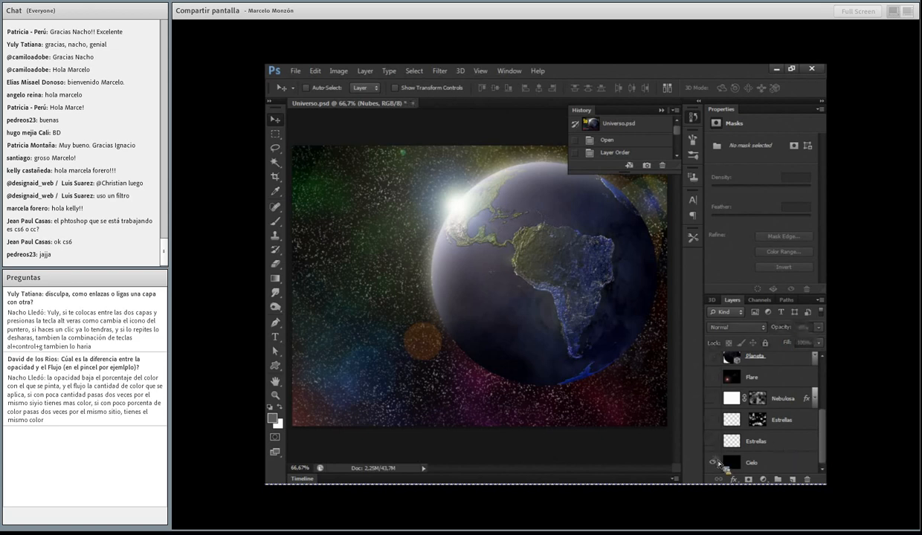
click(779, 456)
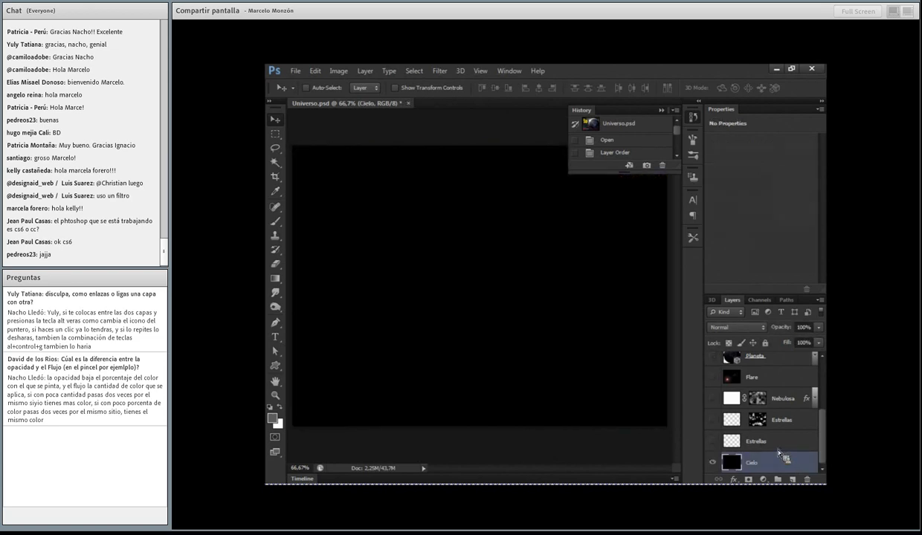
click(713, 442)
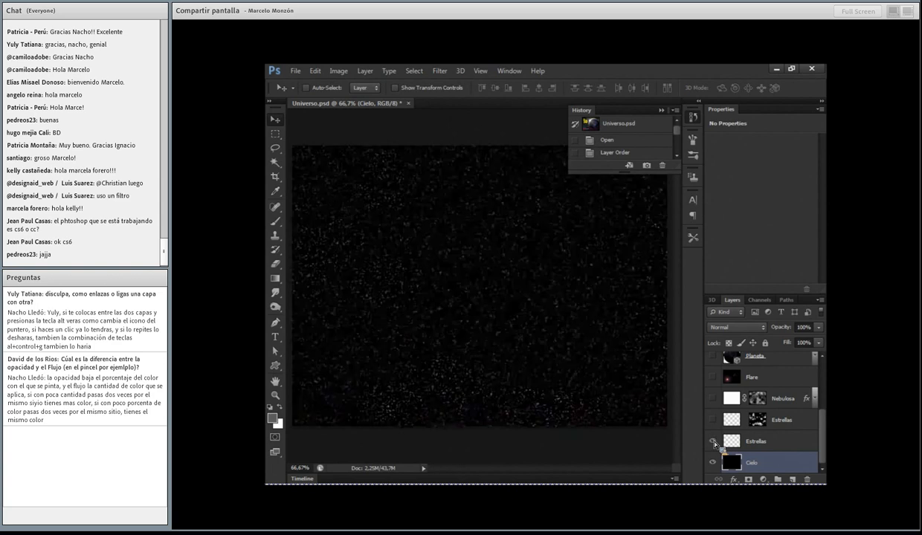
click(713, 442)
Step: Discard a newly added empty layer and create a white Solid Color fill layer above Cielo instead
click(795, 480)
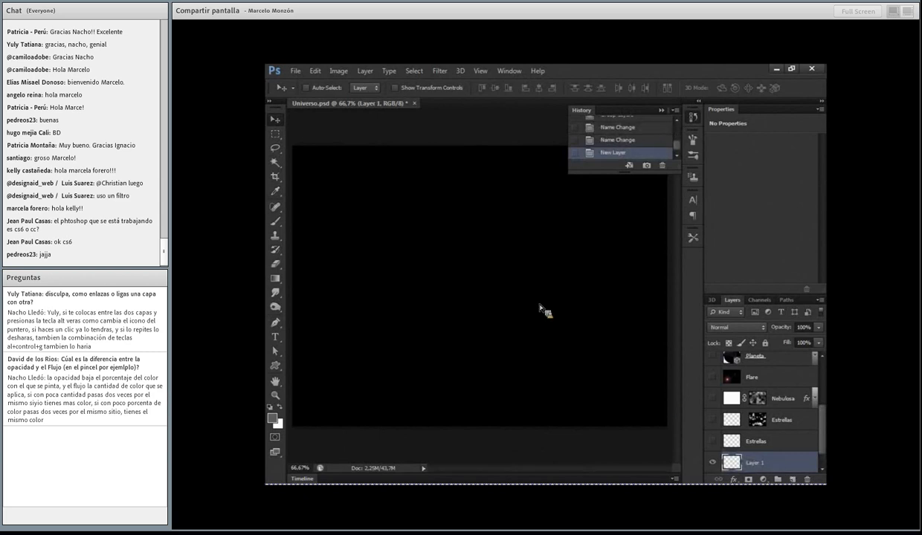
mouse_move(803, 468)
mouse_down()
mouse_move(817, 487)
mouse_move(808, 480)
mouse_up()
click(763, 480)
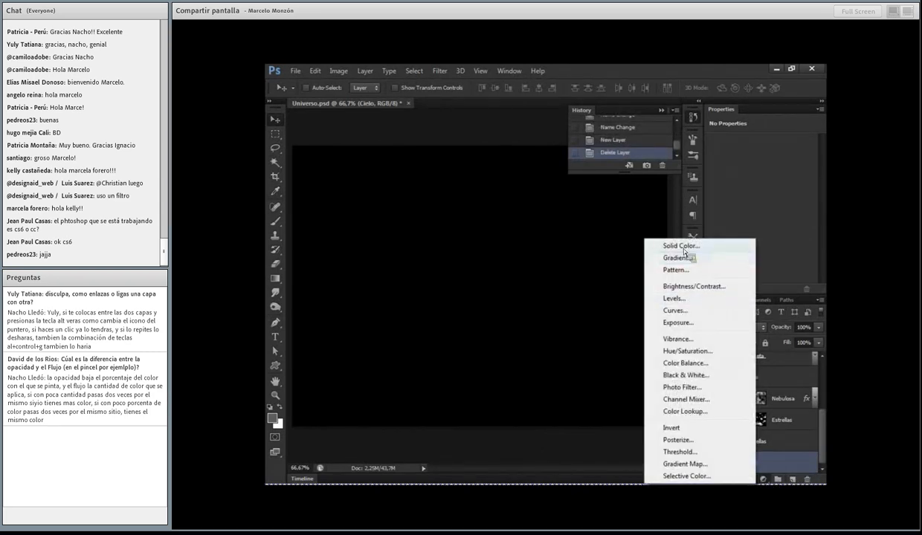
click(662, 240)
mouse_move(543, 272)
mouse_down()
mouse_move(525, 260)
mouse_move(529, 232)
mouse_up()
click(801, 234)
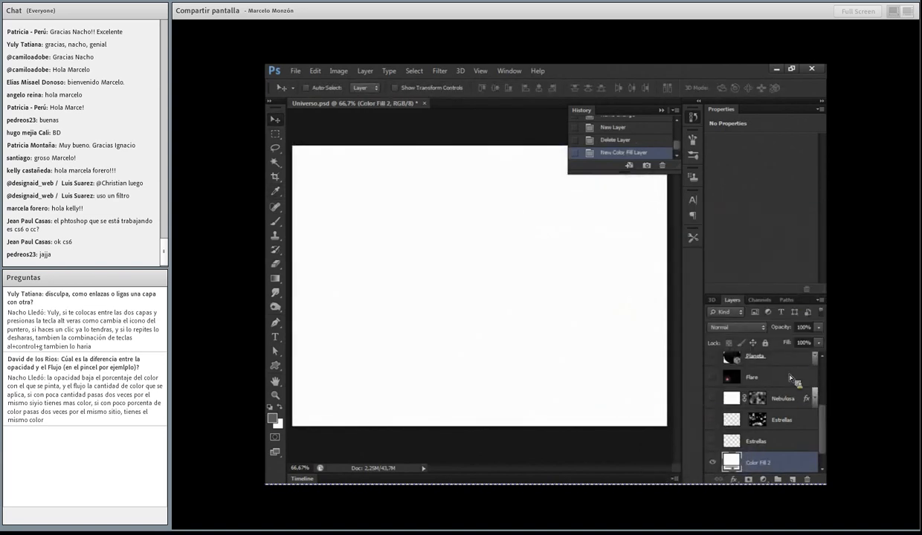
Step: Set the white fill layer's blending mode to Dissolve and its opacity to 5% to scatter star-like dots
click(747, 327)
click(714, 78)
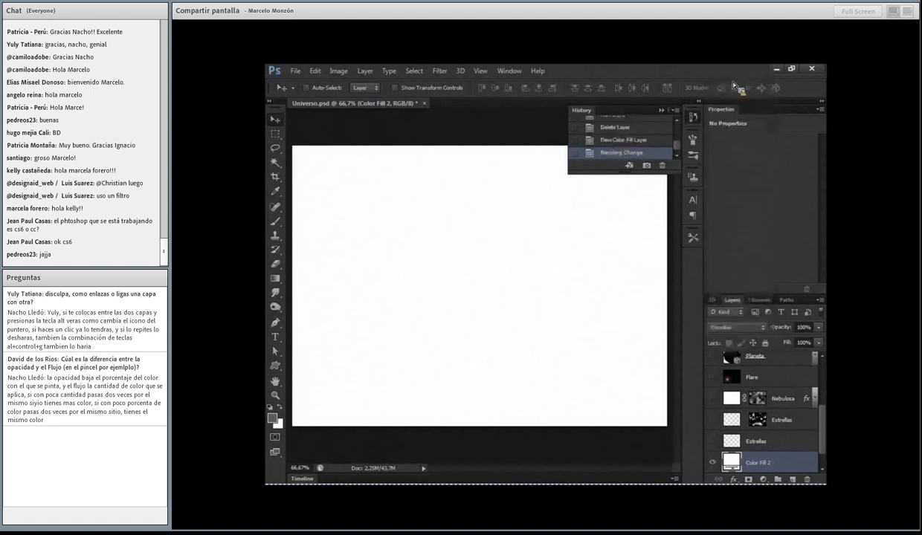
drag(789, 329, 730, 341)
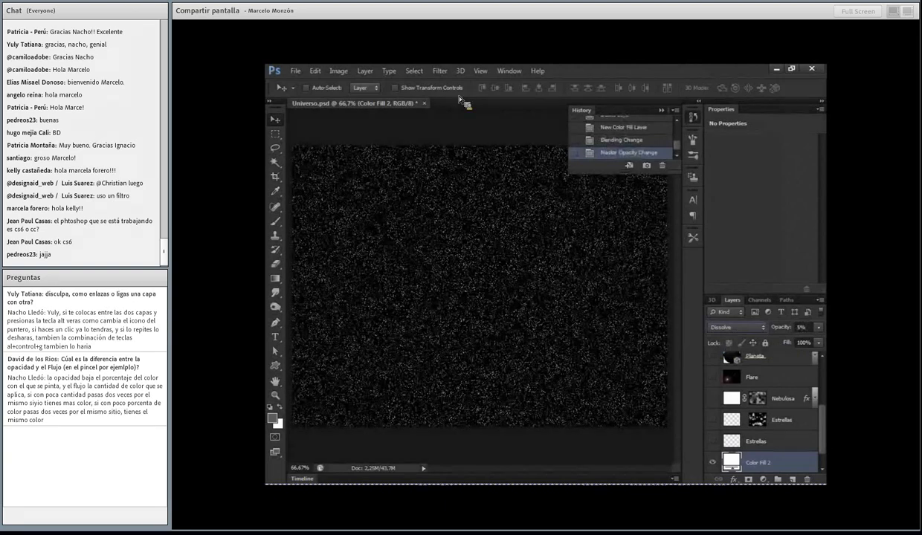
click(440, 71)
mouse_move(493, 183)
click(615, 262)
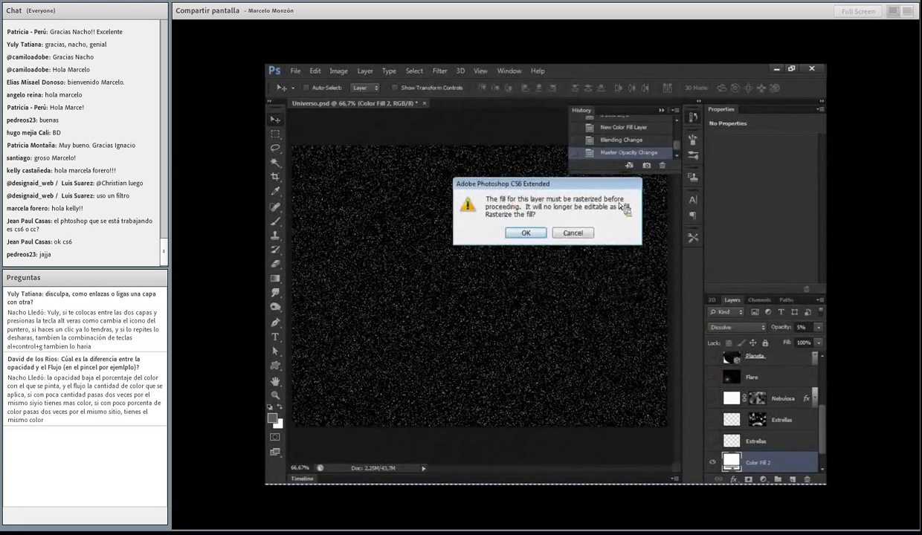
click(526, 233)
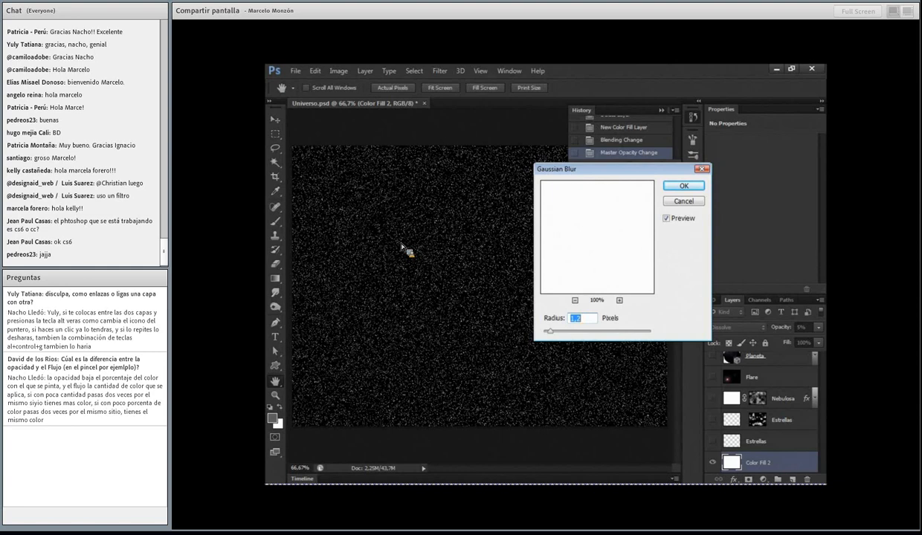
click(673, 202)
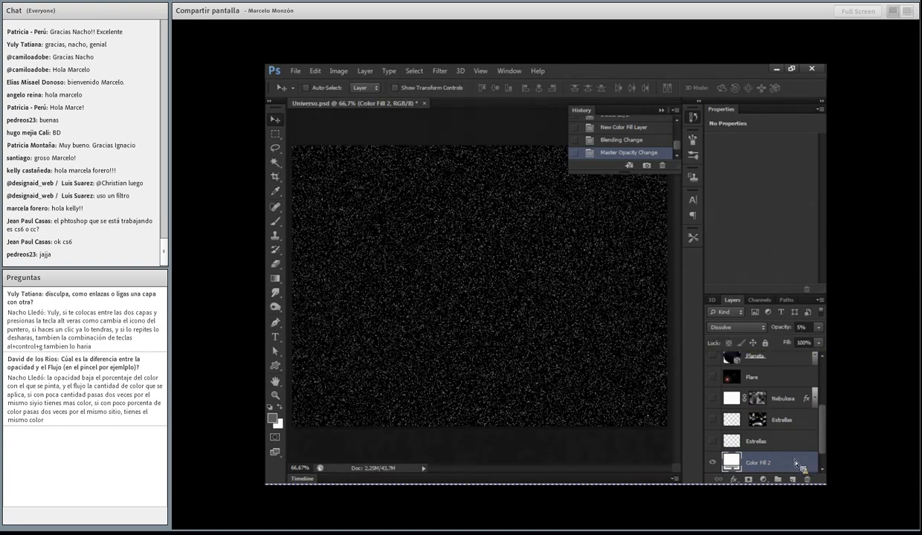
Step: Add an empty layer beneath the Color Fill 2 layer and merge the fill layer down into it
scroll(802, 424, down, 1)
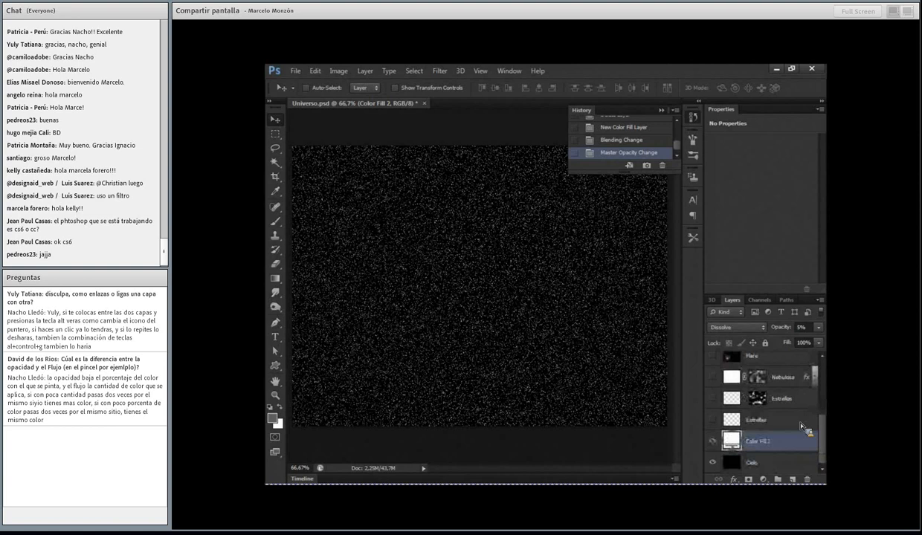
ctrl+click(794, 481)
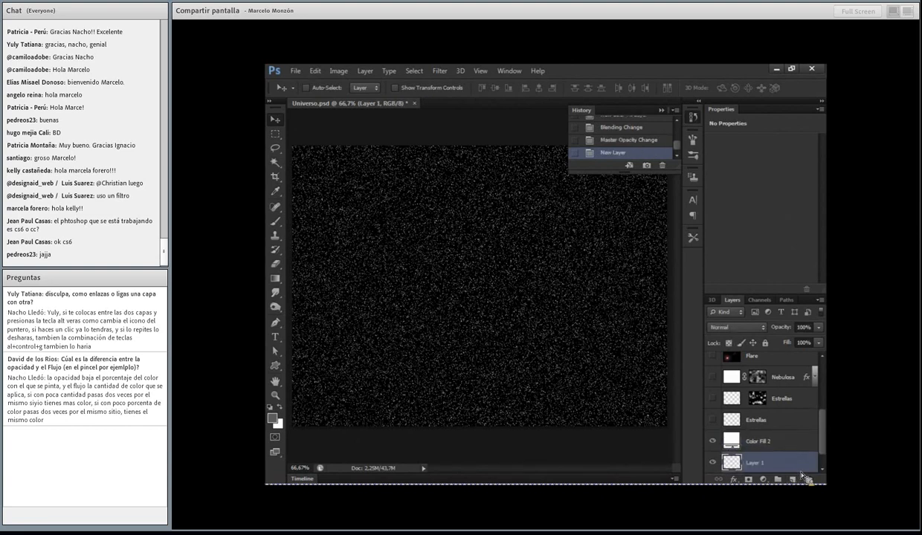
click(807, 442)
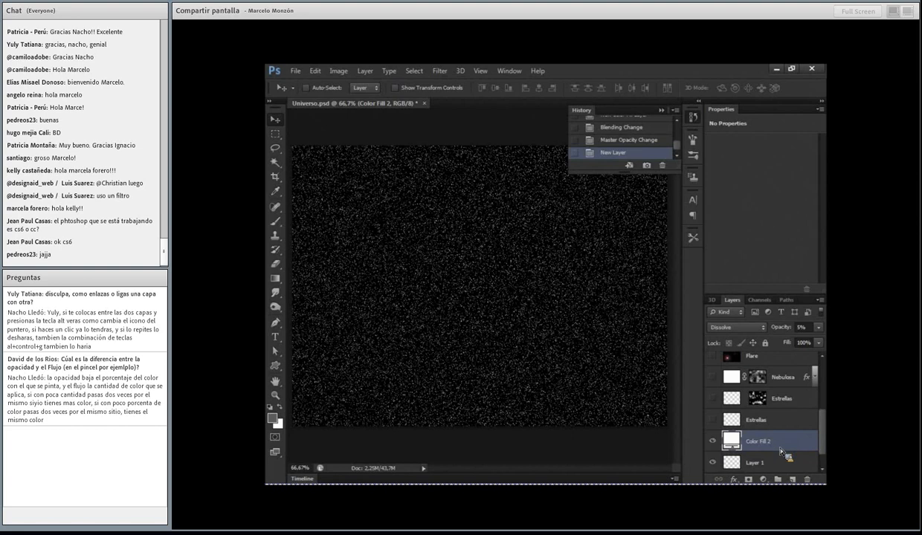
key(ctrl+e)
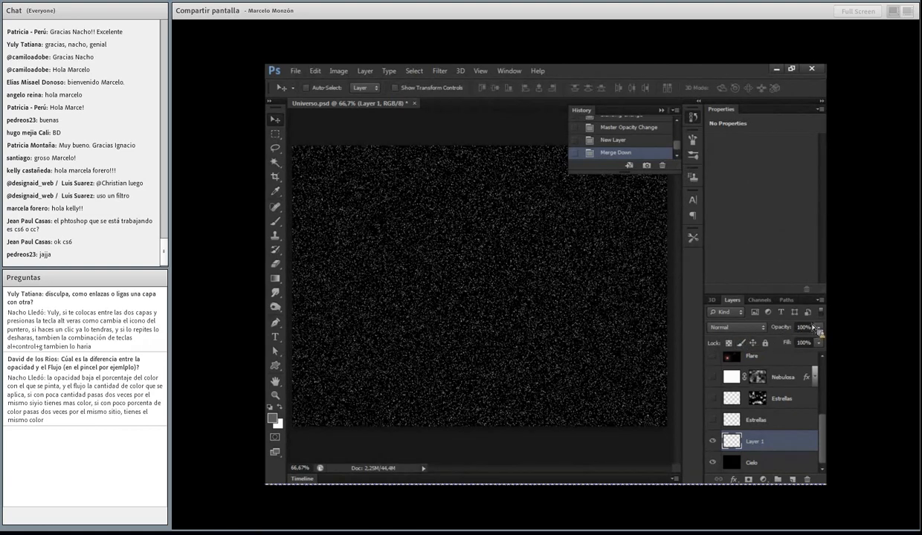
Step: Apply a small-radius Gaussian Blur to the merged star-noise layer
click(440, 71)
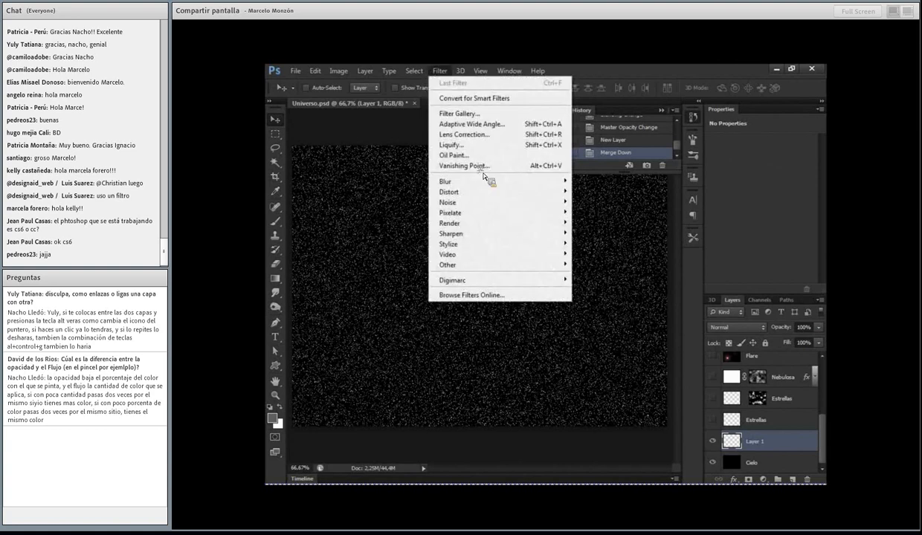
mouse_move(511, 185)
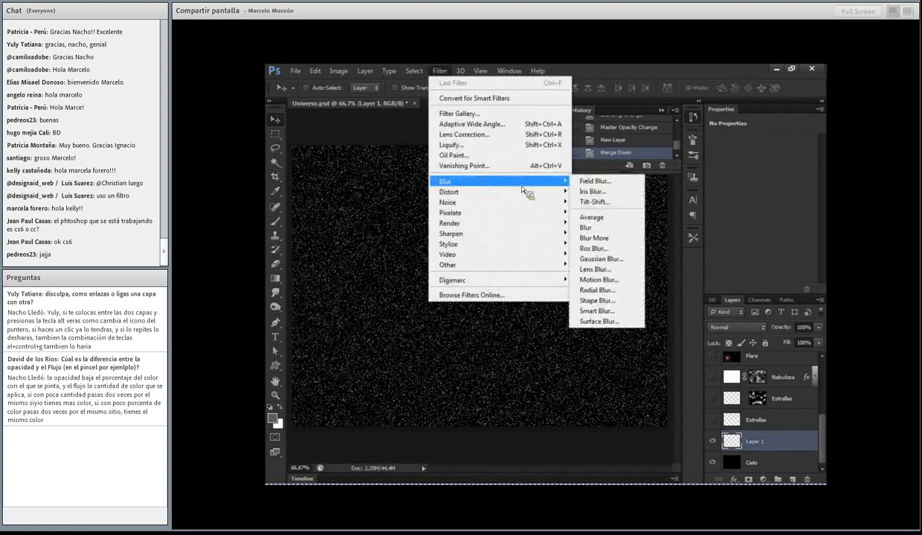
click(599, 259)
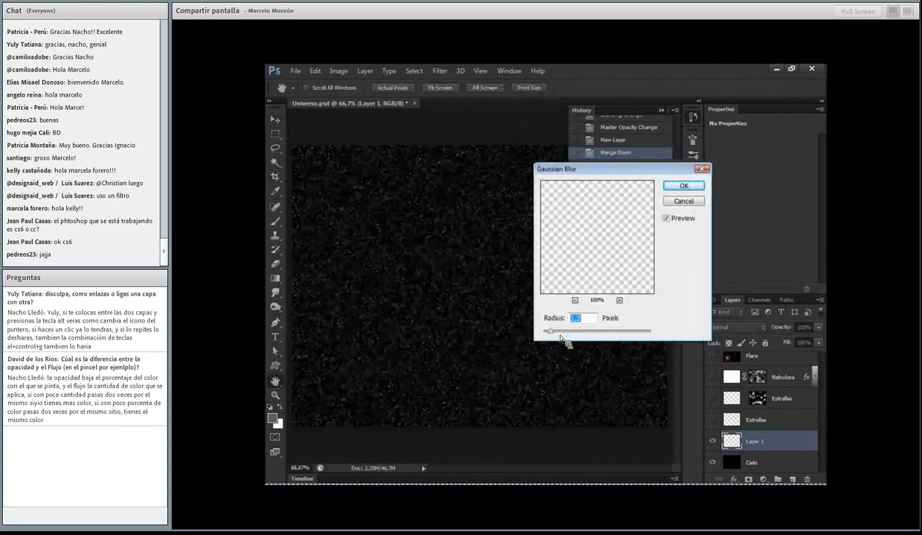
drag(552, 332, 549, 333)
click(682, 187)
Step: Delete the blurred star-noise layer and make both prepared Estrellas layers visible
drag(800, 443, 808, 480)
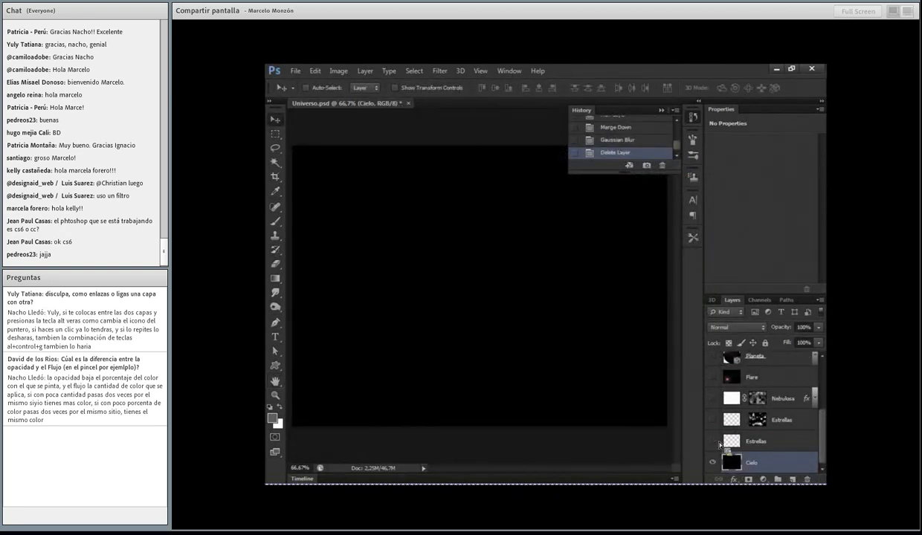
click(712, 441)
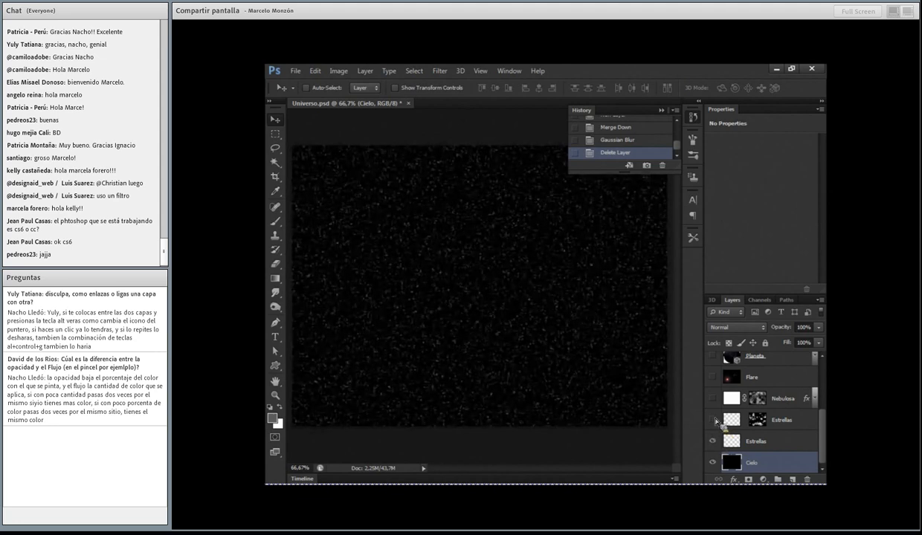
click(714, 420)
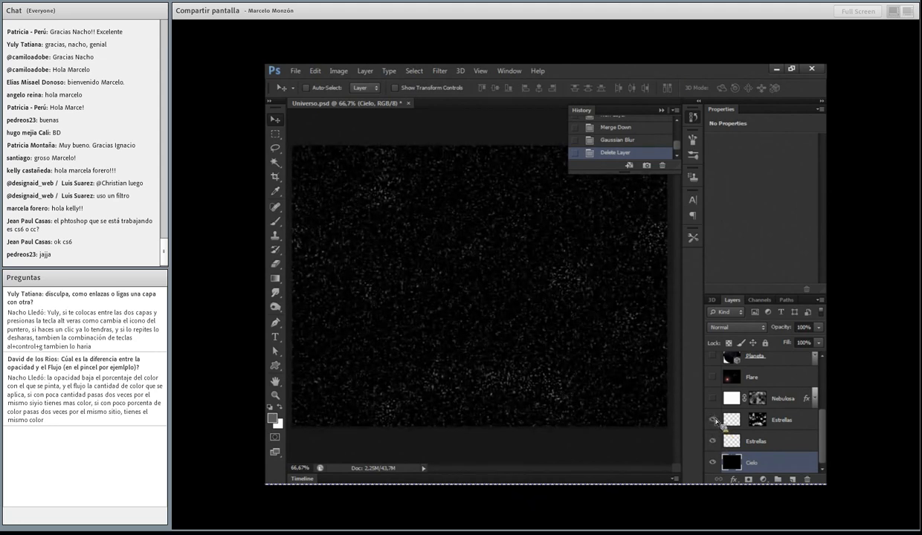
Step: View the upper Estrellas layer's mask on its own, and show the Nebulosa layer with its mask disabled
alt+click(764, 423)
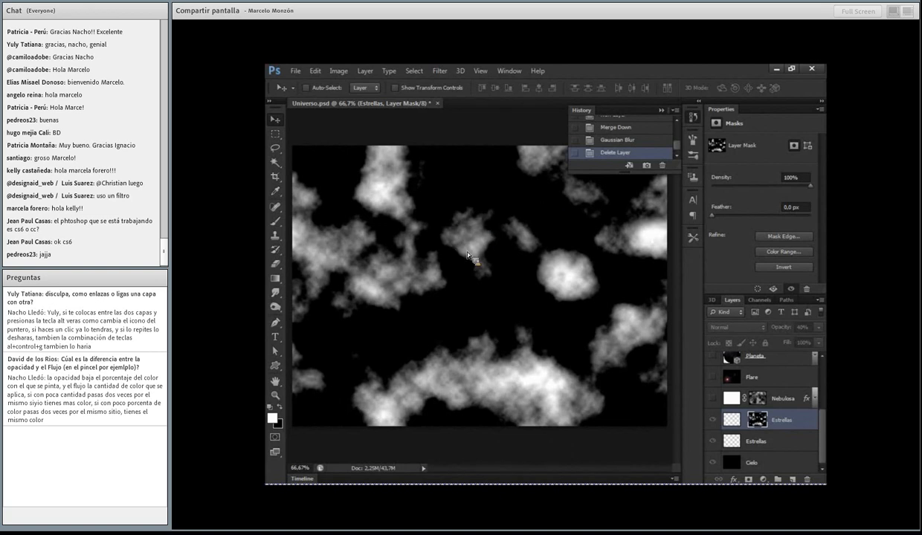
alt+click(718, 404)
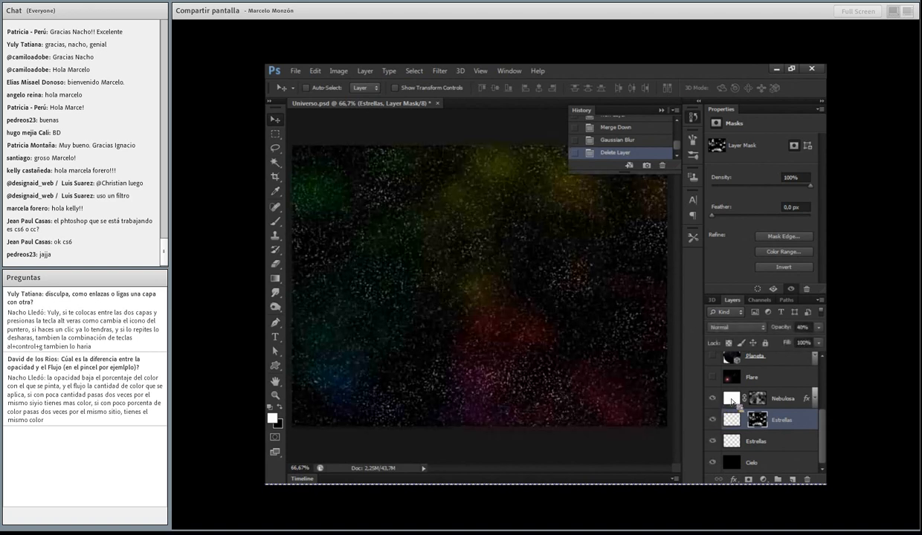
shift+click(762, 403)
click(729, 397)
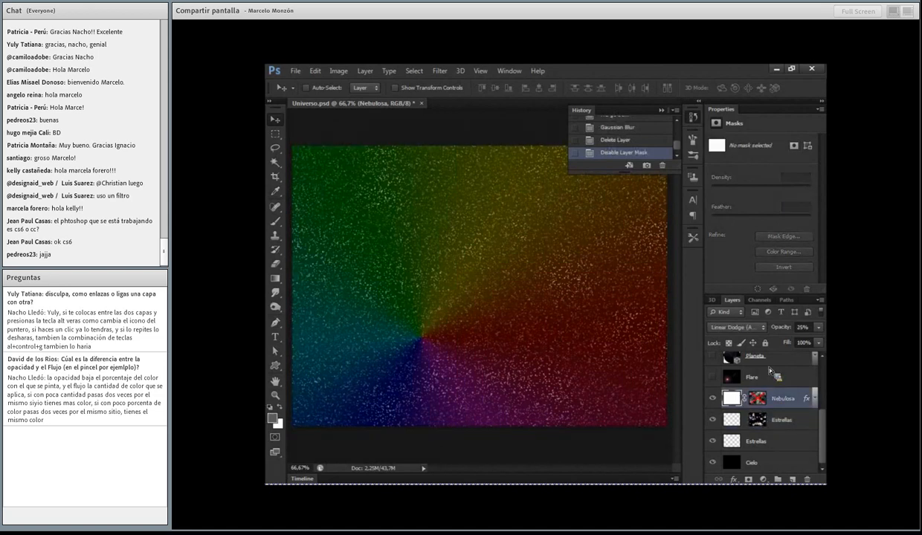
Step: Review the Nebulosa layer's Gradient Overlay settings, view its mask on its own, and return to the composite with the mask enabled
click(815, 400)
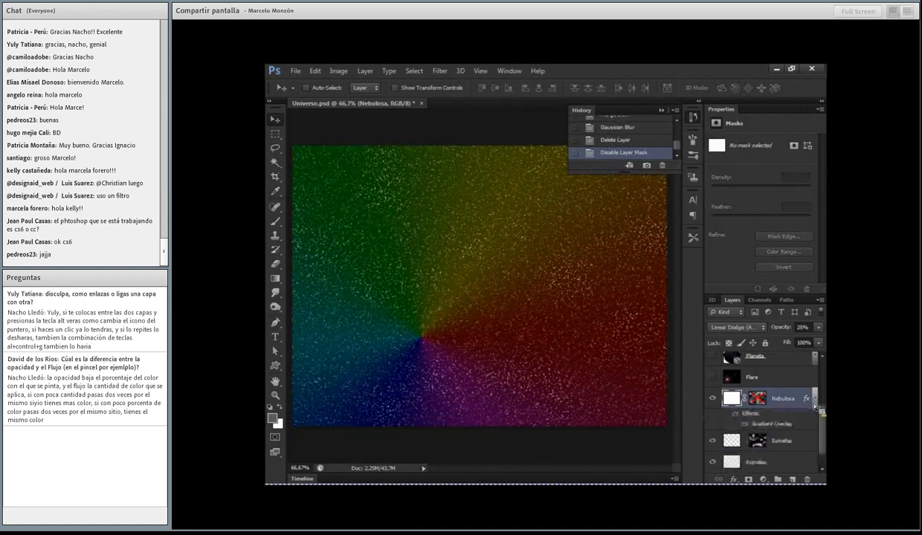
double_click(778, 426)
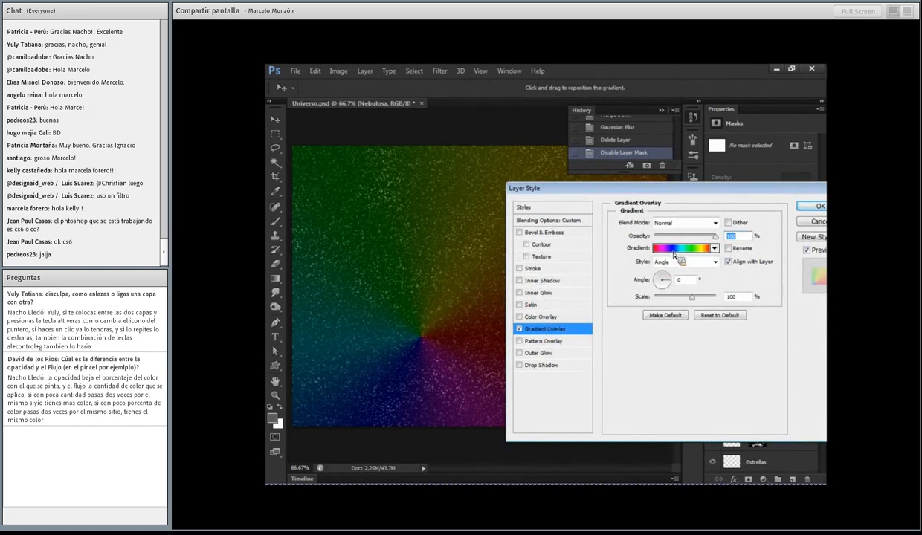
click(822, 223)
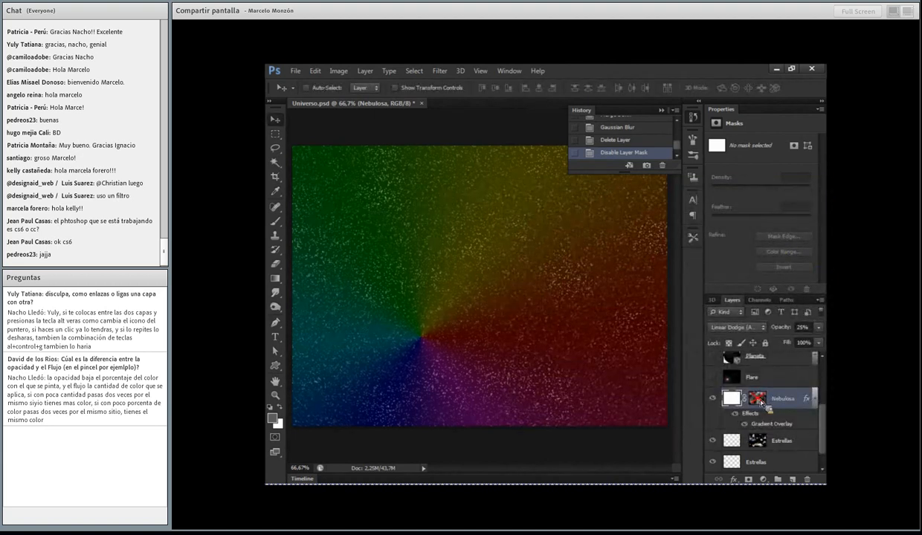
alt+click(759, 400)
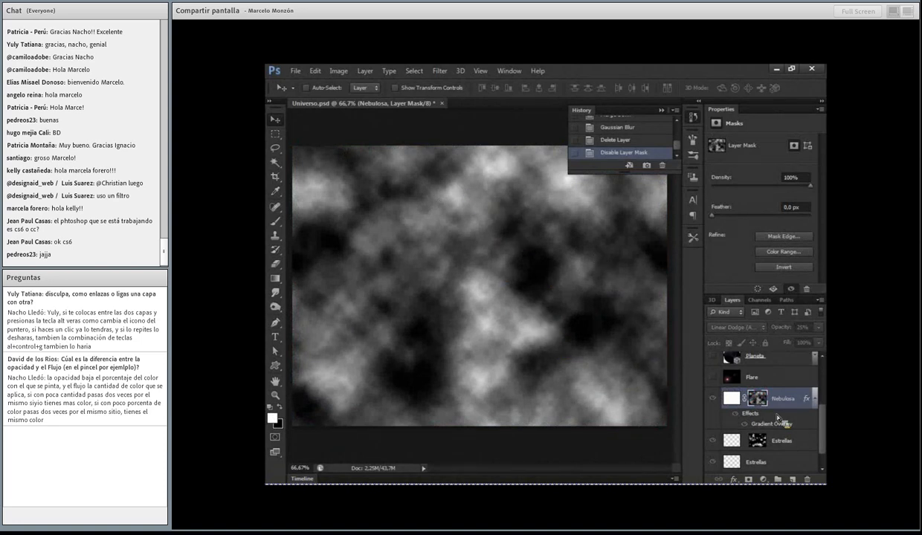
click(728, 398)
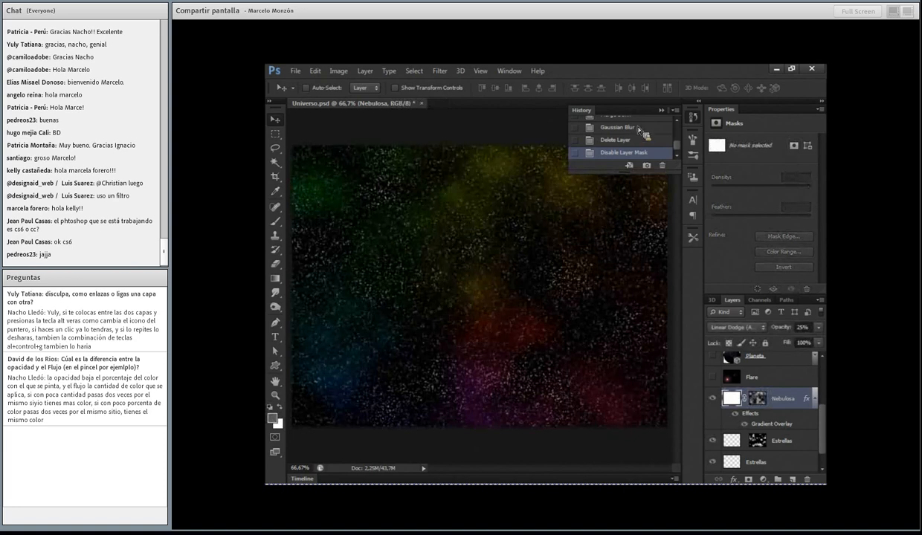
Step: Show the Planeta layer and open its Sphere_Material diffuse texture for editing
click(661, 111)
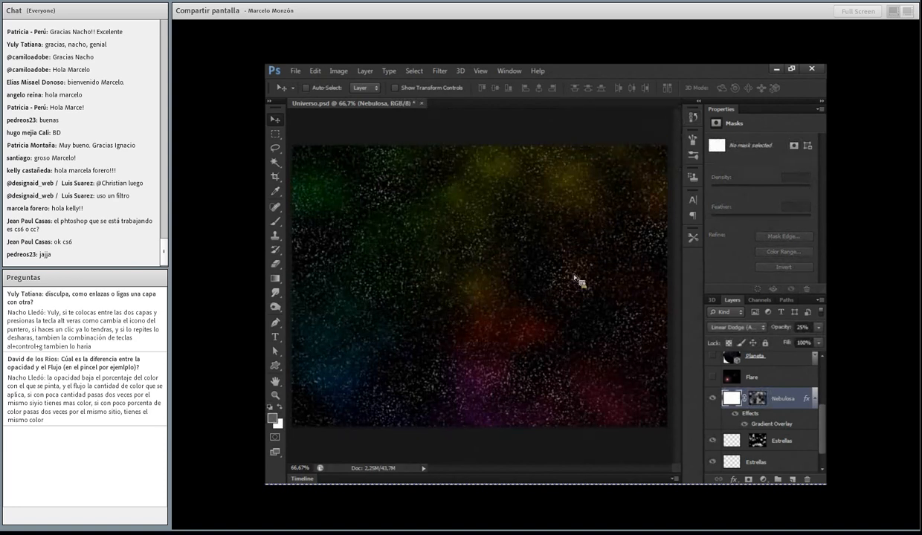
scroll(810, 413, up, 3)
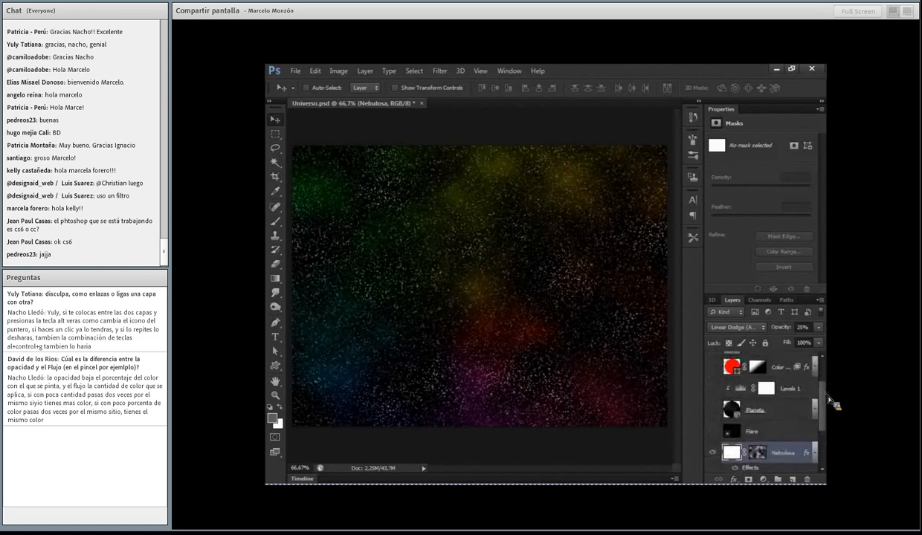
click(713, 410)
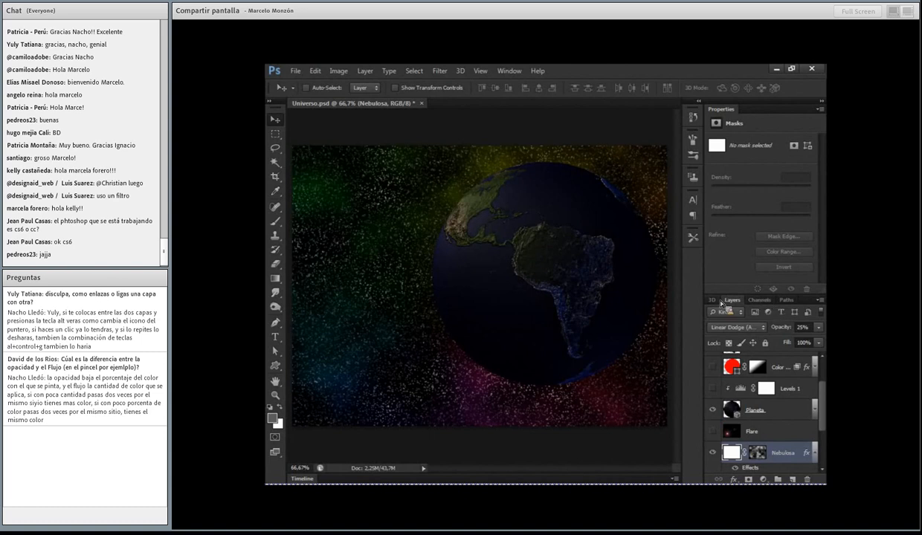
click(818, 413)
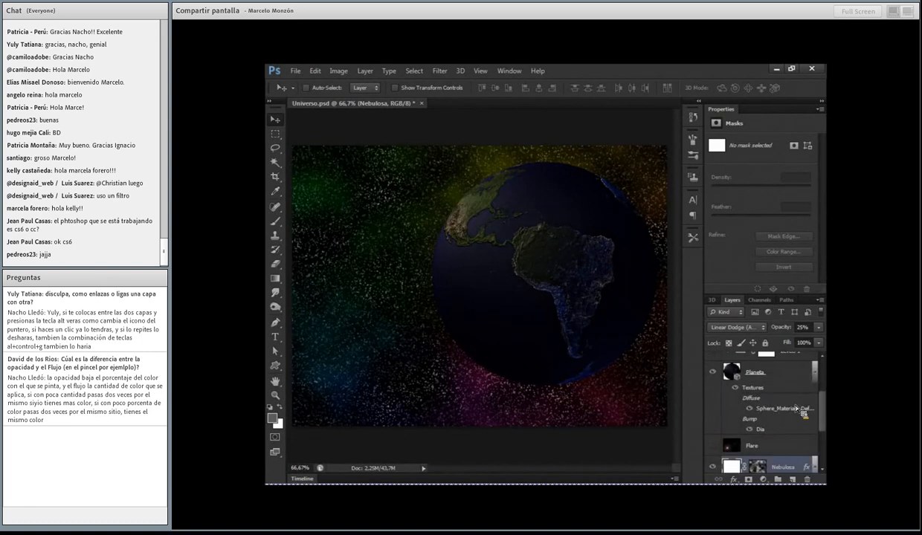
drag(795, 409, 746, 402)
double_click(746, 402)
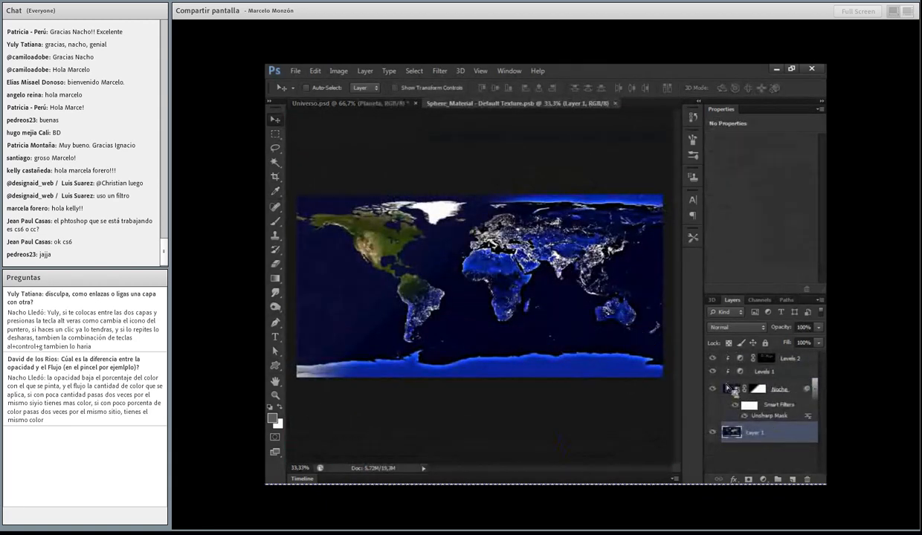
Step: Hide the Levels 1 and Levels 2 layers and compare the unmasked Noche layer with the daytime map, restoring its mask
drag(713, 358, 712, 371)
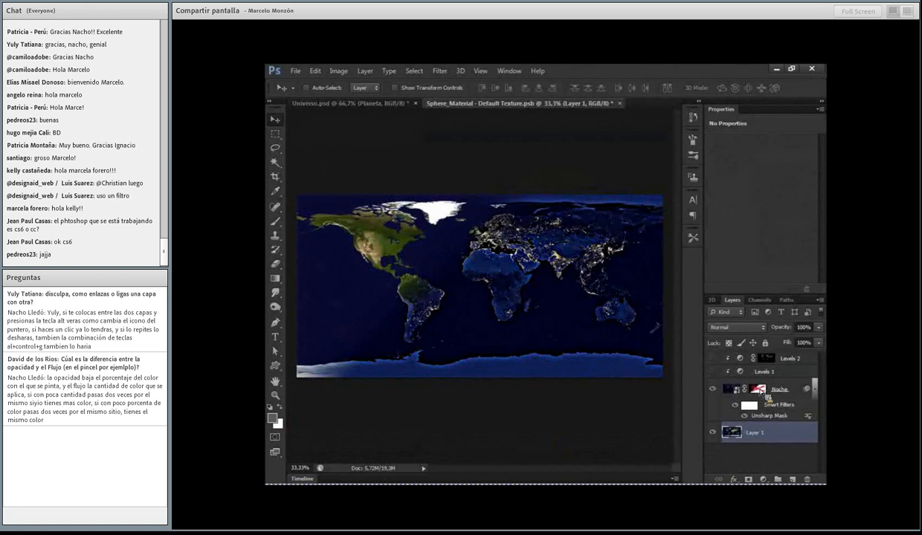
shift+click(759, 389)
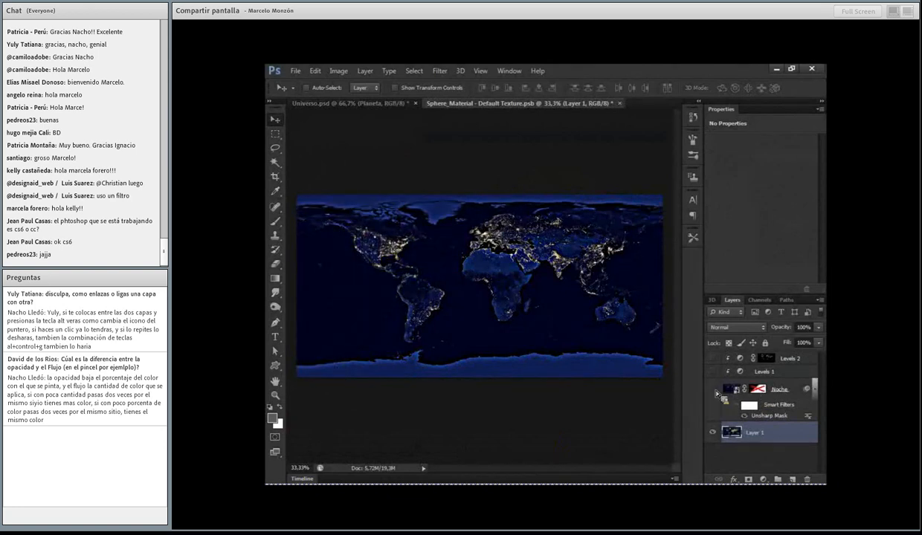
click(713, 390)
click(714, 390)
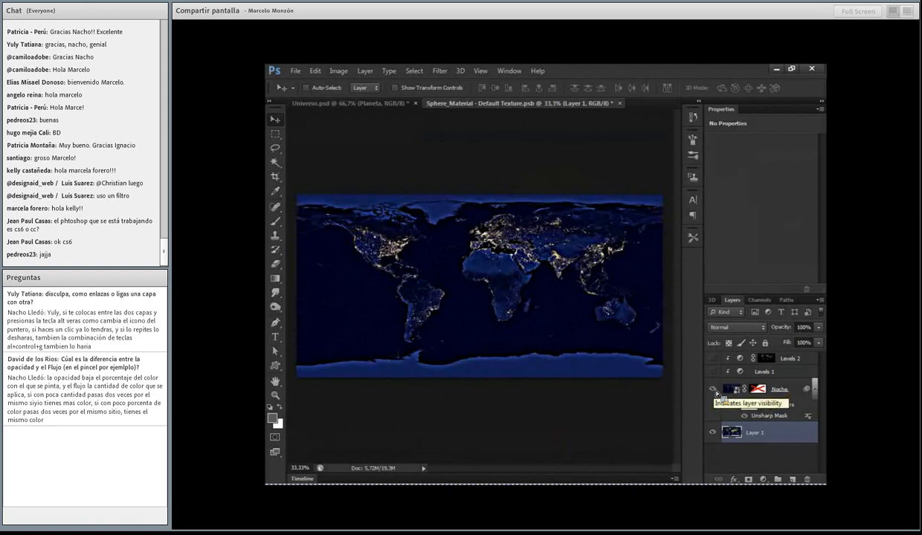
click(713, 390)
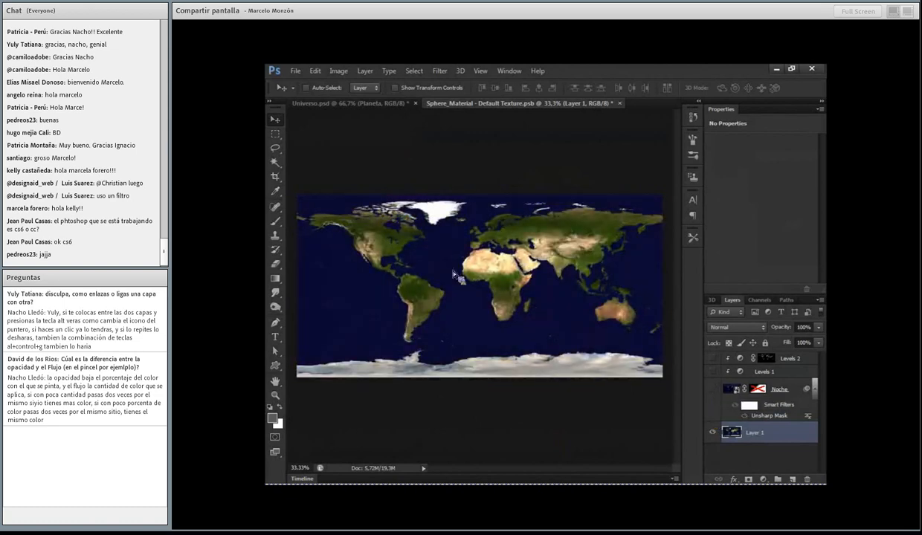
click(713, 390)
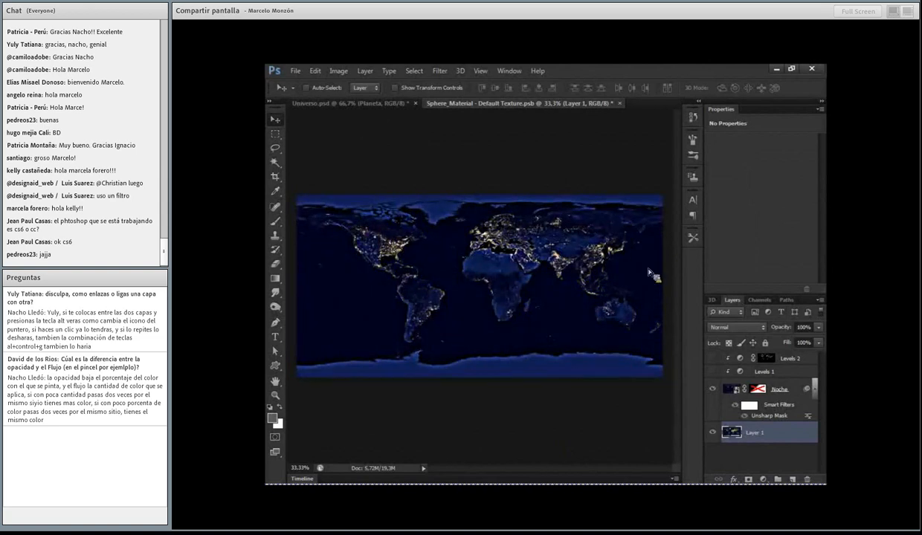
shift+click(762, 392)
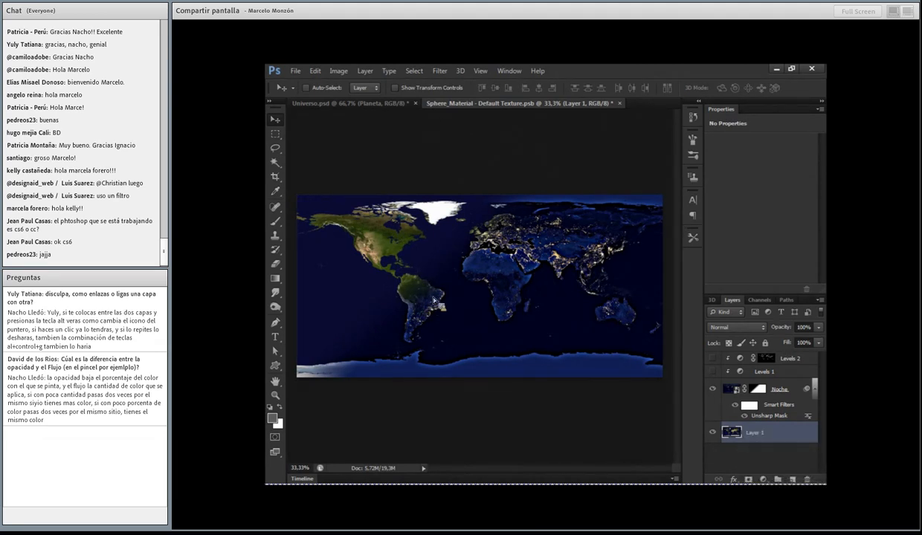
Step: Compare the Noche layer with and without its Unsharp Mask smart filter, and show both Levels layers again
drag(781, 416, 769, 421)
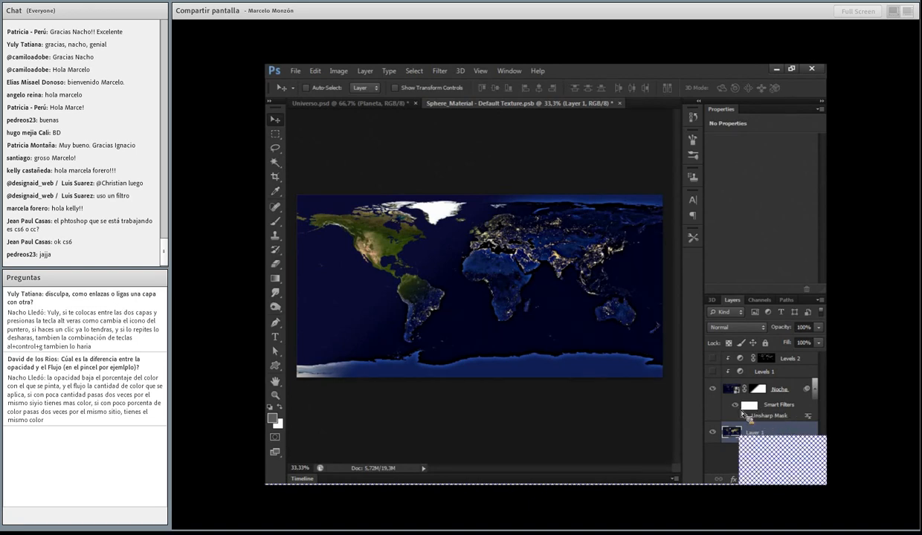
click(736, 406)
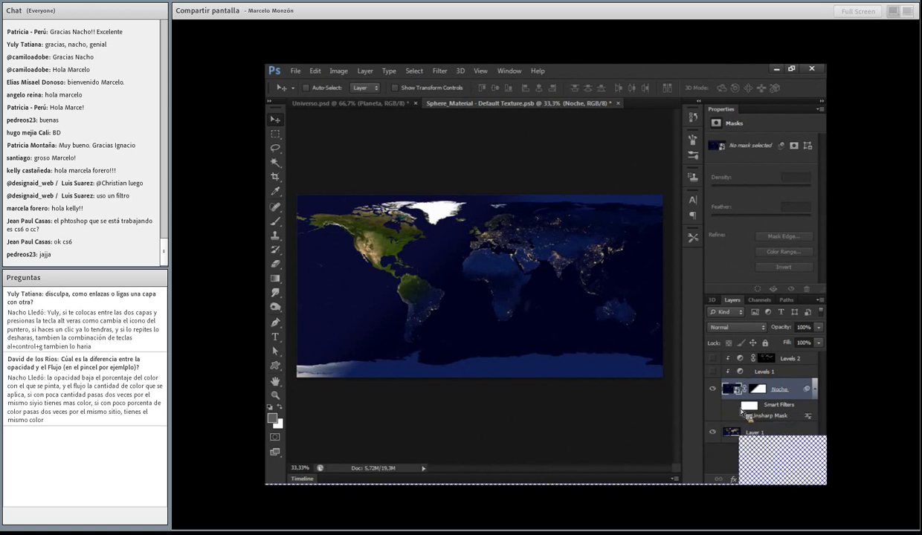
click(737, 406)
click(712, 358)
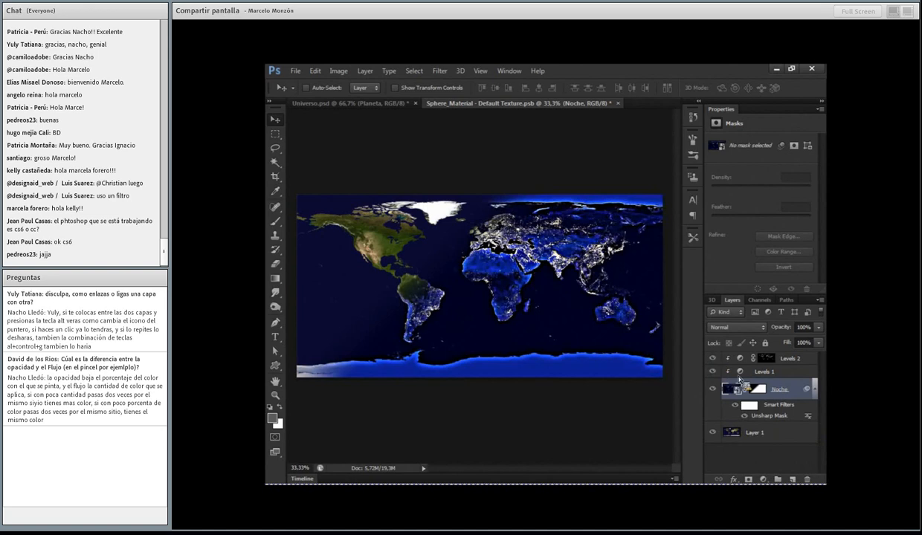
Step: Close the sphere texture document and activate the Rectangular Marquee tool in Universo.psd
click(618, 103)
click(554, 227)
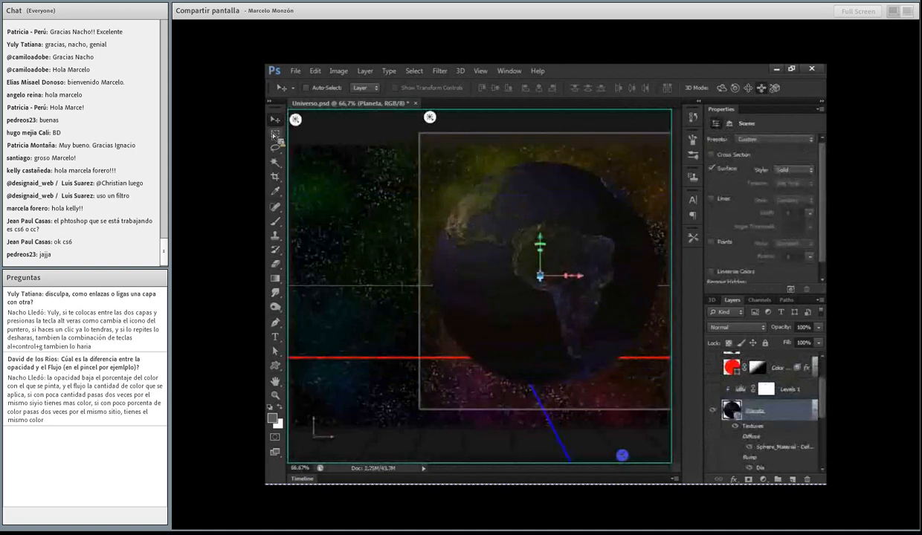
click(275, 134)
Step: Show the Levels 1 adjustment above the Planeta layer and disable the mask of the red Color Fill layer
click(712, 389)
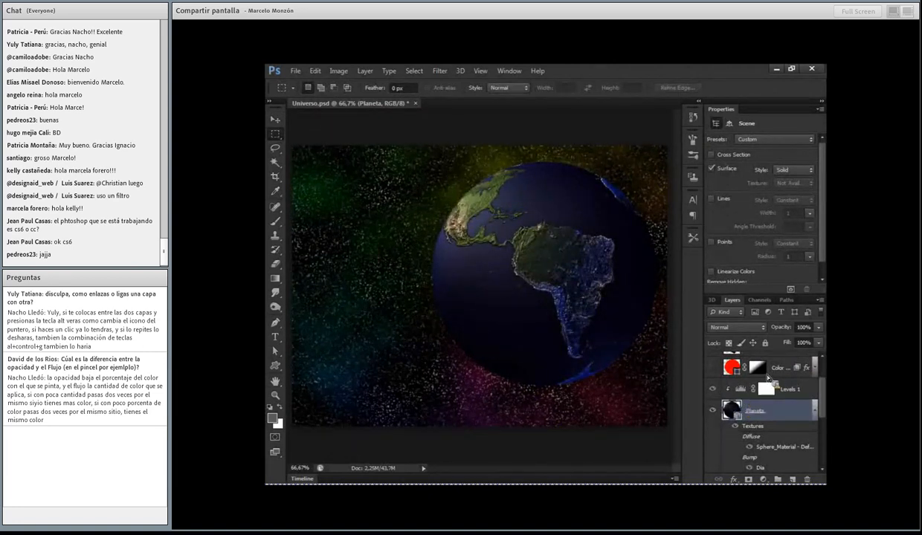
shift+click(759, 370)
scroll(823, 395, up, 2)
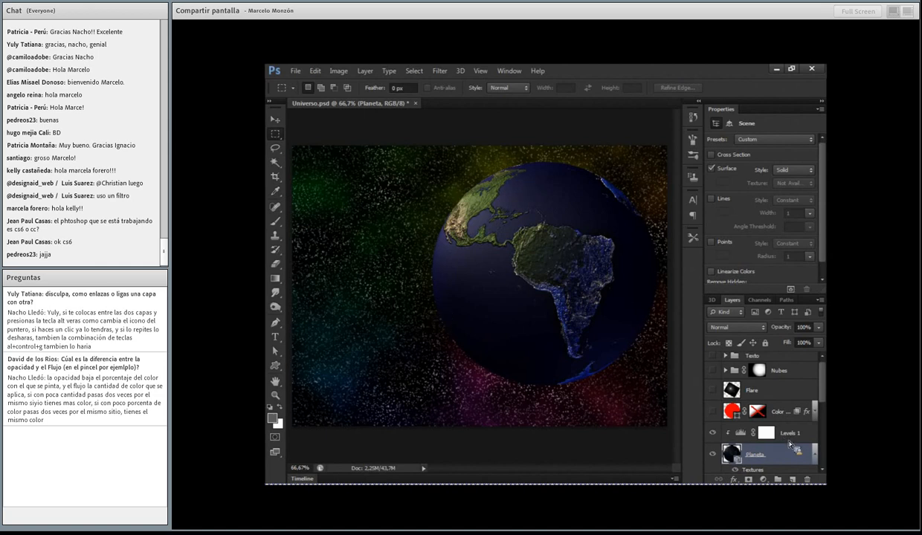
scroll(775, 430, down, 1)
scroll(775, 430, down, 4)
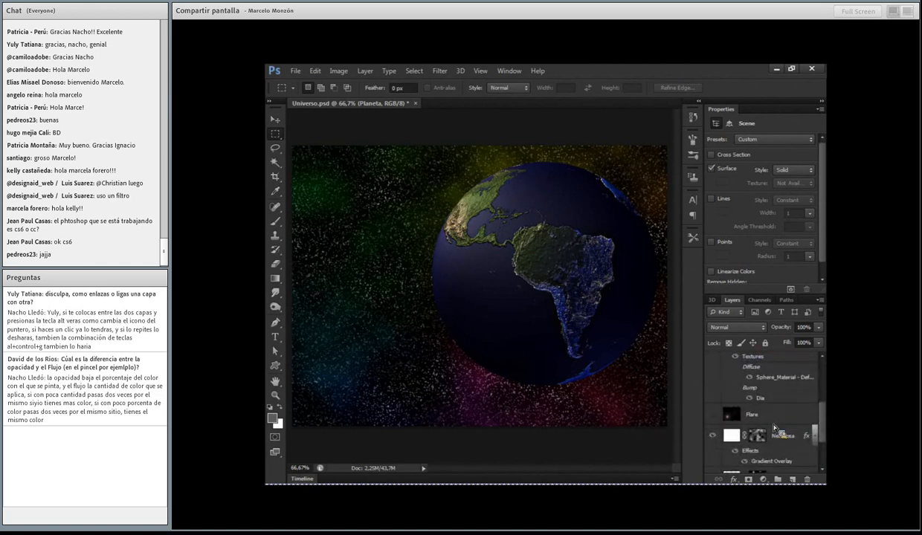
click(792, 481)
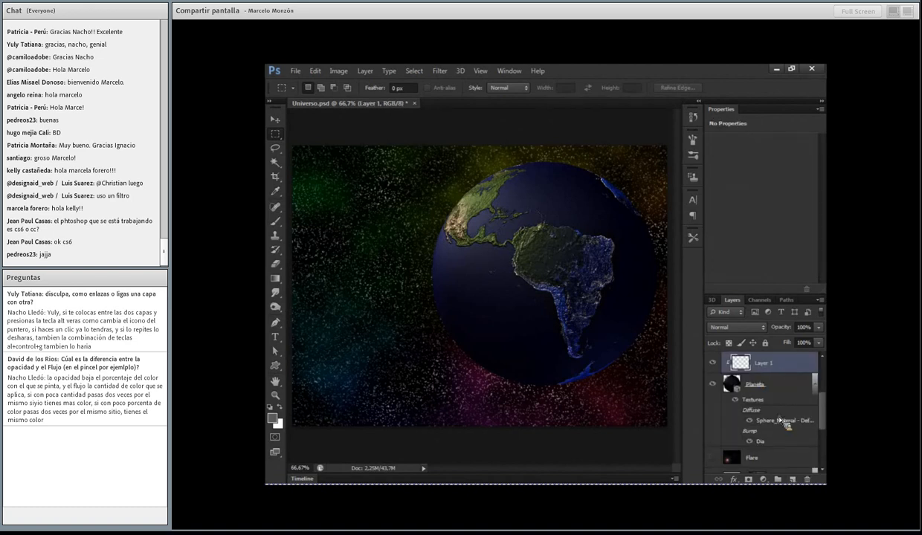
scroll(762, 411, up, 2)
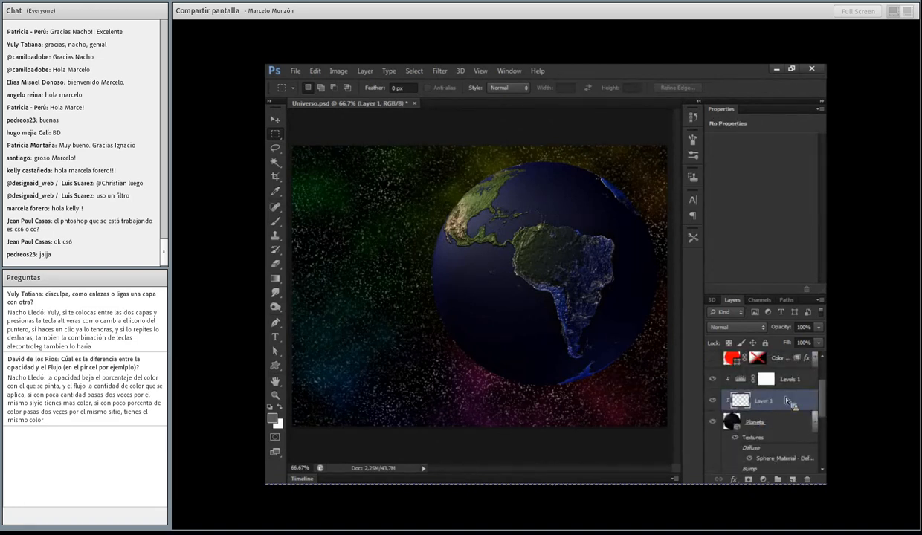
drag(788, 402, 727, 363)
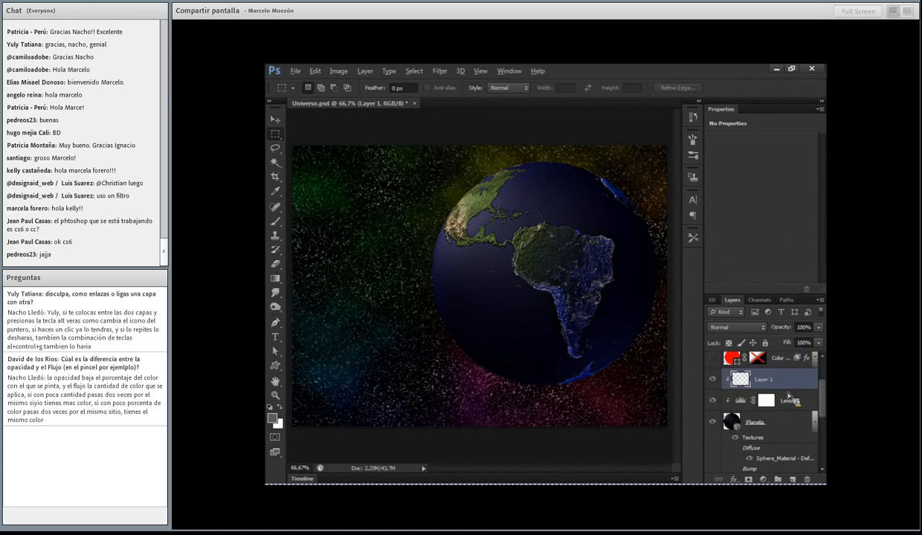
drag(793, 385, 808, 480)
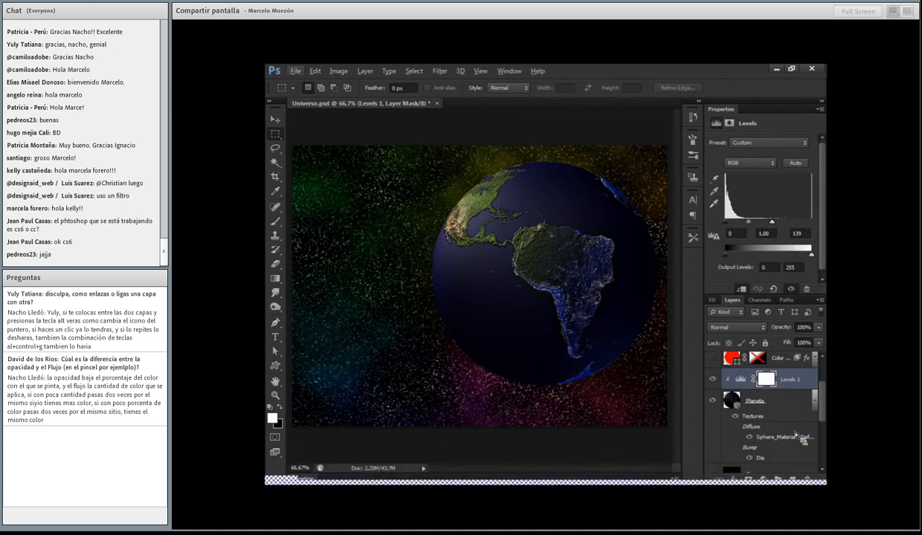
Step: Create a new layer above Levels 1 in Screen mode, filled with the Screen-neutral color (black)
alt+click(794, 480)
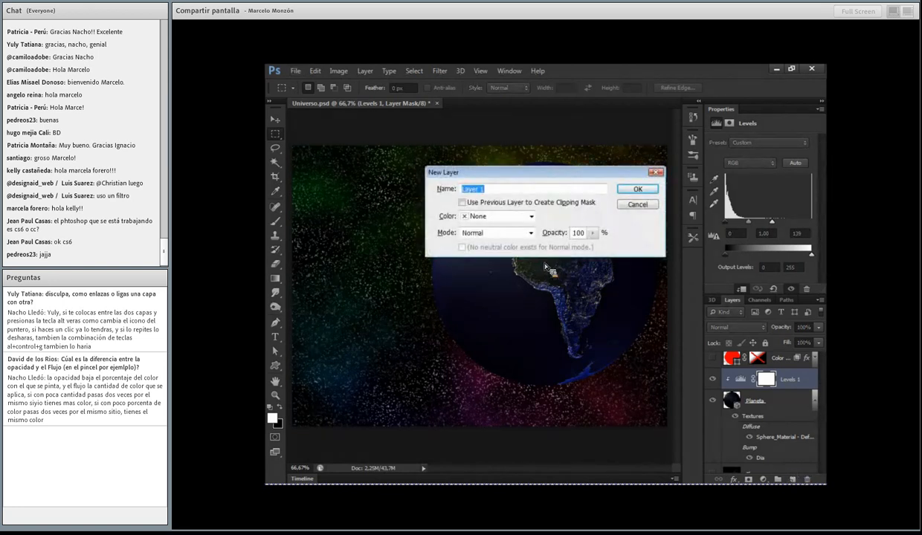
click(493, 234)
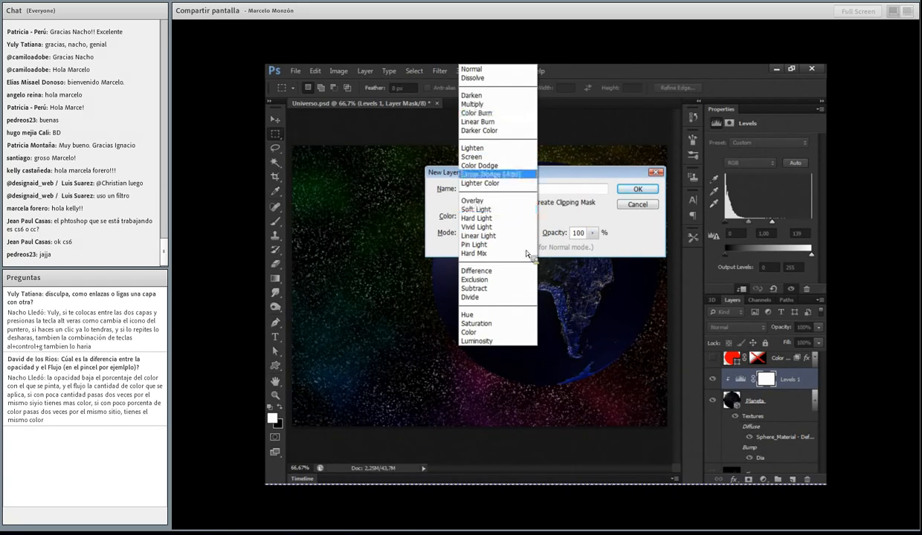
click(631, 238)
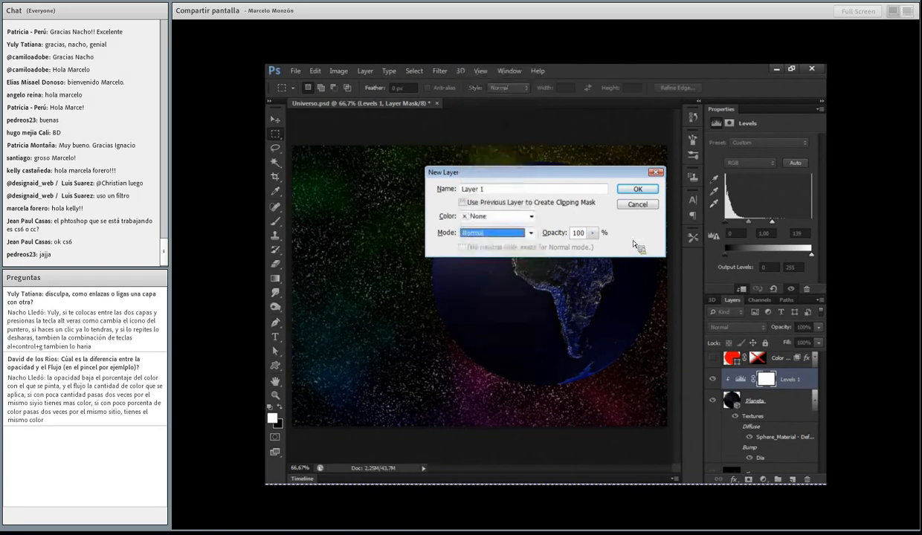
click(508, 233)
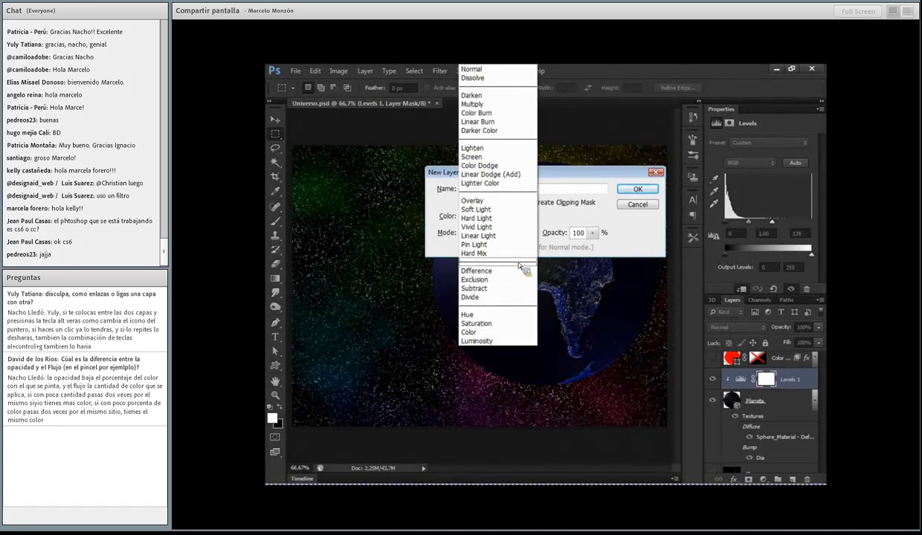
click(490, 158)
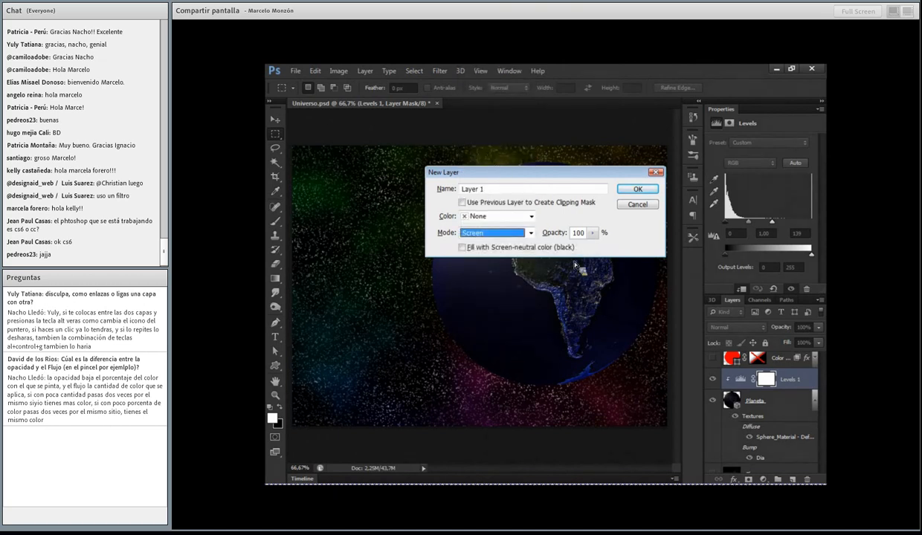
click(462, 248)
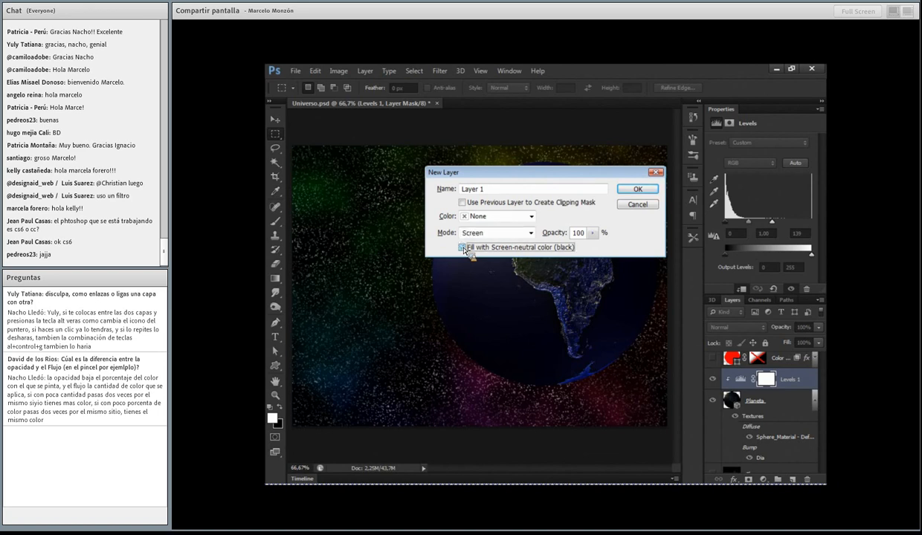
click(635, 191)
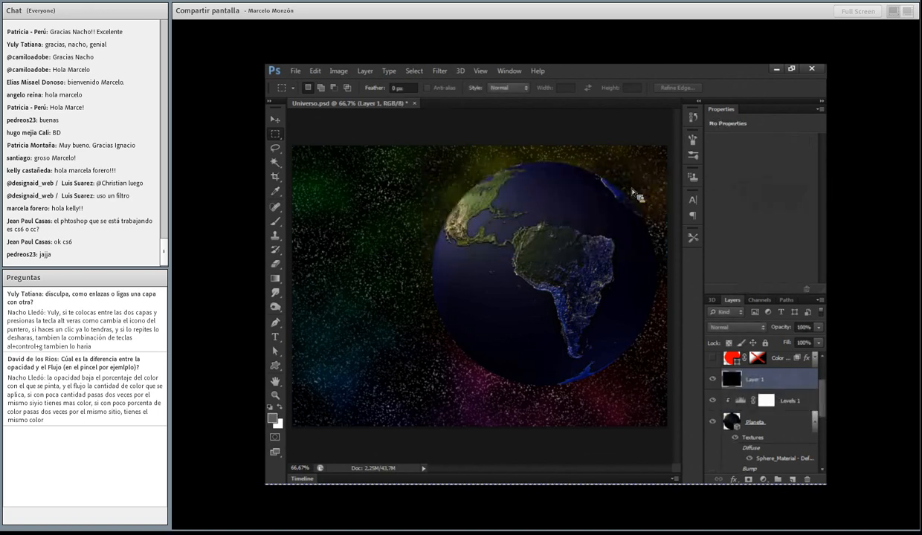
Step: Preview the Lens Flare filter on the black layer without applying it, and delete that layer
click(439, 71)
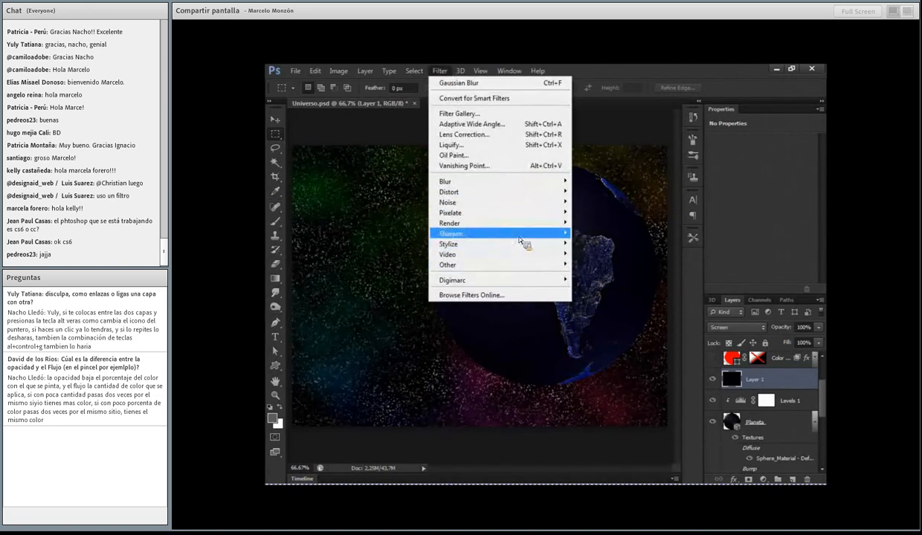
mouse_move(525, 223)
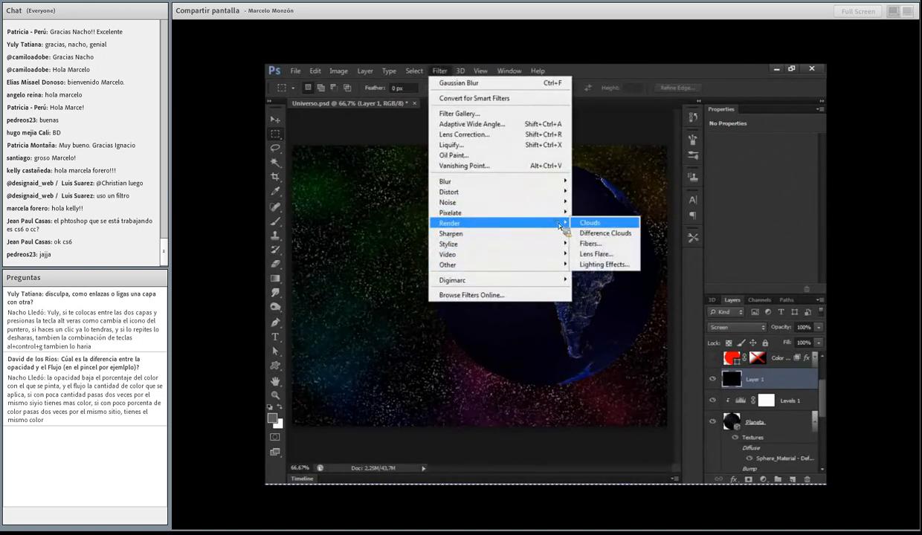
click(599, 253)
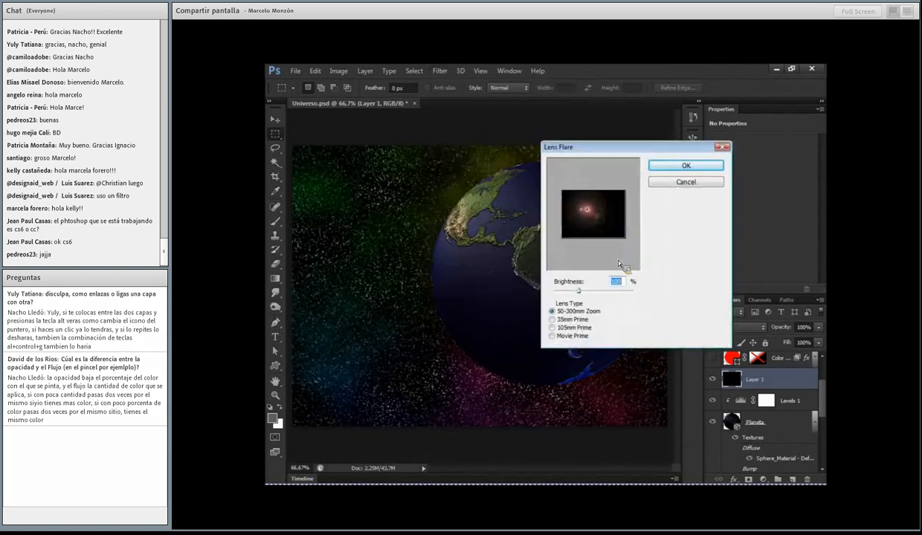
click(687, 186)
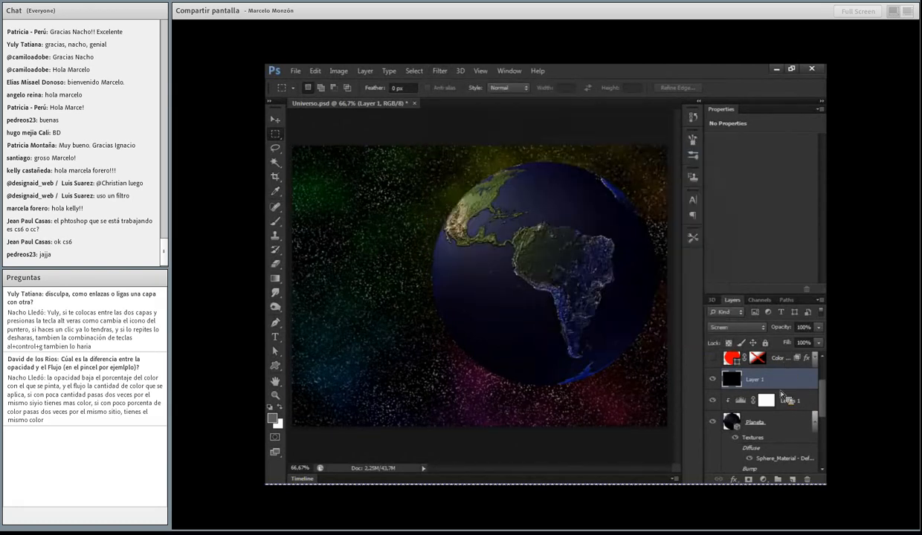
drag(796, 381, 807, 480)
Step: Add an empty layer above Levels 1 and try to apply the Lens Flare filter to it
click(795, 481)
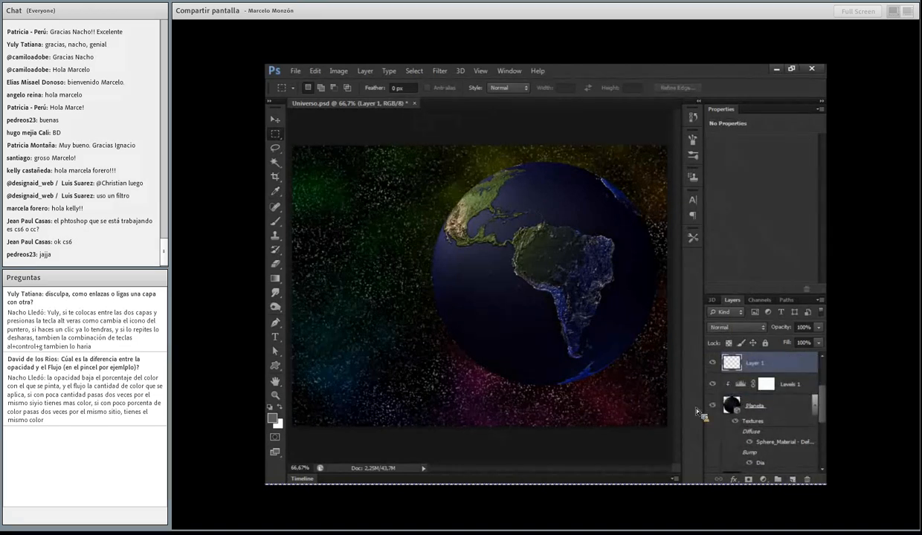
click(439, 71)
mouse_move(494, 223)
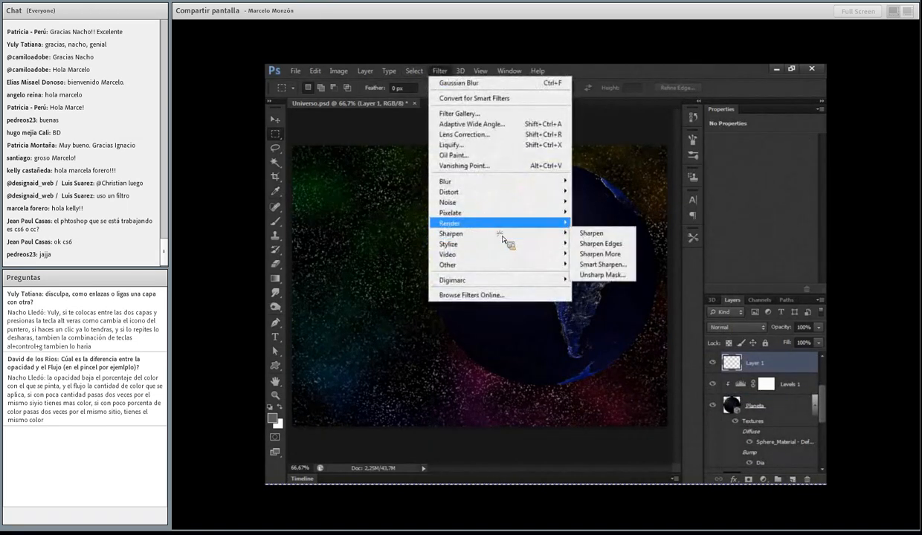
click(599, 254)
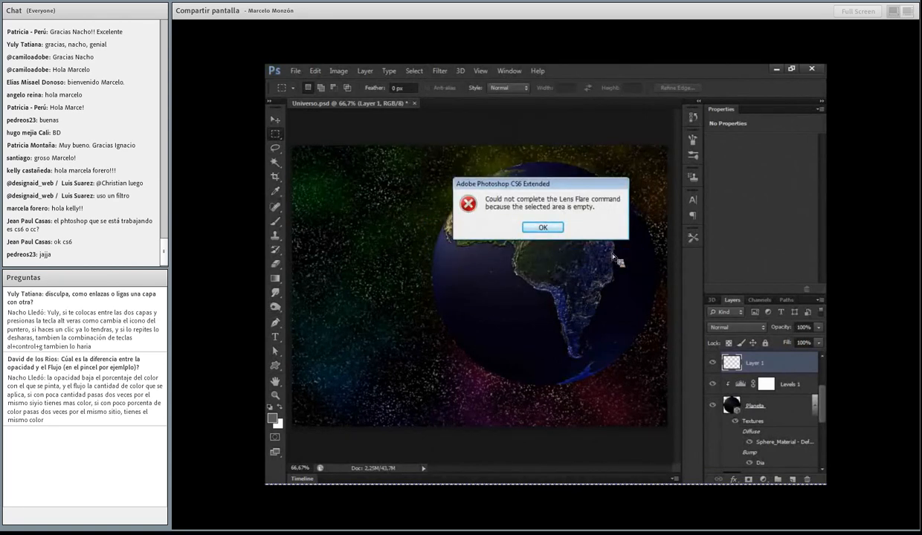
click(552, 230)
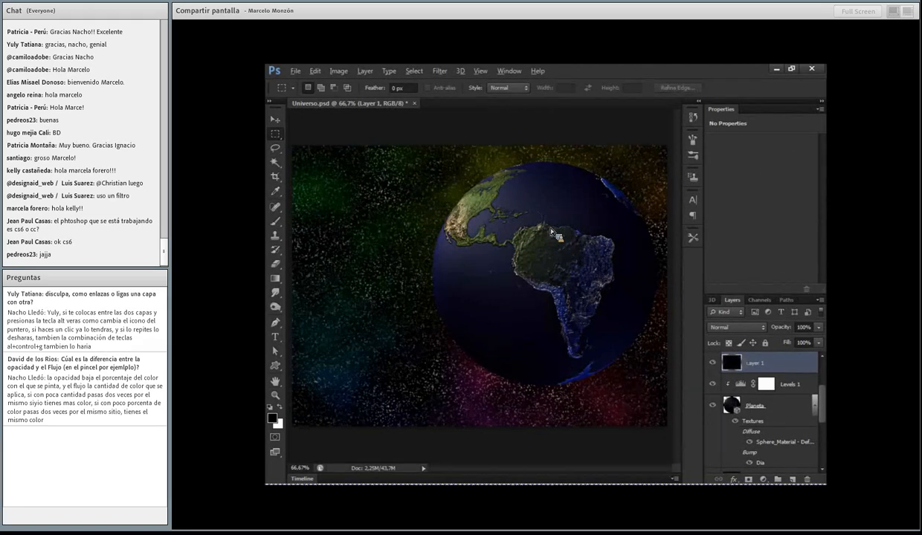
Step: Fill the empty layer above Levels 1 with black and set its blend mode to Screen
key(alt+BackSpace)
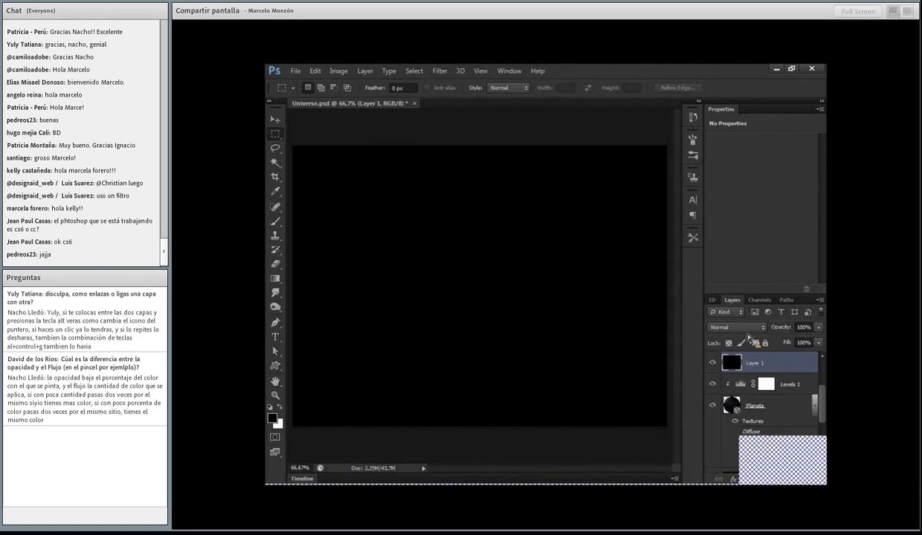
click(736, 327)
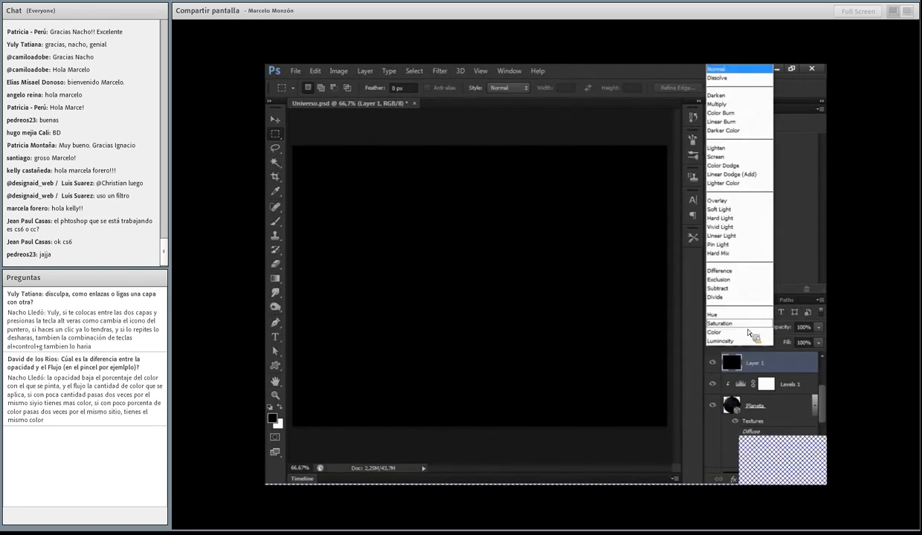
click(722, 158)
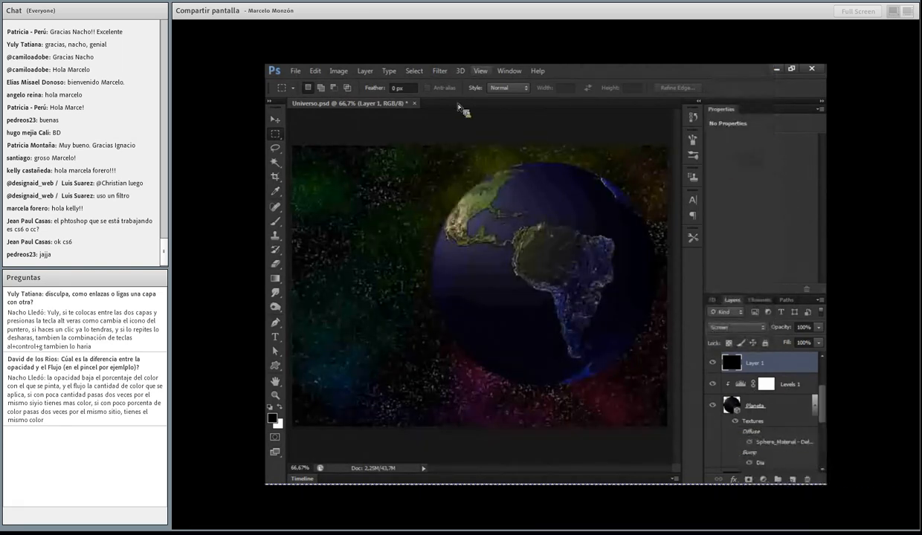
Step: Render a lens flare on the black Screen layer with 100% brightness and the 50-300mm Zoom lens type
click(439, 72)
mouse_move(474, 212)
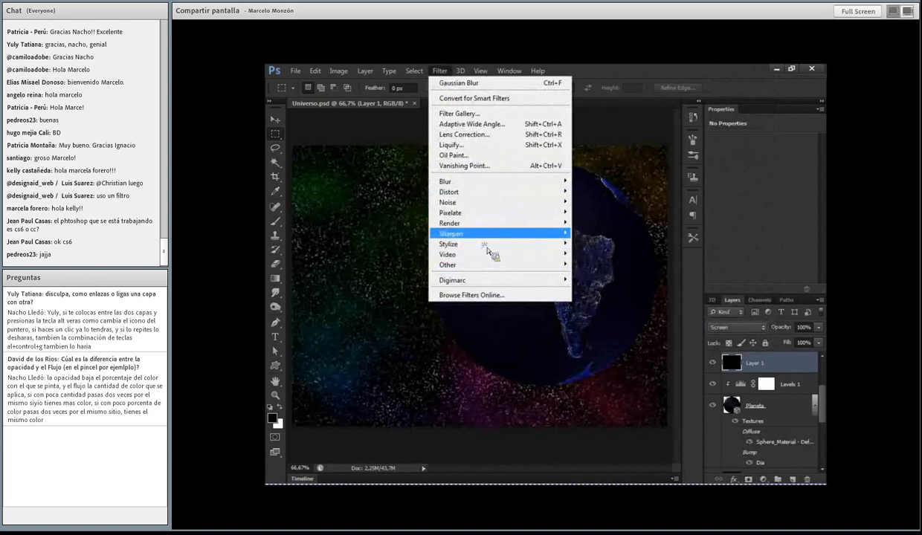
mouse_move(496, 226)
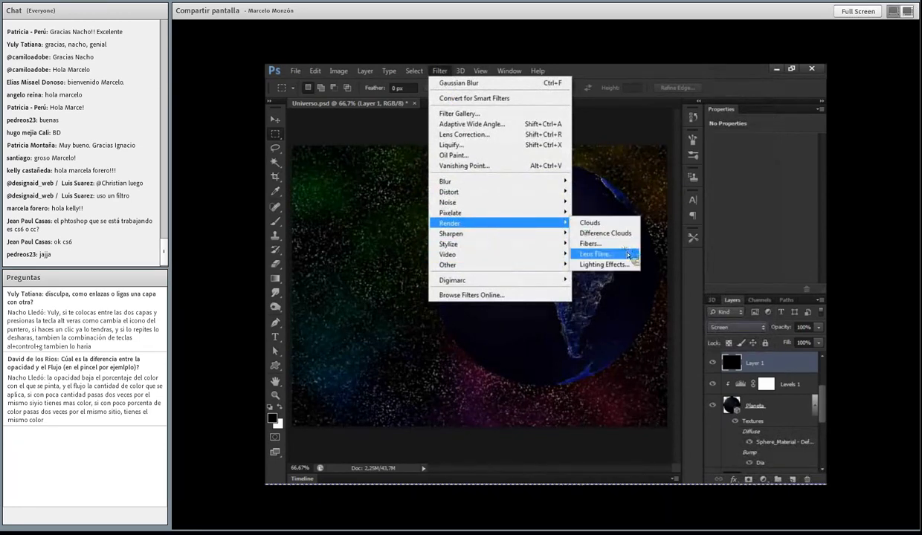
click(625, 254)
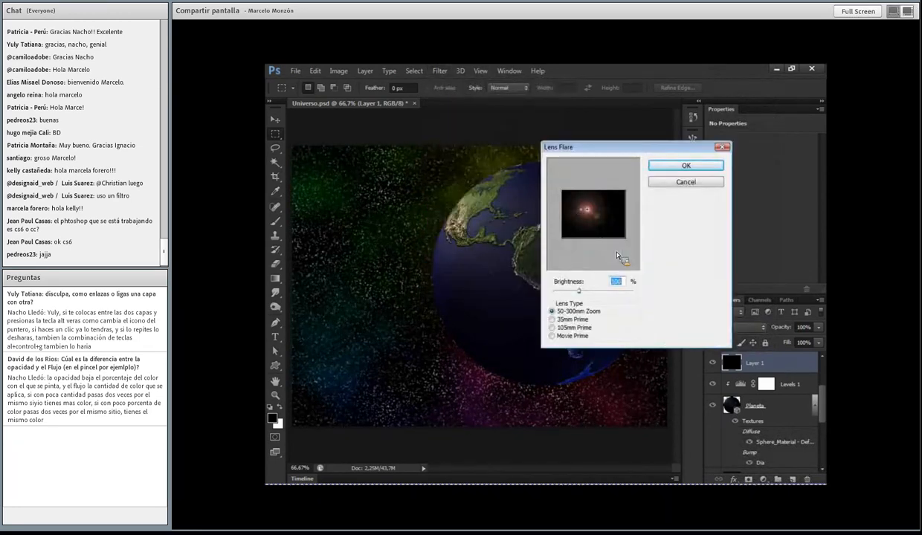
click(686, 165)
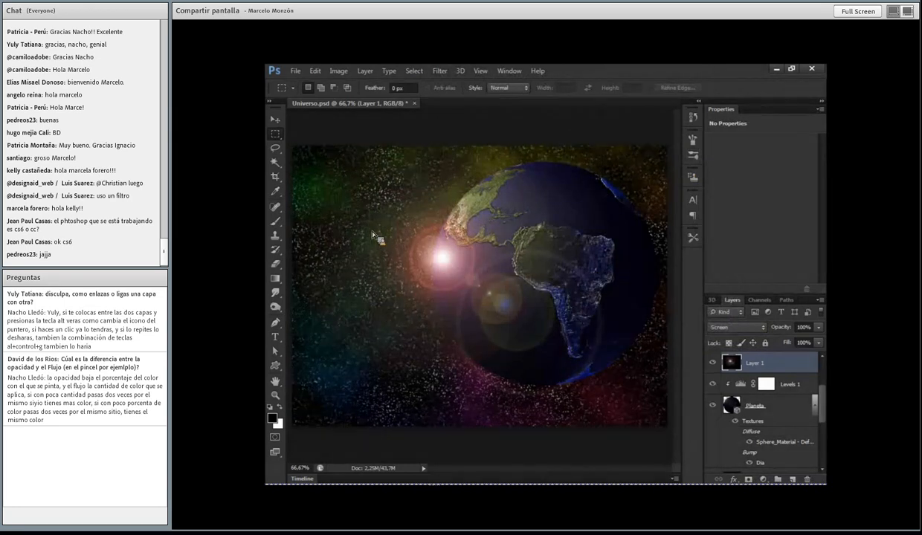
Step: Try moving the flare slightly upward along the planet's western edge with the Move tool, and undo the move
key(v)
drag(440, 265, 443, 247)
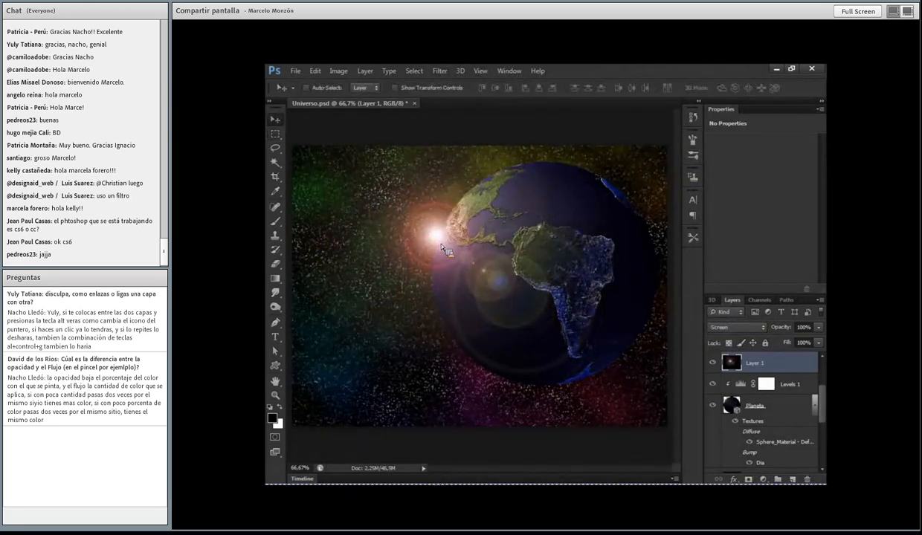
key(ctrl+z)
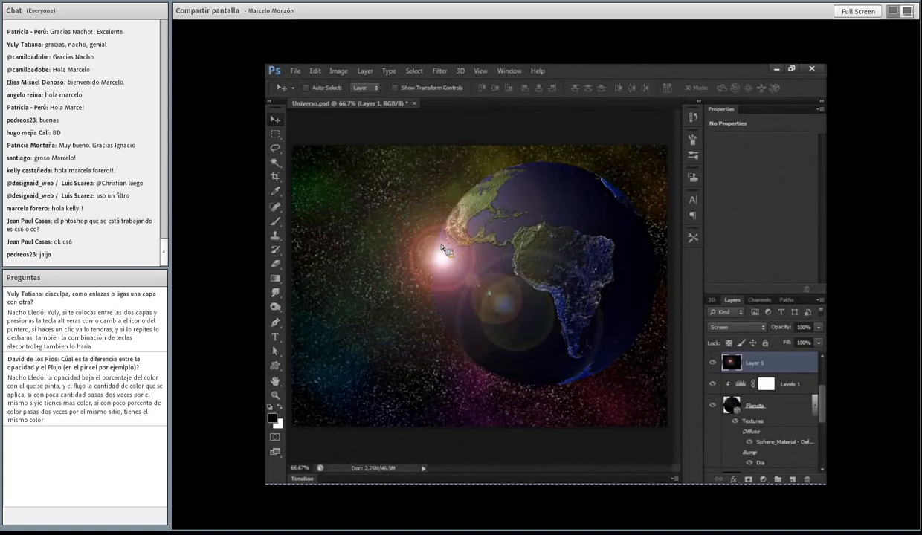
Step: Undo the lens flare filter on the black layer and restore it
key(ctrl+alt+z)
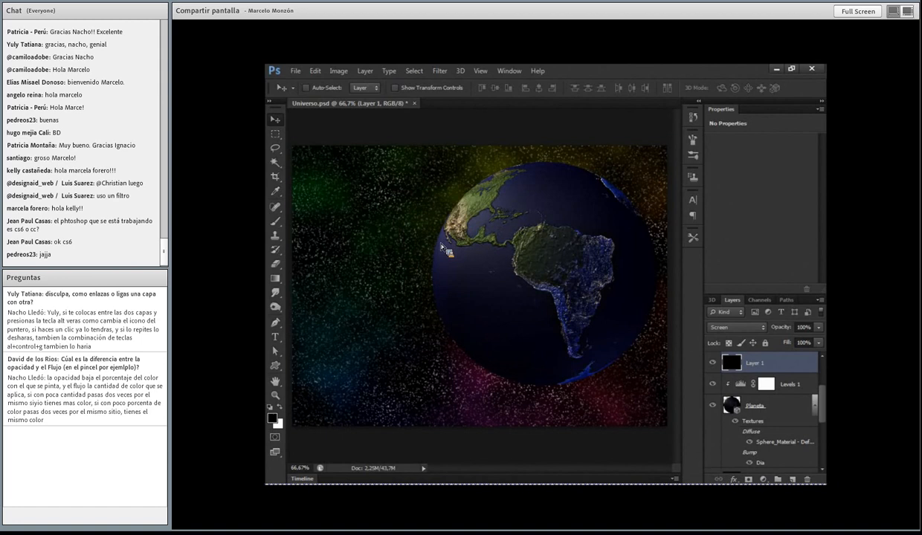
key(ctrl+minus)
key(ctrl+minus)
key(ctrl+minus)
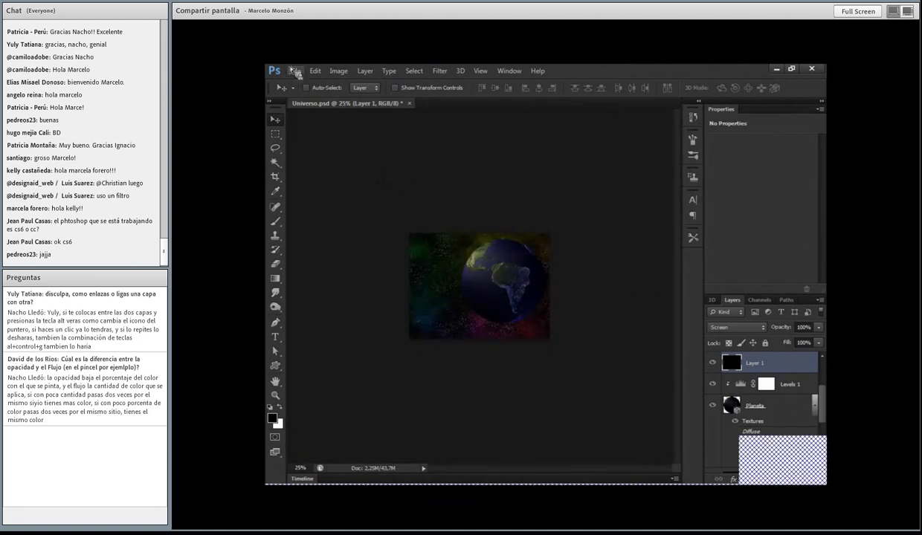
click(316, 71)
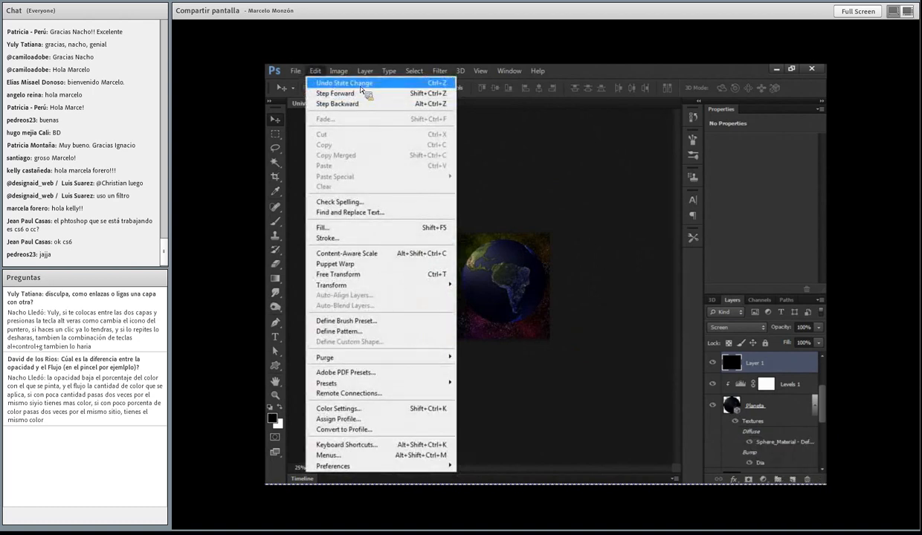
click(361, 86)
Step: Move the lens flare over the lower part of the planet, just west of South America
drag(450, 268, 522, 306)
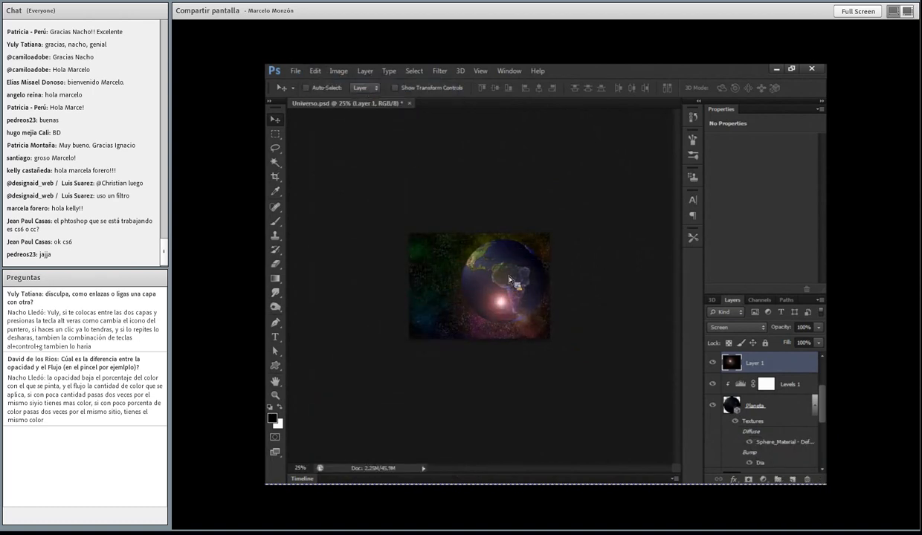
drag(464, 235, 555, 292)
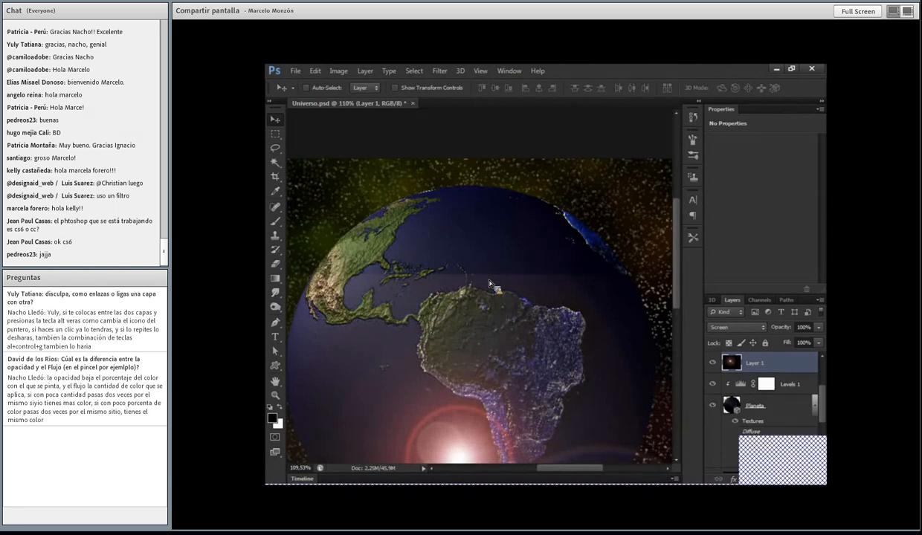
key(ctrl+minus)
key(ctrl+minus)
key(ctrl+minus)
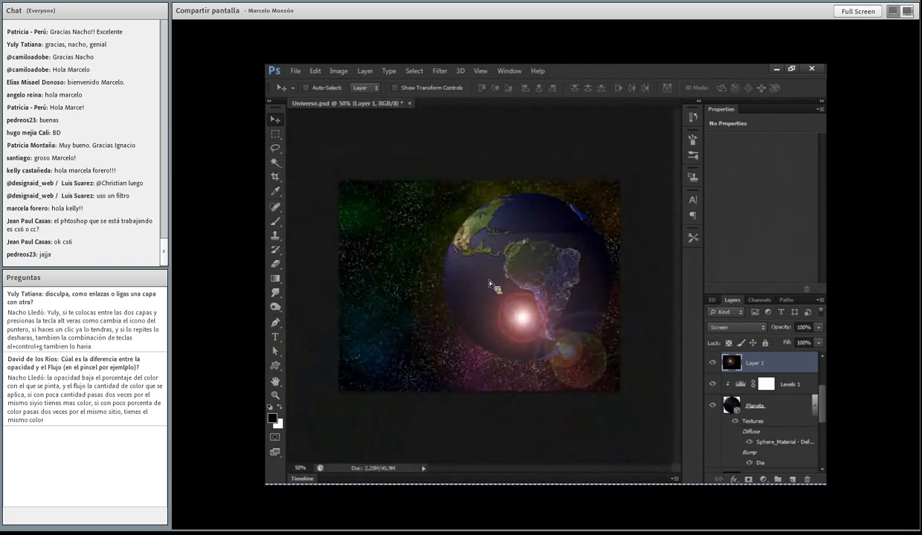
Step: Undo the flare's move and the lens flare, and enlarge the black layer well beyond the canvas with Free Transform
key(ctrl+z)
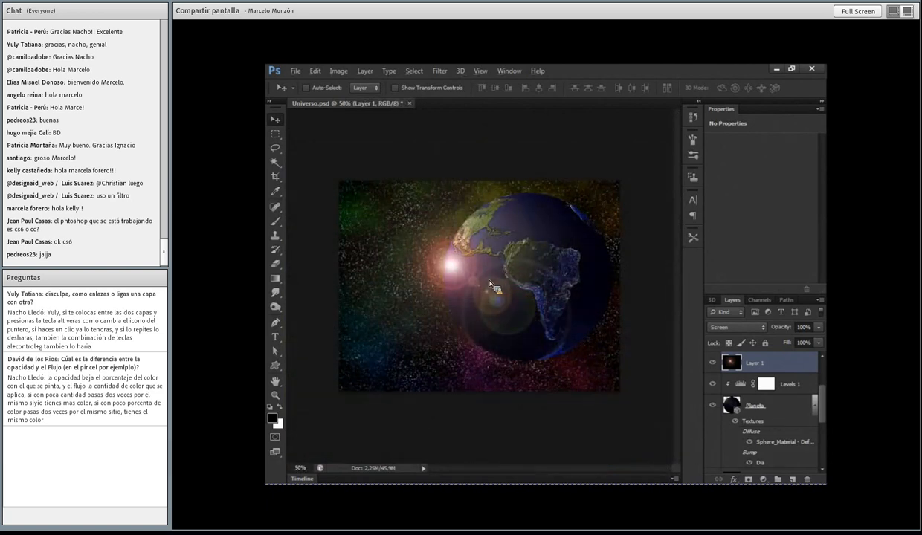
key(ctrl+alt+z)
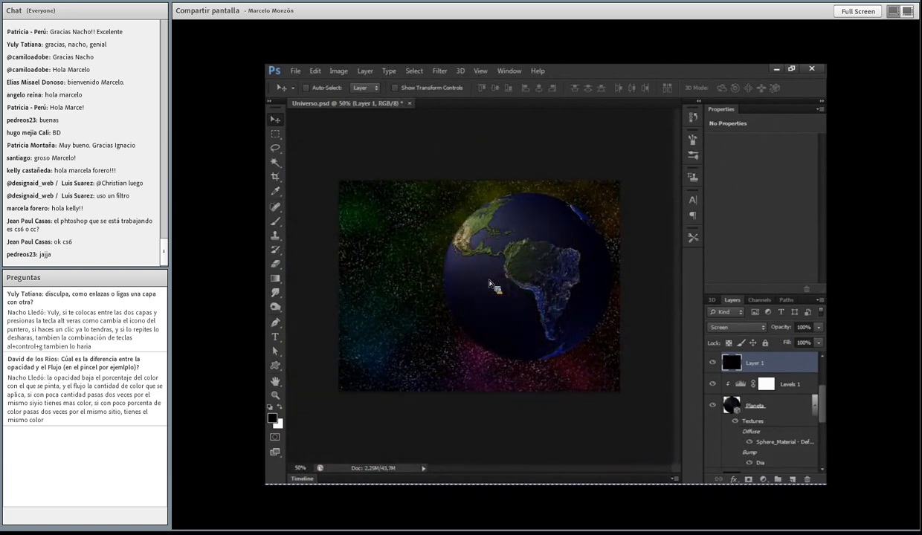
key(ctrl+minus)
key(ctrl+minus)
key(ctrl+minus)
key(ctrl+t)
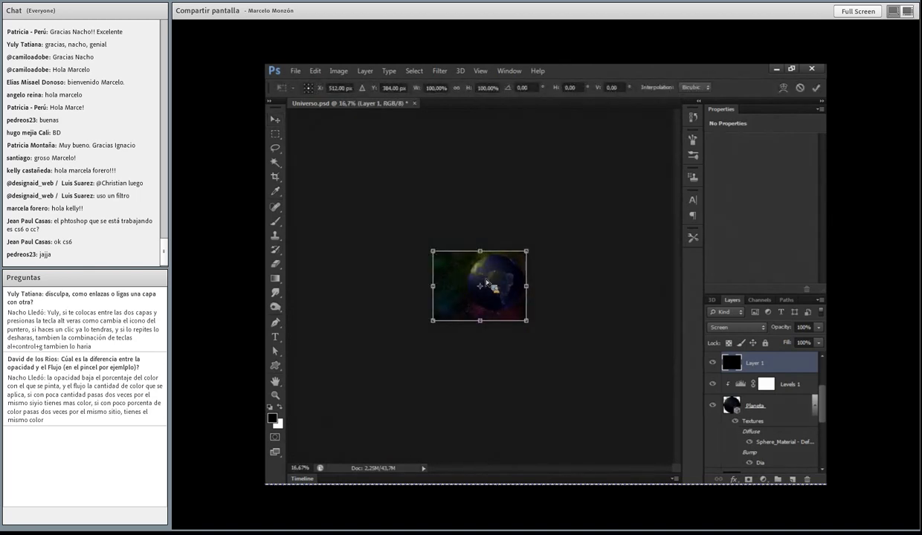
drag(531, 328, 612, 426)
key(Return)
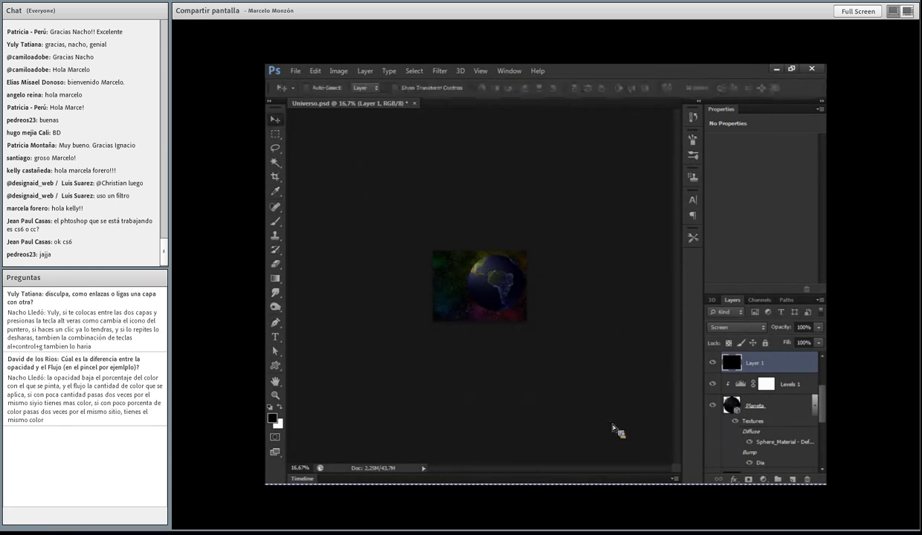
Step: Reapply the last Lens Flare to the enlarged black layer and move the flare toward the planet's western edge
click(442, 71)
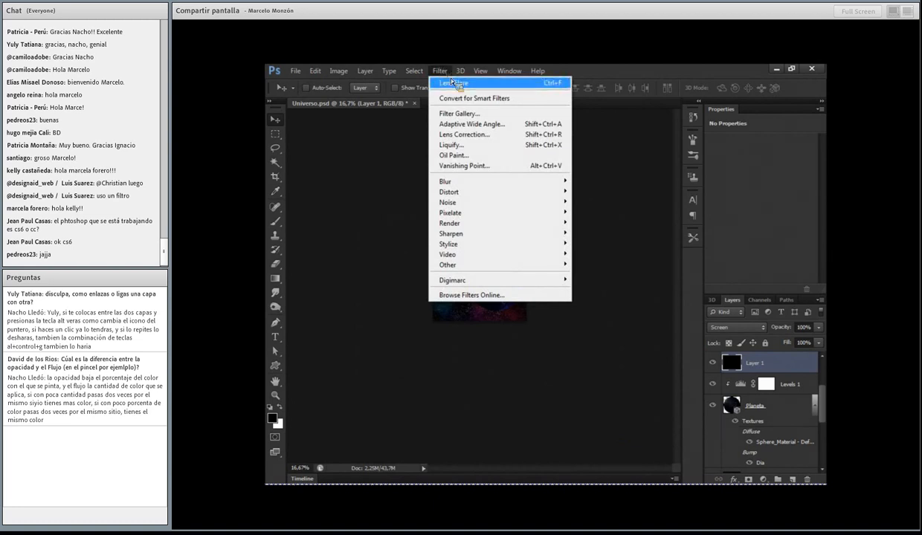
click(457, 85)
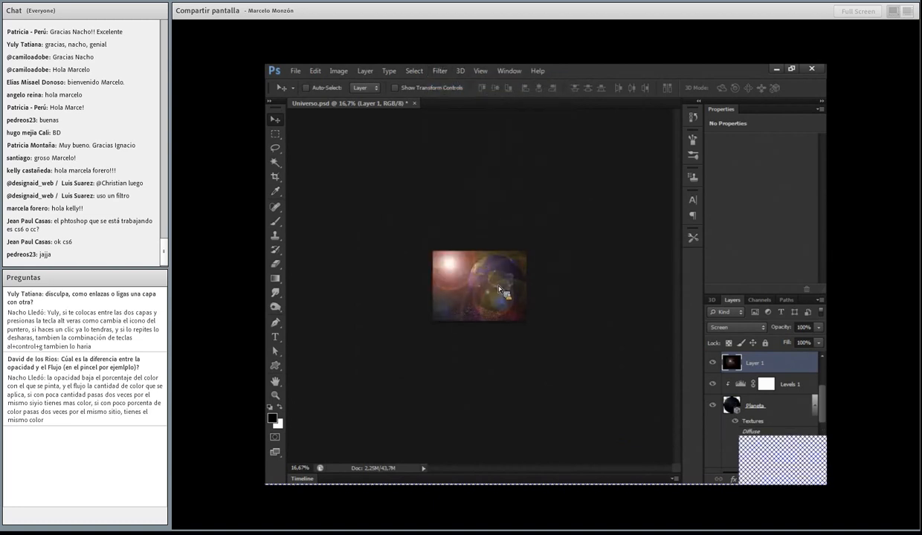
drag(457, 264, 475, 284)
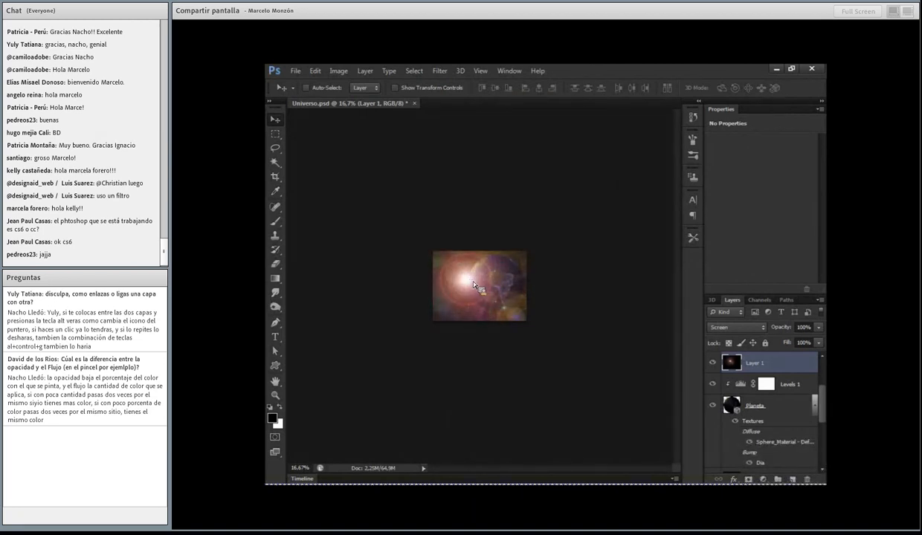
Step: Scale the flare layer down to about 52% and place the flare at the planet's upper-left edge
key(ctrl+t)
drag(644, 422, 588, 386)
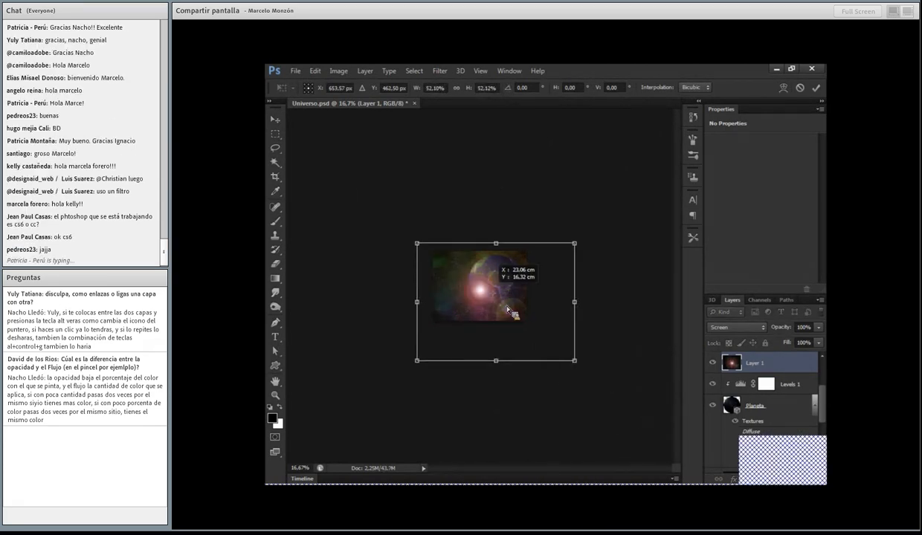
mouse_move(489, 293)
mouse_down()
mouse_move(484, 276)
mouse_move(468, 286)
mouse_move(476, 297)
mouse_up()
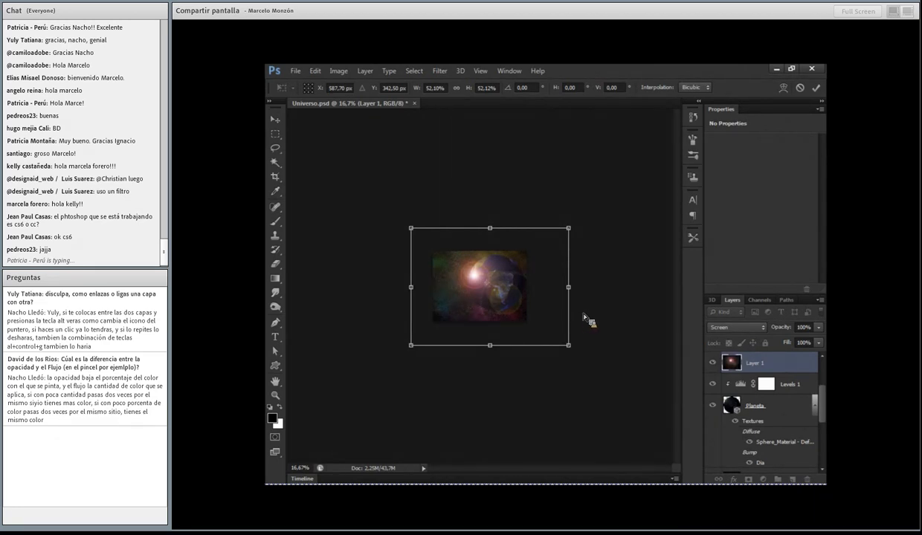
key(Return)
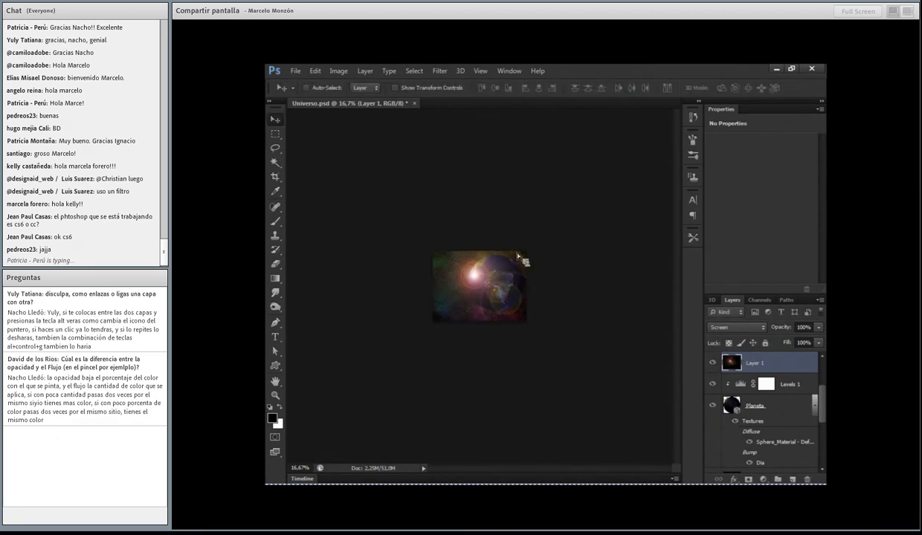
Step: Delete Layer 1 and show the red Color Fill glow layer and the Flare layer above the planet
drag(782, 363, 808, 479)
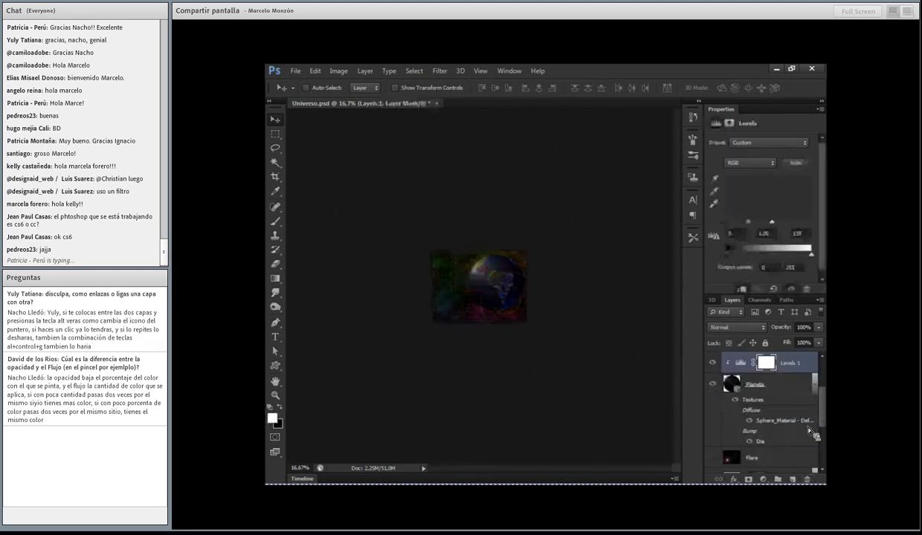
scroll(793, 423, up, 3)
click(713, 405)
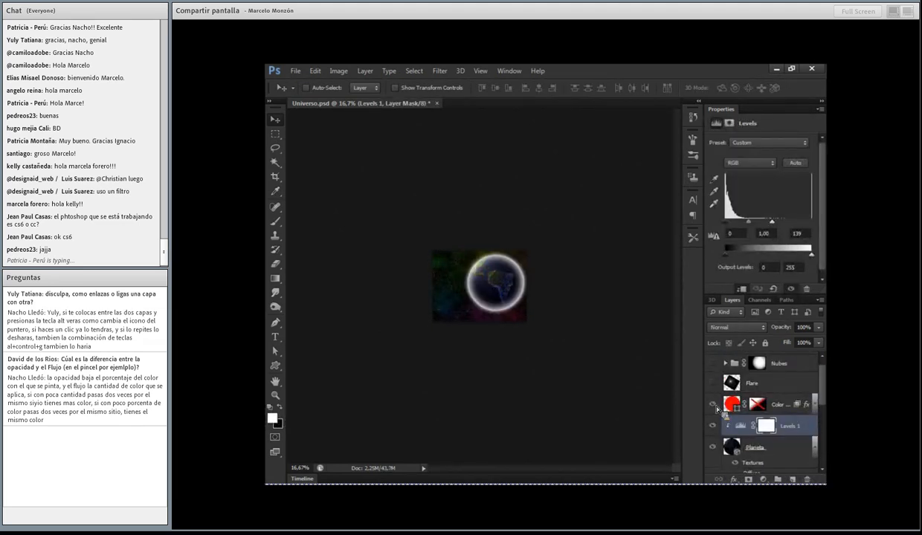
drag(459, 252, 519, 320)
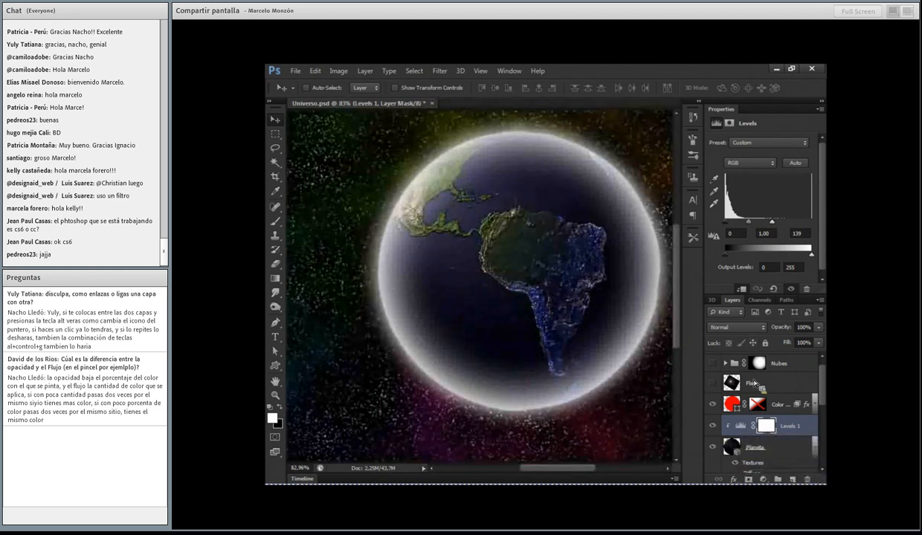
click(714, 383)
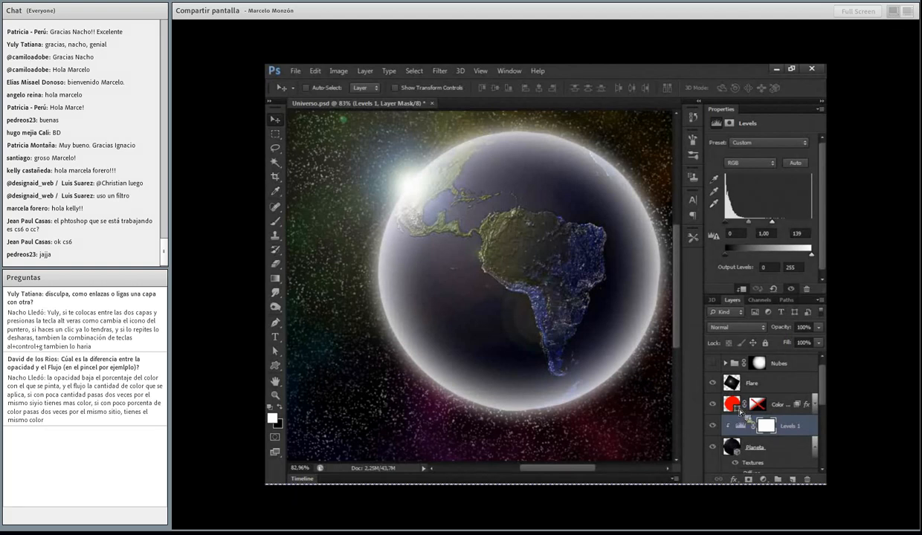
Step: Expand the Color Fill 1 layer's effects list, re-enable its layer mask and widen the layer list
click(815, 404)
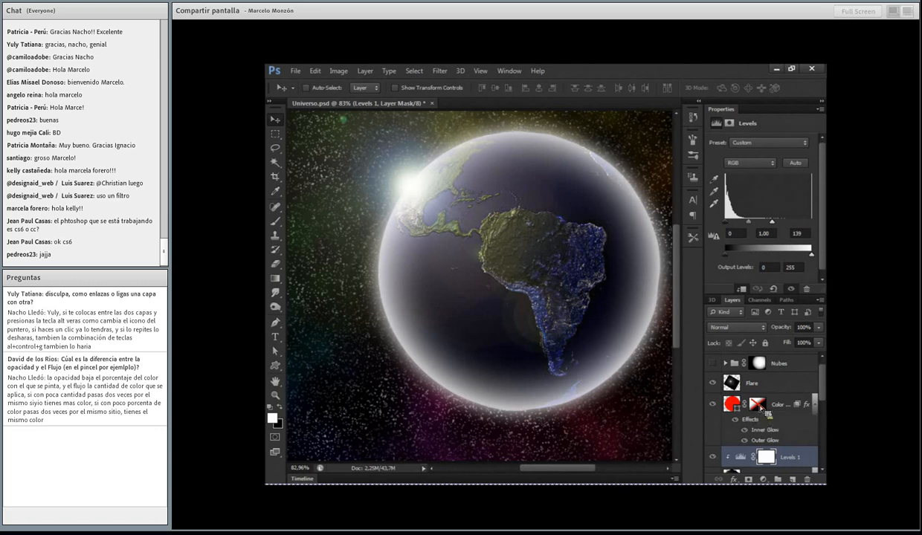
shift+click(765, 411)
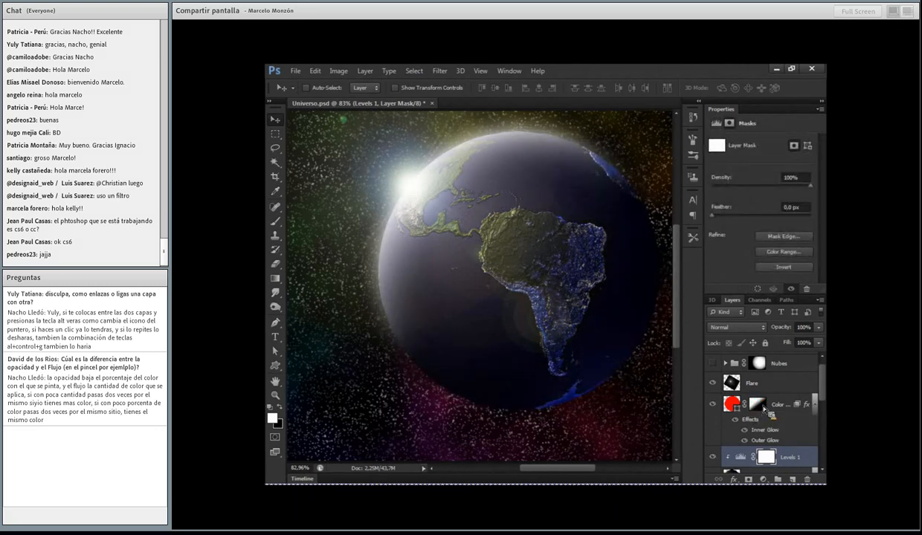
drag(813, 417, 671, 418)
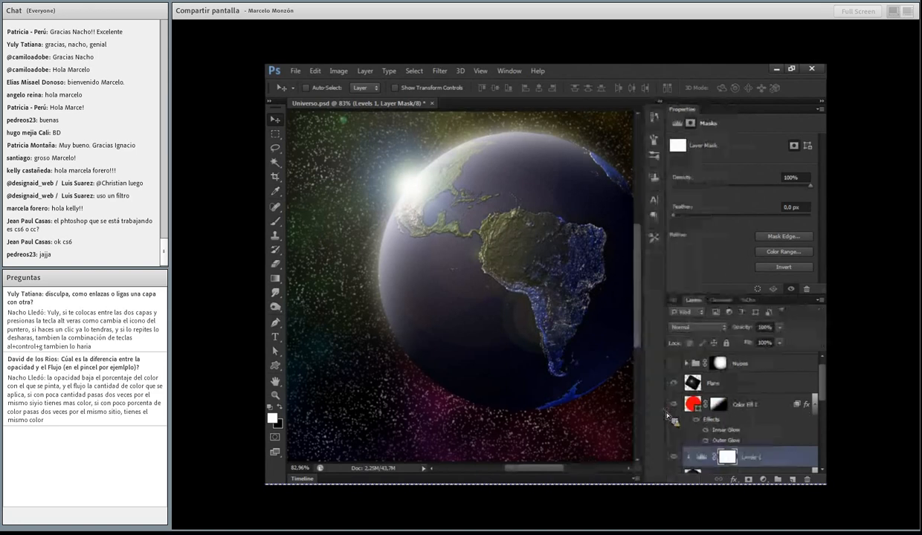
Step: Toggle Layer Mask Hides Effects in the Color Fill 1 layer's blending options, leaving it off
double_click(787, 405)
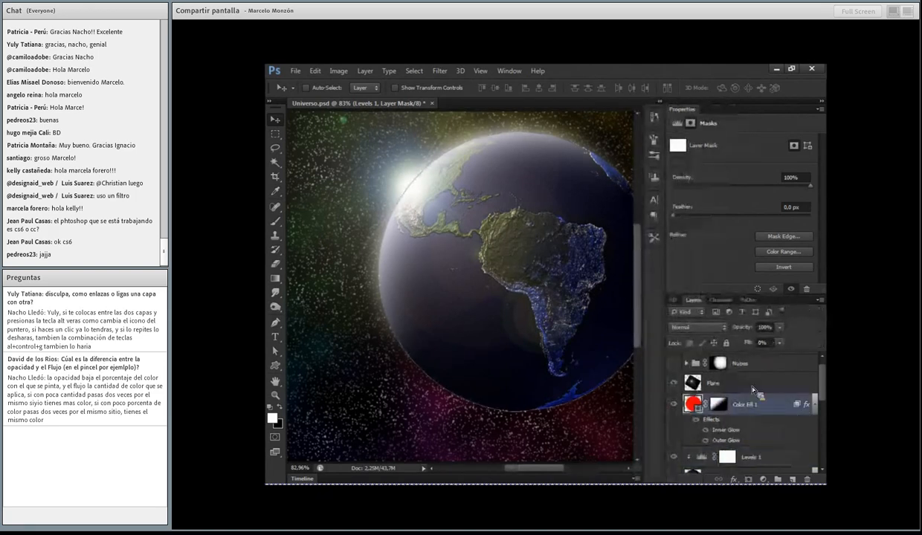
click(664, 324)
click(666, 325)
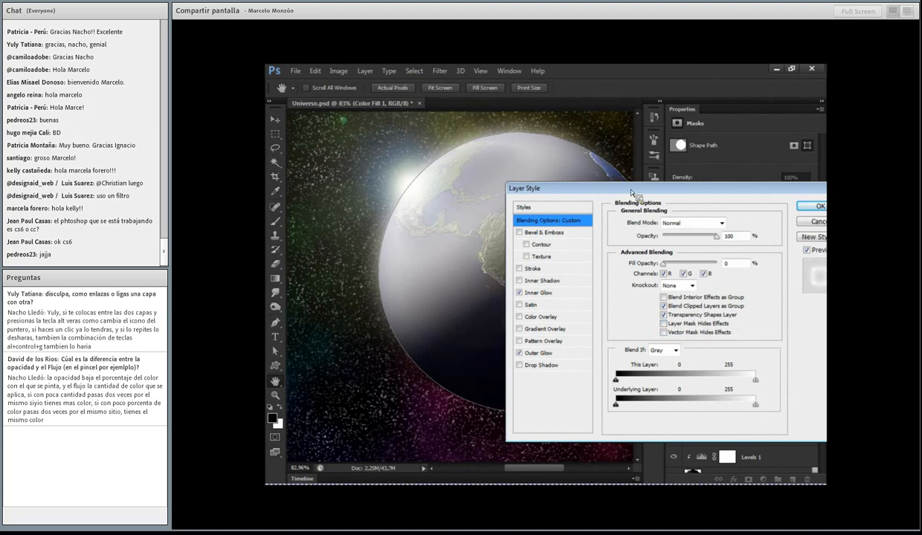
drag(631, 190, 679, 250)
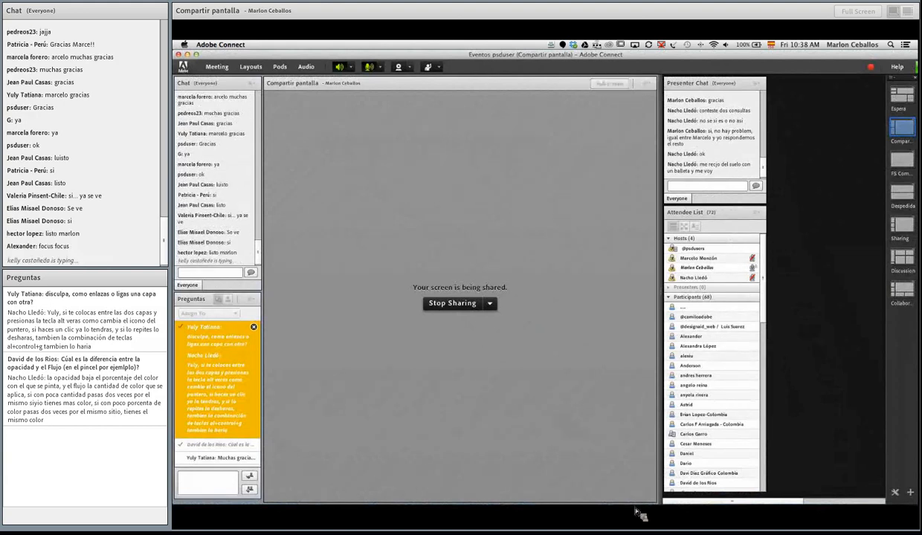
Step: Switch to Photoshop CC and open the portrait Fotolia_49700977_Subscription_XXL.jpg
mouse_move(644, 507)
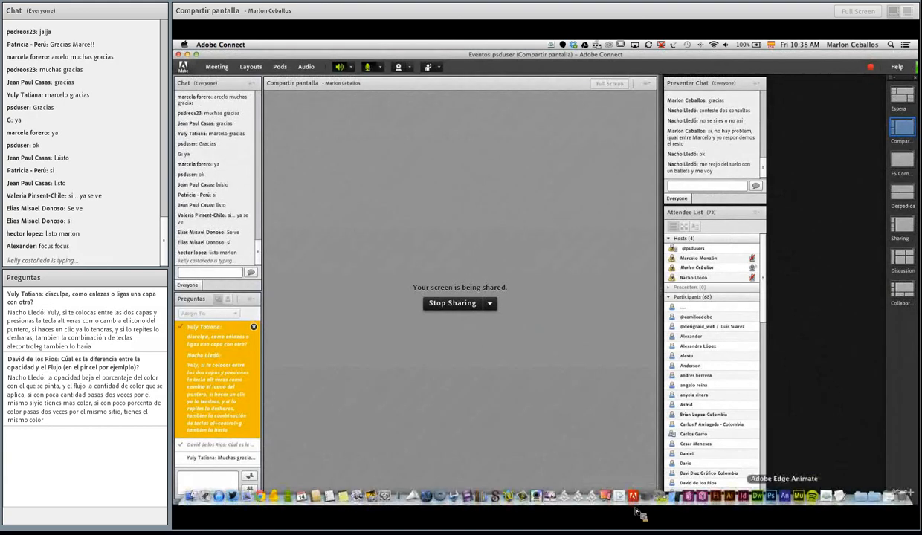
click(771, 496)
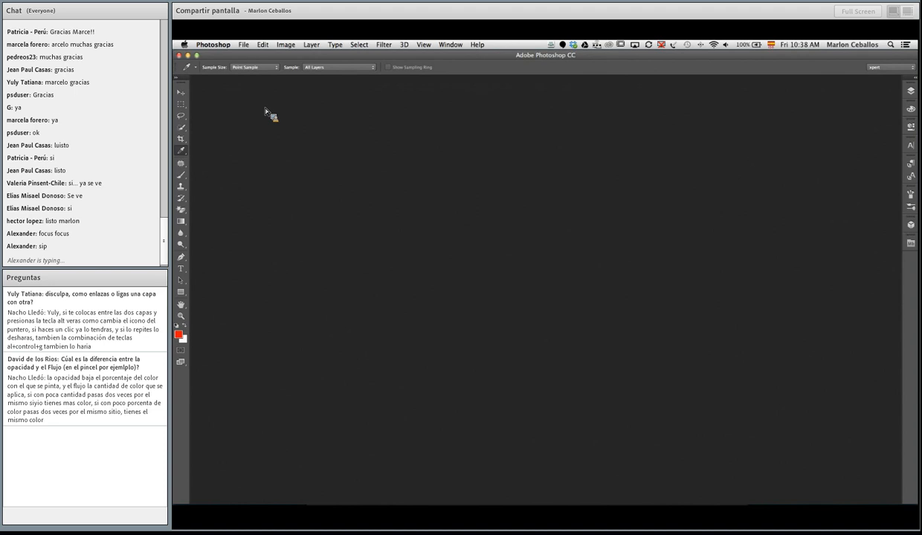
click(243, 44)
mouse_move(264, 98)
click(395, 98)
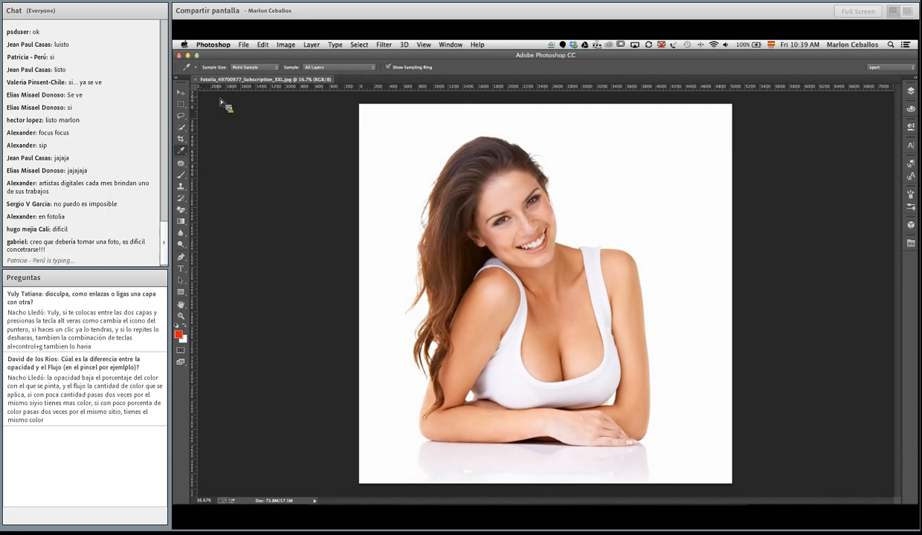
Step: Open the Smart Sharpen filter for the portrait and bring the woman's eyes into its preview
click(384, 44)
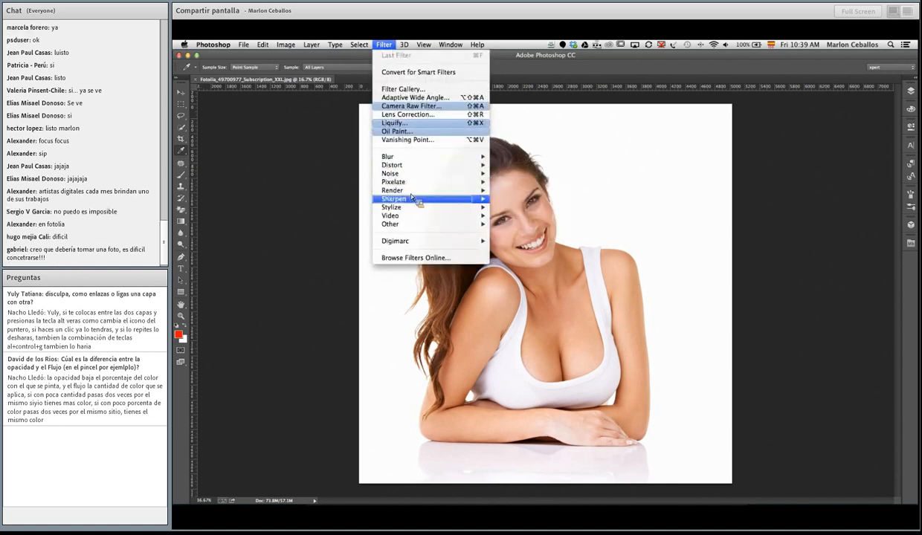
mouse_move(406, 203)
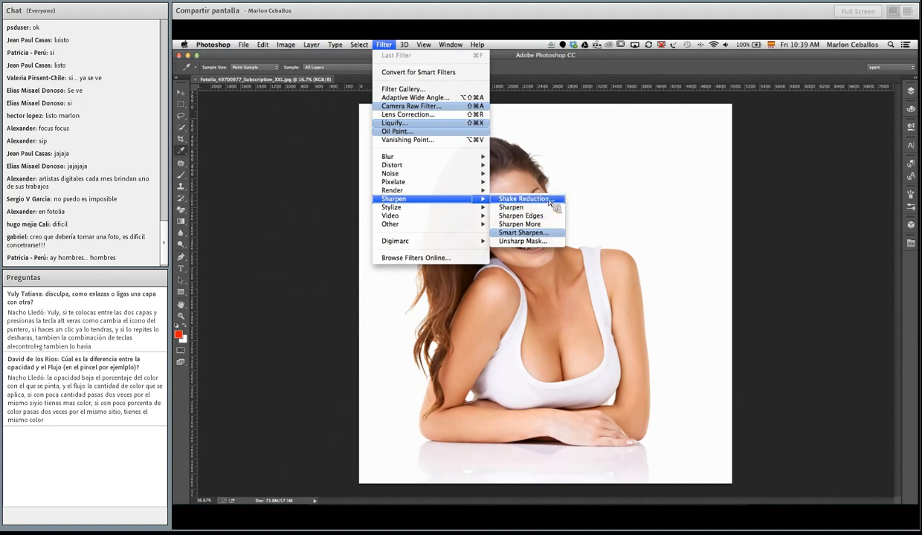
click(523, 233)
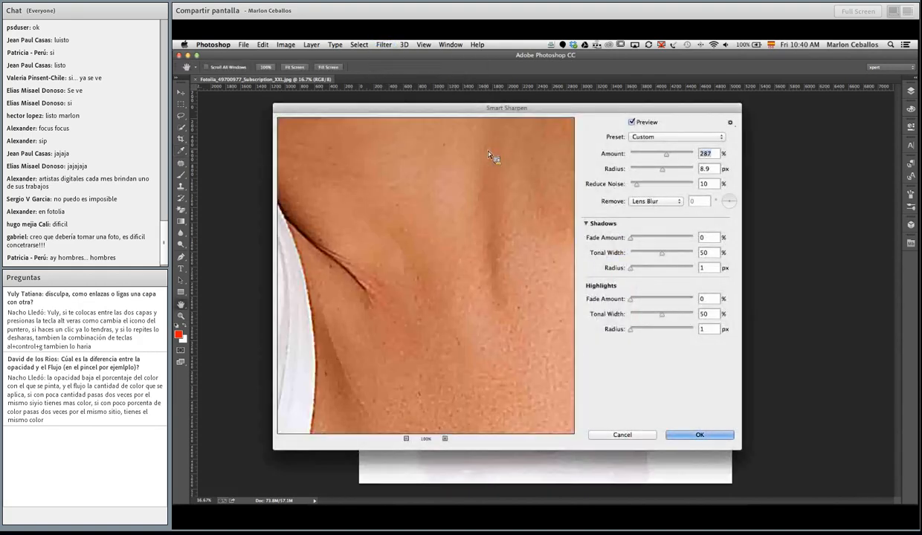
drag(488, 154, 511, 342)
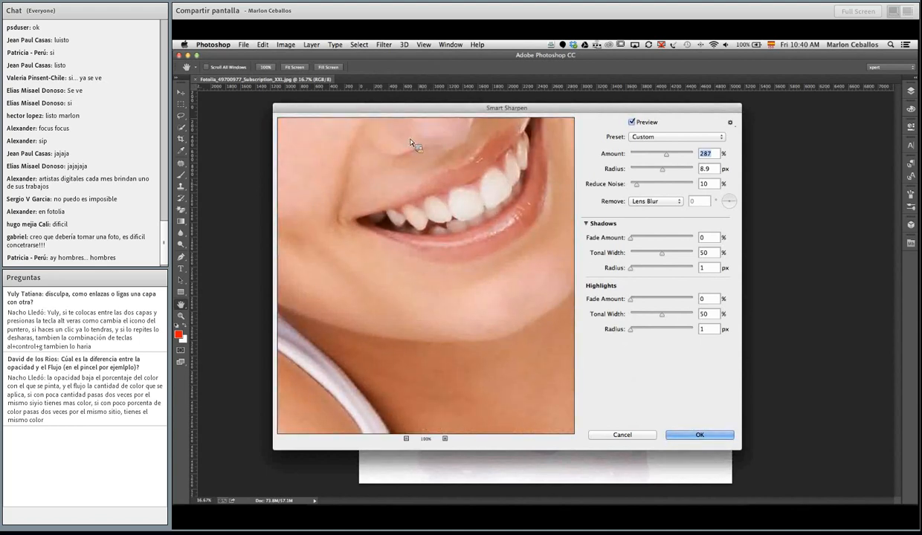
drag(412, 145, 474, 378)
drag(450, 160, 485, 214)
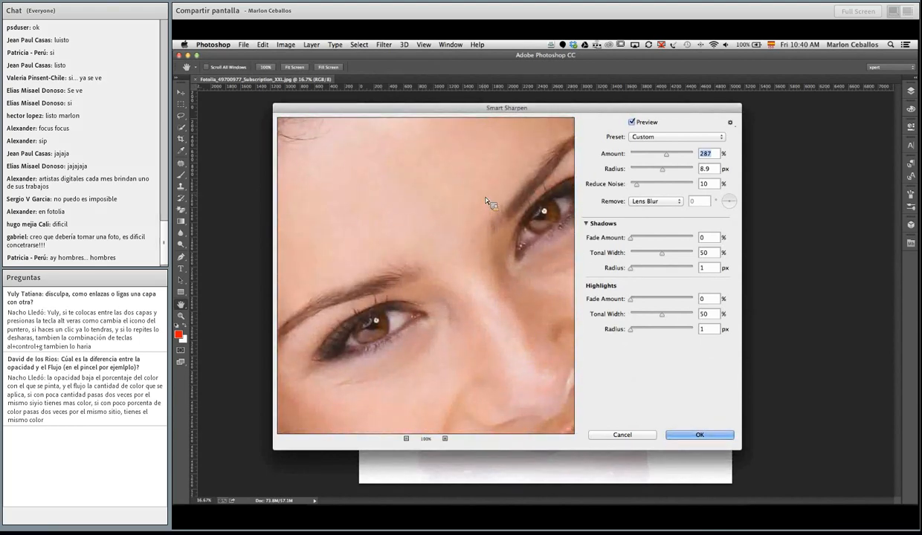
Step: Reposition the Smart Sharpen dialog over the image and collapse its Shadows / Highlights settings
drag(409, 107, 359, 92)
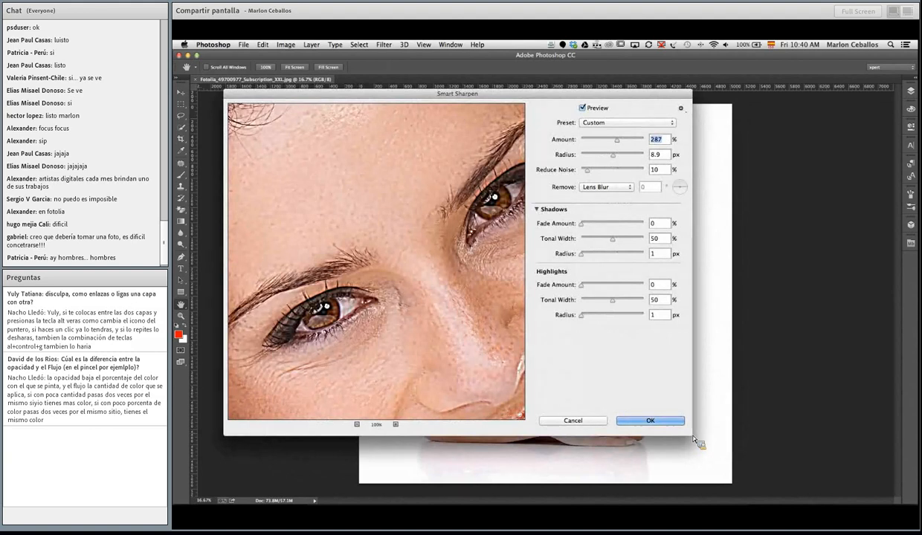
drag(564, 102, 599, 103)
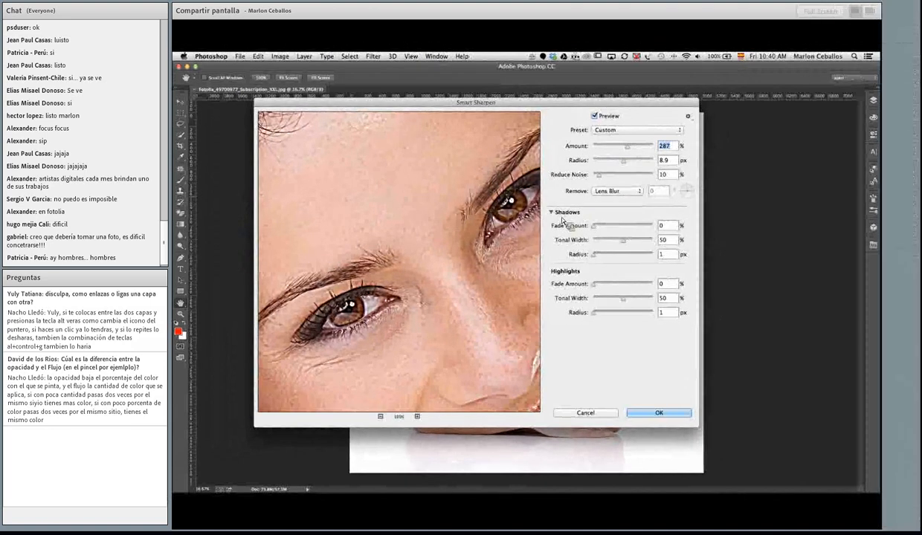
click(572, 208)
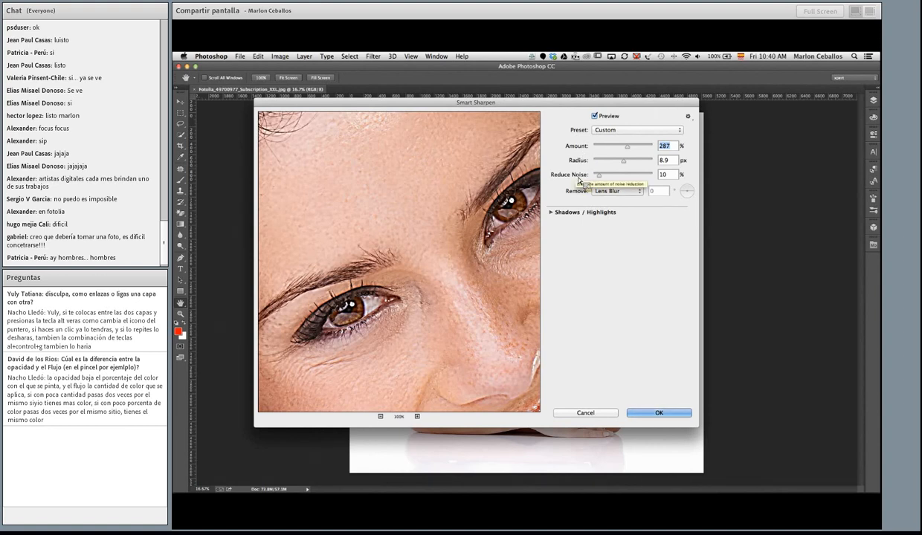
Step: Try Smart Sharpen amounts of 397% and 379%, and set the Radius to 1.0 px and the Amount to 401%
mouse_move(632, 152)
mouse_down()
mouse_move(622, 152)
mouse_move(643, 152)
mouse_up()
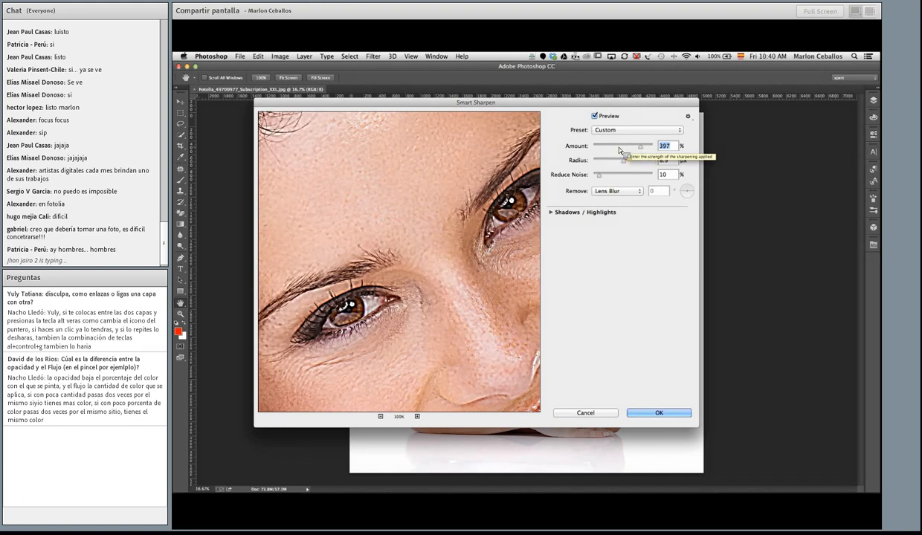
drag(619, 148, 641, 149)
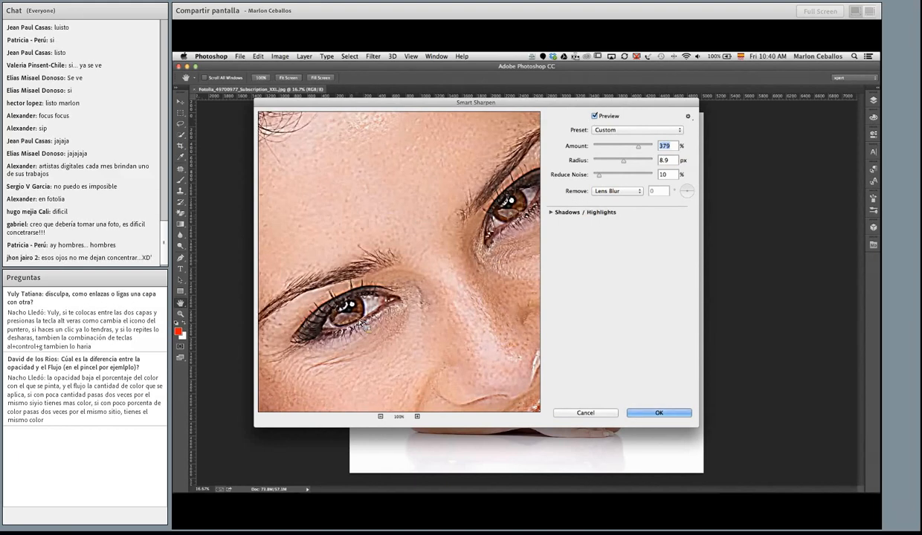
mouse_move(626, 166)
mouse_down()
mouse_move(587, 162)
mouse_move(607, 161)
mouse_move(604, 169)
mouse_move(641, 148)
mouse_move(630, 151)
mouse_up()
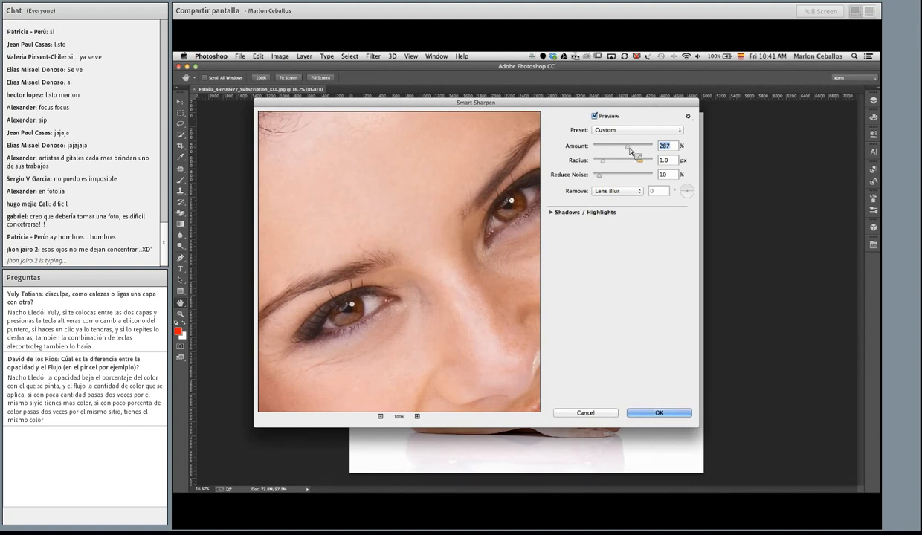
mouse_move(630, 150)
mouse_down()
mouse_move(622, 149)
mouse_move(644, 149)
mouse_move(637, 150)
mouse_up()
drag(489, 107, 484, 110)
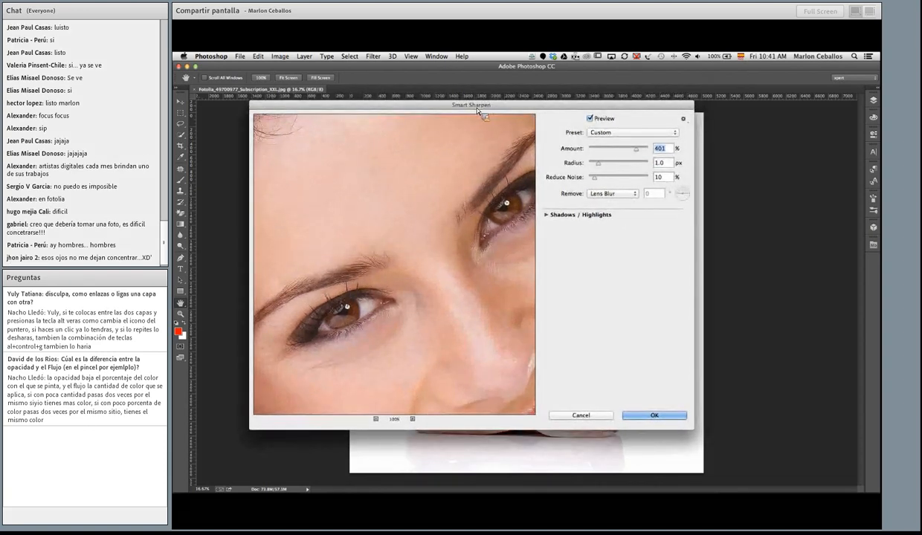
Step: Raise the Smart Sharpen Amount to 500% and enable Use Legacy to compare the older sharpening algorithm on the eyes
drag(624, 153, 658, 154)
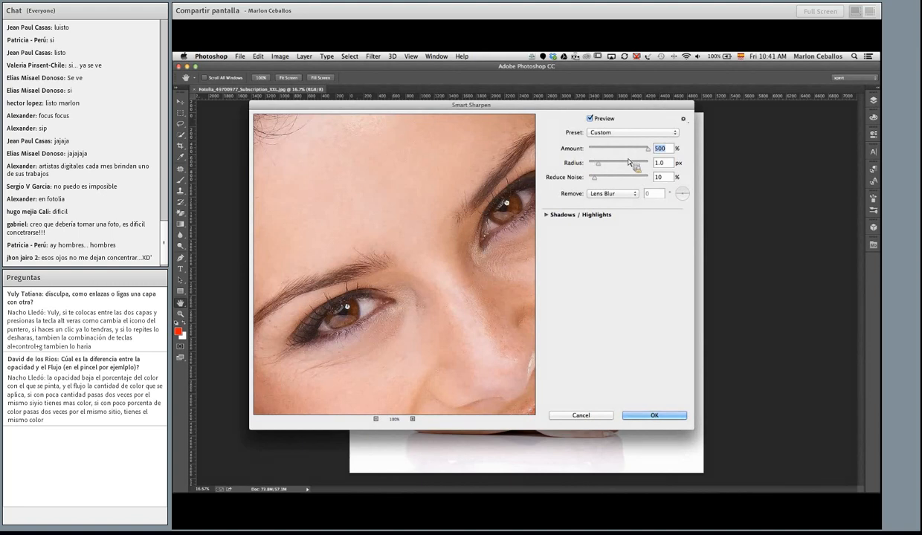
drag(386, 288, 397, 246)
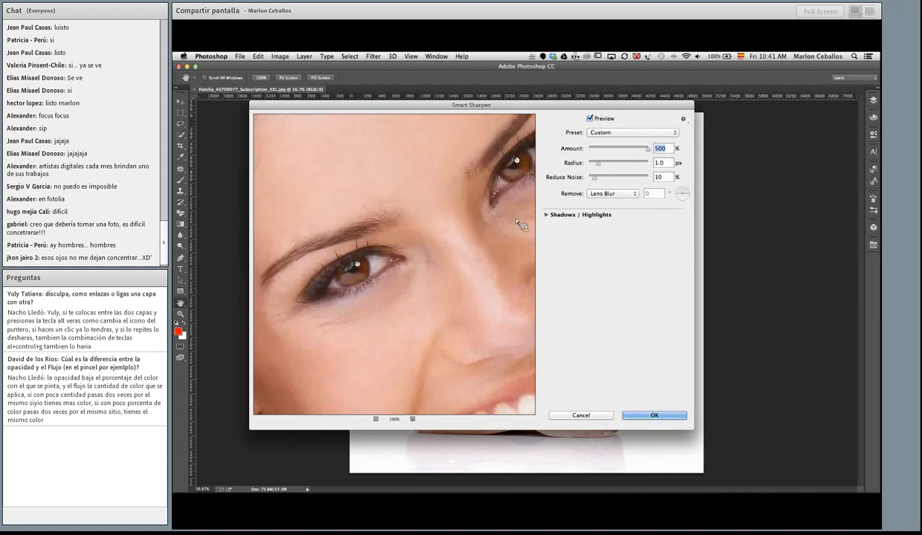
click(683, 119)
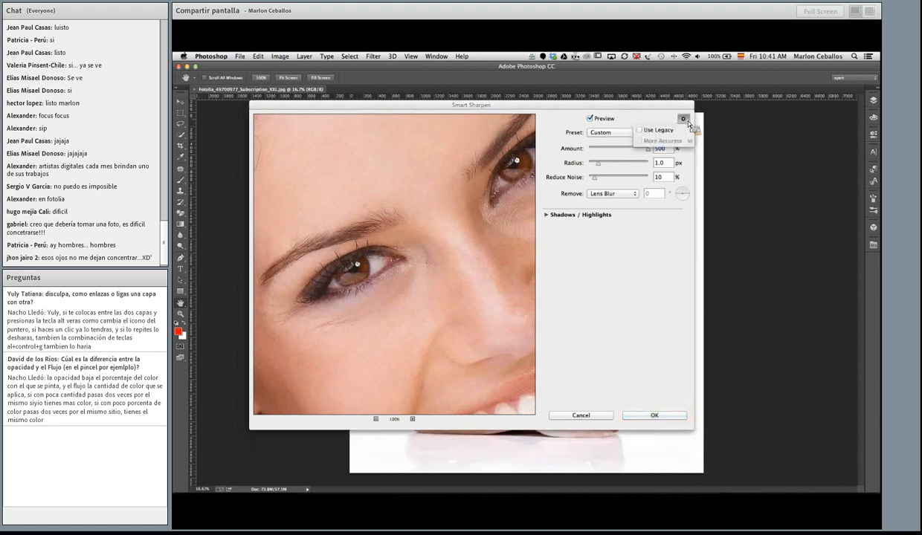
click(647, 131)
click(563, 131)
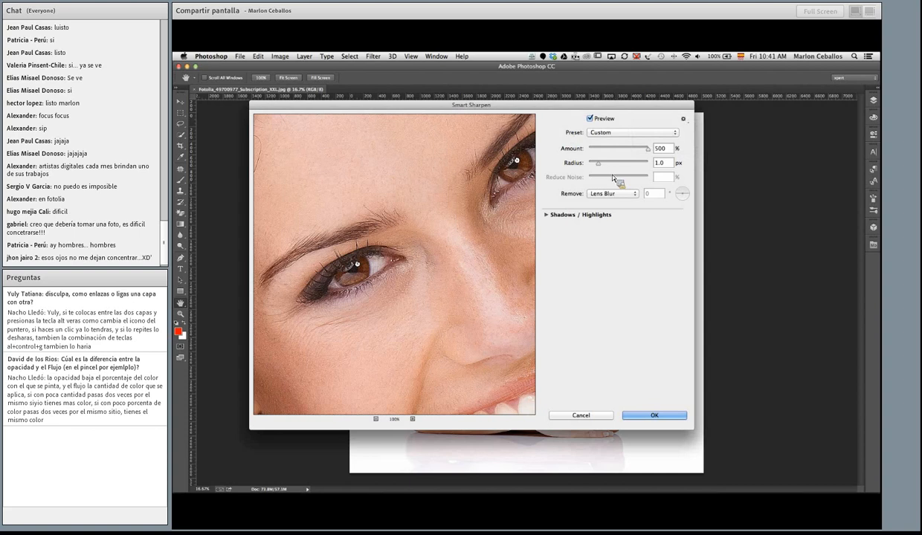
Step: Increase the Smart Sharpen Radius to 6.1 px and toggle Use Legacy to compare both algorithms, leaving it off
drag(602, 165, 618, 164)
click(683, 120)
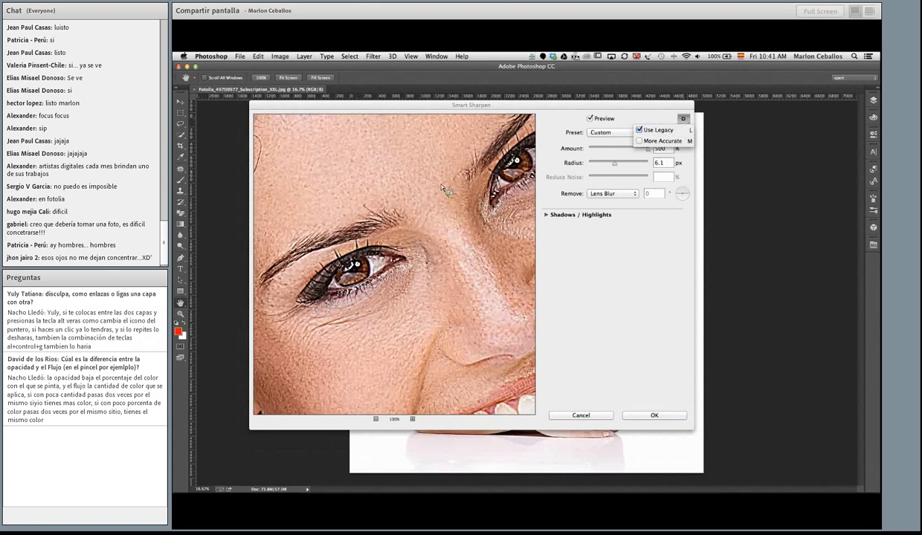
click(640, 131)
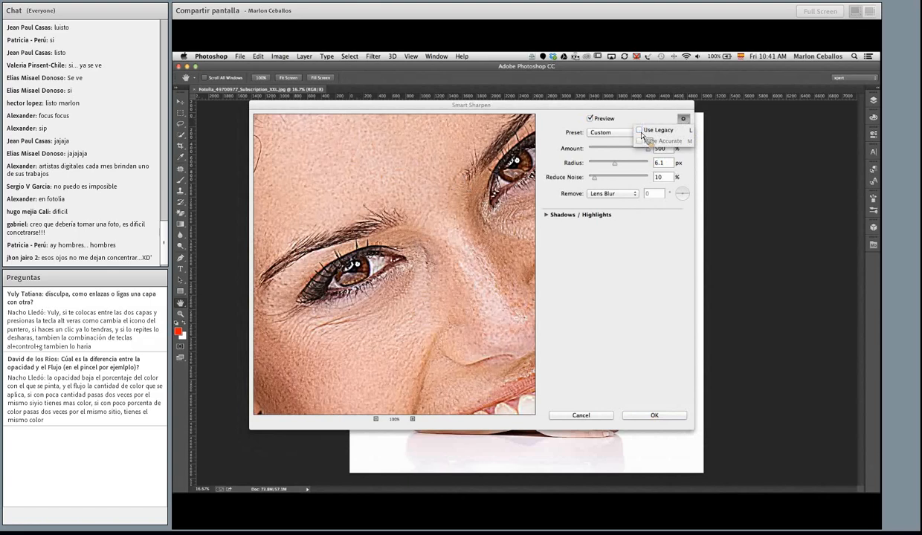
click(641, 133)
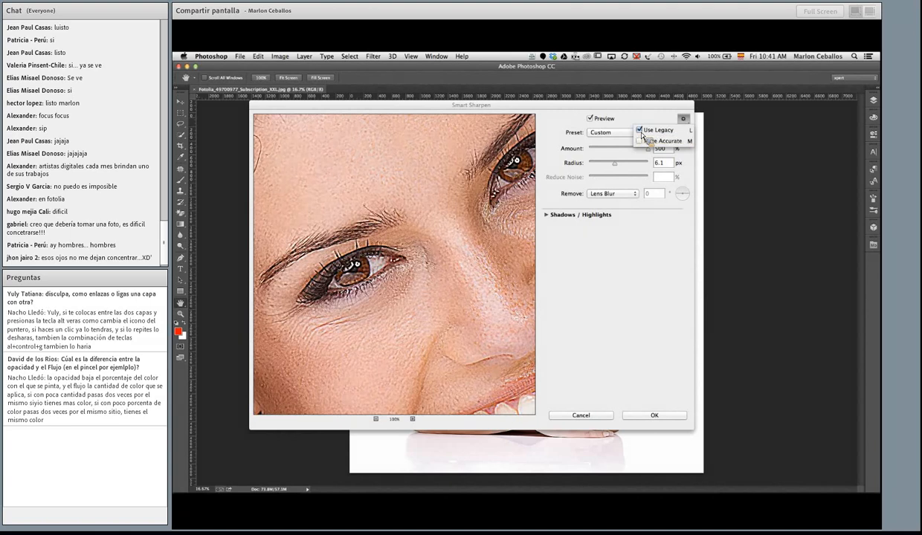
click(641, 132)
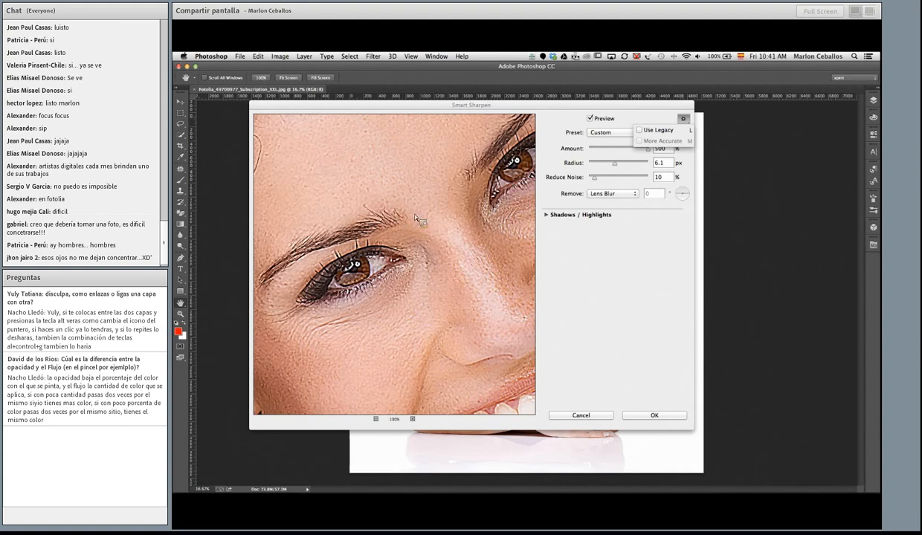
Step: Set the Smart Sharpen Radius to 1 px and the Amount to 340%
click(614, 127)
mouse_move(615, 162)
mouse_down()
mouse_move(596, 164)
mouse_move(603, 167)
mouse_up()
drag(671, 163, 631, 152)
text(1)
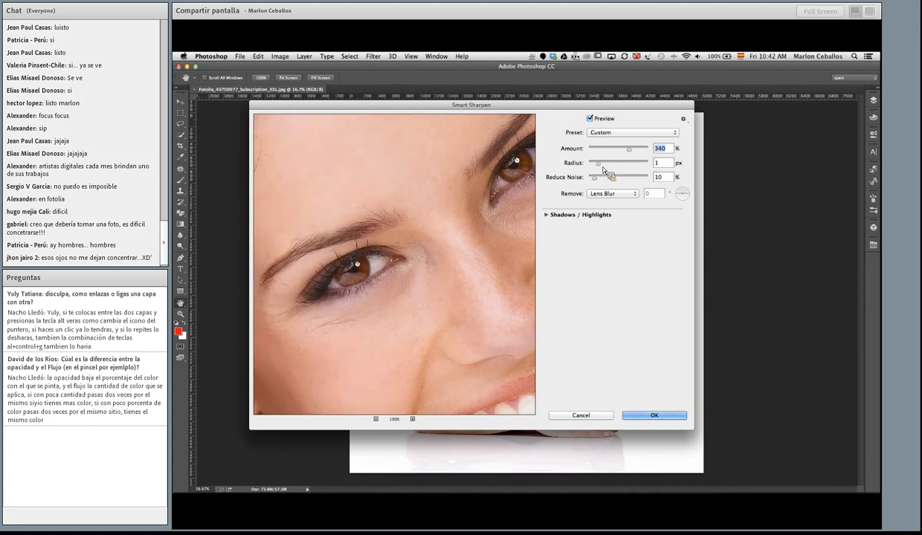
Step: Try a Smart Sharpen Radius of 27.7 px on the portrait and return it to 1.0 px
drag(599, 163, 612, 164)
drag(614, 166, 641, 171)
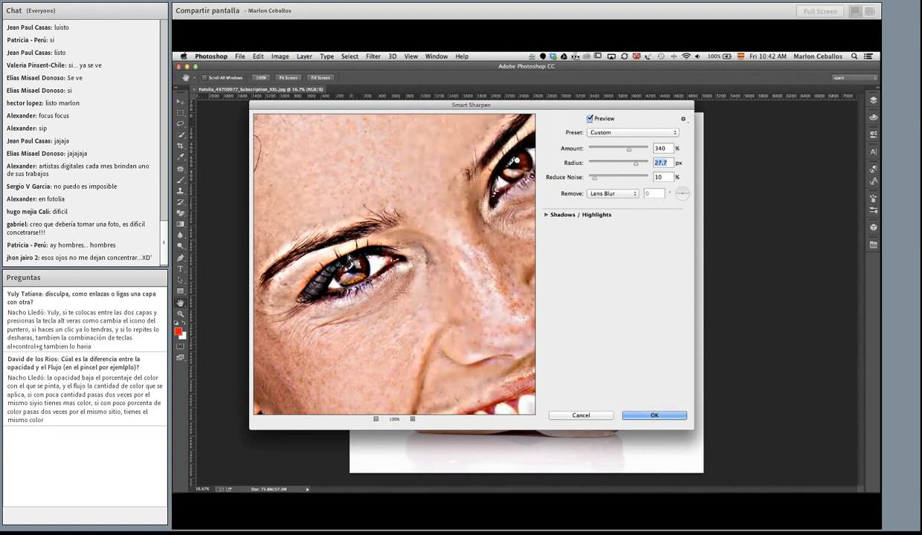
drag(636, 163, 601, 169)
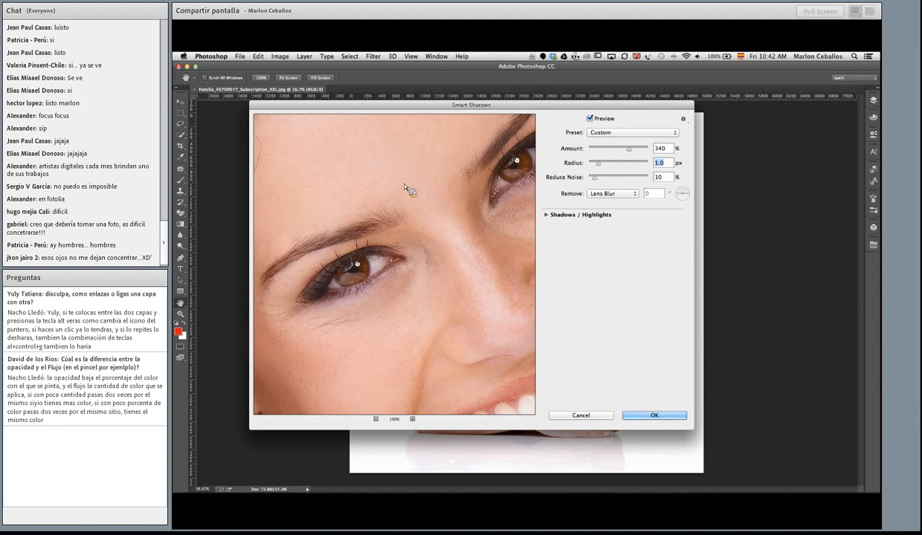
Step: Try Reduce Noise at 30% on the skin around the woman's eye and set it to 9%
drag(410, 189, 437, 179)
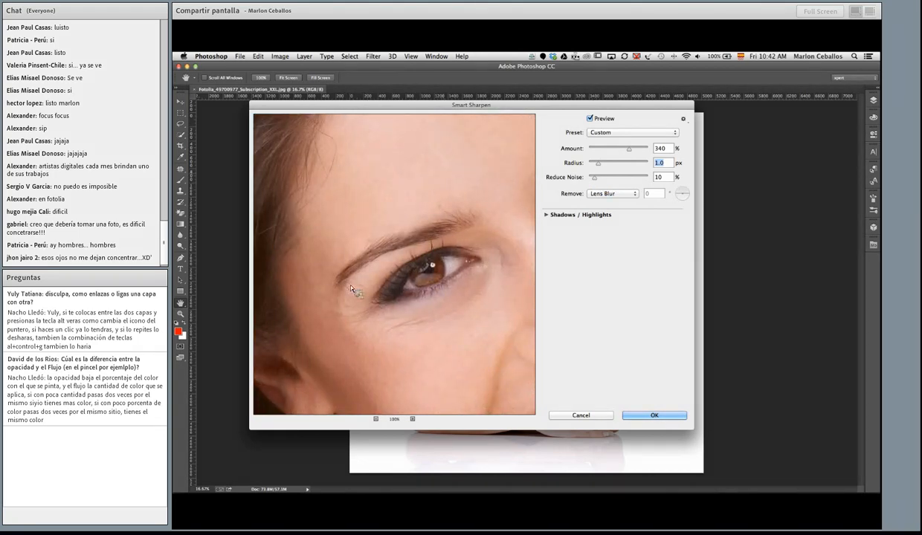
drag(594, 178, 608, 181)
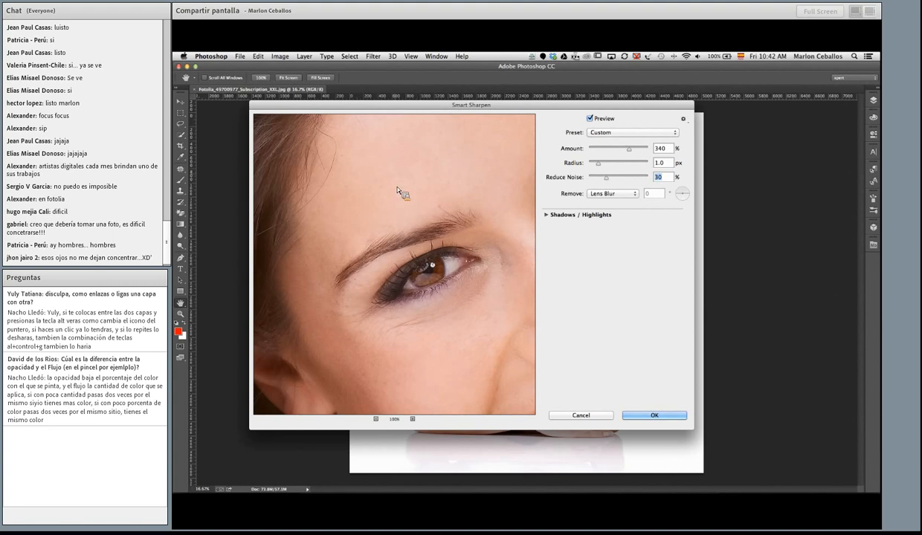
drag(607, 179, 587, 186)
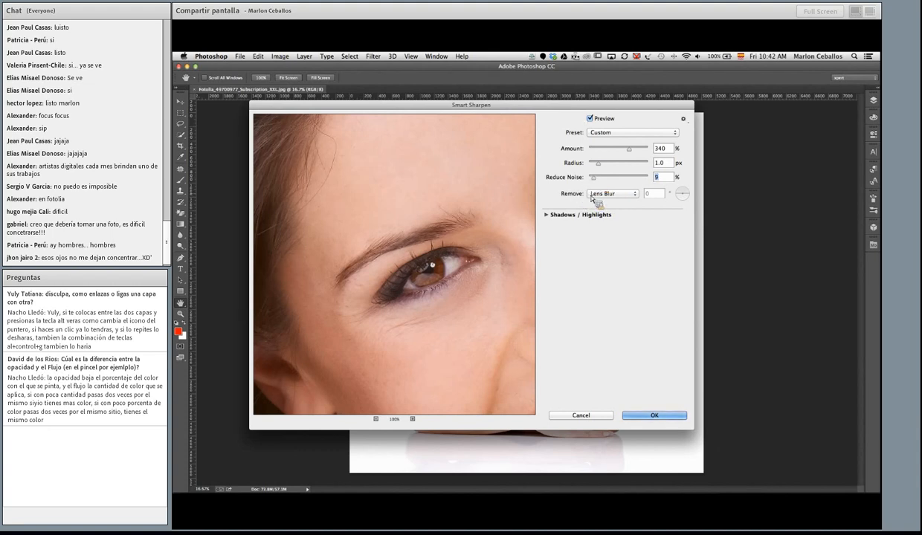
Step: Compare the Gaussian Blur, Lens Blur and Motion Blur removal types in Smart Sharpen, ending on Lens Blur
click(602, 195)
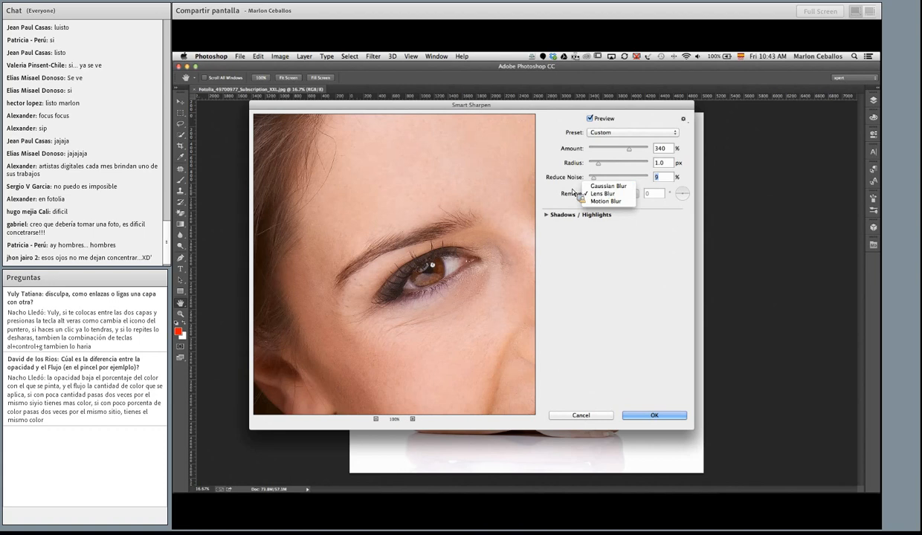
click(607, 186)
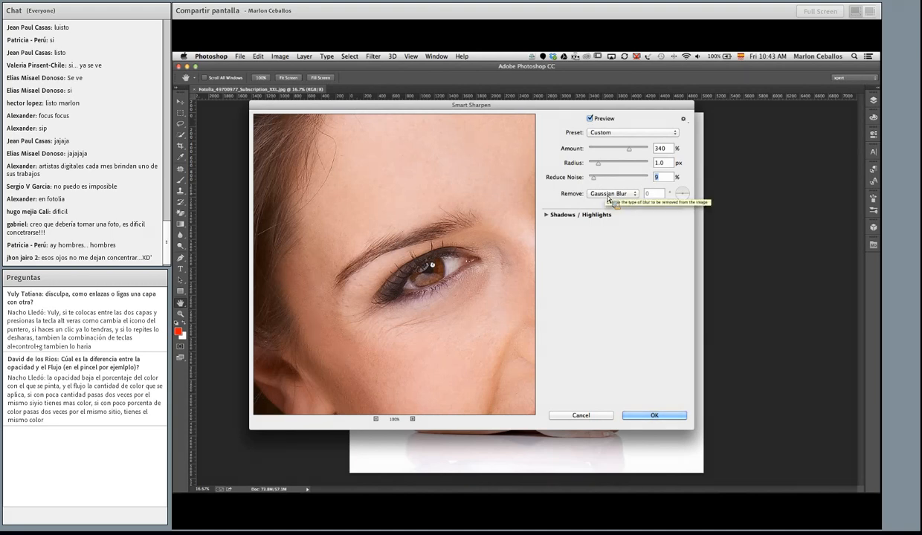
click(609, 195)
click(613, 203)
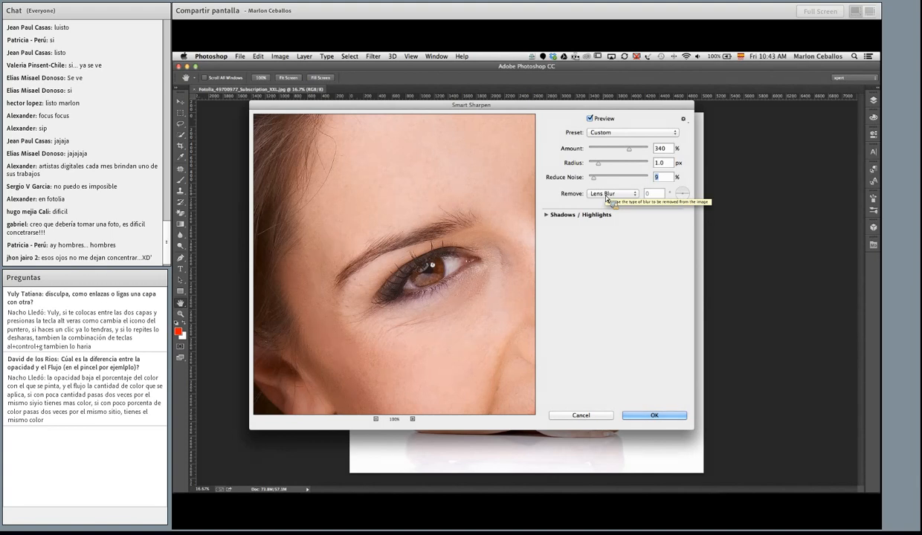
click(607, 195)
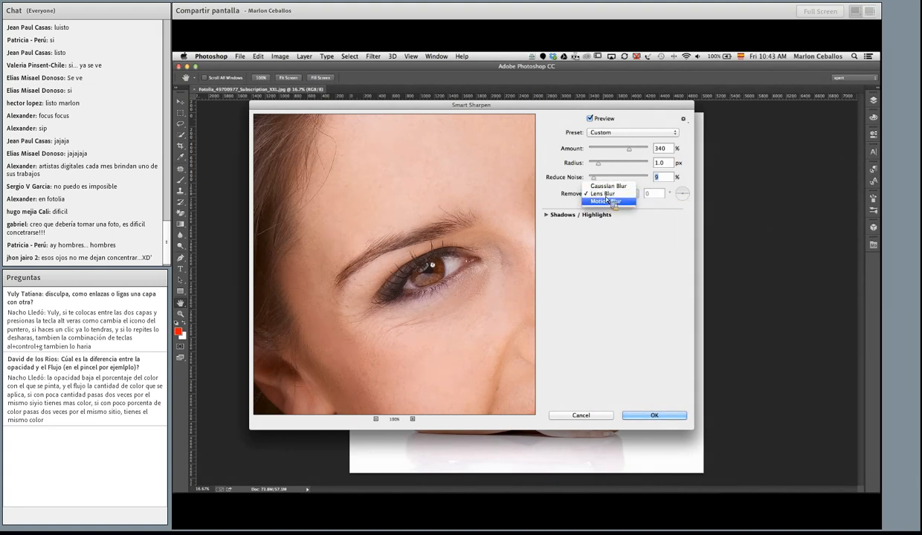
click(606, 201)
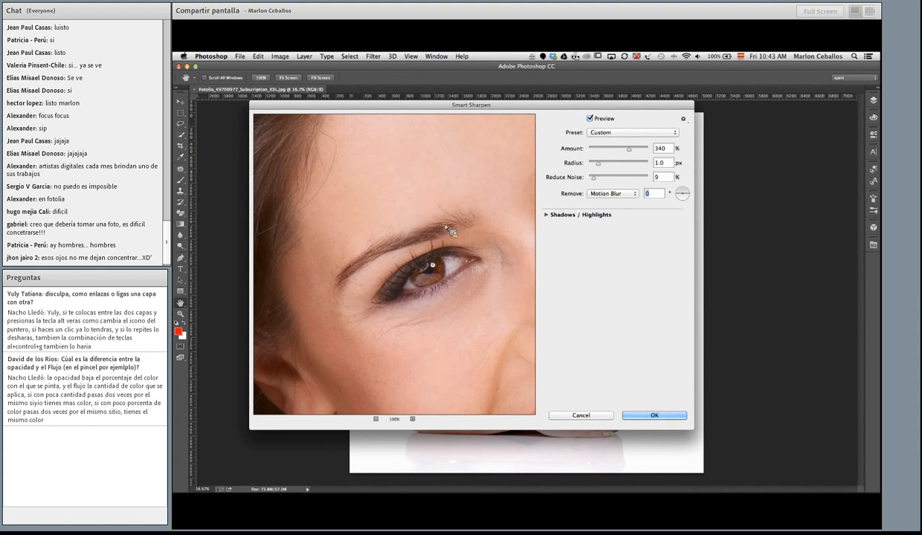
click(604, 194)
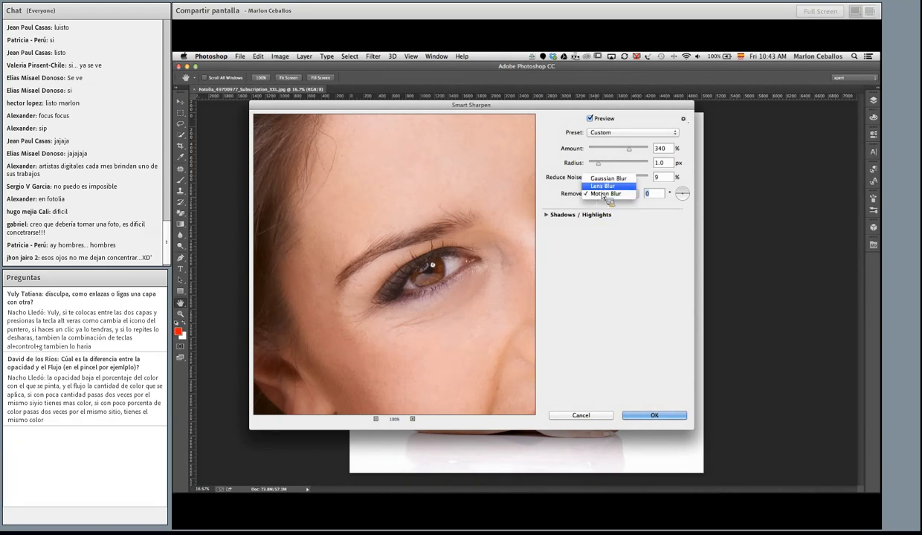
click(604, 186)
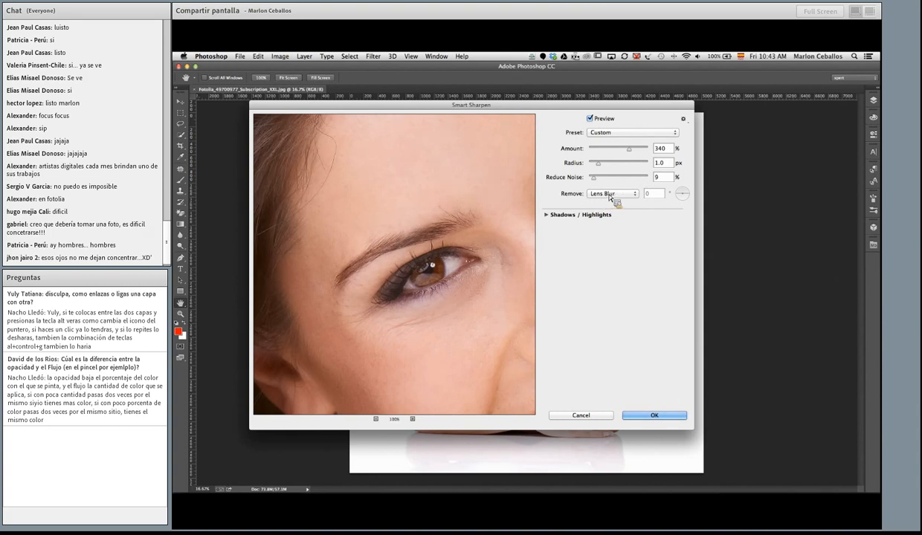
Step: Briefly view the Shadows / Highlights settings and lower Reduce Noise to 5%
click(546, 215)
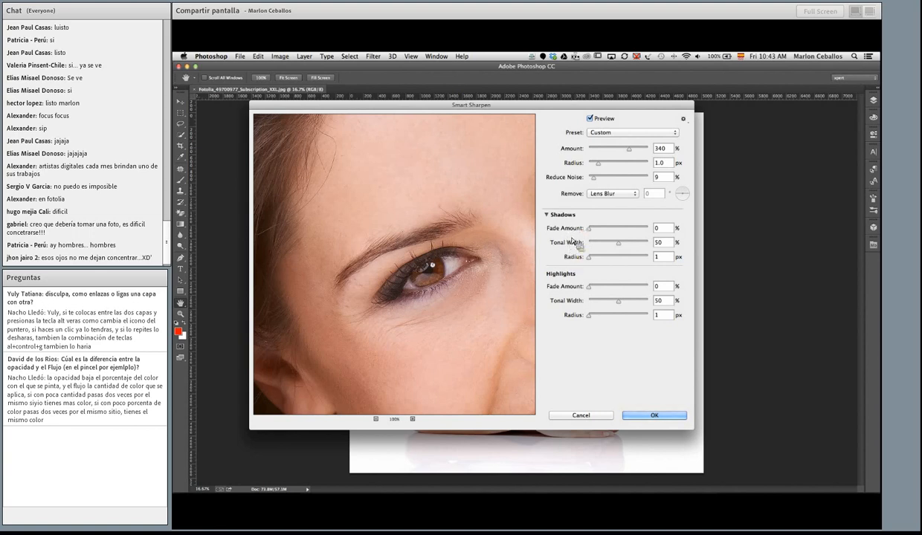
click(548, 215)
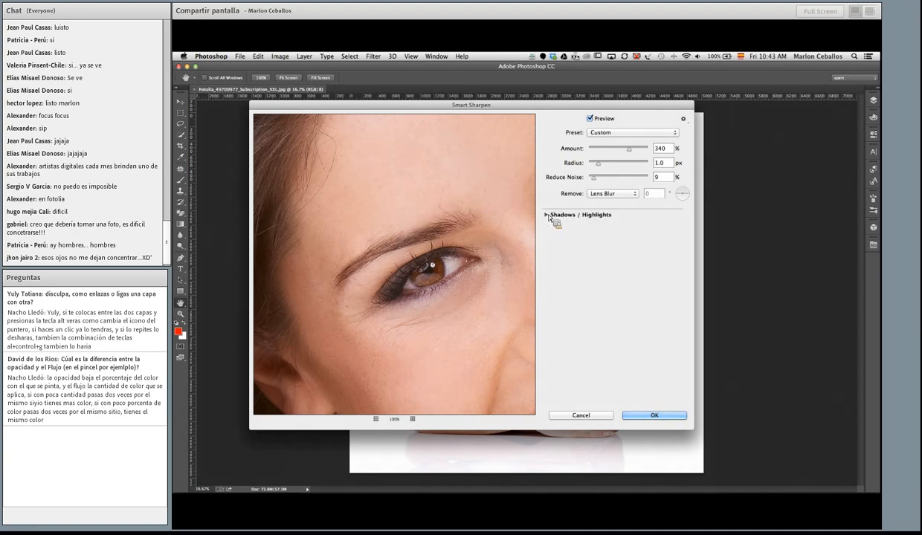
click(648, 153)
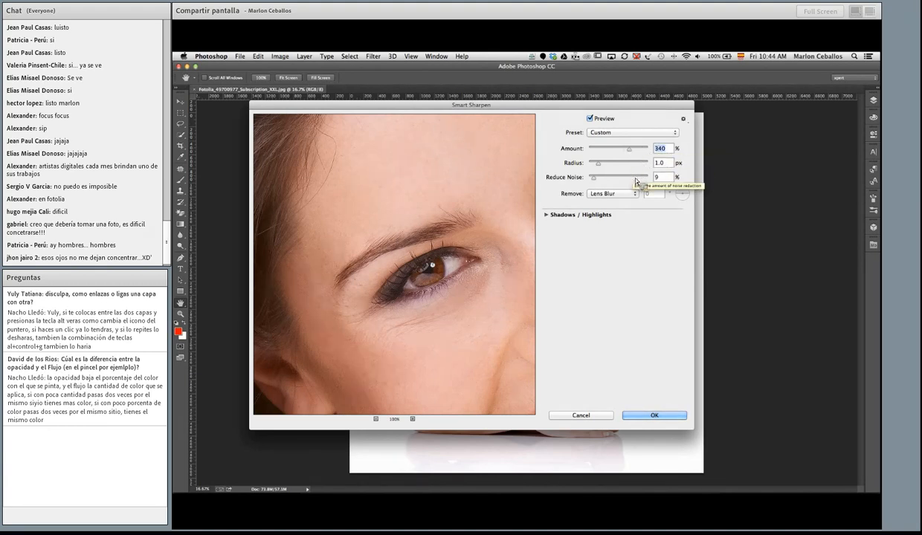
drag(593, 182, 592, 182)
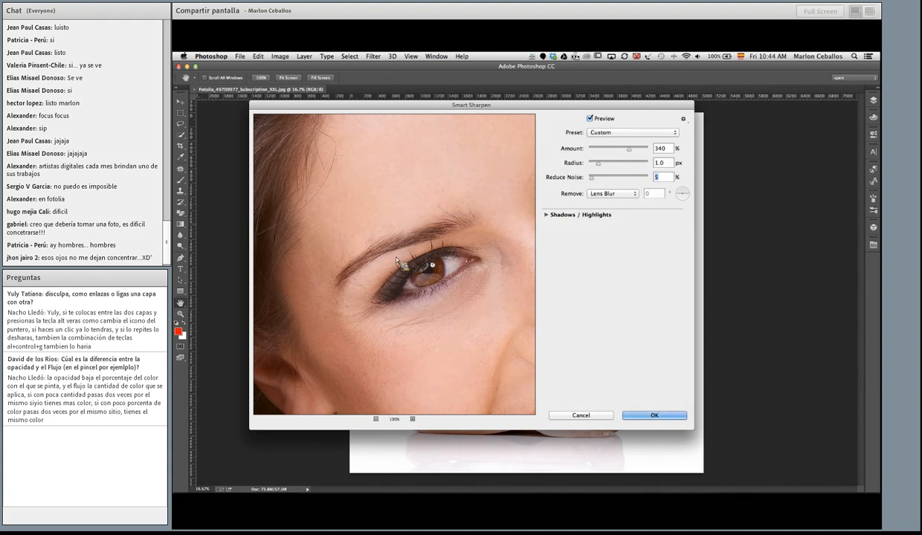
Step: Try a Smart Sharpen Amount of 500% on the eye area and cancel the filter
drag(443, 230, 435, 192)
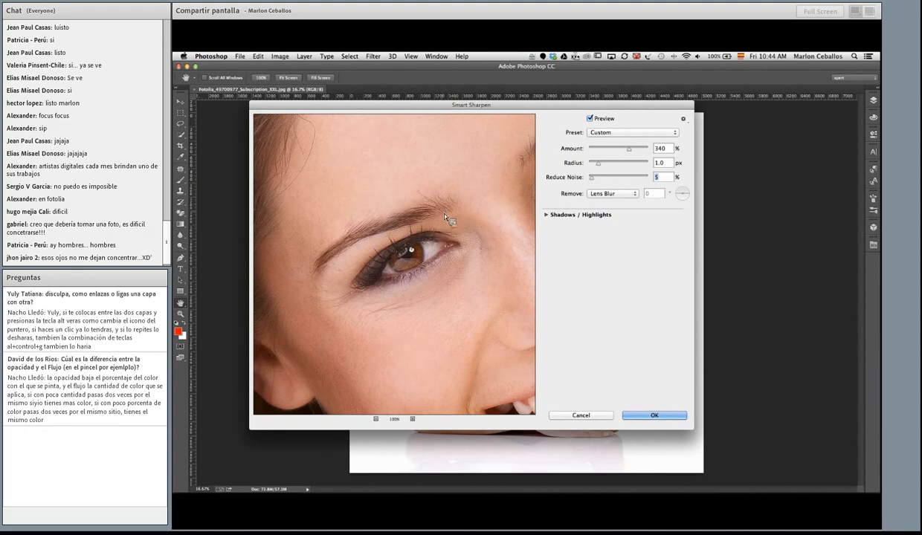
drag(628, 151, 659, 163)
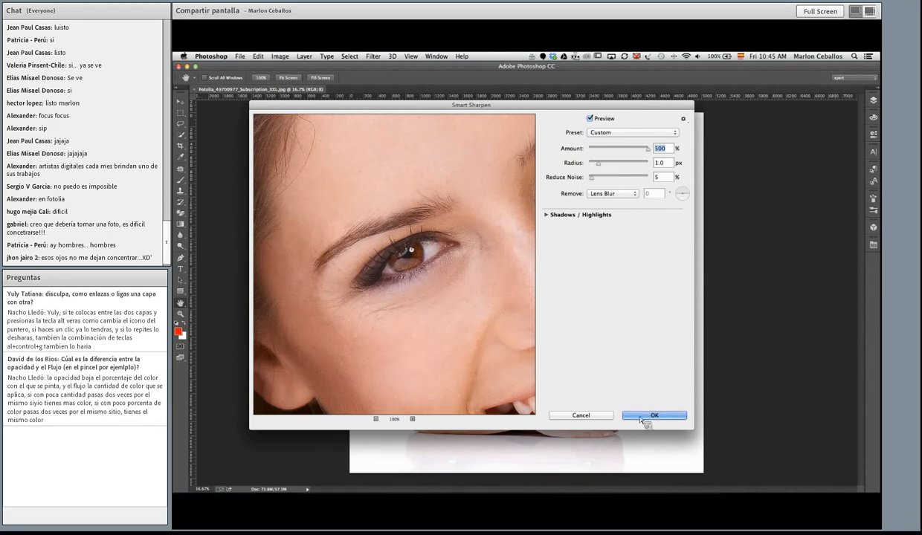
click(581, 416)
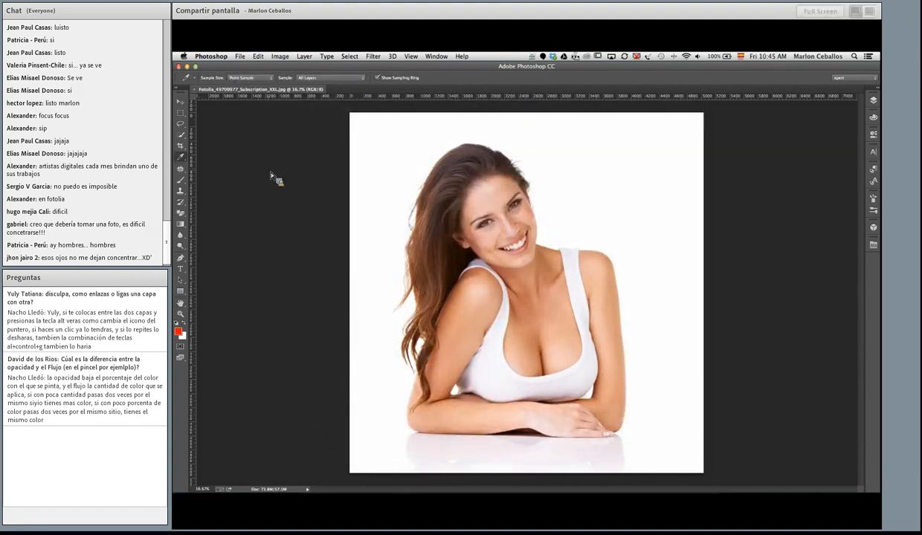
Step: Resize the portrait to a width of 1500 pixels with proportional height, keeping resampling on
key(ctrl+alt+i)
drag(622, 205, 618, 217)
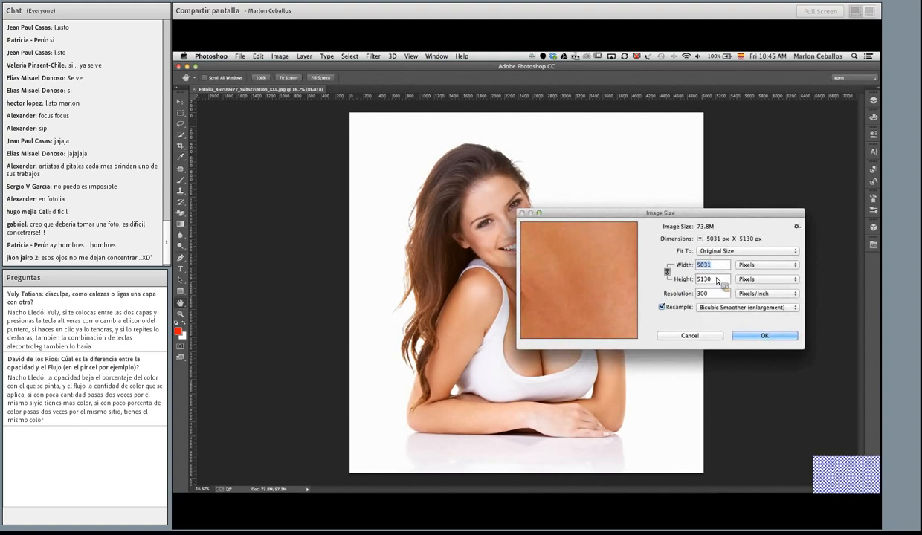
text(2)
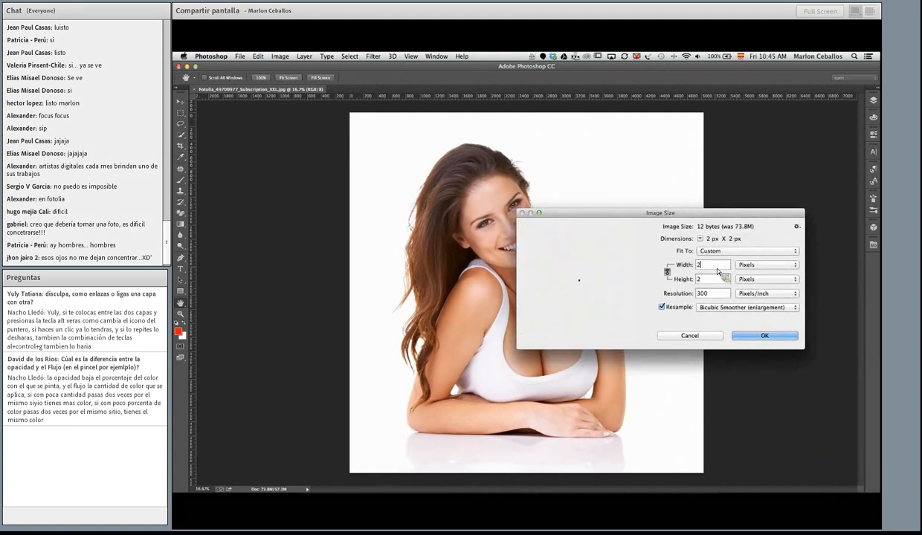
key(BackSpace)
text(1500)
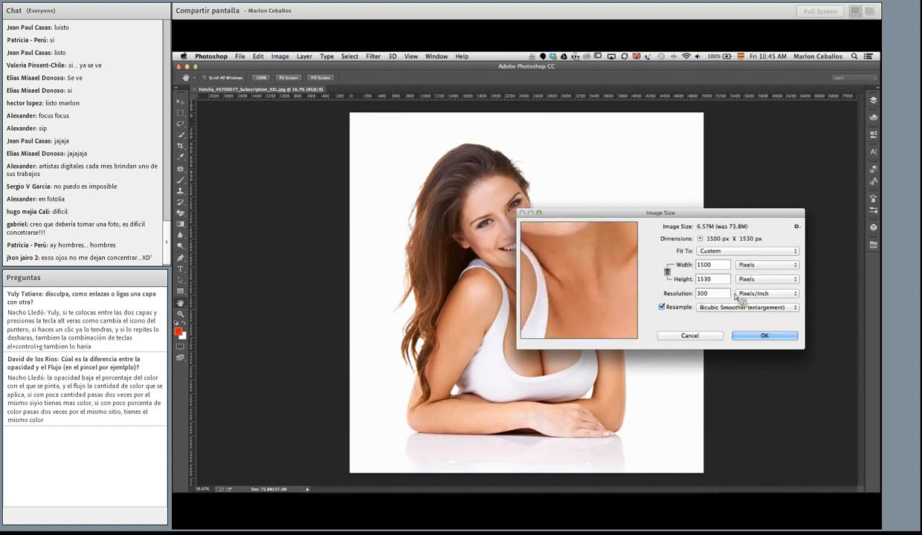
click(755, 335)
Step: Show the resized portrait's face at 100% and open the Smart Sharpen filter for it
double_click(180, 314)
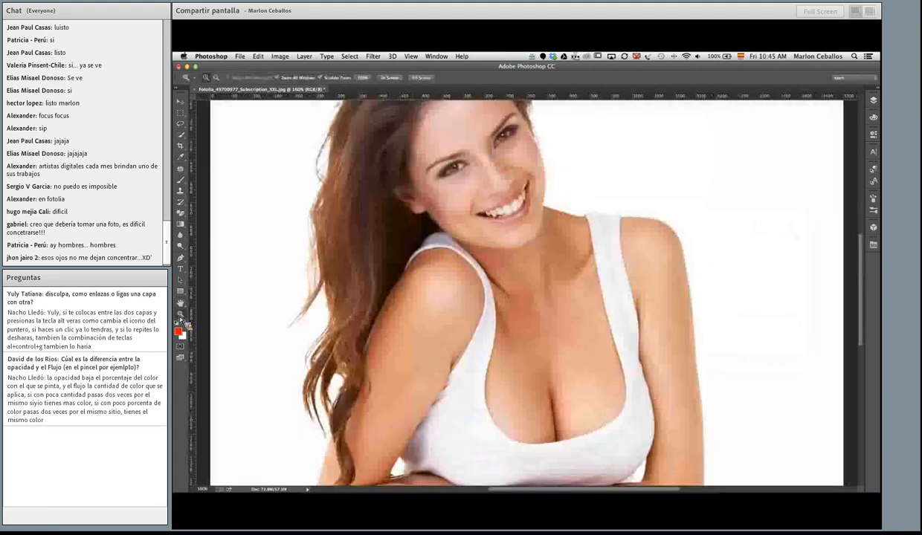
scroll(383, 190, up, 5)
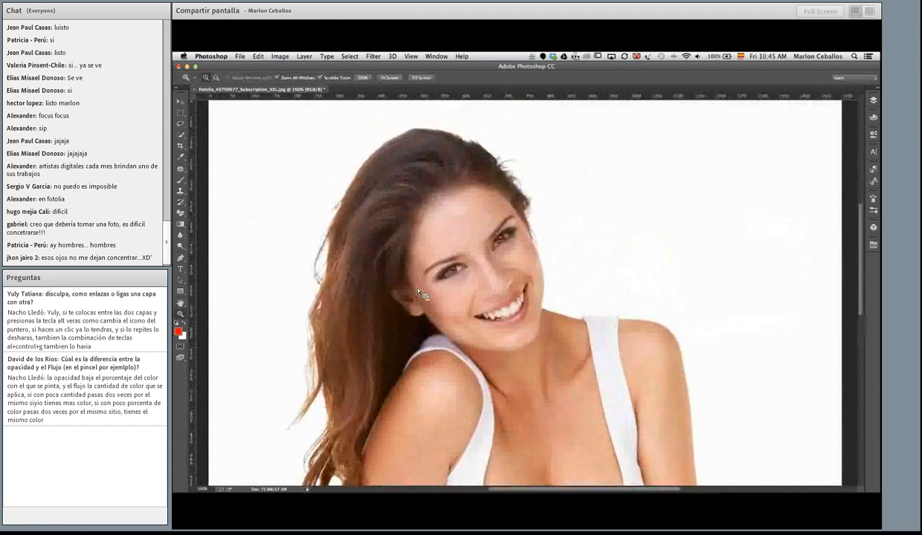
click(374, 56)
mouse_move(387, 203)
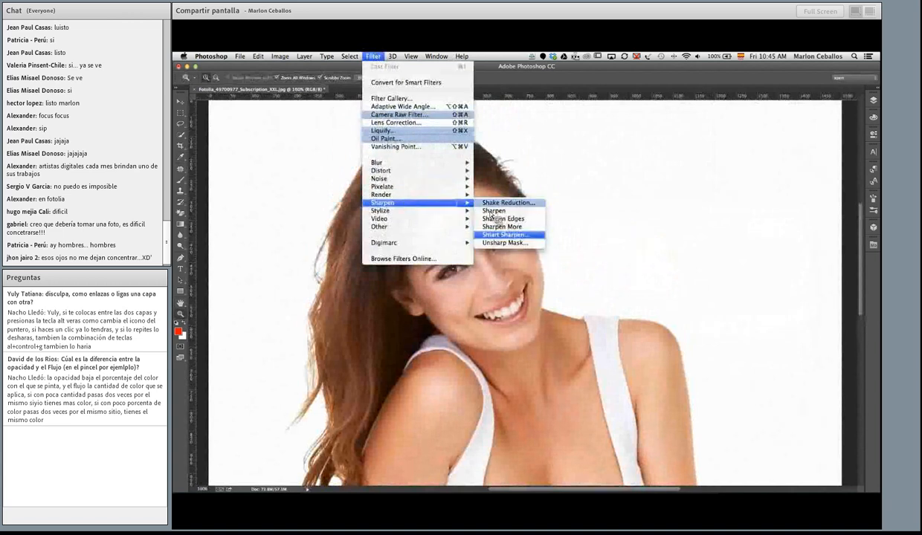
click(512, 236)
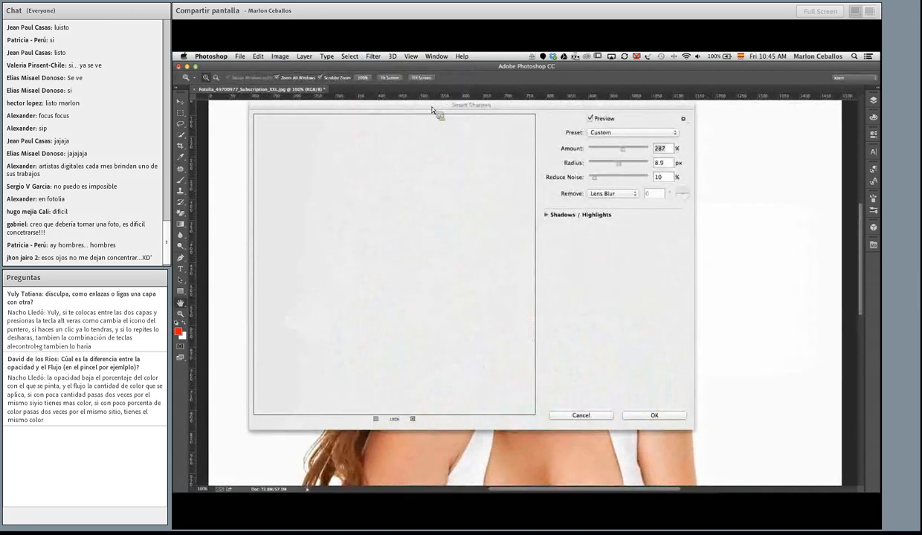
Step: Try Smart Sharpen on the resized portrait with a Radius of 1.0 px and an Amount of 500%, checking the hair
drag(429, 110, 494, 150)
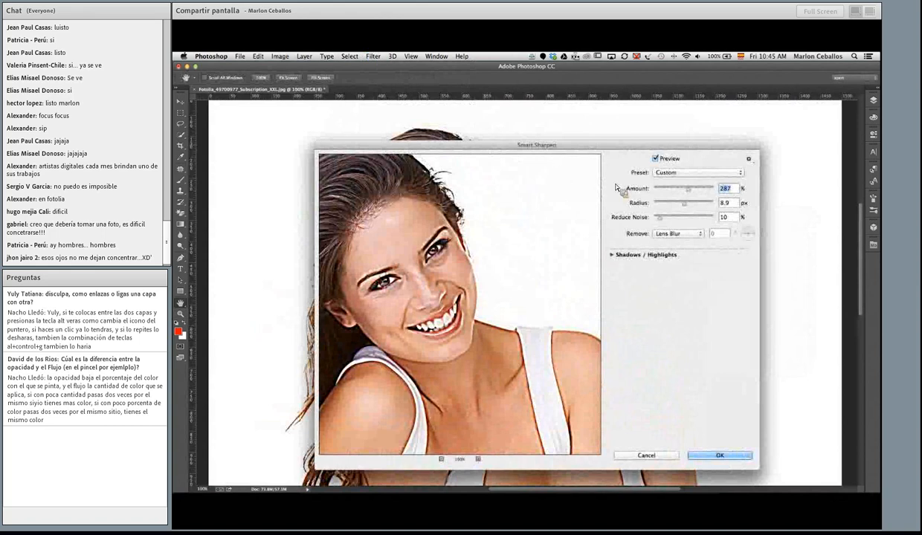
click(665, 204)
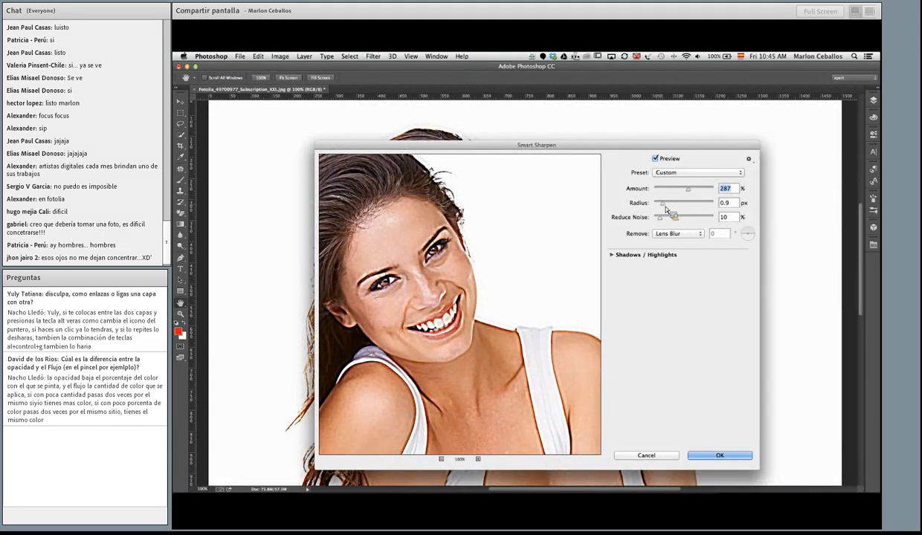
drag(666, 210, 729, 194)
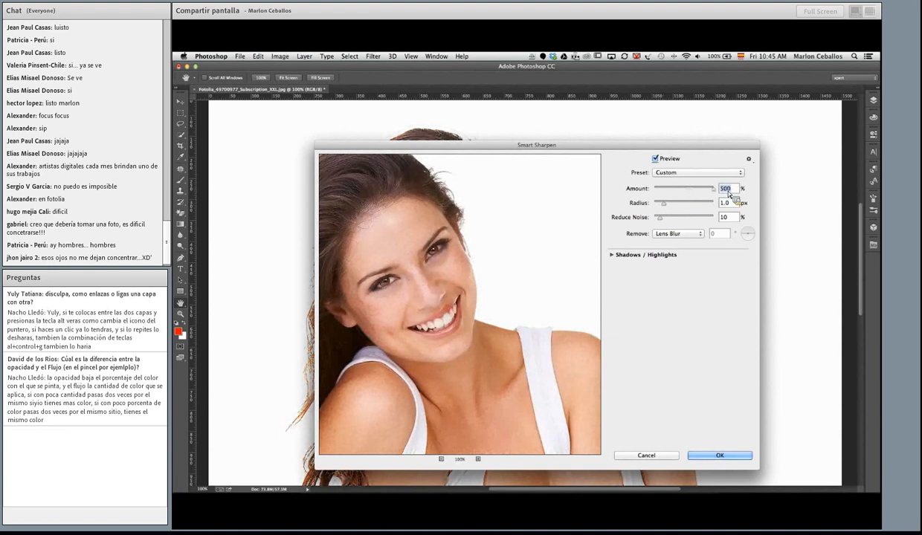
drag(367, 251, 480, 271)
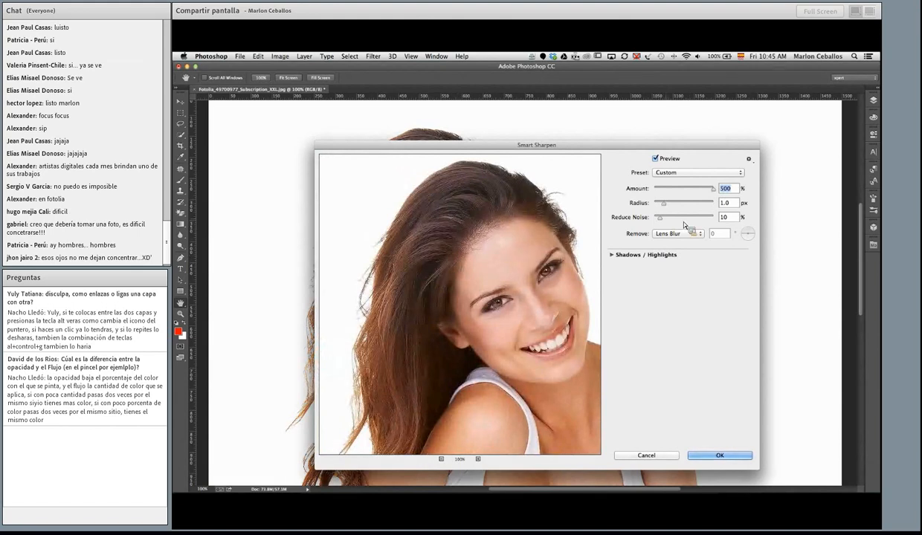
Step: Try Reduce Noise at 0% on the portrait, check the hair and face in the preview, and cancel Smart Sharpen
key(Tab)
key(Tab)
text(0)
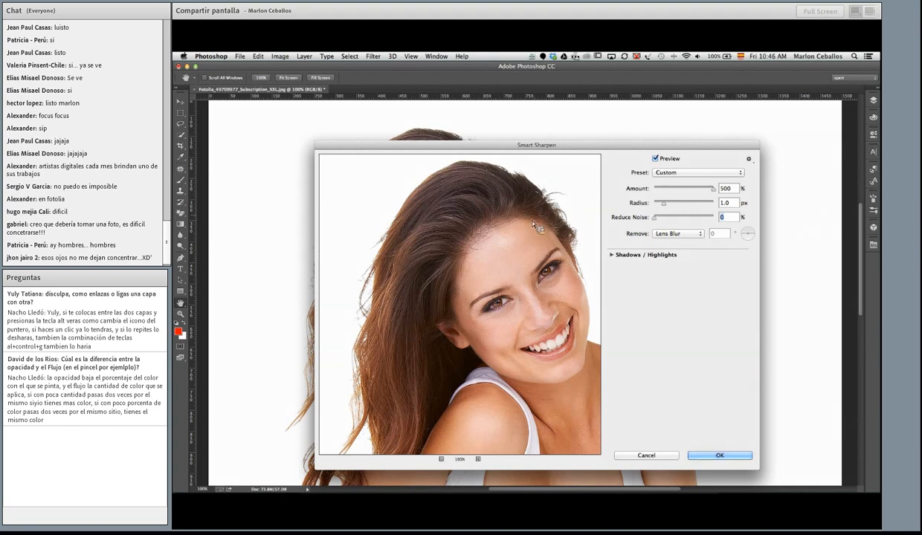
drag(496, 223, 487, 227)
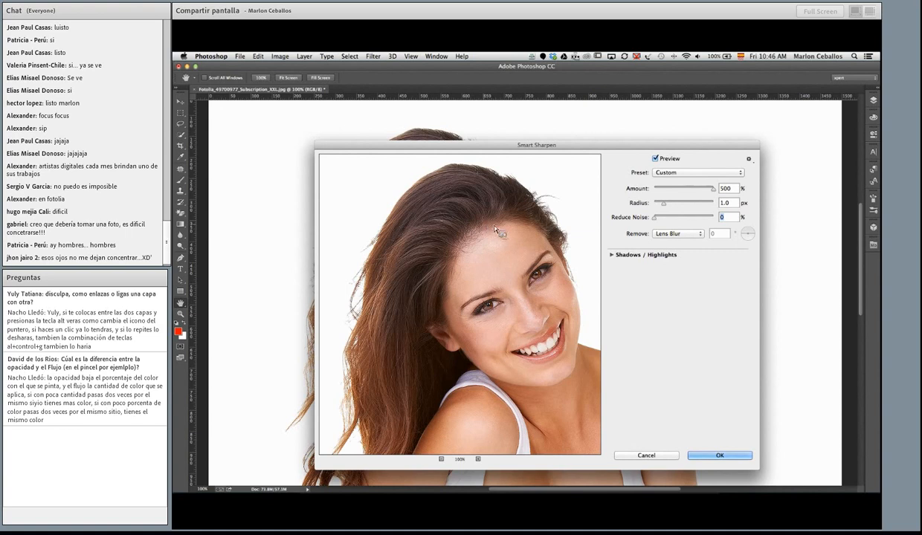
click(646, 455)
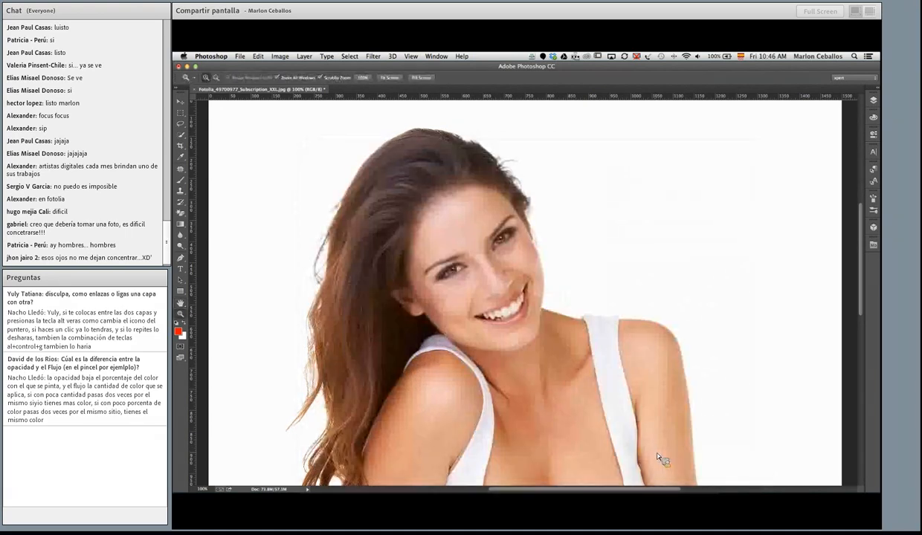
Step: Open the recently used image B. Sharpen_Luminosity2.jpg
click(240, 57)
mouse_move(257, 106)
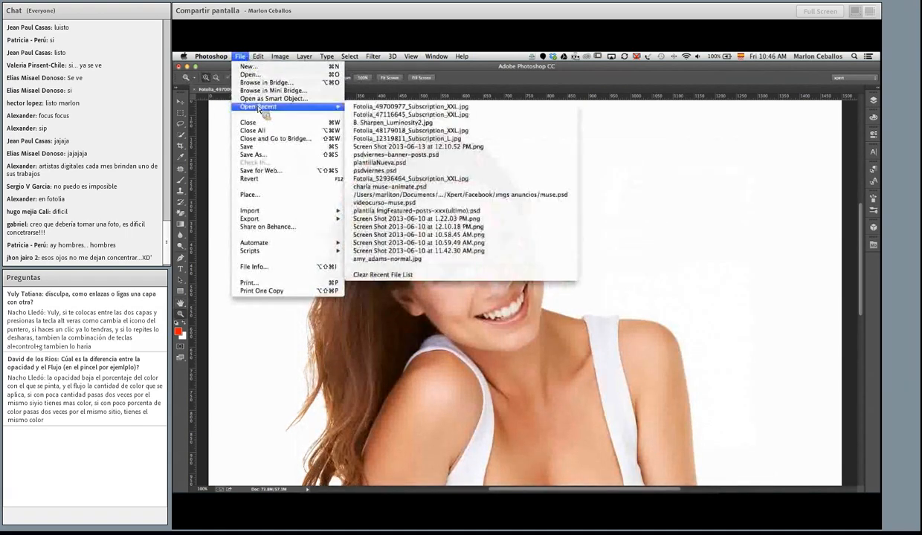
click(384, 121)
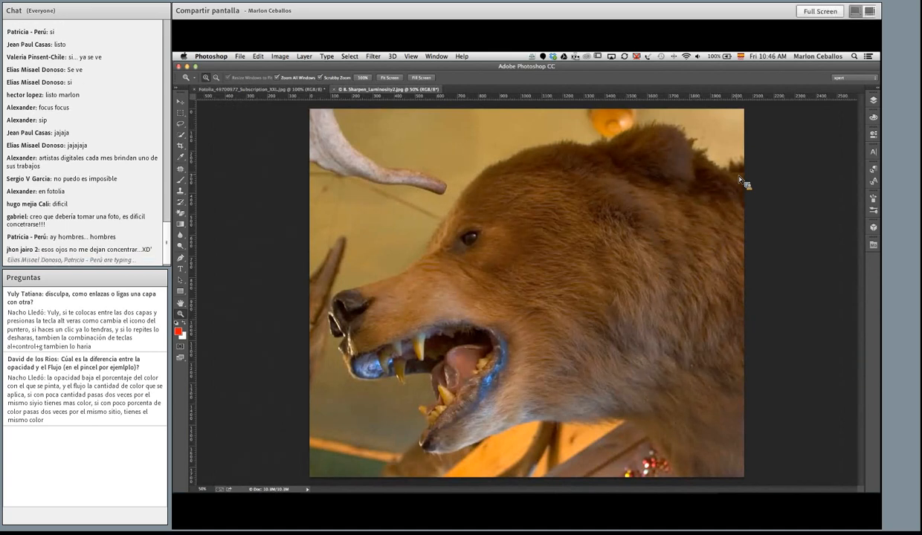
Step: Try Smart Sharpen on the bear's fur with an Amount of 387% and a Radius of 8.3 px, and cancel the filter
click(373, 55)
mouse_move(394, 203)
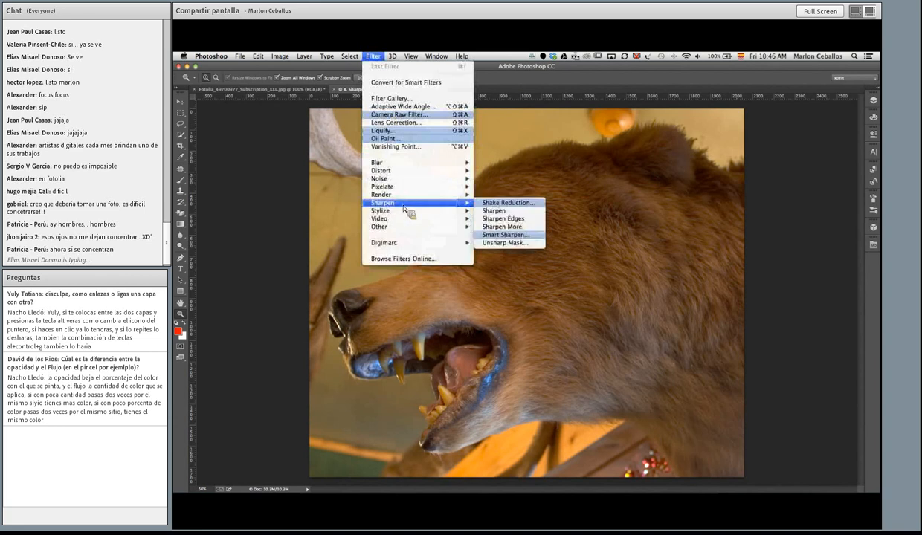
click(507, 235)
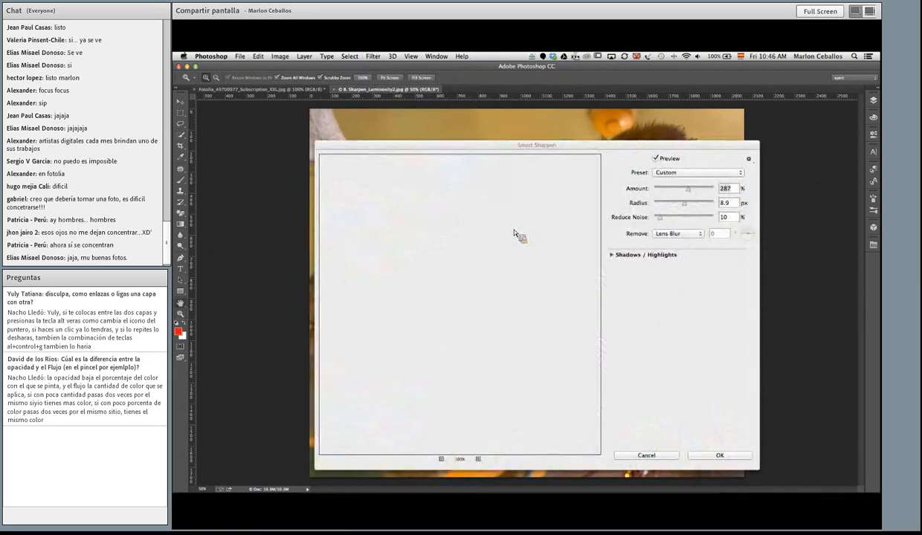
drag(444, 231, 446, 261)
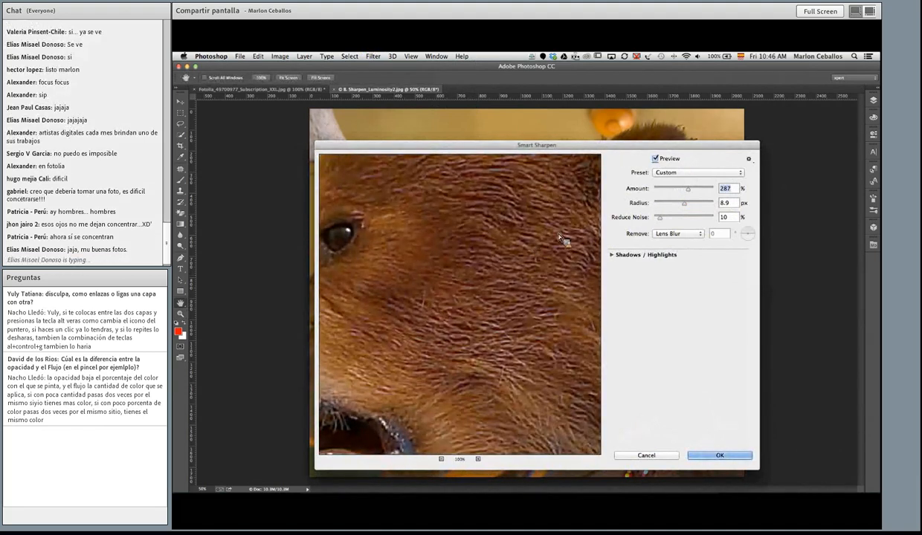
drag(671, 188, 685, 207)
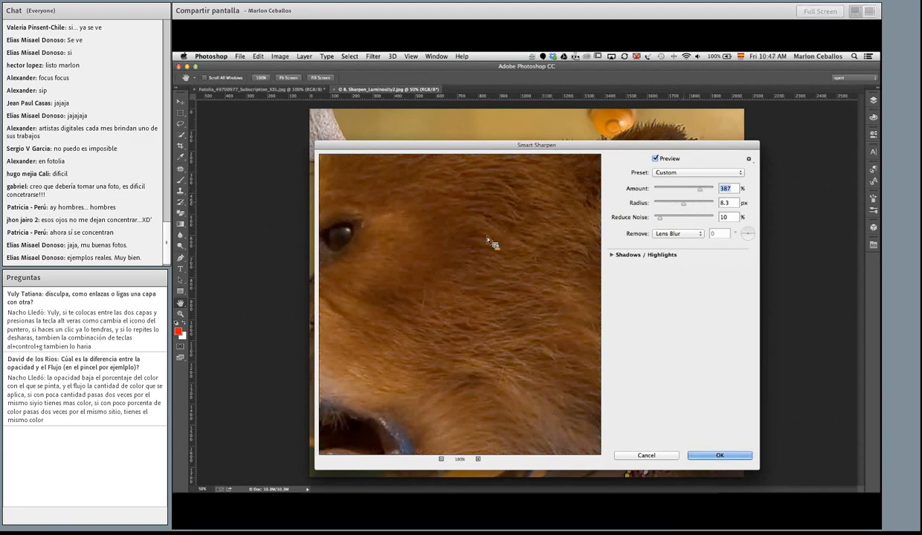
key(Tab)
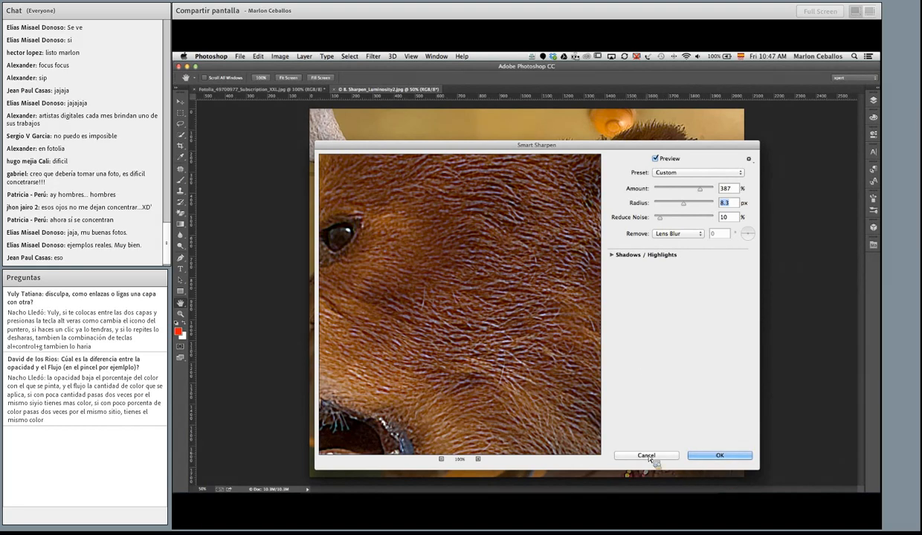
click(703, 455)
Step: Close the portrait document and duplicate the bear image, keeping the suggested copy name
click(212, 88)
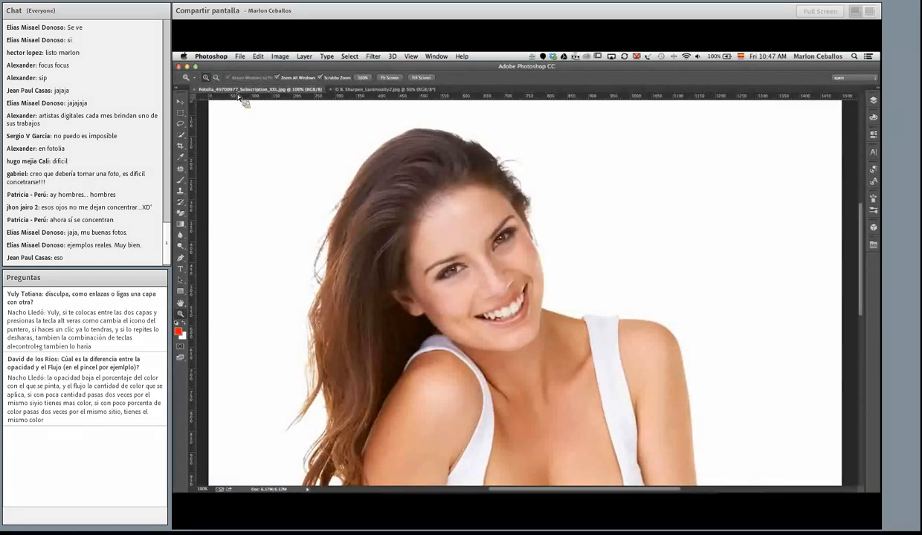
key(super+w)
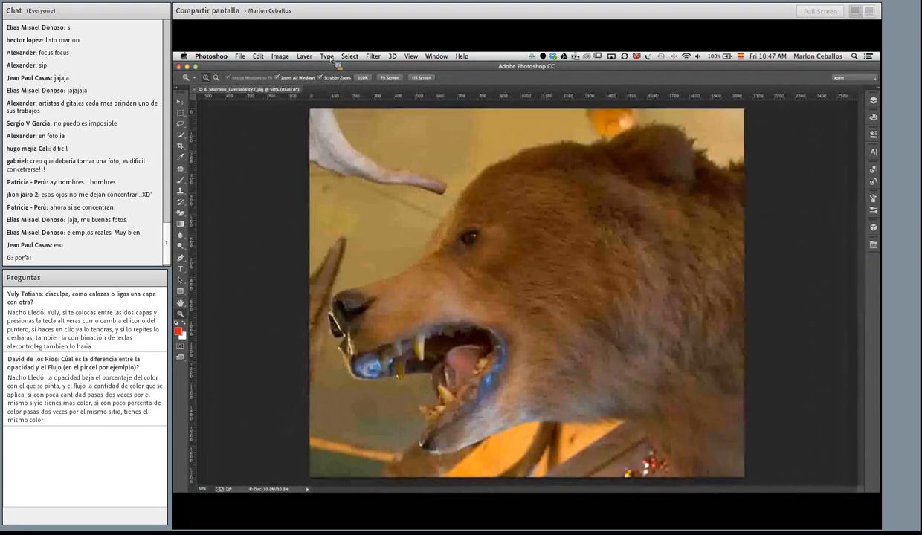
click(373, 57)
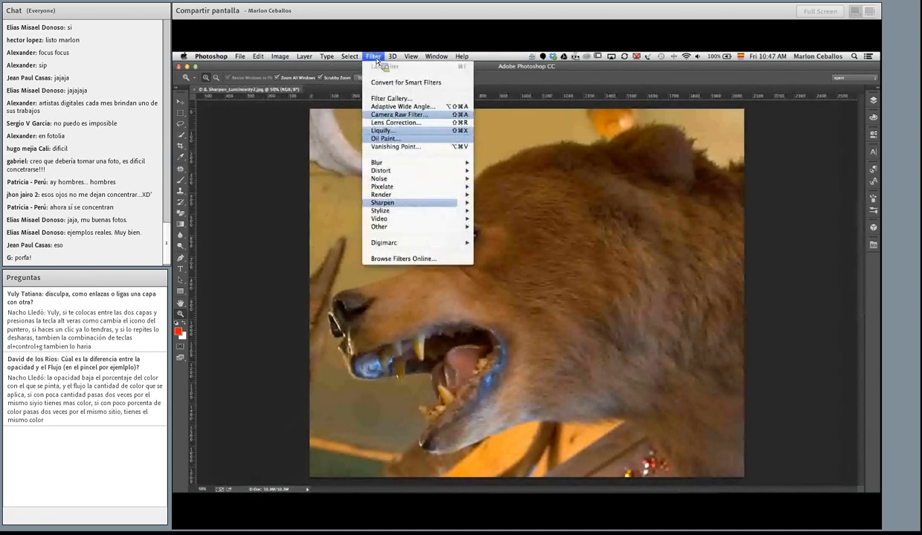
mouse_move(280, 58)
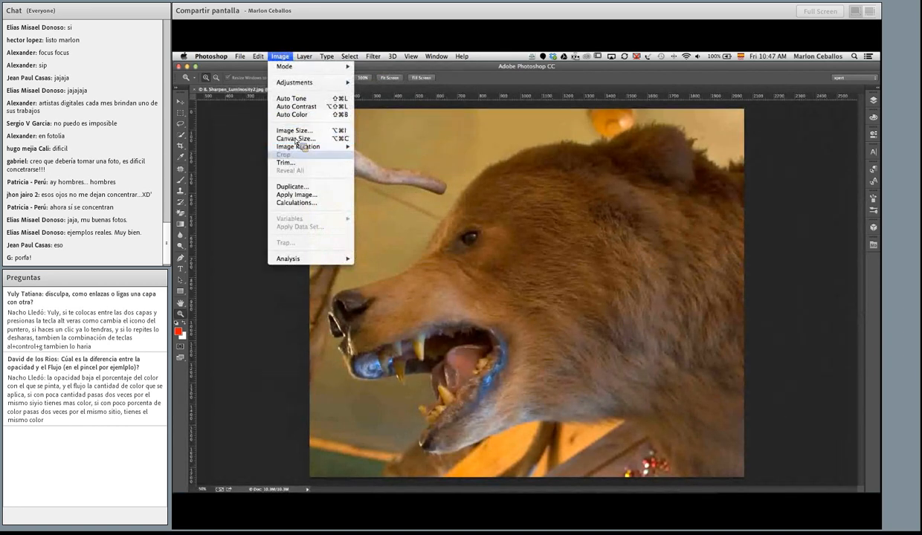
click(290, 187)
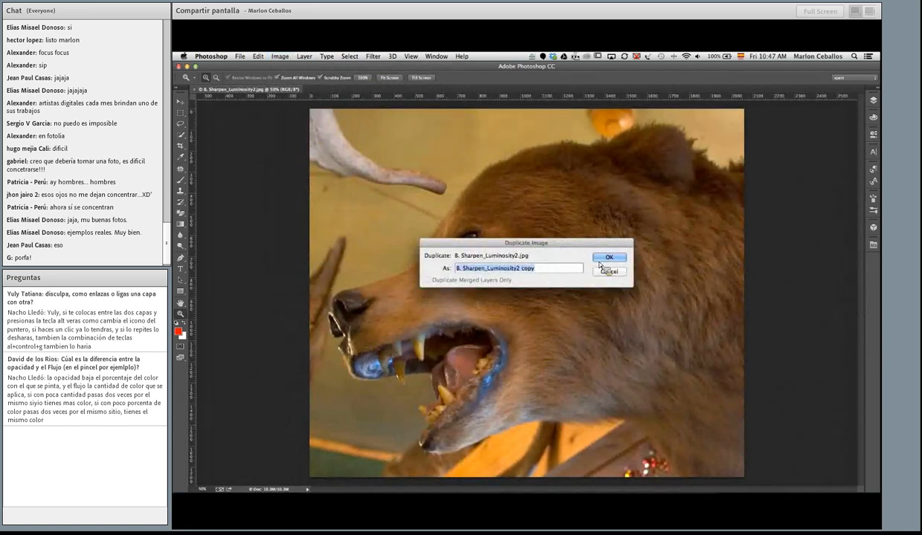
key(Return)
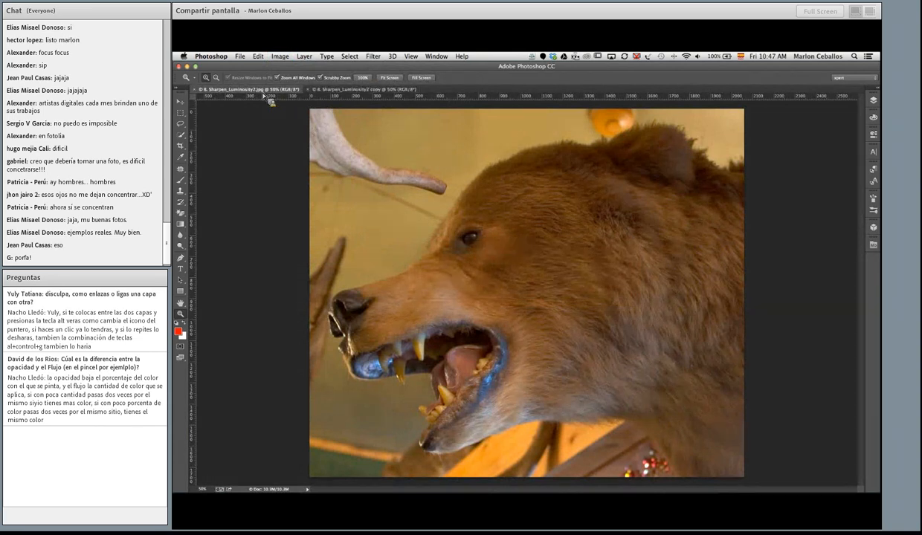
Step: Apply Smart Sharpen to the original bear image with Amount 312%, Radius 8.9 px and Reduce Noise 10%
click(373, 56)
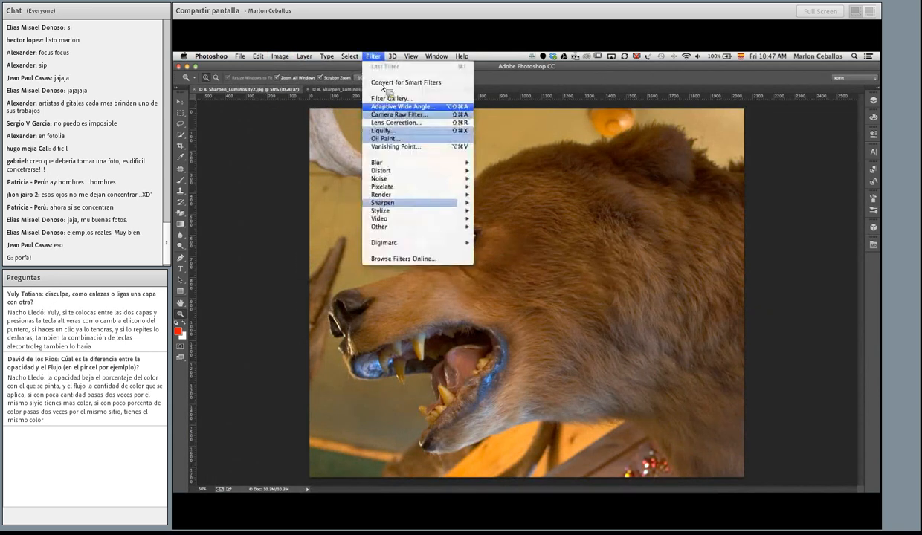
mouse_move(453, 205)
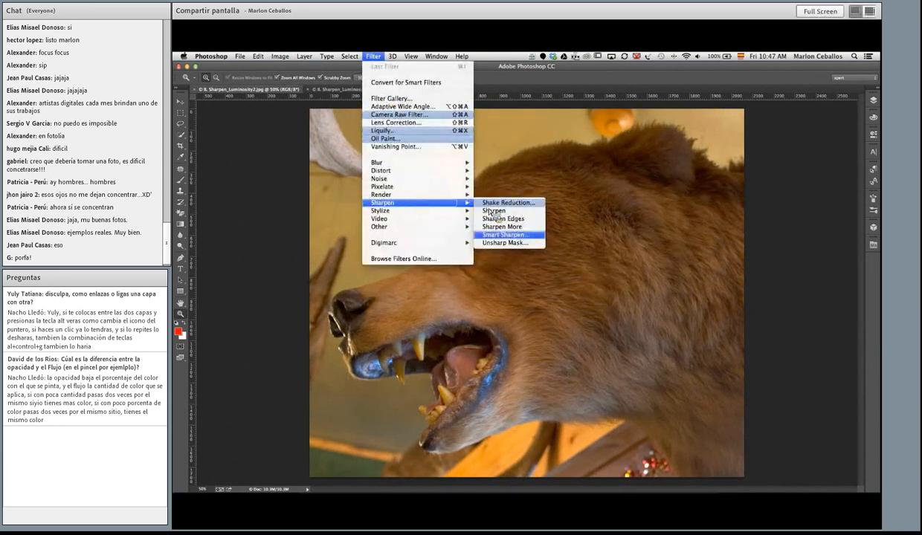
click(506, 235)
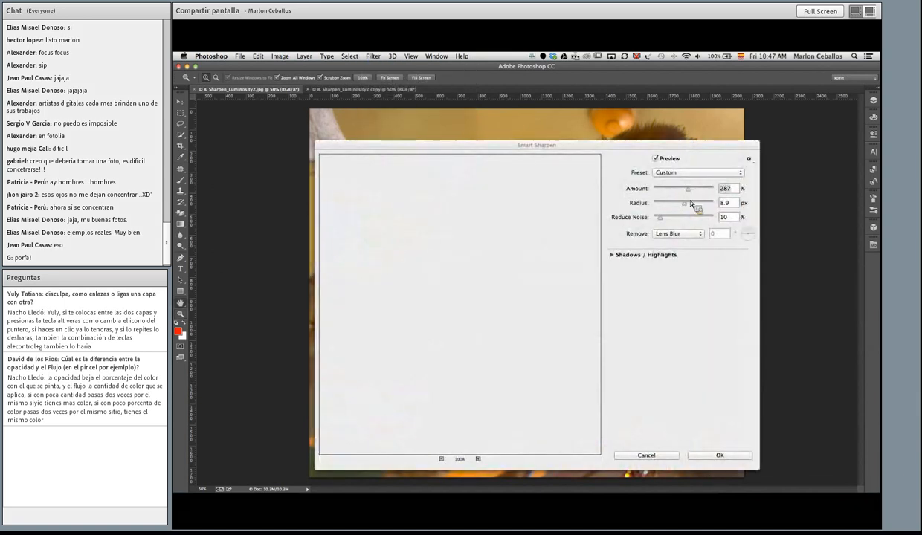
click(696, 191)
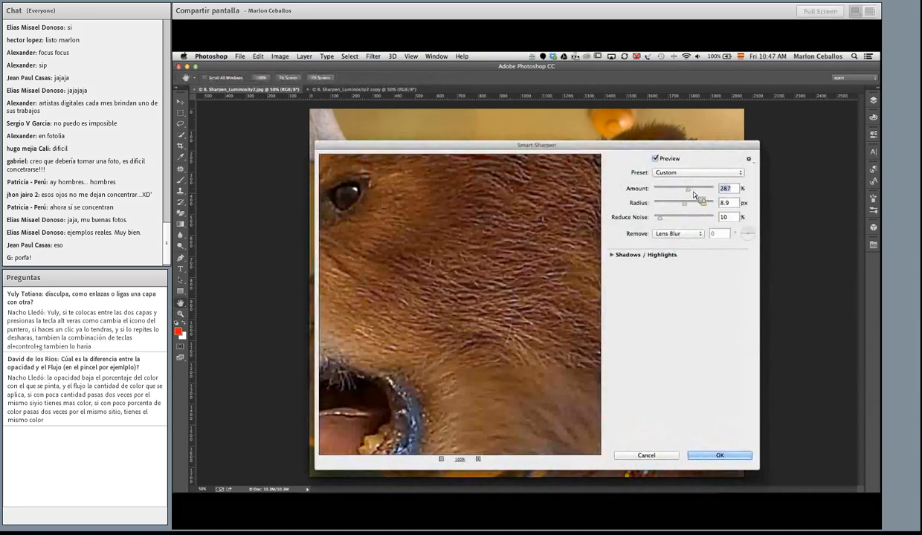
click(448, 276)
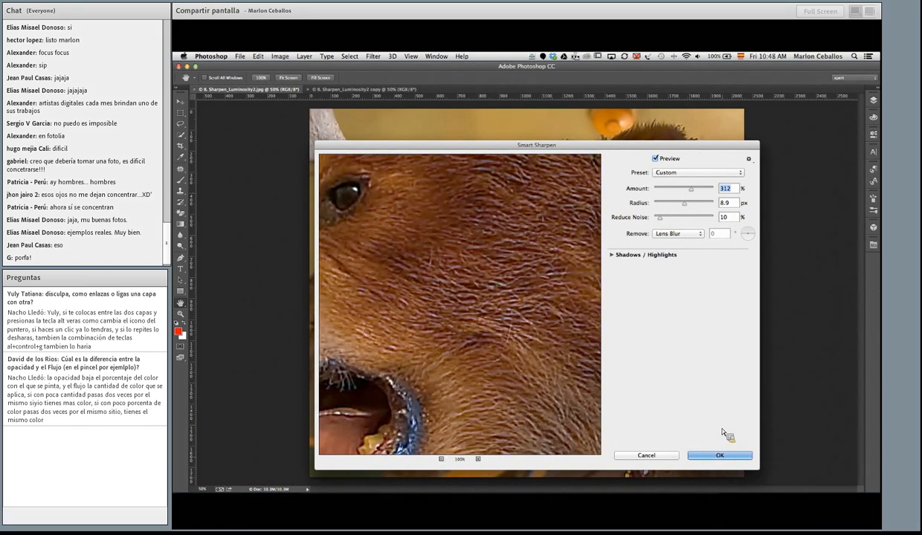
click(714, 455)
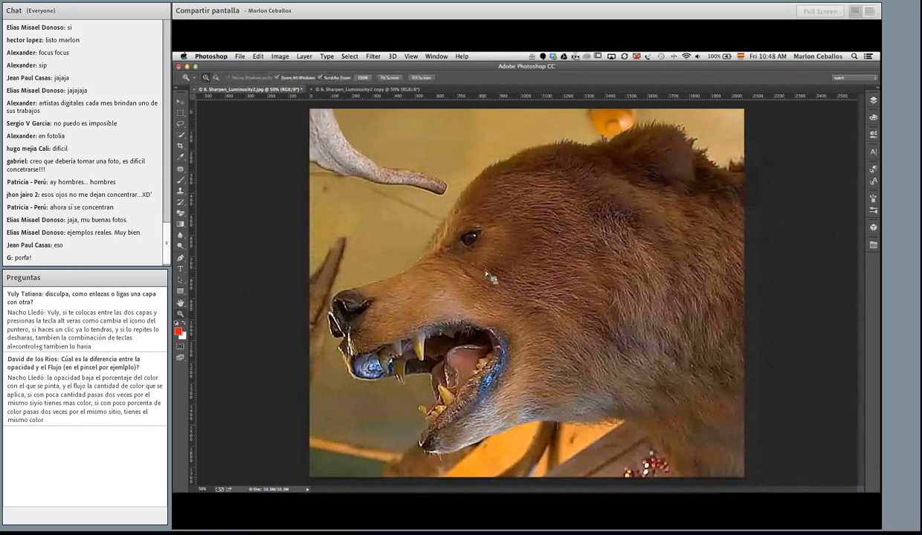
Step: Arrange the sharpened bear image and its unsharpened copy side by side in two vertical windows
click(368, 90)
click(437, 56)
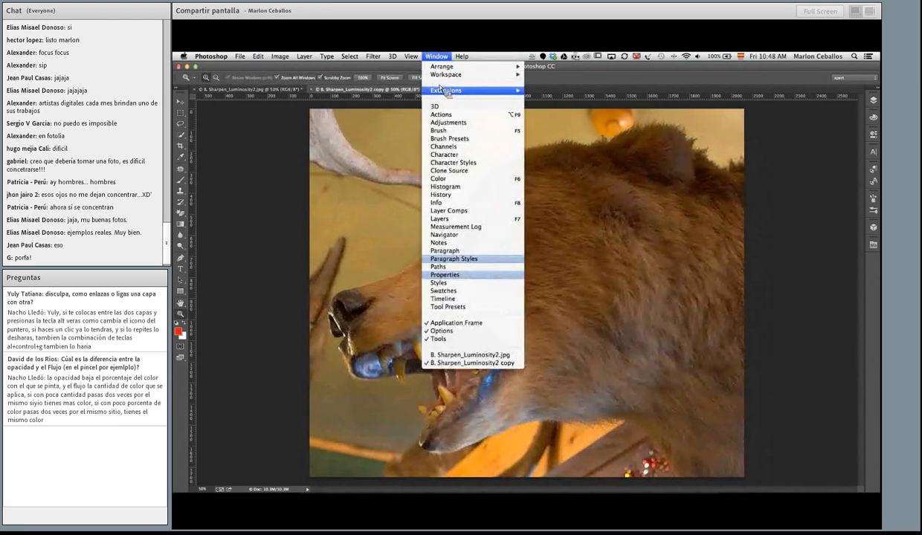
mouse_move(439, 67)
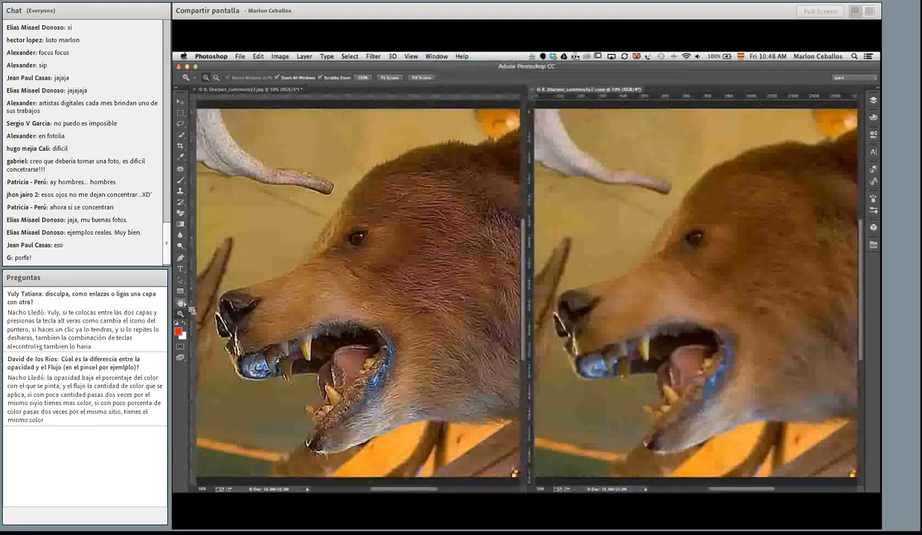
Step: Turn on Scroll All Windows for the Hand tool and pan both bear images together to compare the fur
click(180, 304)
click(204, 78)
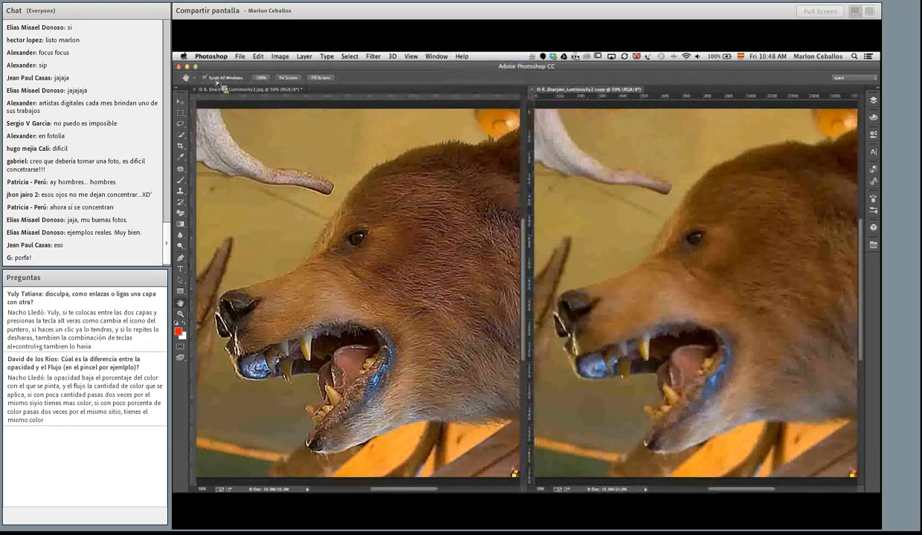
drag(750, 265, 652, 267)
drag(726, 265, 694, 263)
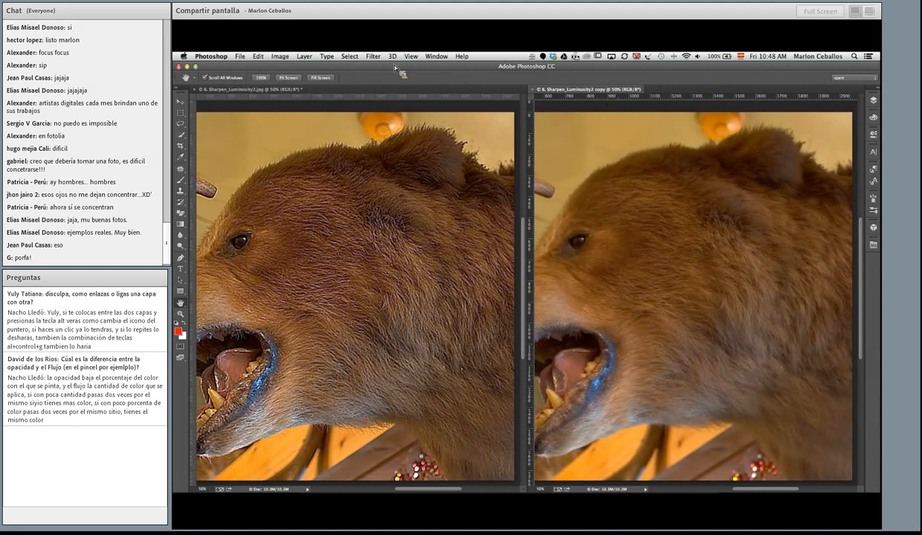
Step: Convert the unsharpened bear copy to Lab Color mode
click(280, 57)
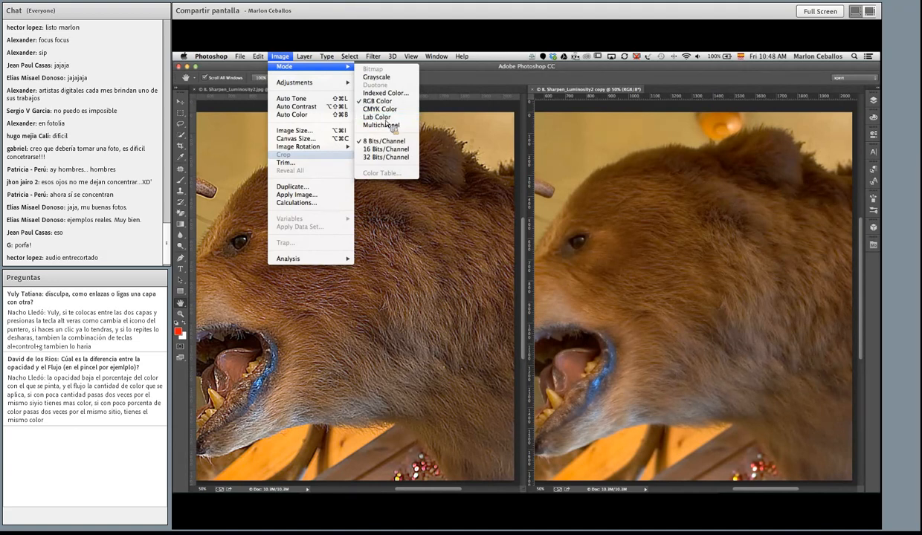
click(374, 117)
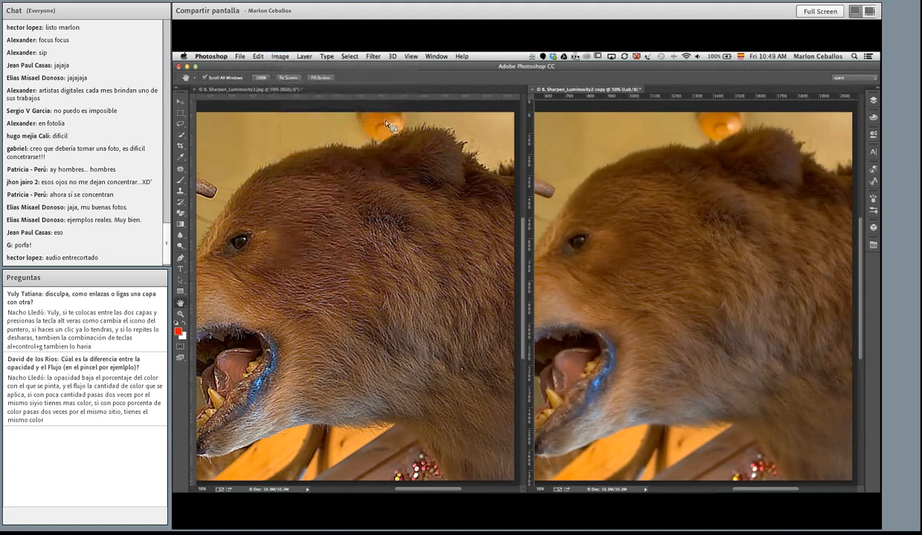
Step: Show the channels of the Lab bear copy and view the a and b channels individually to examine their contents
click(439, 57)
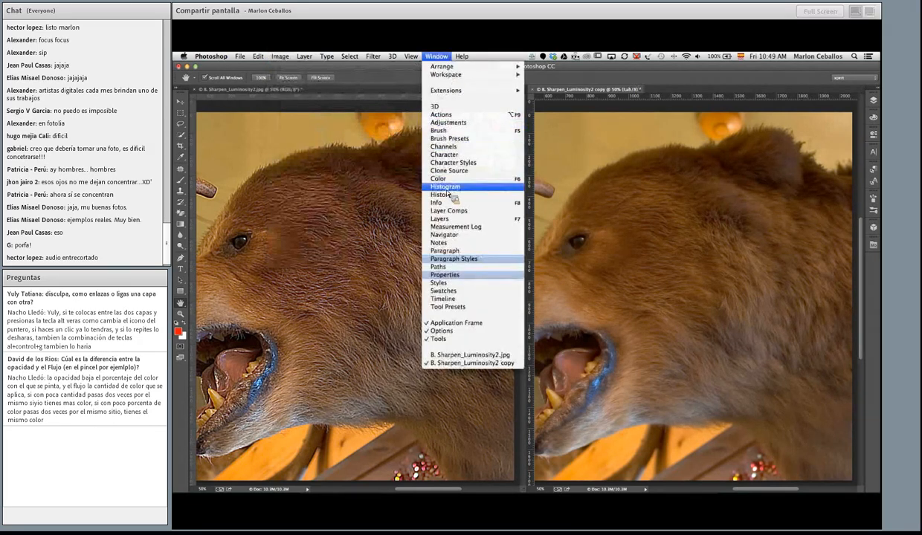
click(444, 147)
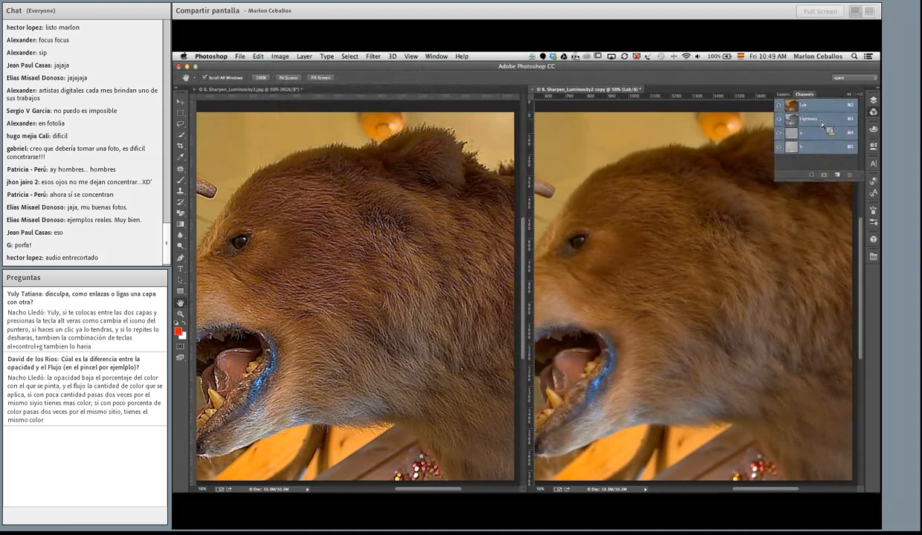
click(820, 123)
click(820, 133)
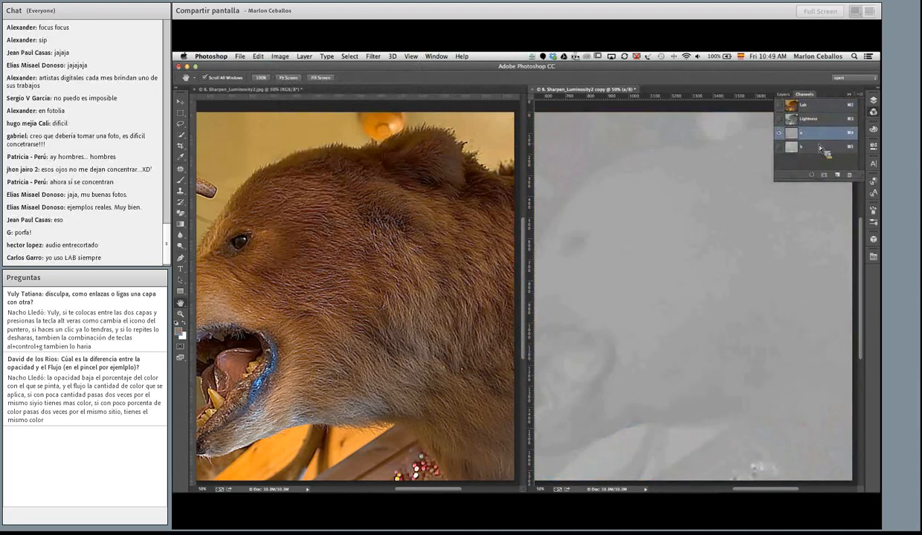
click(821, 146)
click(821, 133)
click(822, 147)
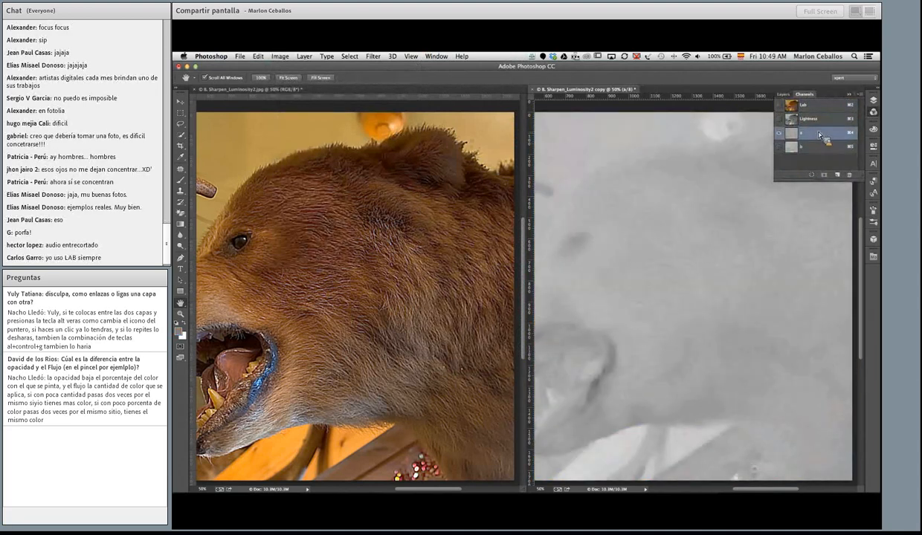
Step: Apply Smart Sharpen to only the Lightness channel of the bear copy with Amount 362%, Radius 10.0 px and Reduce Noise 10%
click(821, 120)
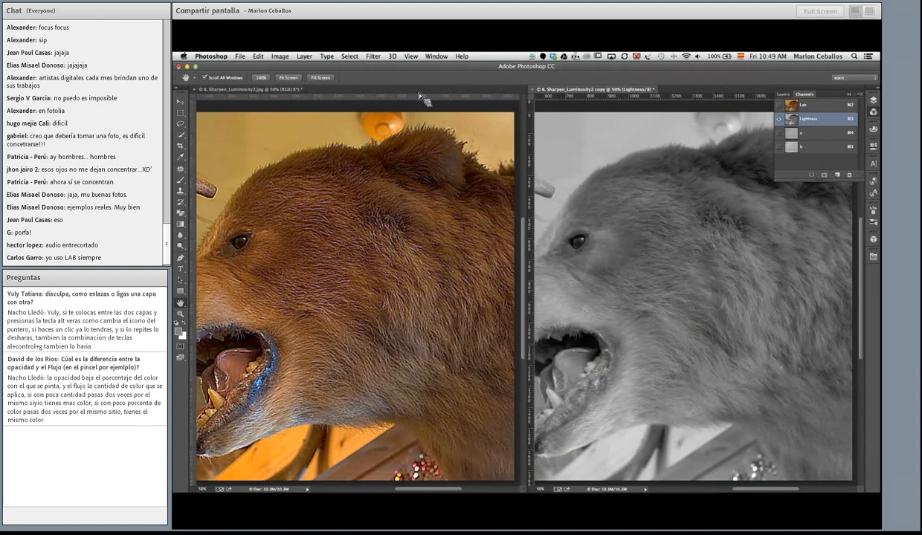
click(373, 58)
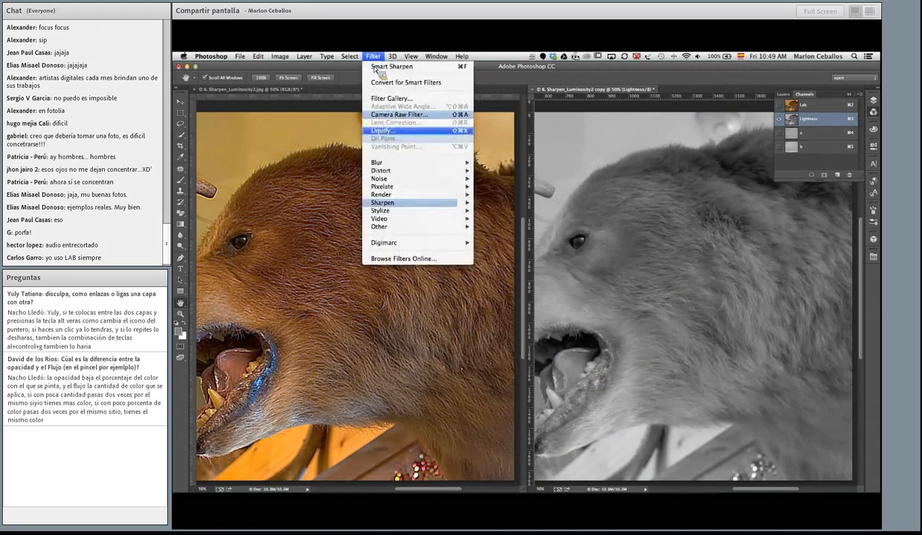
mouse_move(384, 202)
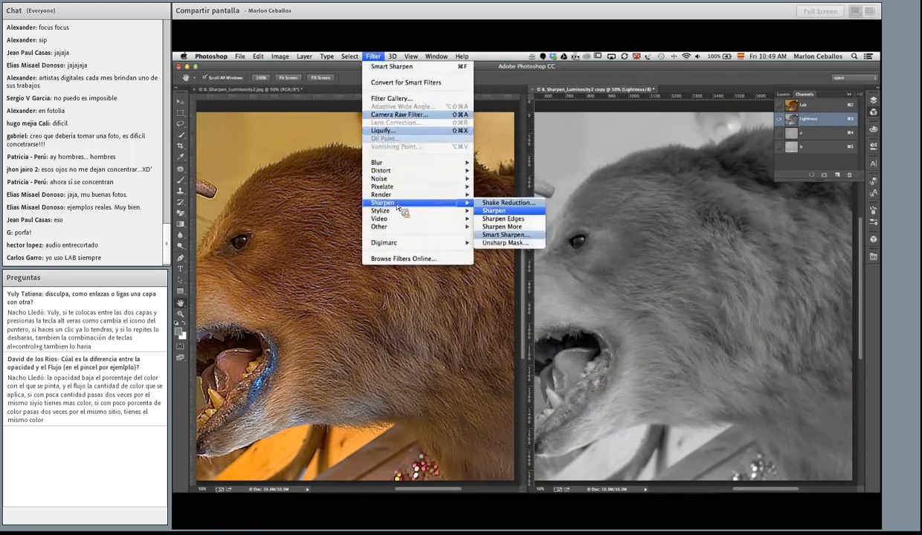
click(494, 233)
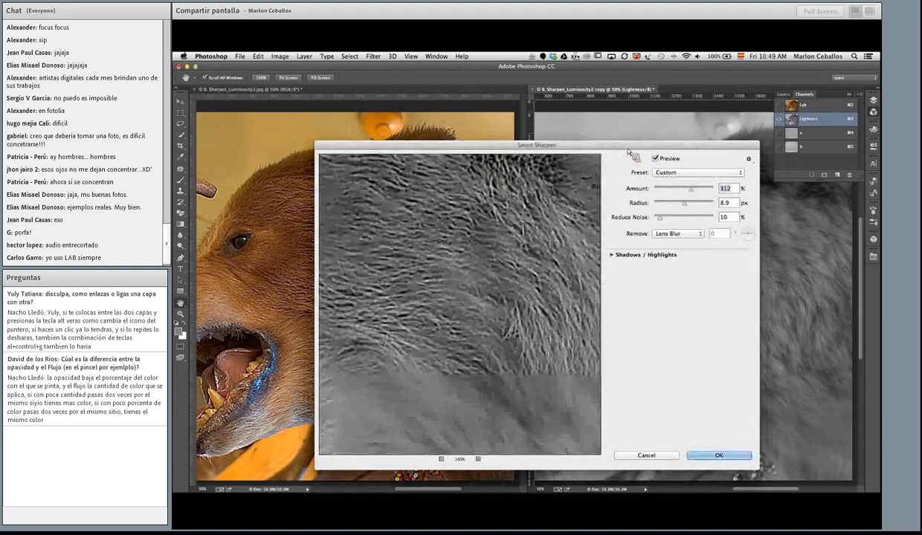
drag(559, 145, 377, 114)
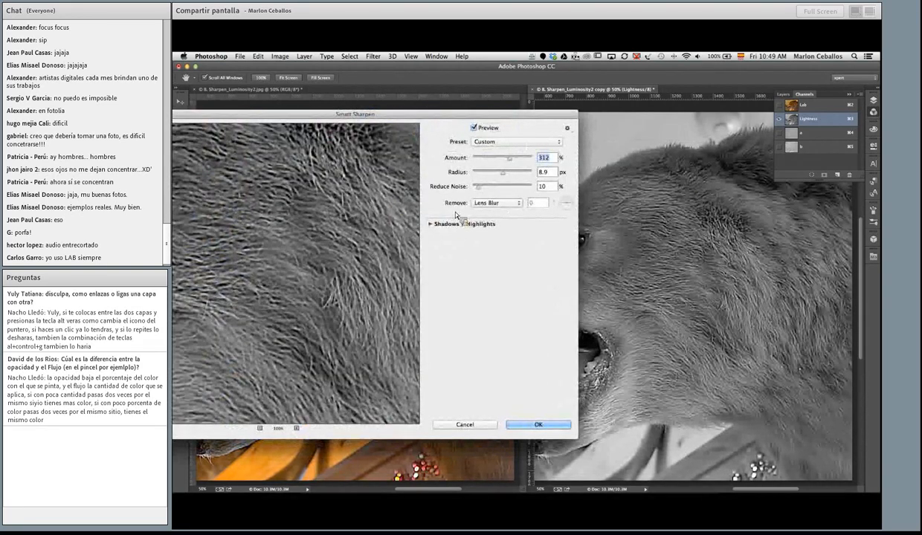
drag(506, 172, 518, 163)
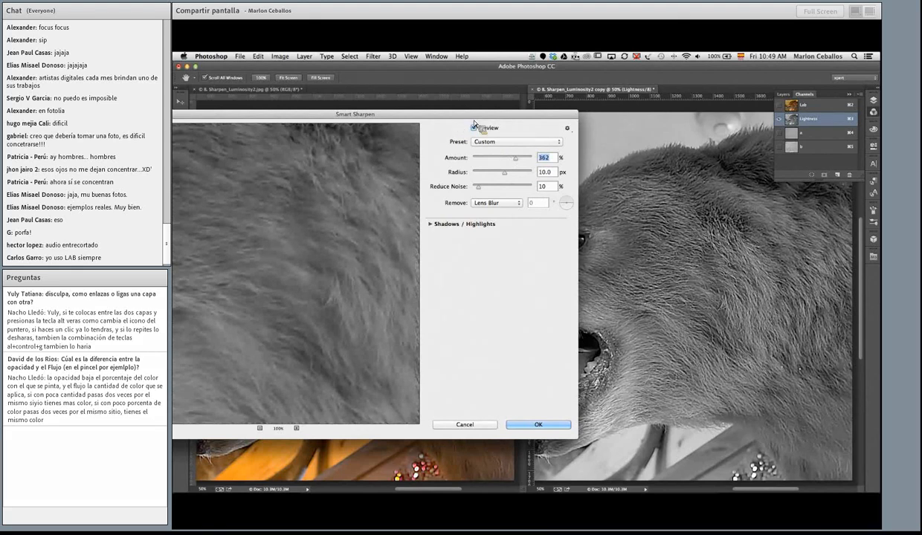
drag(439, 116, 507, 117)
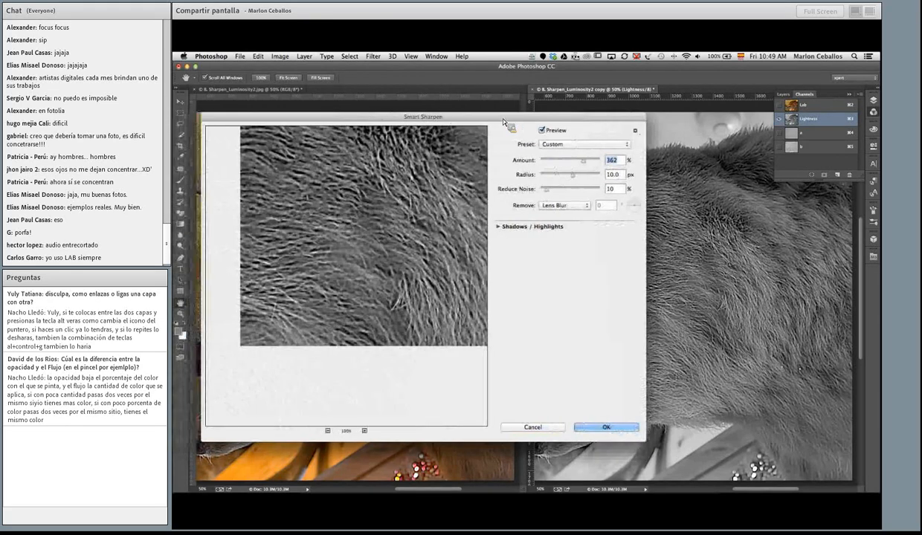
click(598, 428)
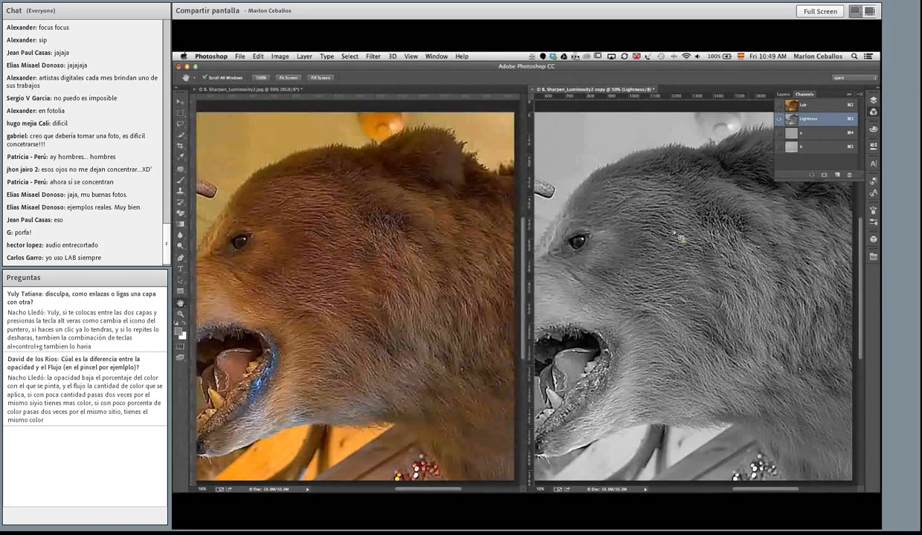
Step: Display all Lab channels together and compare the fur of both bear images at up to 100% magnification
click(781, 146)
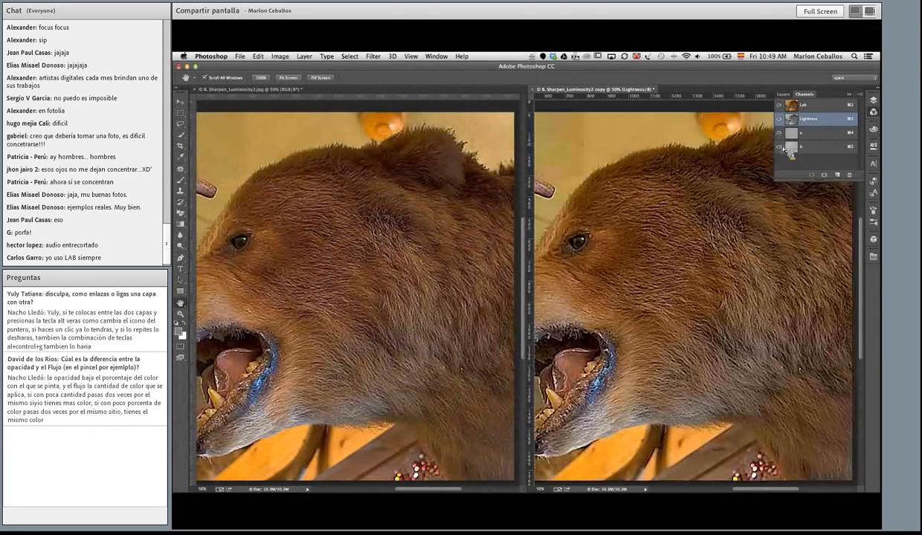
click(180, 314)
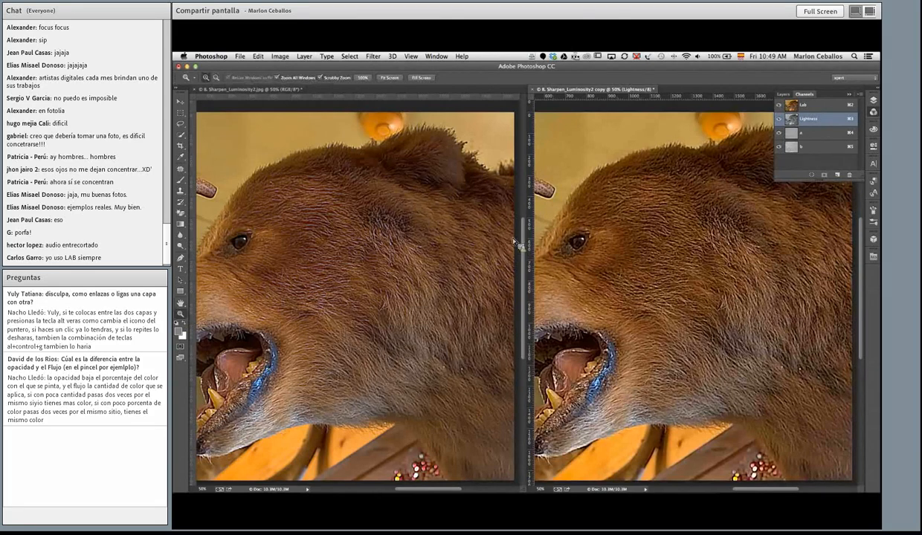
click(681, 286)
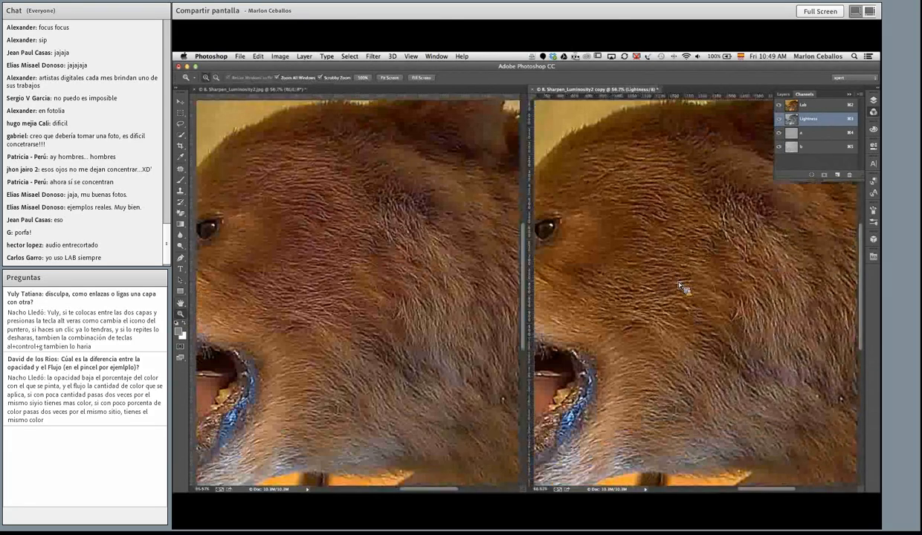
click(680, 287)
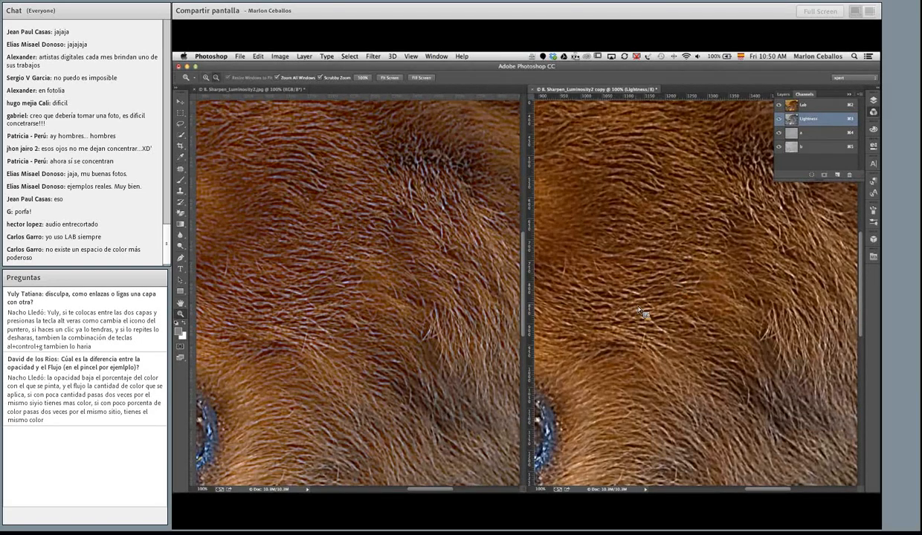
key(super+minus)
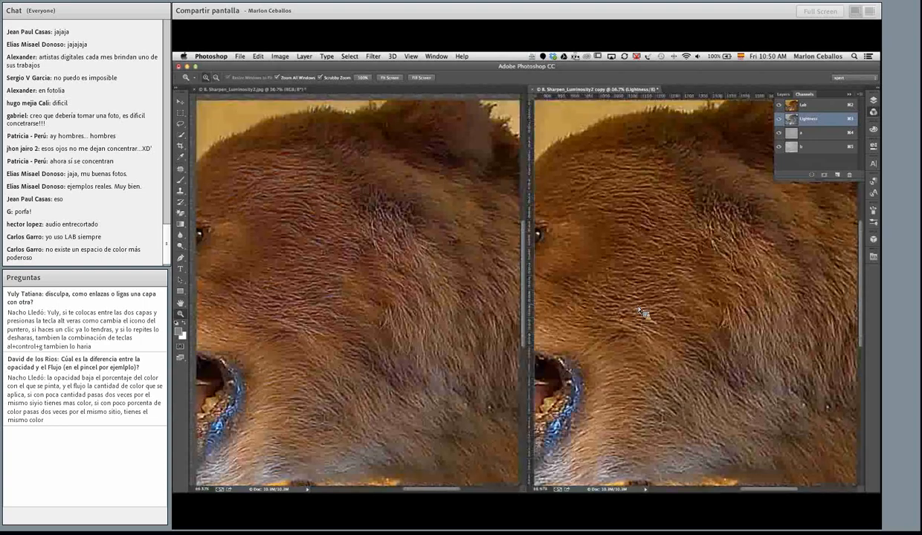
key(super+minus)
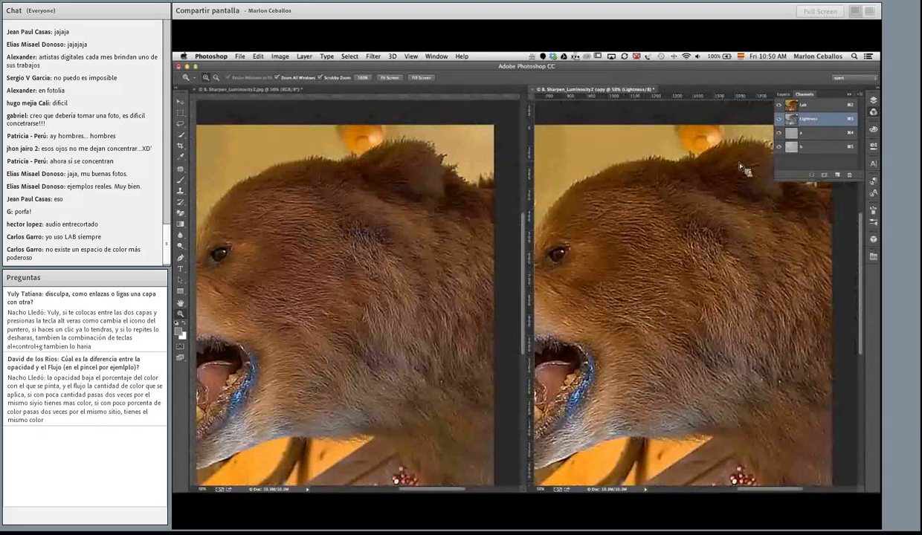
Step: Undo the Lightness channel sharpening and the Lab Color conversion on the bear copy
click(798, 106)
key(super+z)
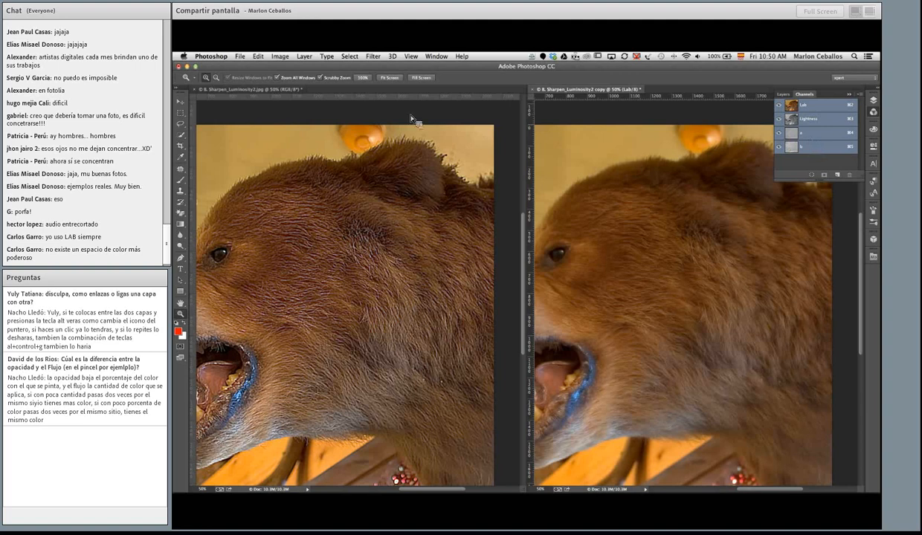
key(super+alt+z)
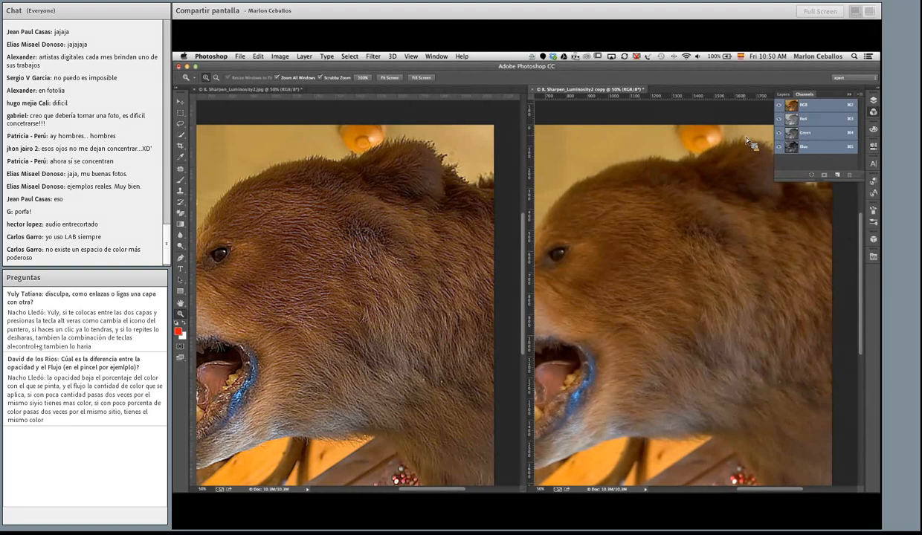
Step: Apply Smart Sharpen to the RGB bear copy's Background layer with Amount 362%, Radius 10.0 px and Reduce Noise 10%
click(783, 94)
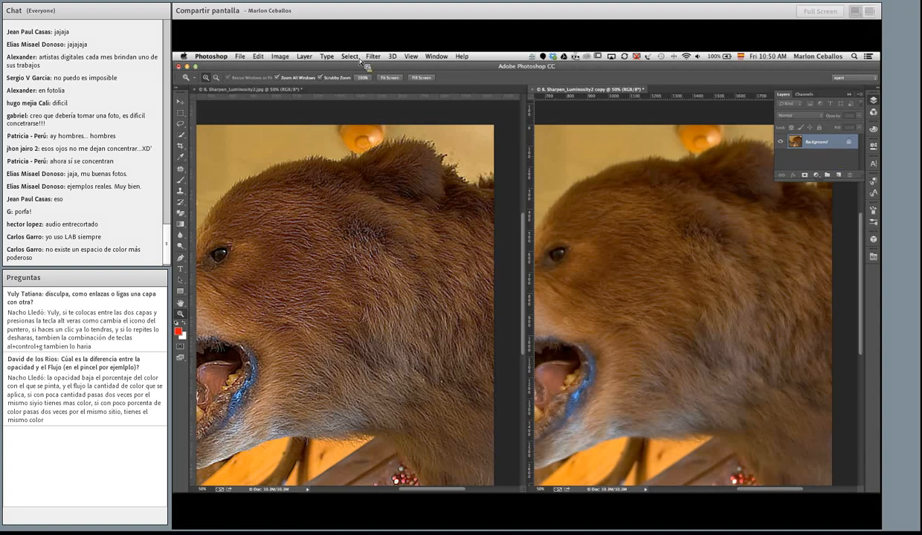
click(803, 94)
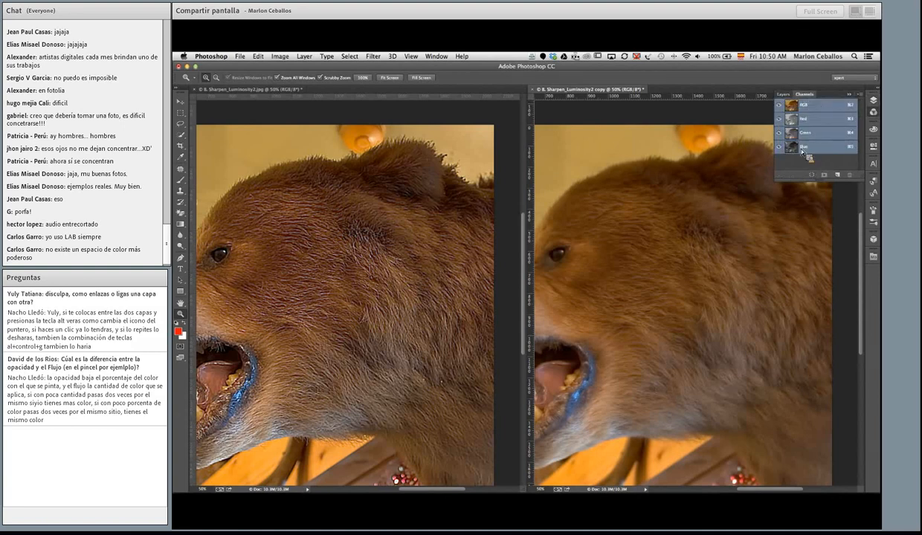
click(782, 94)
click(372, 56)
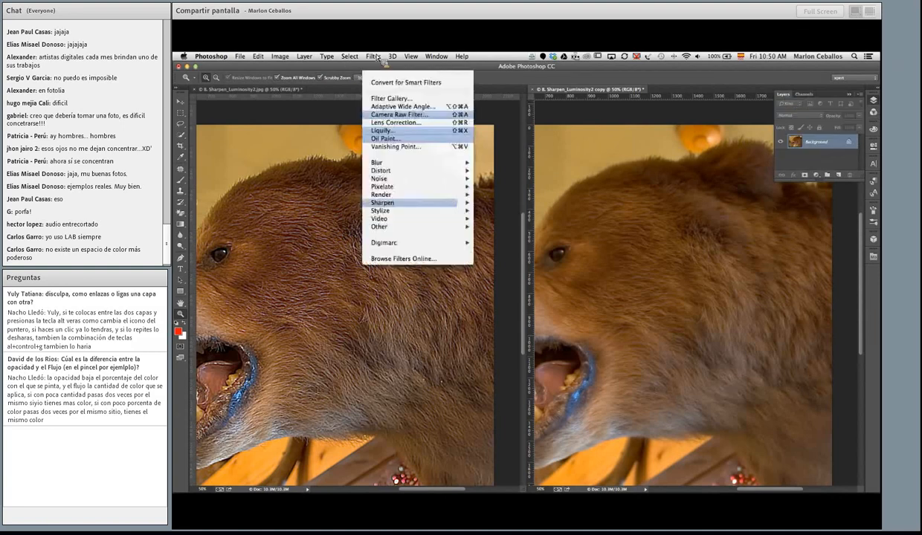
mouse_move(387, 202)
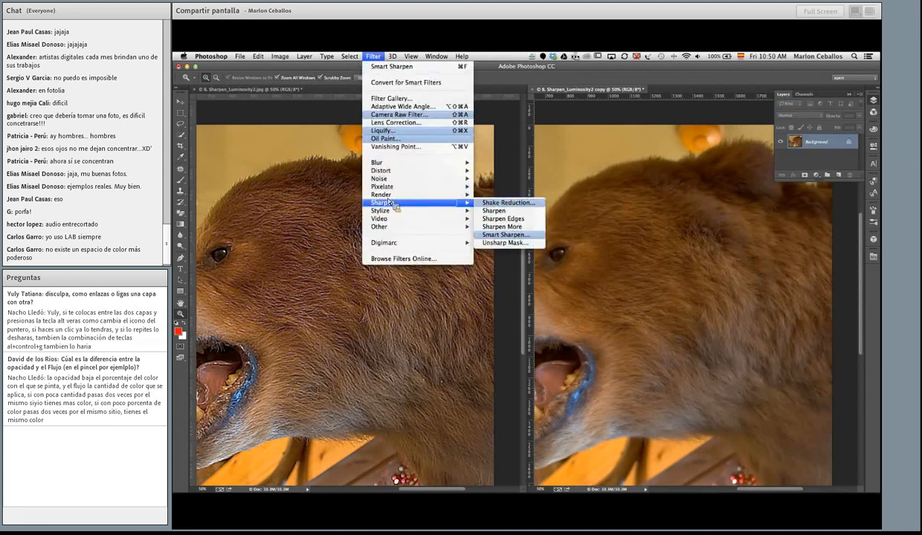
click(497, 234)
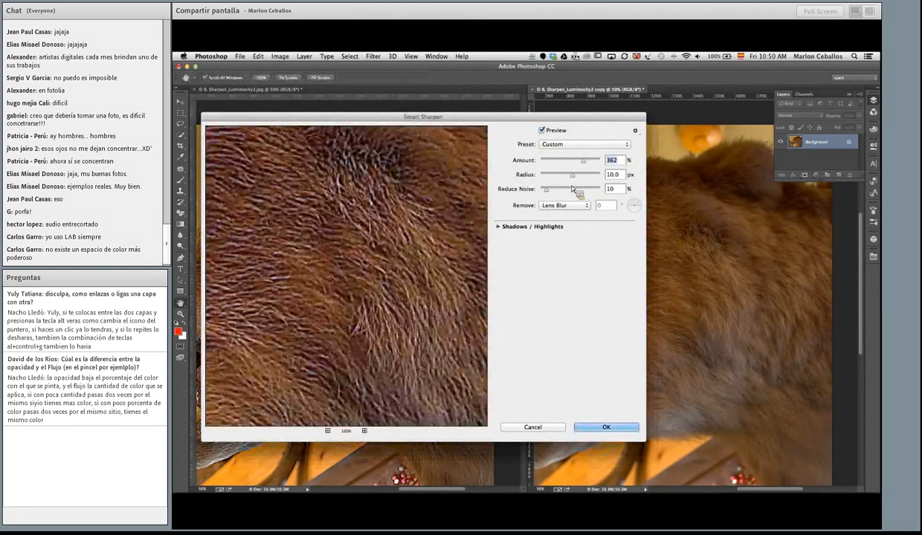
drag(511, 134, 578, 147)
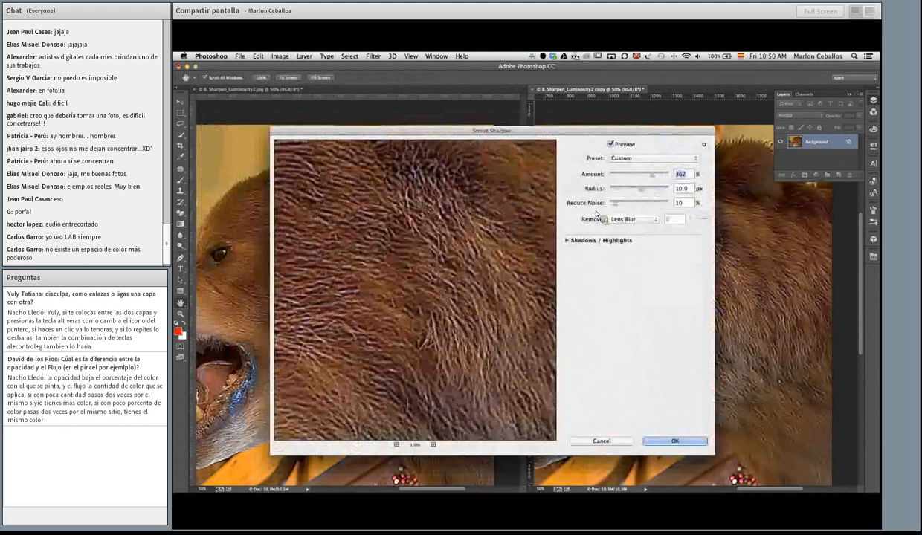
click(685, 444)
Step: Start fading the bear copy's last Smart Sharpen, trying 57% opacity before restoring it to 100%
key(z)
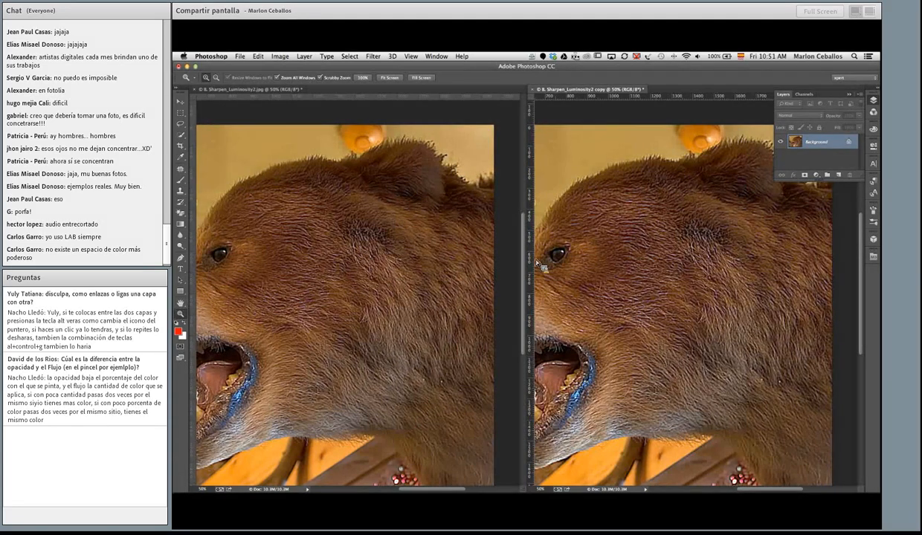
click(670, 287)
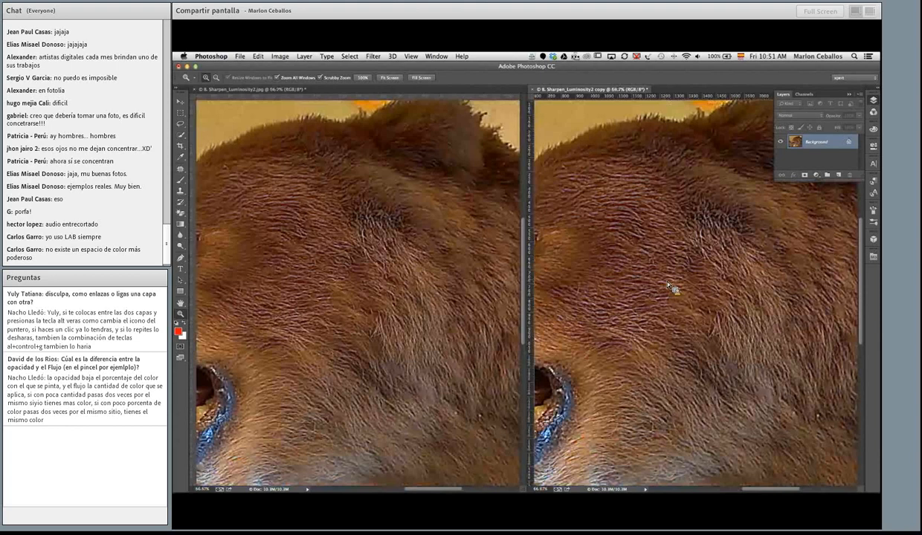
click(261, 56)
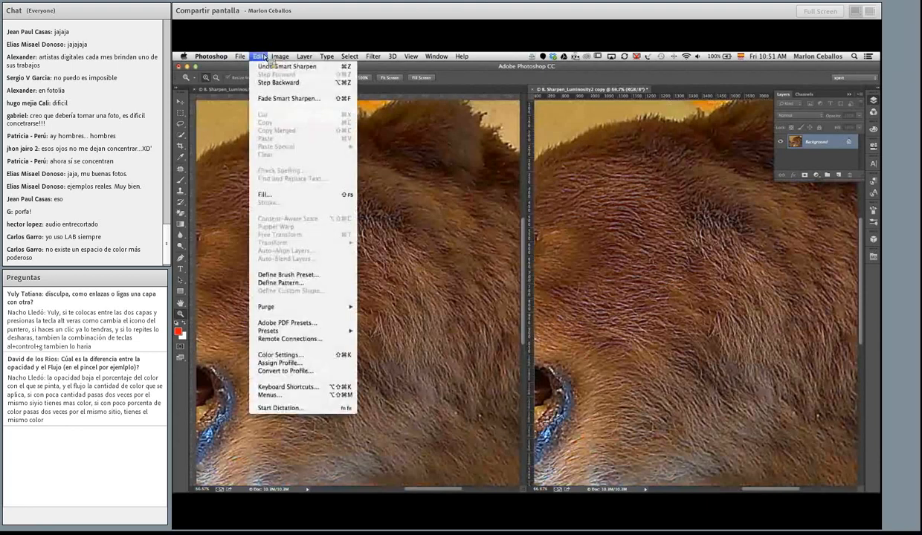
click(292, 103)
drag(380, 311, 538, 269)
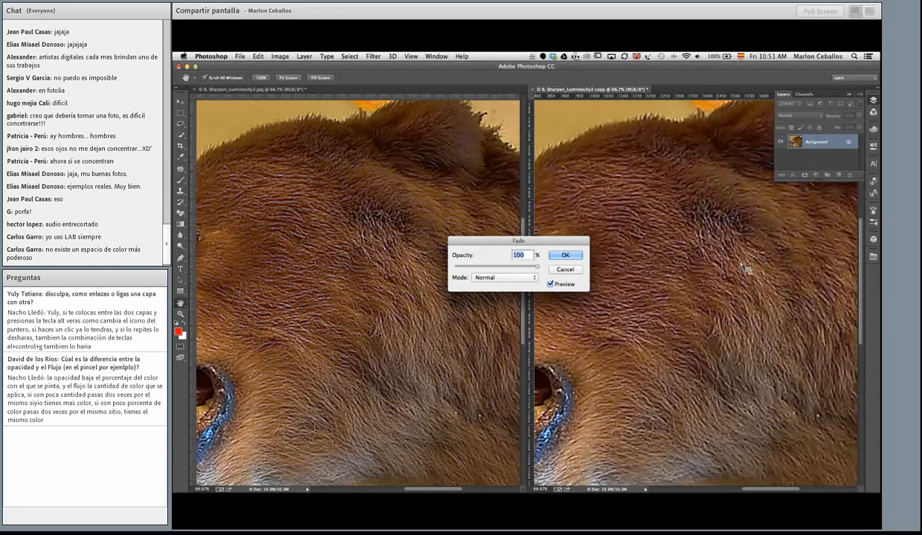
drag(538, 270, 505, 272)
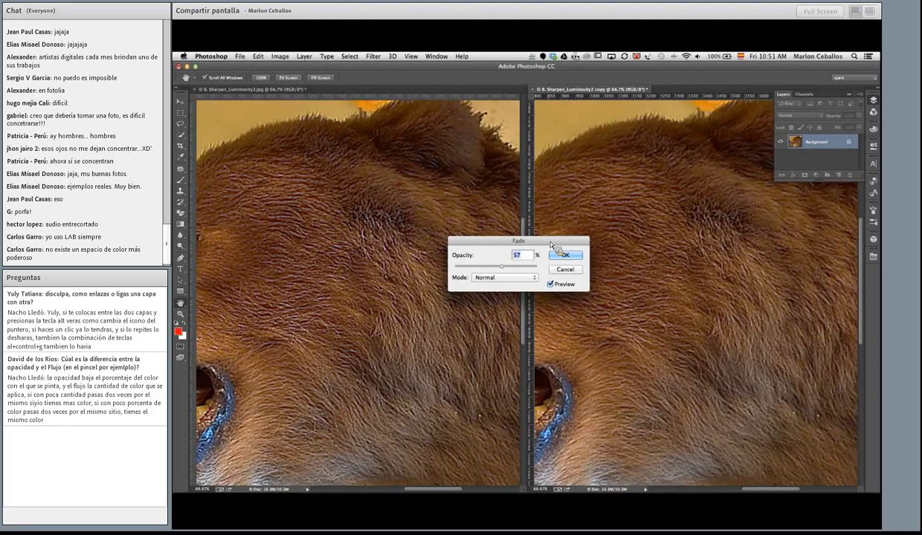
drag(502, 265, 547, 272)
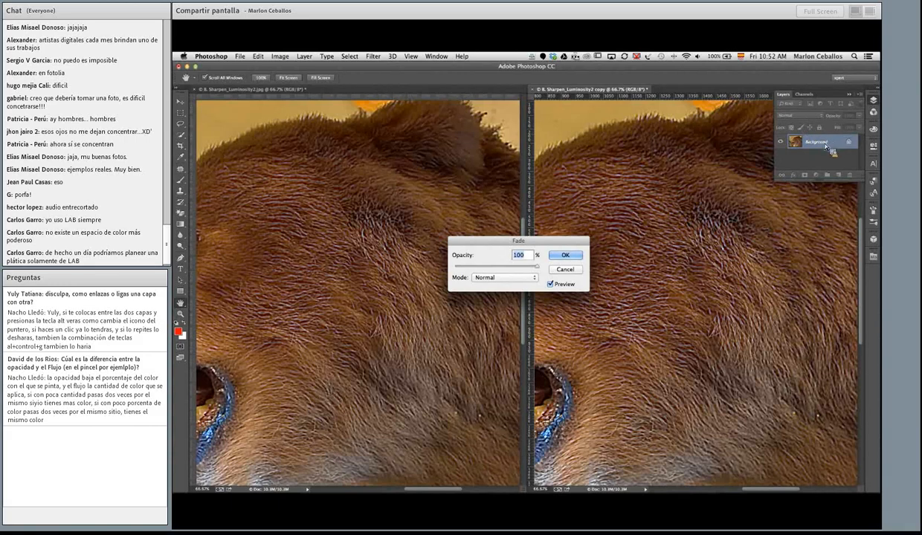
Step: Set the Fade mode to Luminosity at 100% opacity and apply it to the sharpened bear copy
click(503, 278)
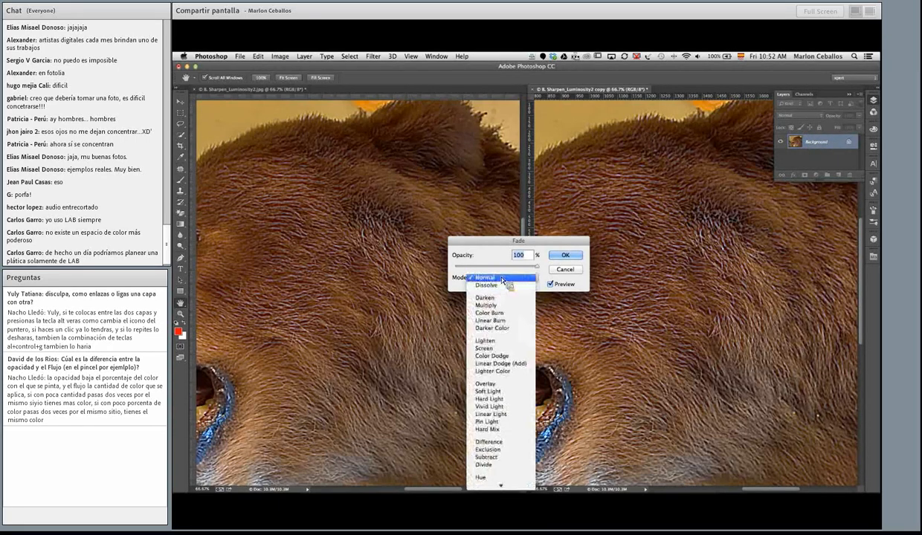
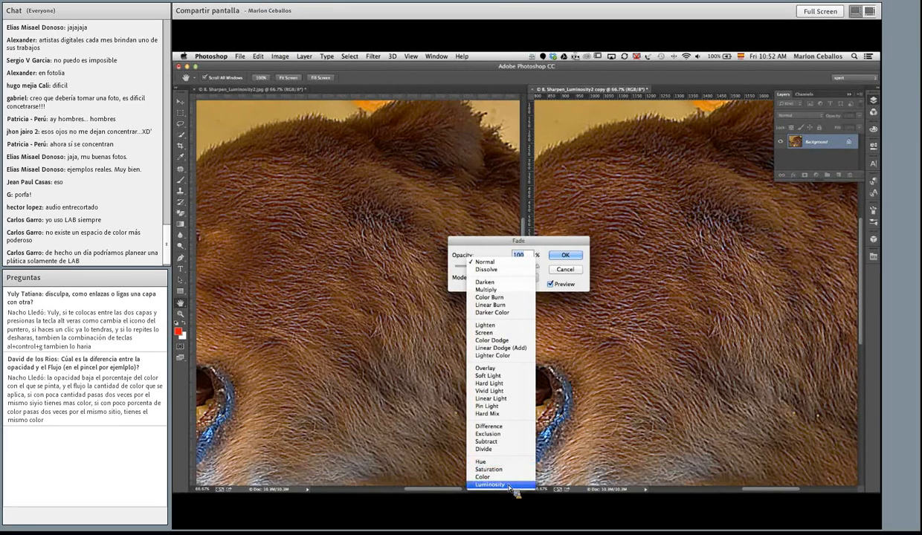
click(511, 487)
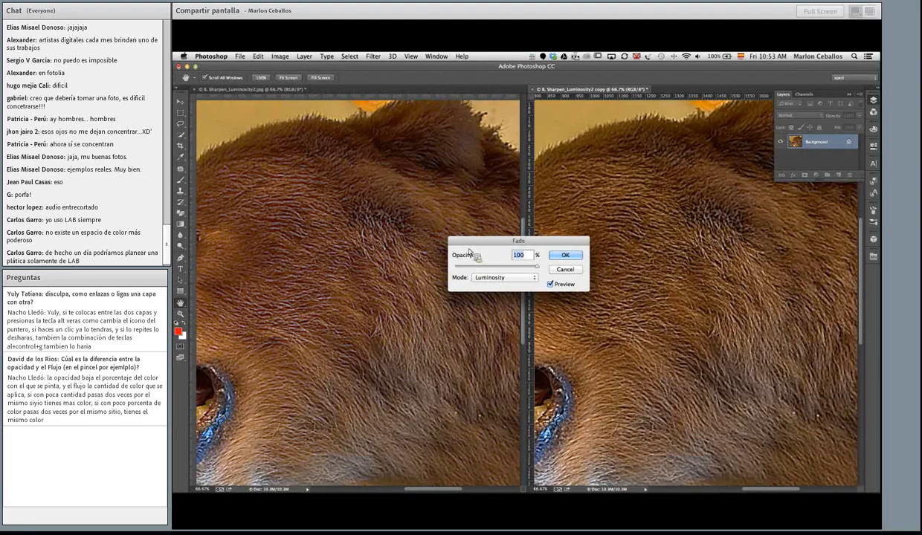
click(565, 256)
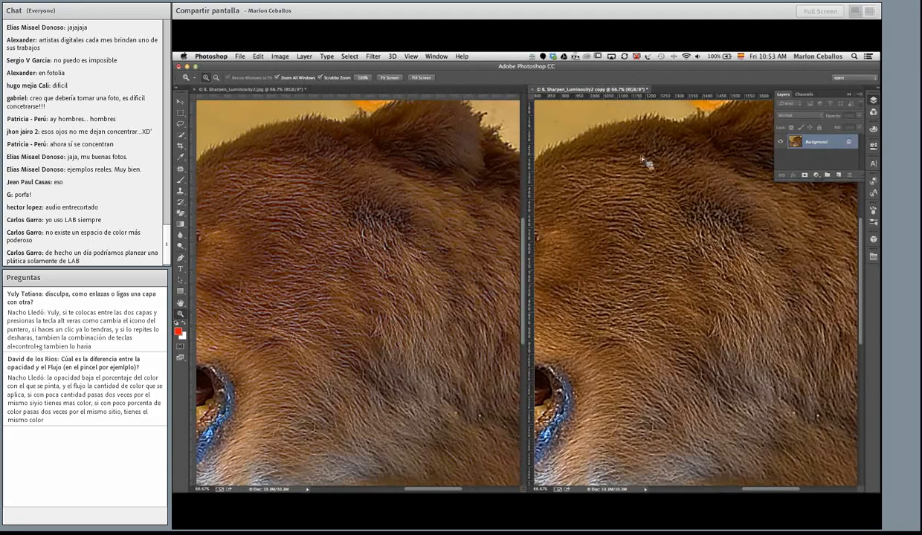
Step: Undo the Luminosity fade and the Smart Sharpen on the bear copy
key(super+z)
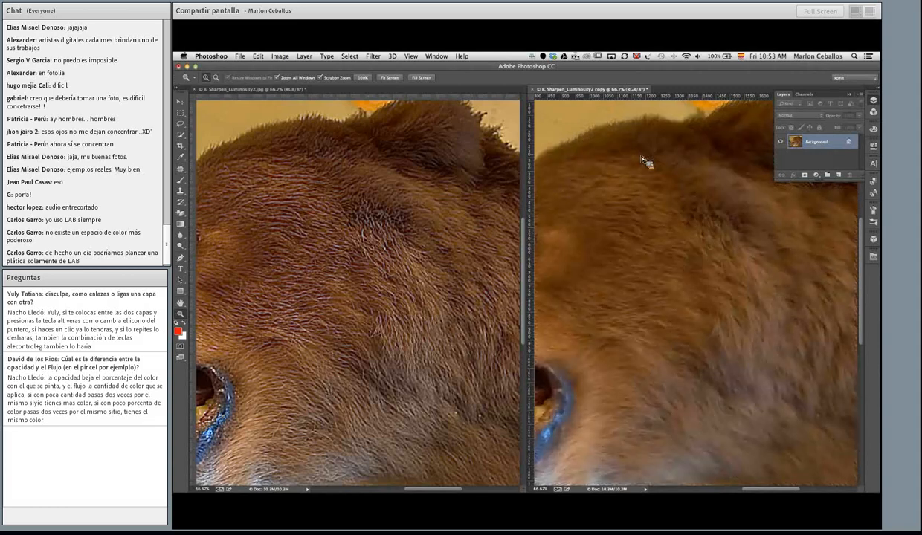
key(super+z)
Step: Duplicate the bear copy's Background layer and reapply the last Smart Sharpen to the duplicate
drag(846, 180, 846, 214)
drag(815, 141, 838, 210)
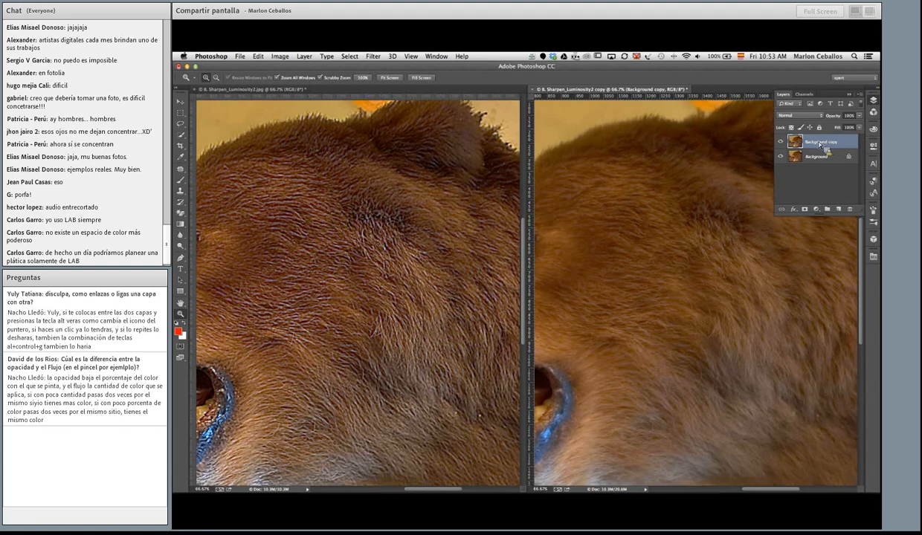
click(373, 57)
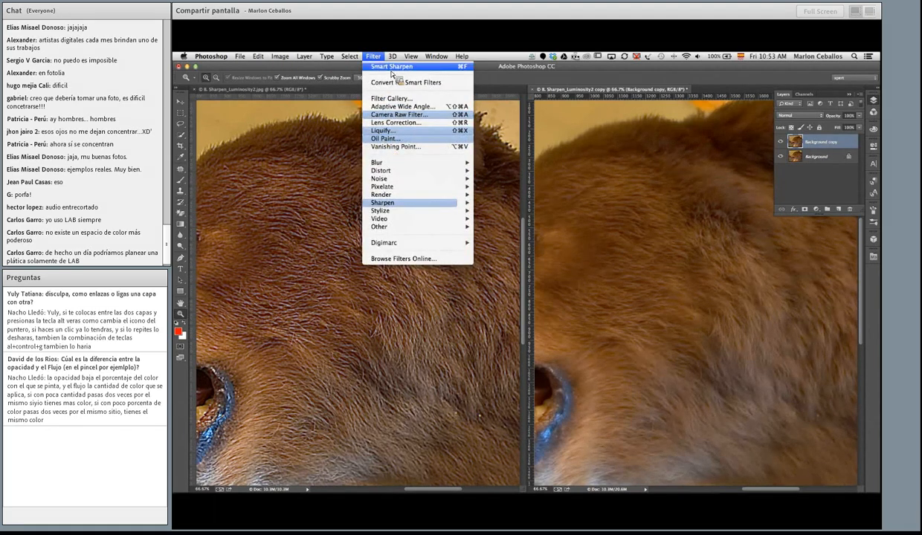
click(396, 68)
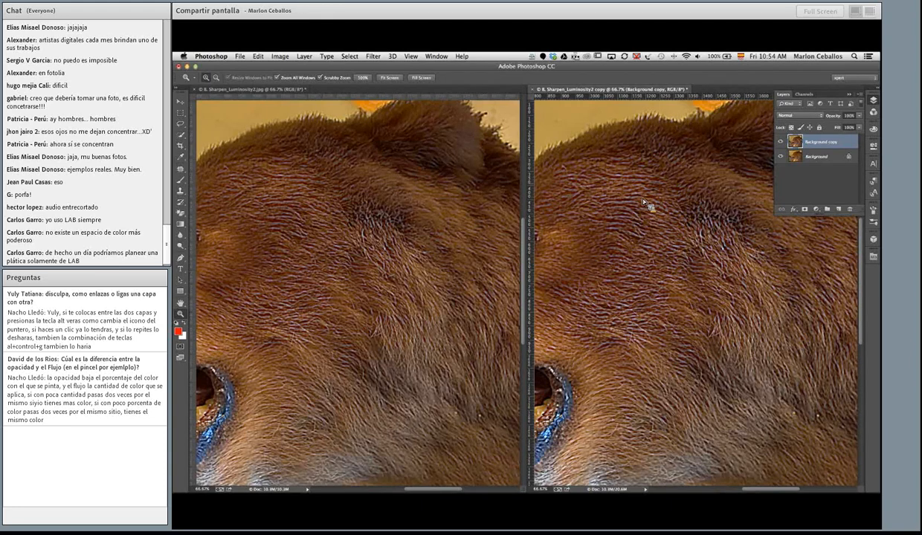
Step: Set the sharpened duplicate layer's blend mode to Luminosity
click(812, 117)
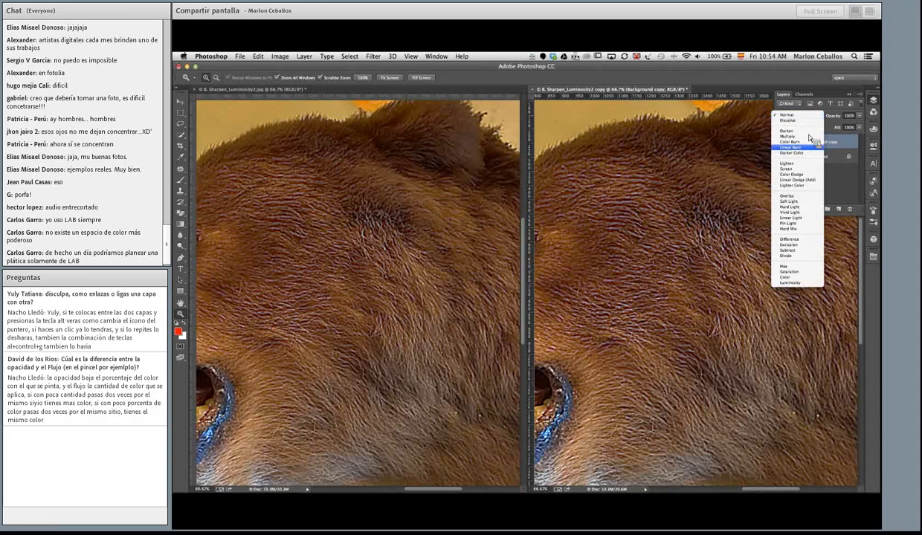
click(792, 283)
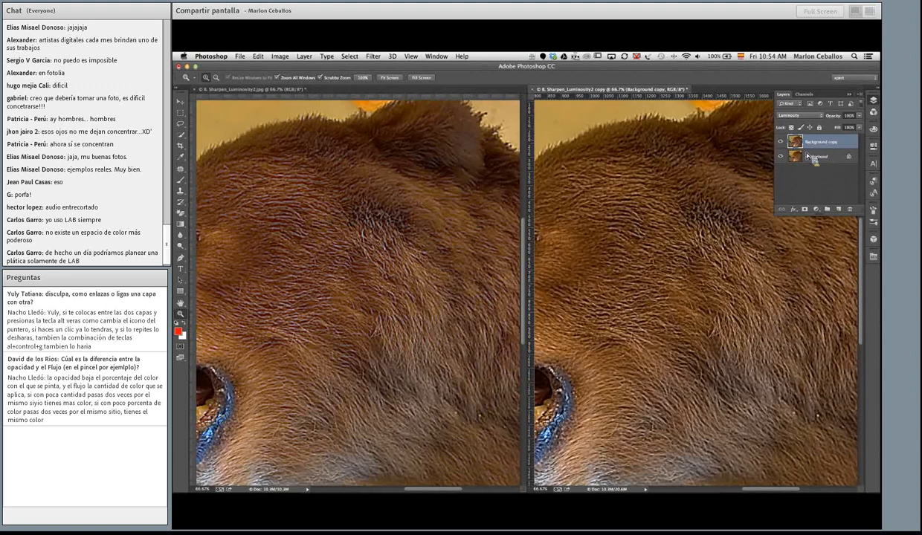
Step: Hide the sharpened duplicate layer to compare it with the original, and delete the duplicate
click(782, 142)
click(815, 156)
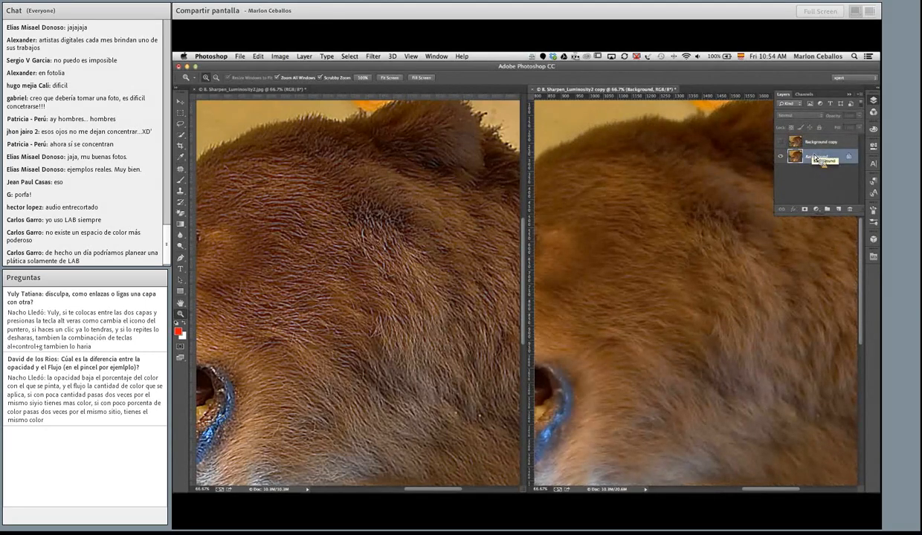
click(818, 144)
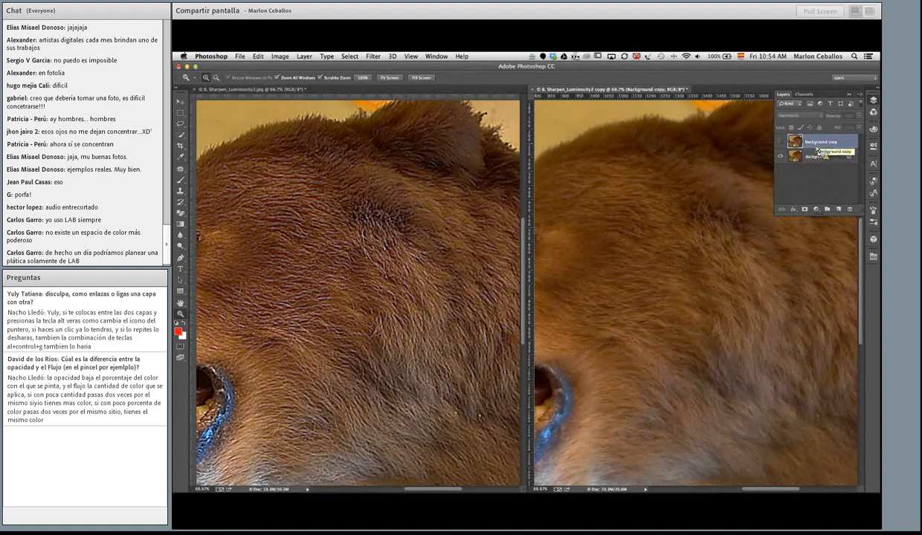
drag(819, 148, 850, 208)
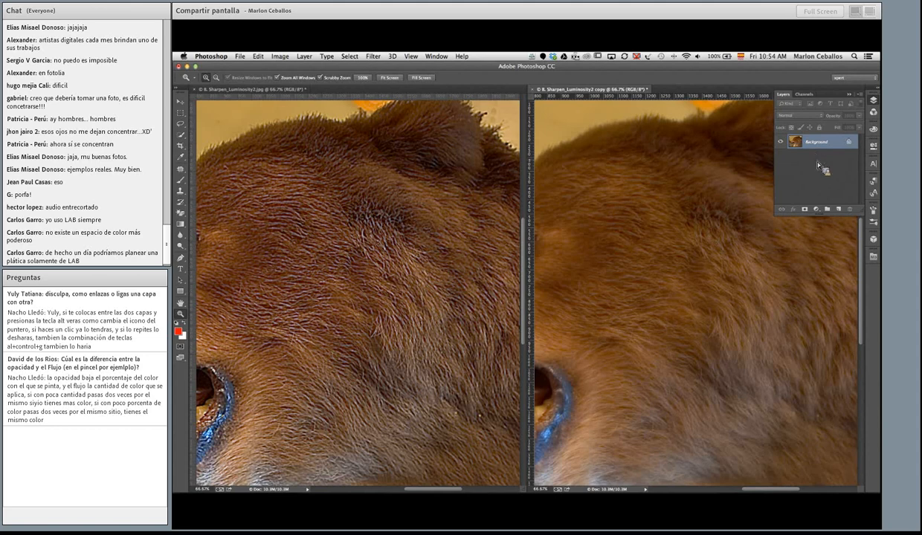
Step: Reapply the last Smart Sharpen directly to the bear copy's Background layer and undo it
click(373, 57)
mouse_move(387, 202)
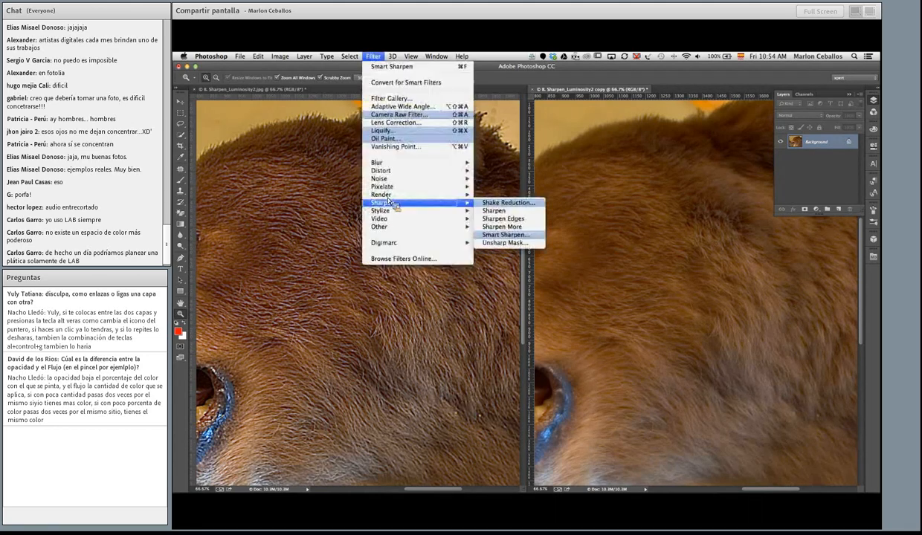
click(392, 67)
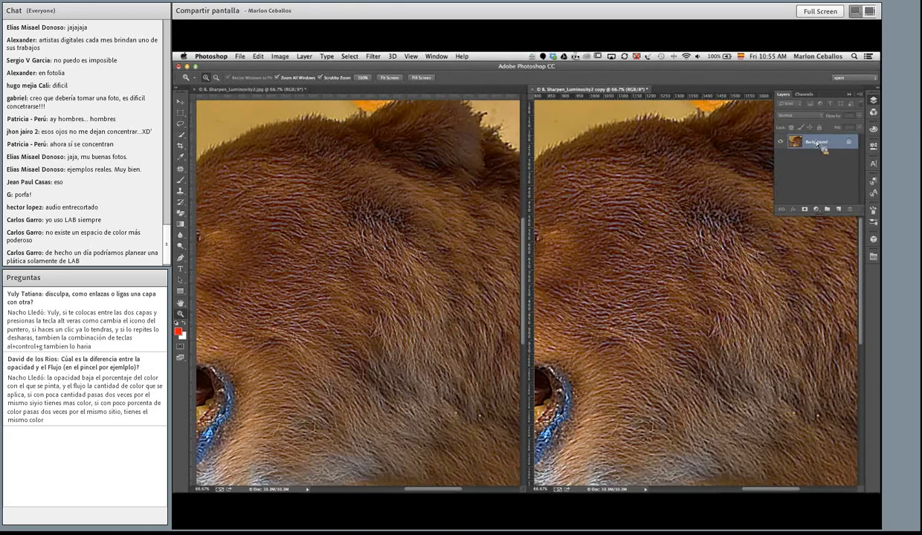
key(super+z)
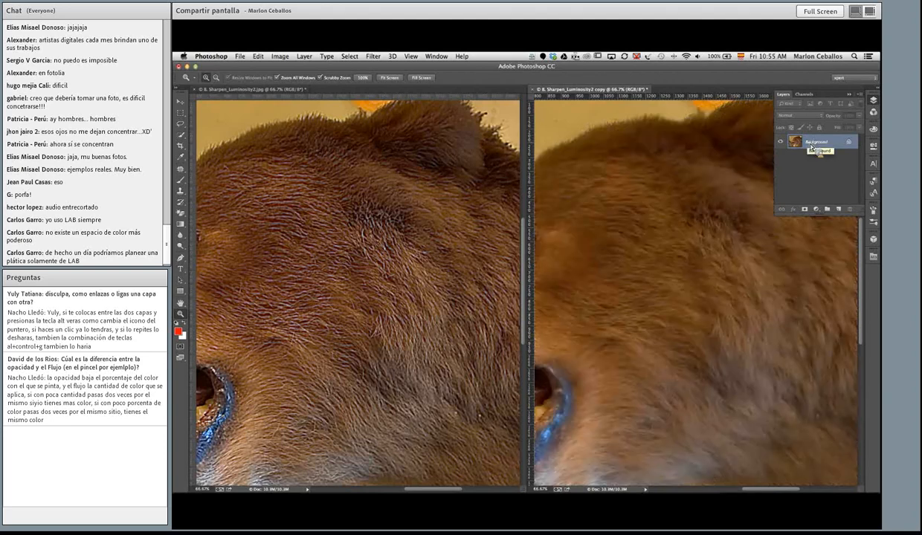
Step: Convert the bear copy's Background layer to a Smart Object and apply Smart Sharpen with Amount 362%, Radius 10.0 px and Reduce Noise 10%
right_click(823, 144)
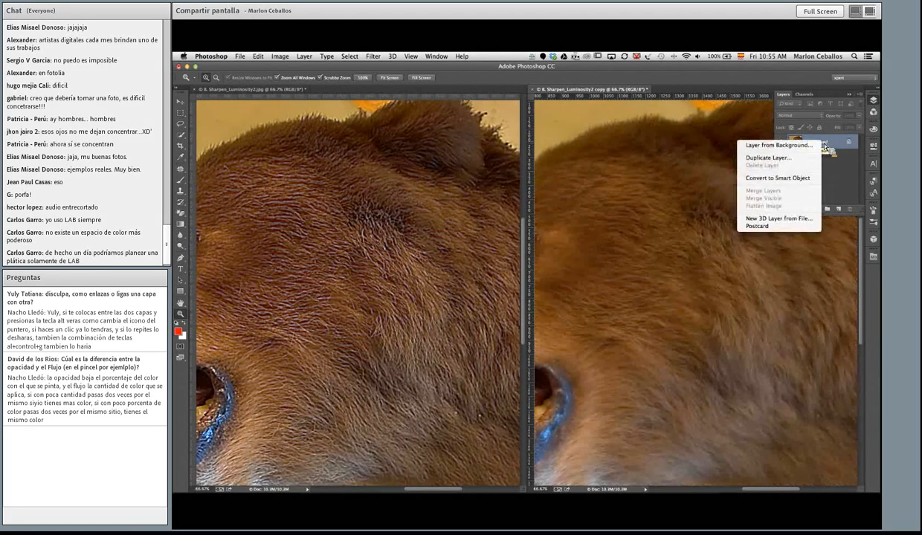
click(803, 180)
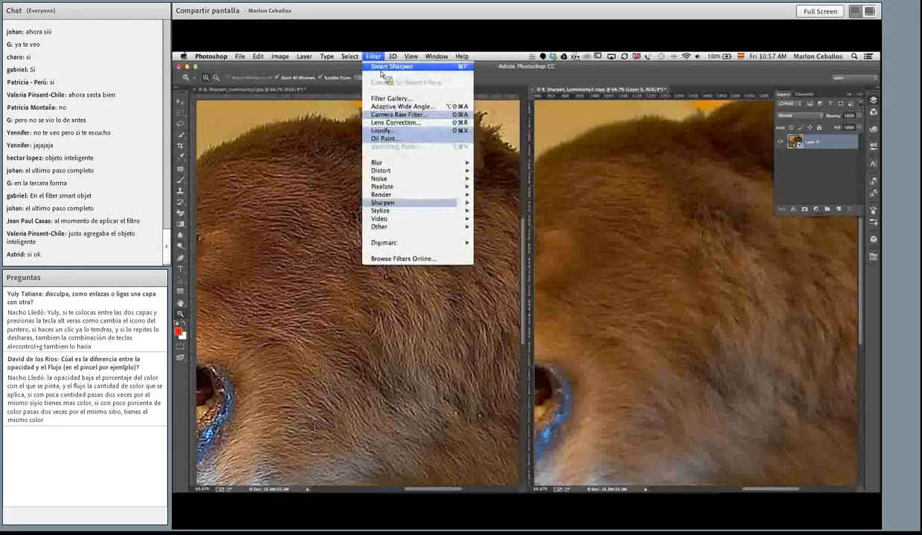
click(381, 66)
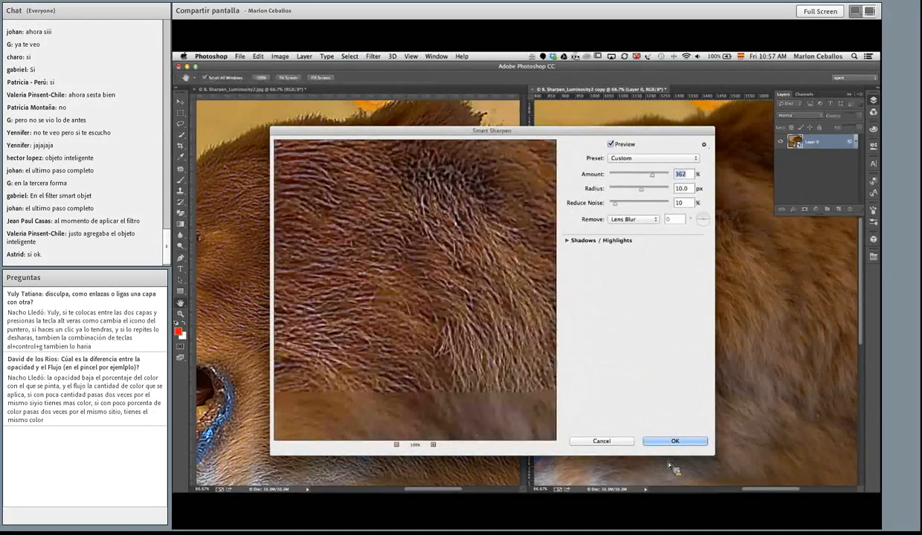
click(675, 442)
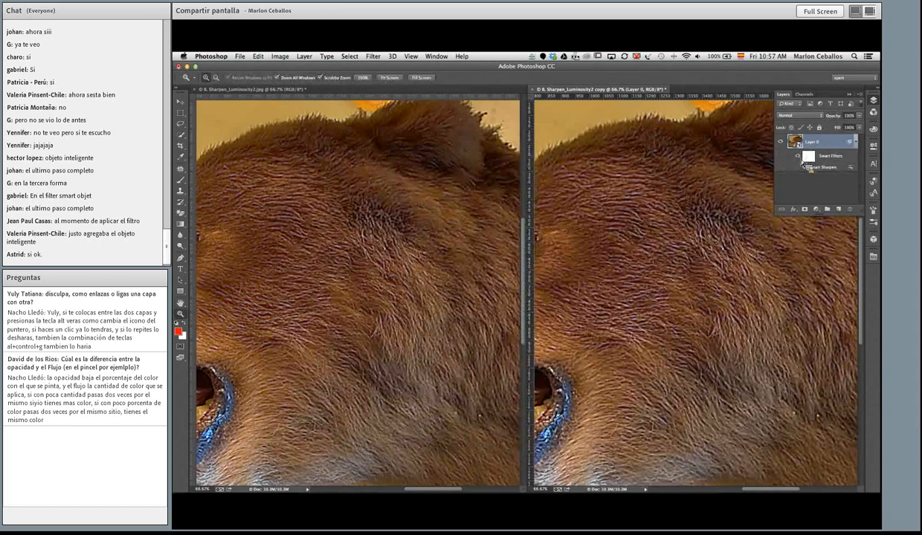
Step: Toggle the Smart Filters' visibility repeatedly to compare the bear fur with and without the Smart Sharpen
click(801, 160)
click(800, 162)
click(801, 159)
click(801, 160)
click(801, 160)
click(801, 160)
click(809, 169)
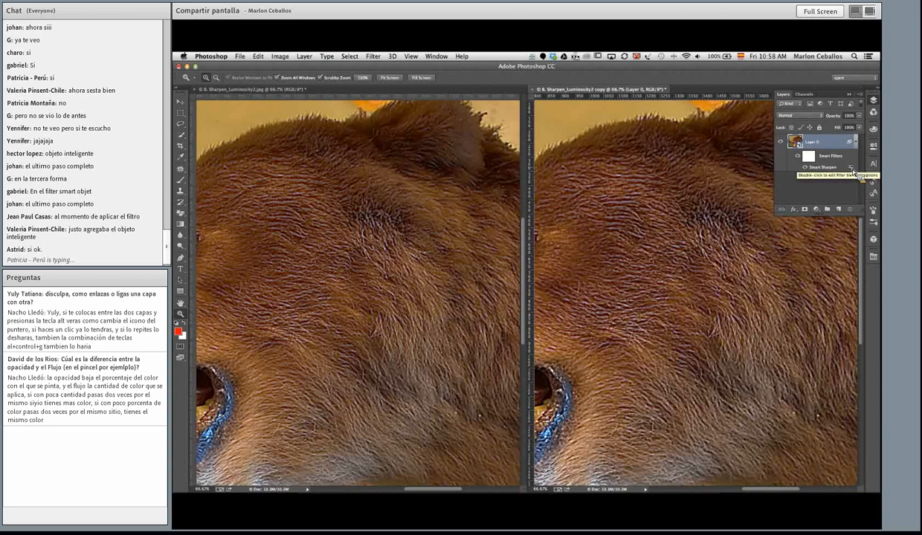
Step: Set the Smart Sharpen smart filter's blending mode to Luminosity at 100% opacity
double_click(852, 169)
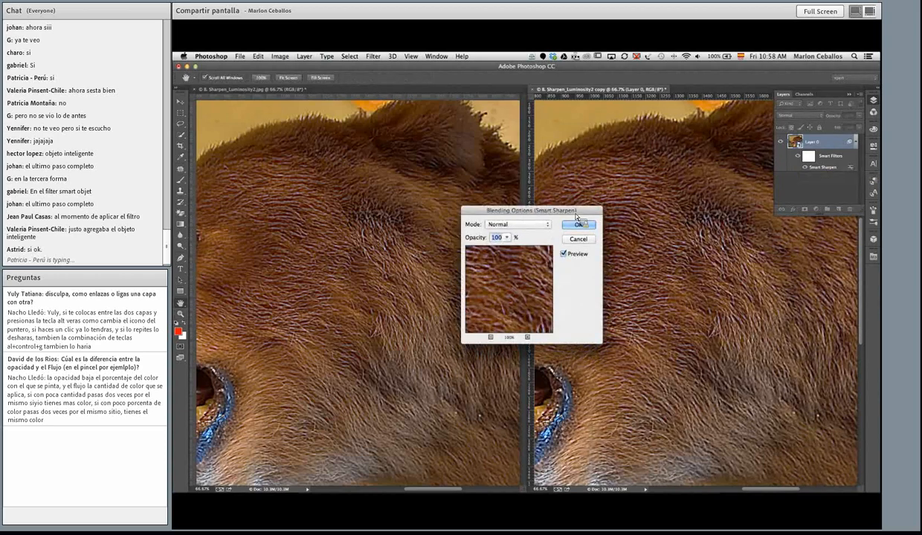
drag(548, 207, 469, 147)
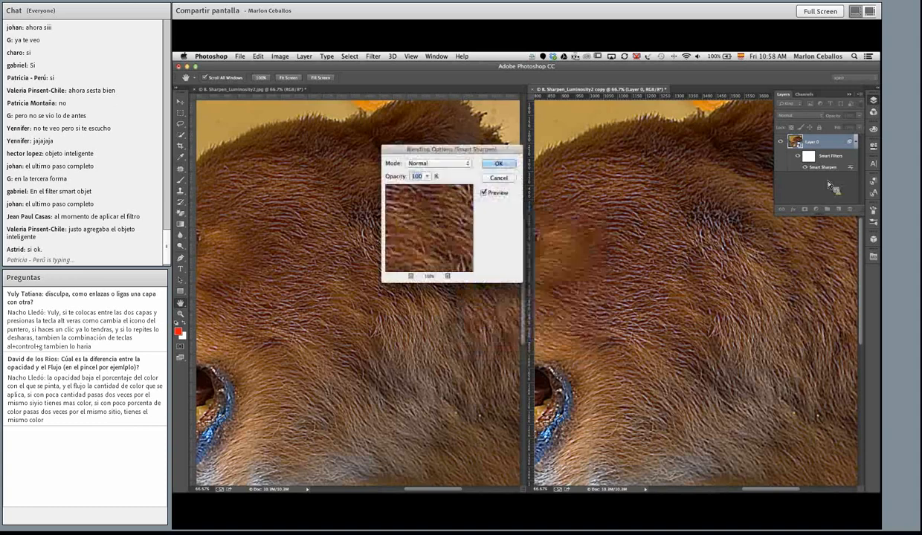
click(426, 176)
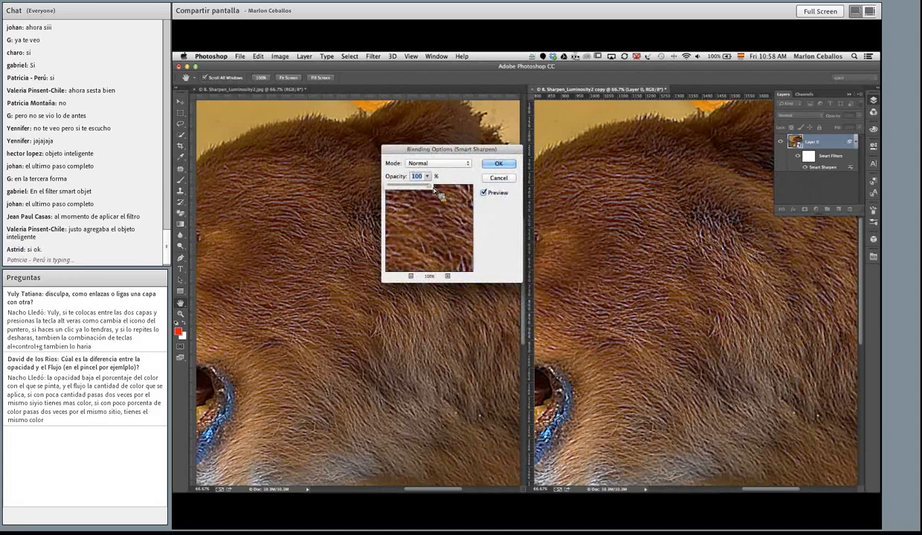
mouse_move(433, 186)
mouse_down()
mouse_move(392, 185)
mouse_move(439, 186)
mouse_up()
click(439, 162)
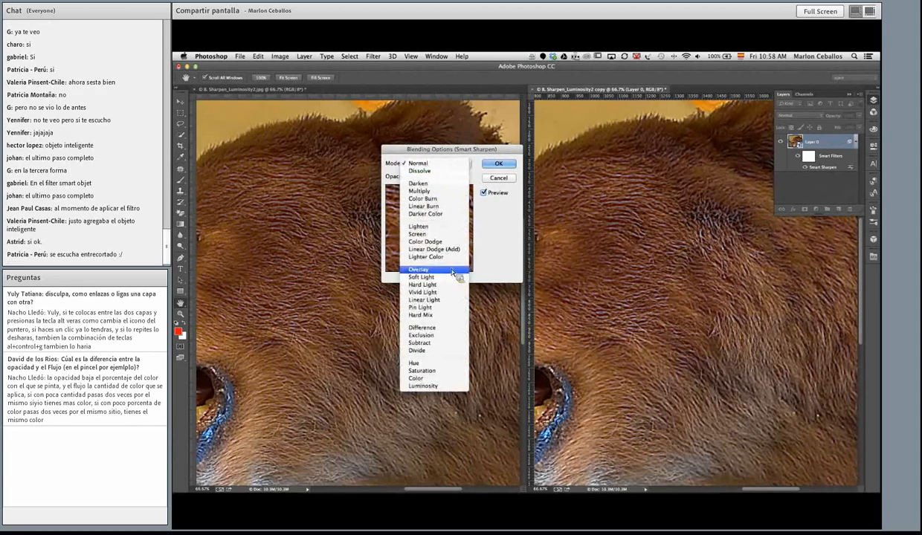
click(446, 388)
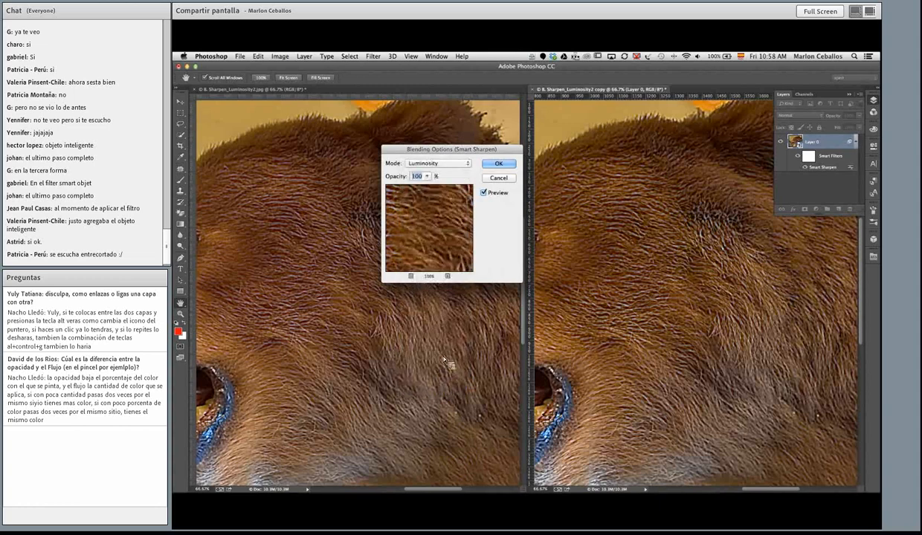
click(500, 164)
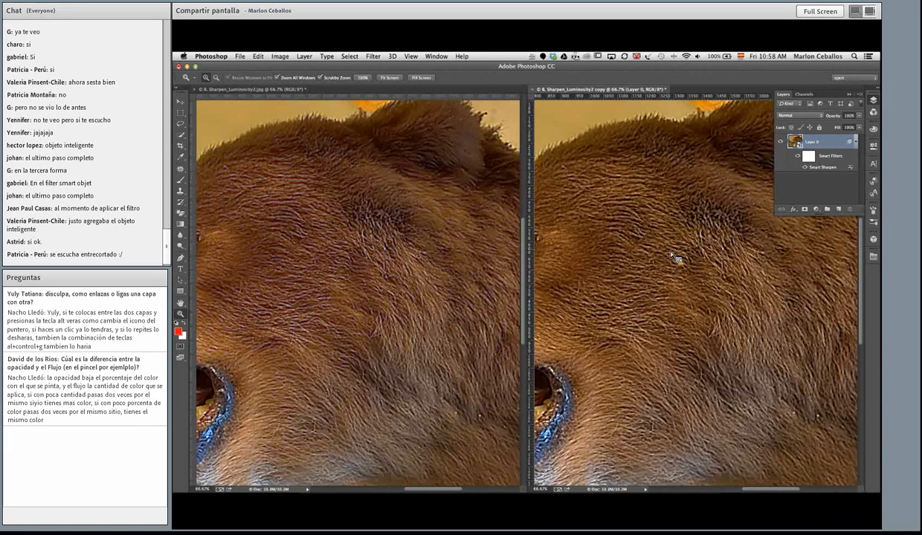
Step: Switch the Smart Filters off and on to compare the Luminosity-blended sharpening with the unsharpened bear copy
click(800, 161)
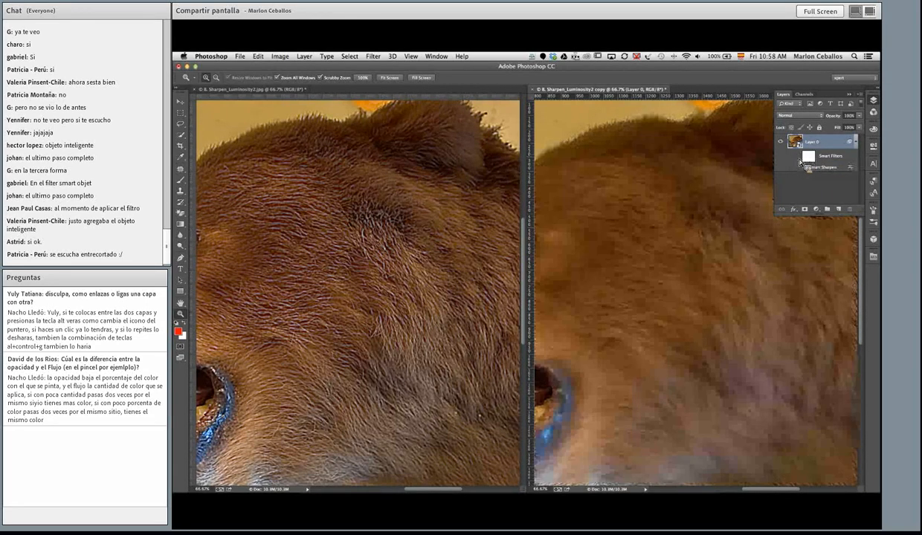
click(801, 161)
click(801, 161)
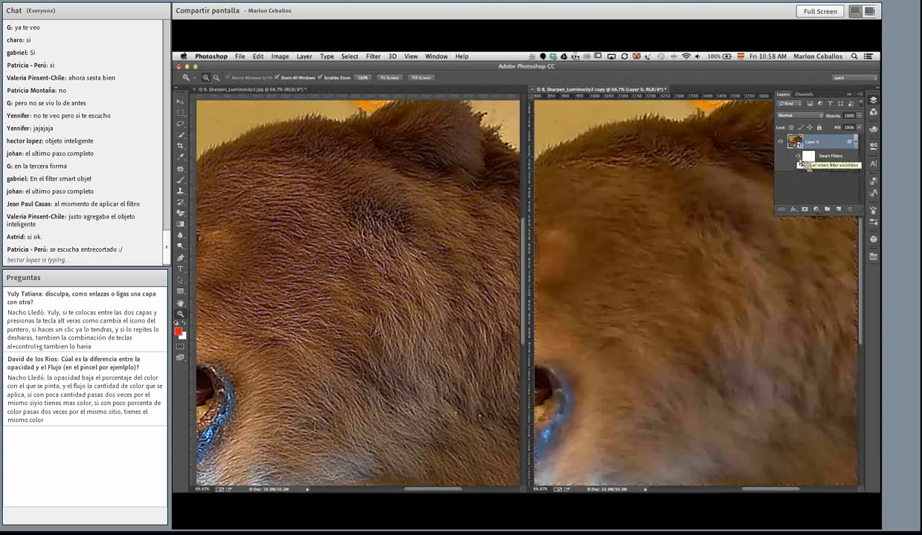
Step: Switch the bear copy's Smart Filters back on and close the original bear photo, 8. Sharpen_Luminosity2.jpg
click(801, 161)
key(super+Tab)
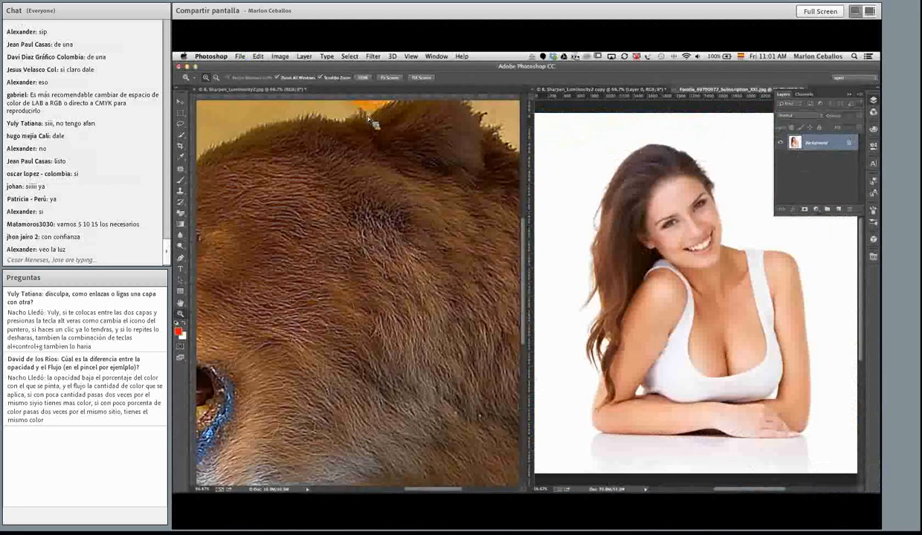
click(194, 89)
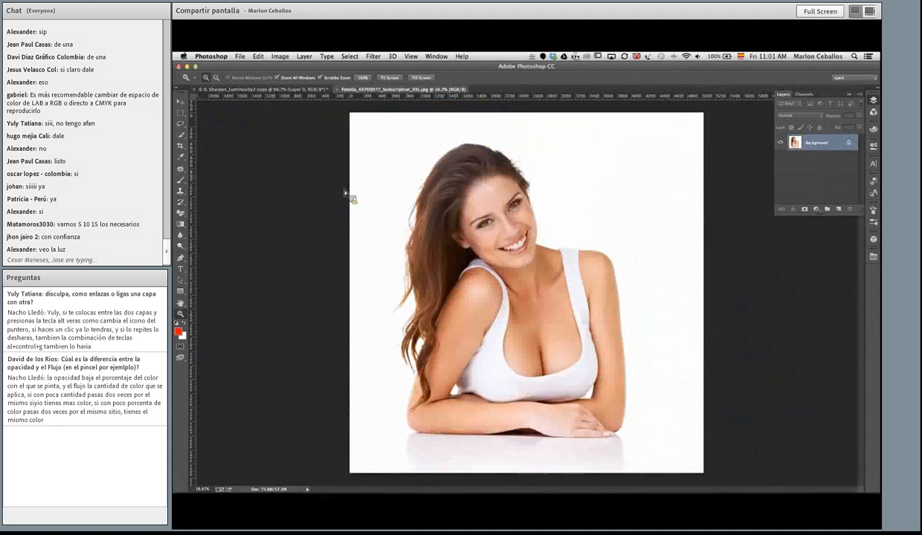
Step: Reduce the woman portrait's pixel dimensions with Image Size and view the resized photo at 100%
key(super+alt+i)
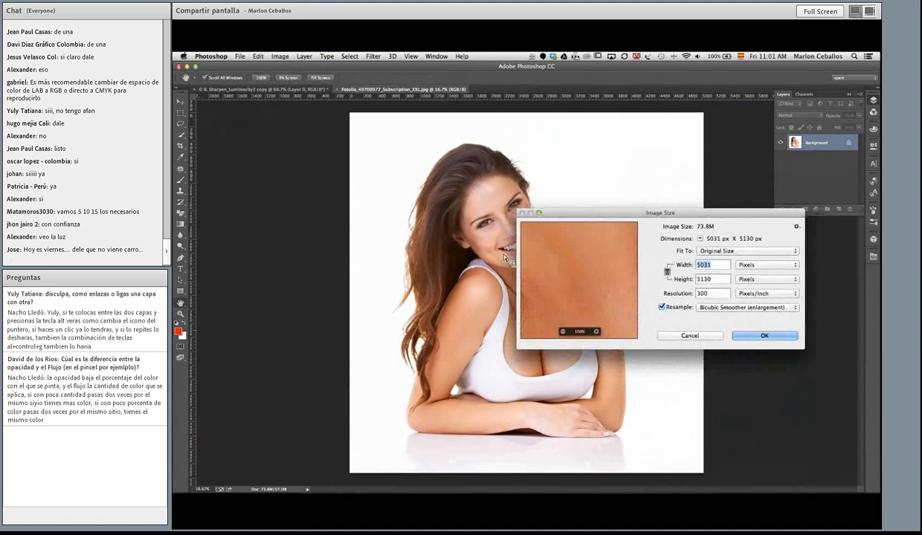
text(200)
key(BackSpace)
key(BackSpace)
key(BackSpace)
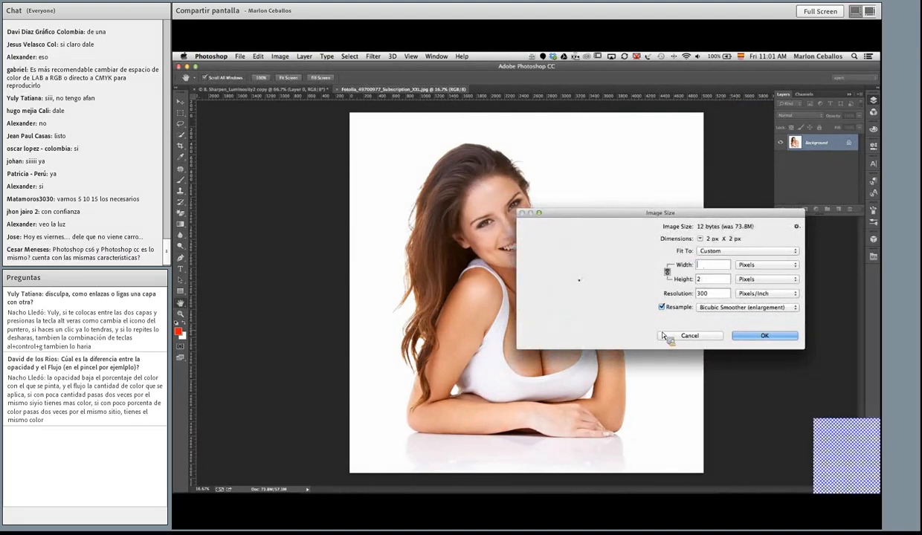
click(663, 336)
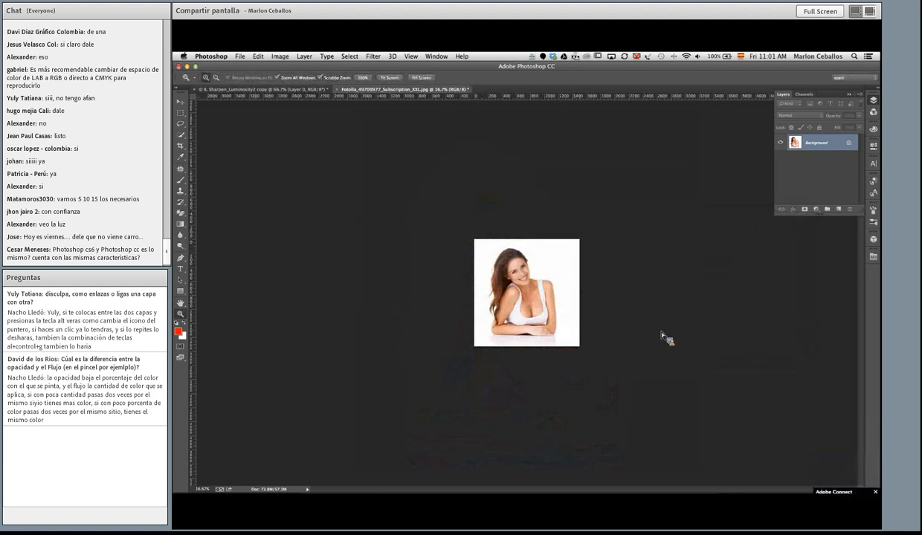
double_click(181, 313)
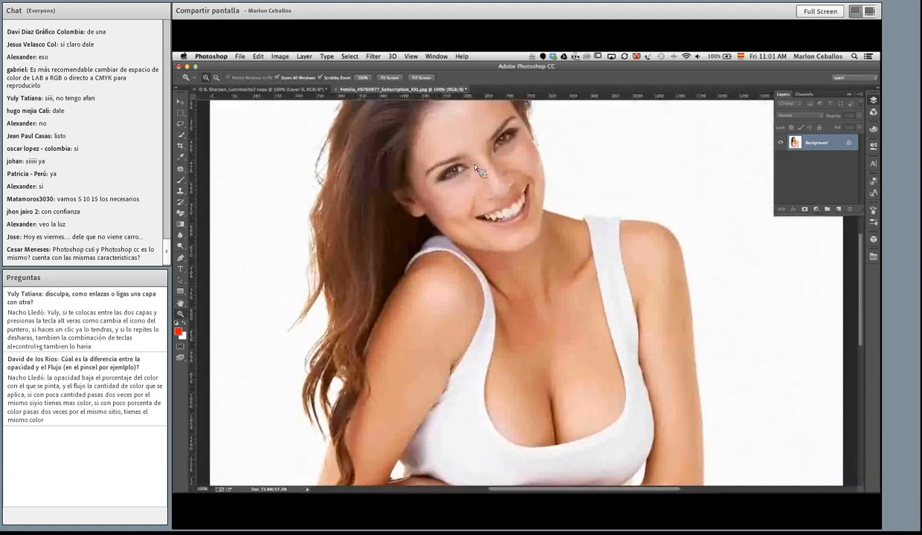
Step: Check the program version in the About Photoshop window and close it
click(216, 58)
click(221, 67)
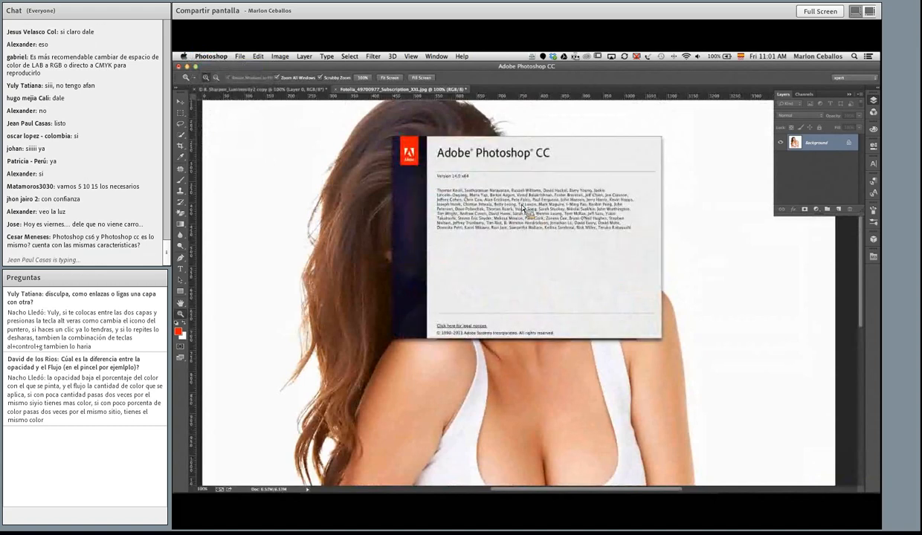
click(523, 209)
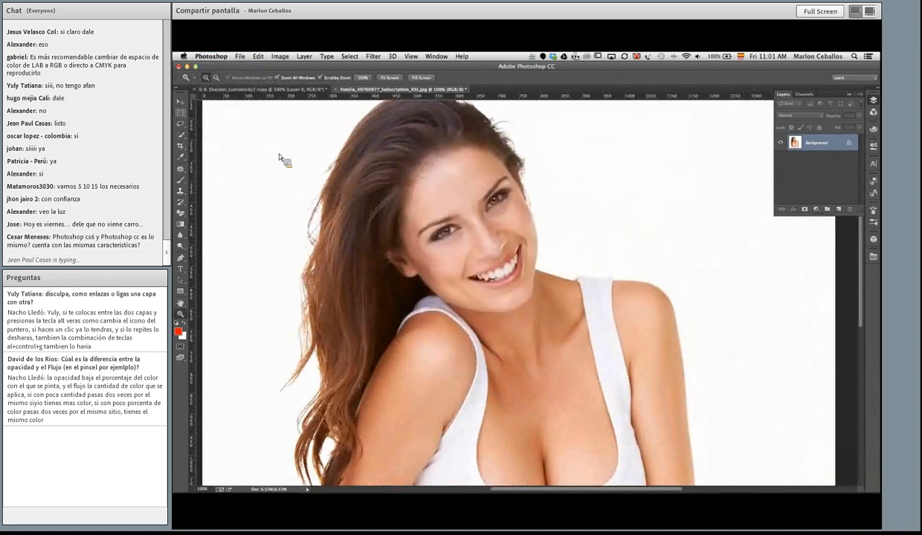
click(374, 57)
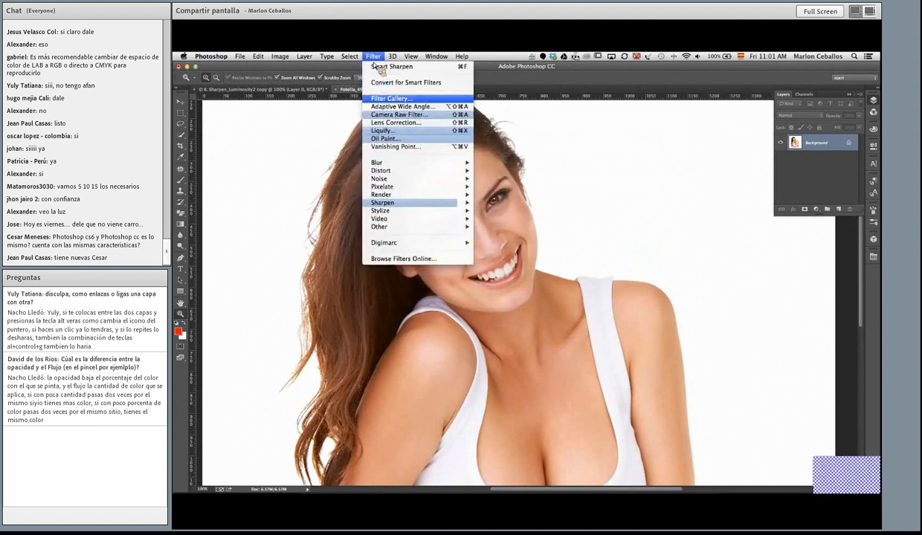
click(383, 115)
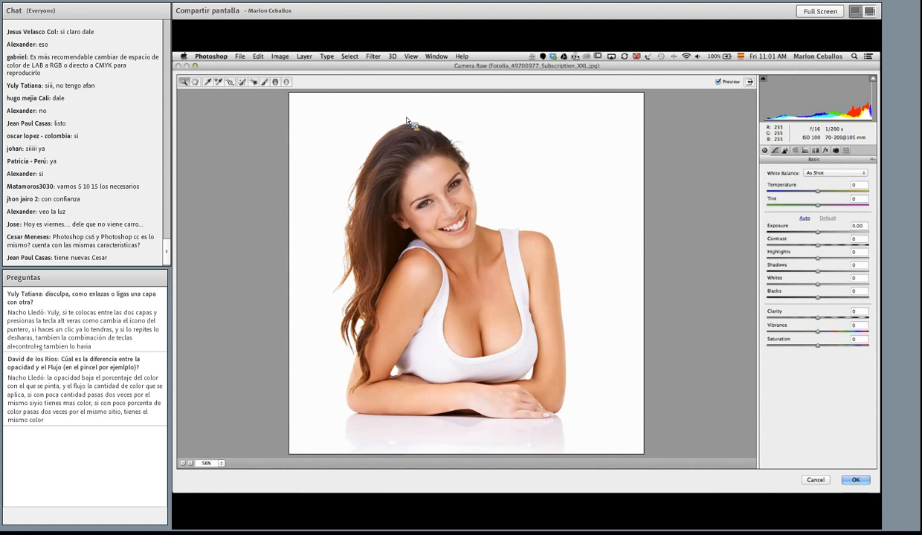
key(Return)
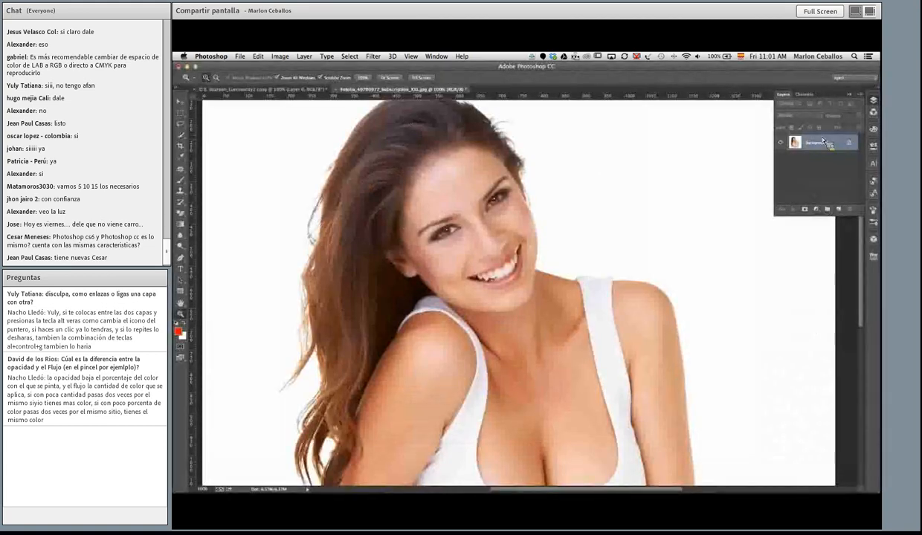
Step: Convert the portrait's Background layer to a Smart Object and open the Detail sharpening settings of the Camera Raw Filter
right_click(821, 142)
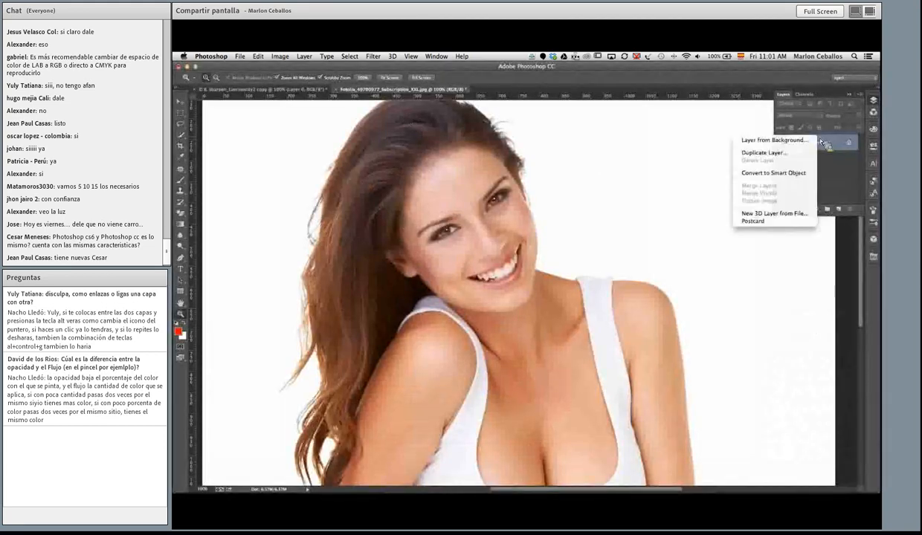
click(770, 172)
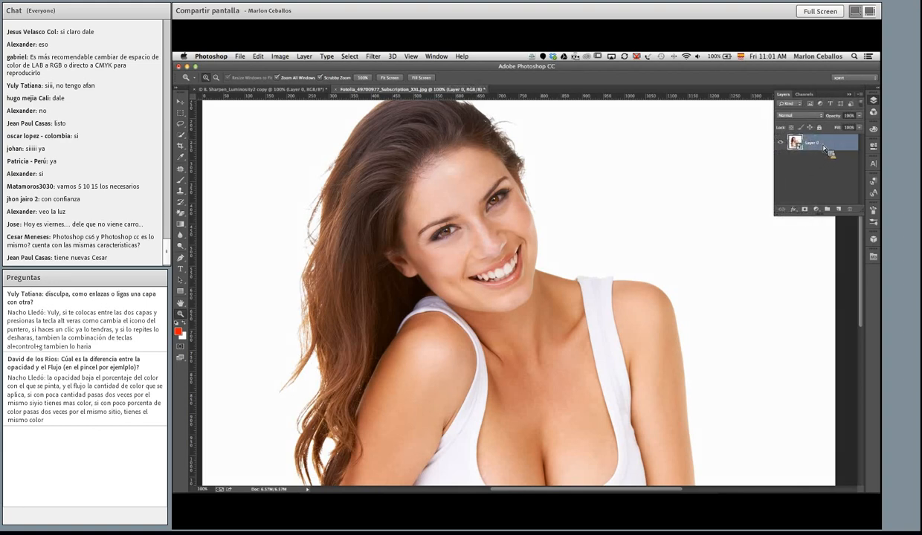
click(373, 57)
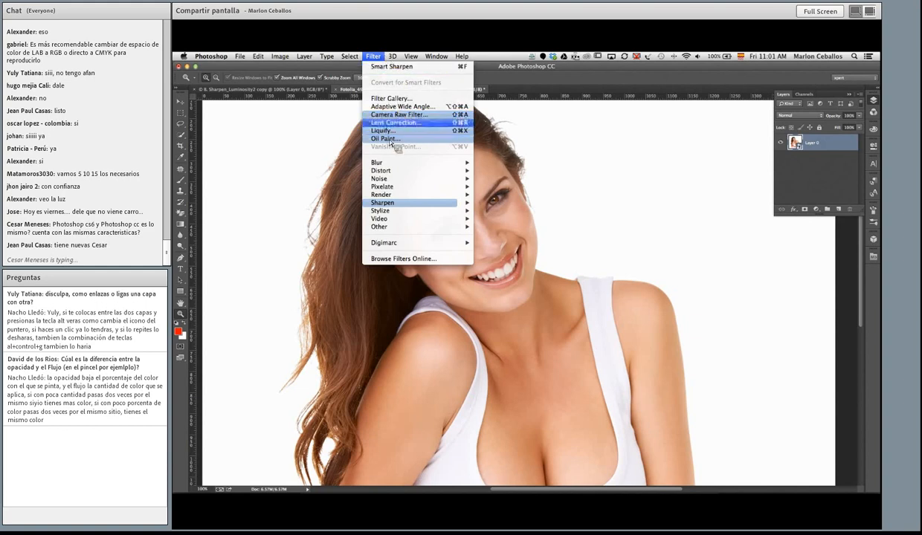
click(378, 115)
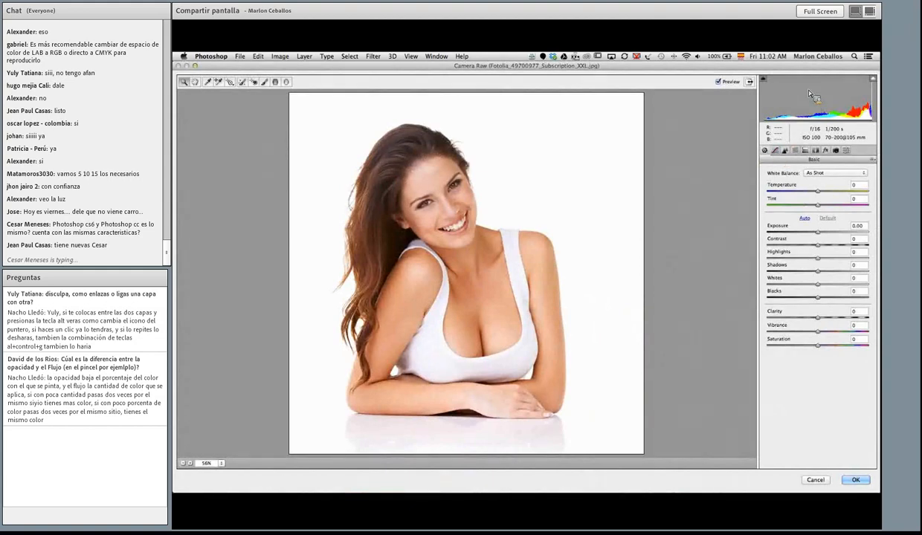
click(785, 151)
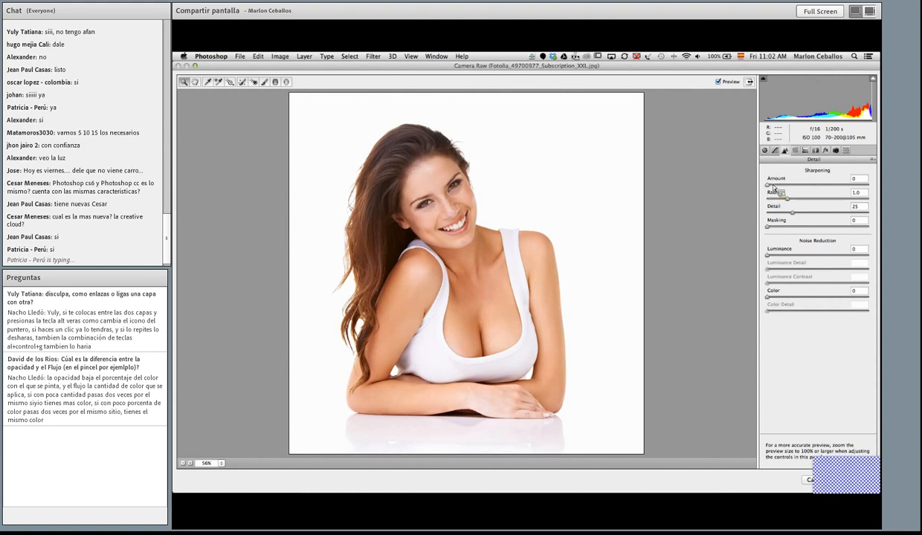
Step: Try sharpening Amounts of 141, 55, 150 and 51 on the portrait, inspecting the face and hair at 100%
drag(769, 185, 861, 191)
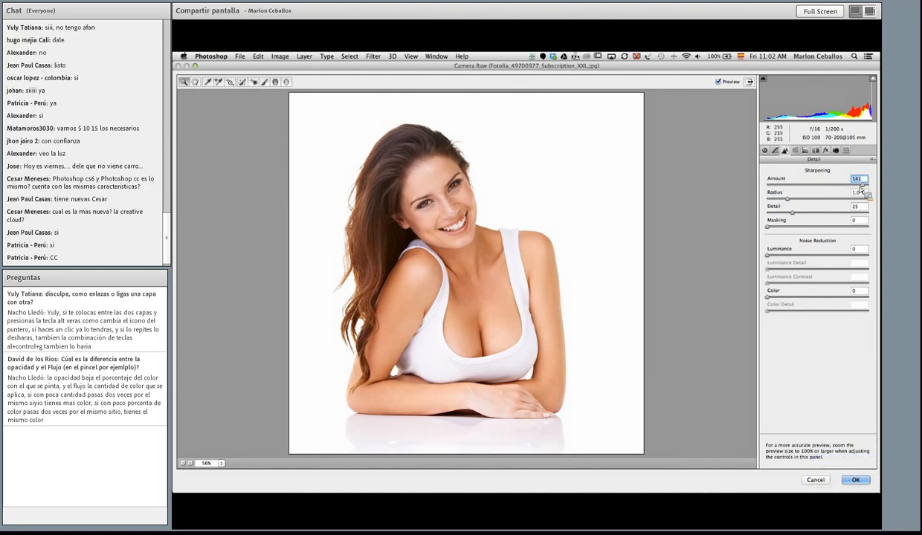
click(220, 463)
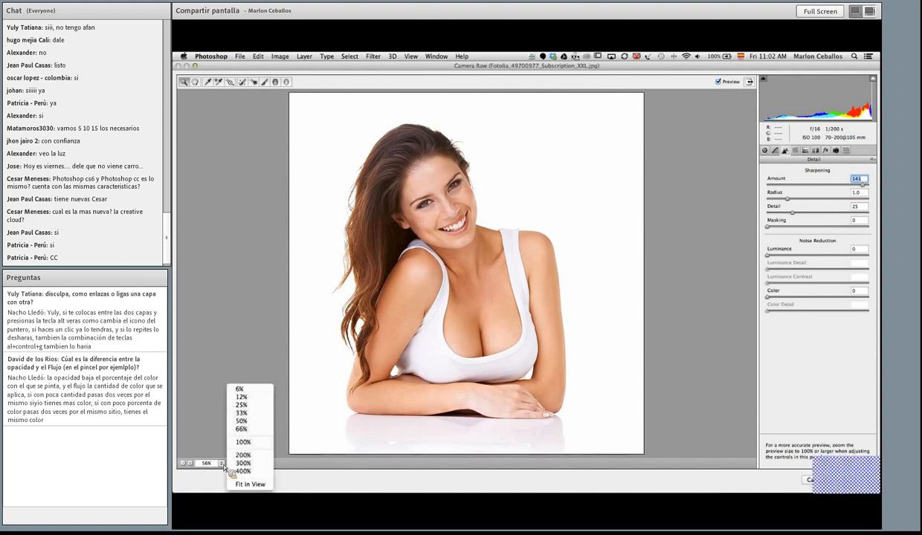
click(560, 73)
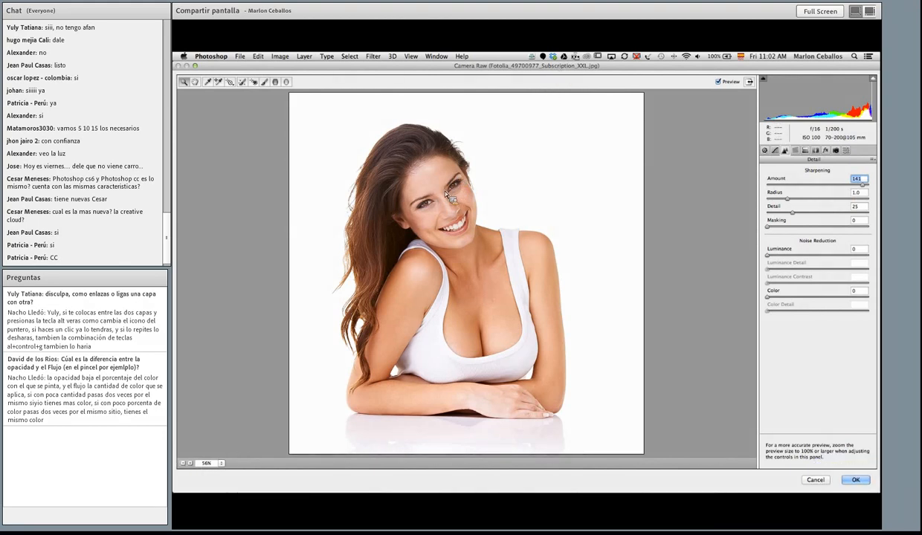
click(805, 185)
click(221, 463)
click(244, 443)
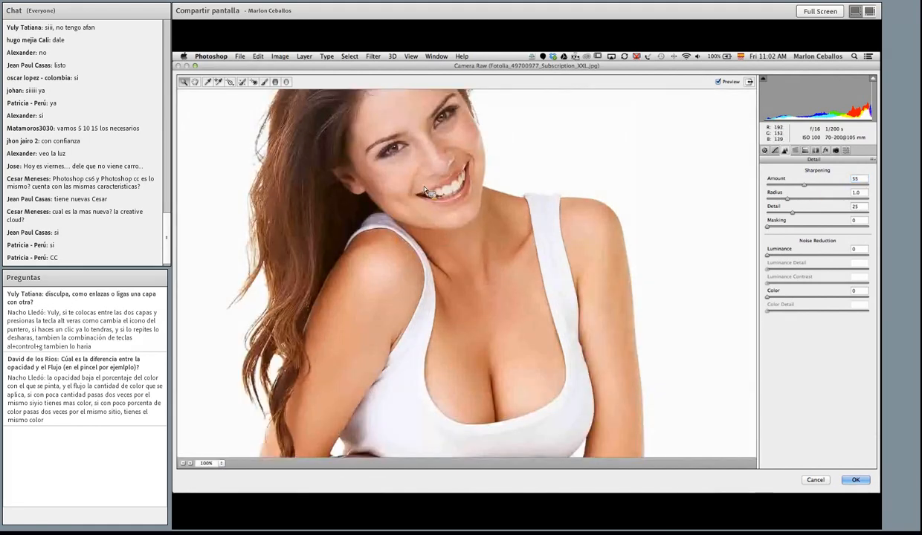
drag(406, 154, 478, 322)
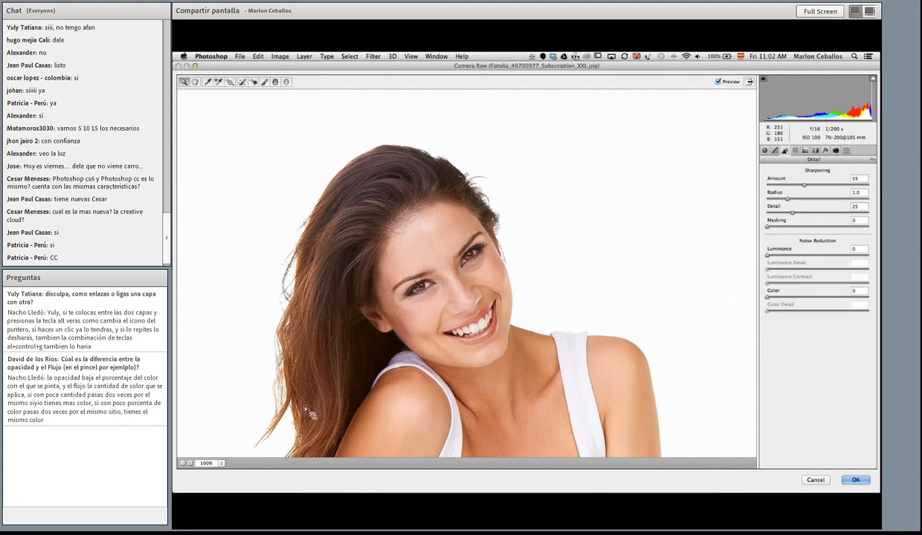
drag(805, 185, 873, 185)
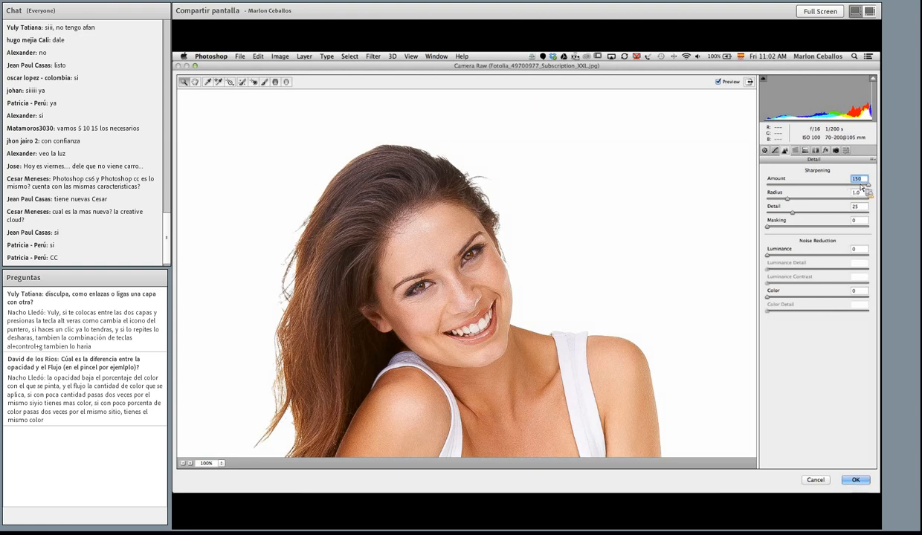
drag(864, 185, 803, 189)
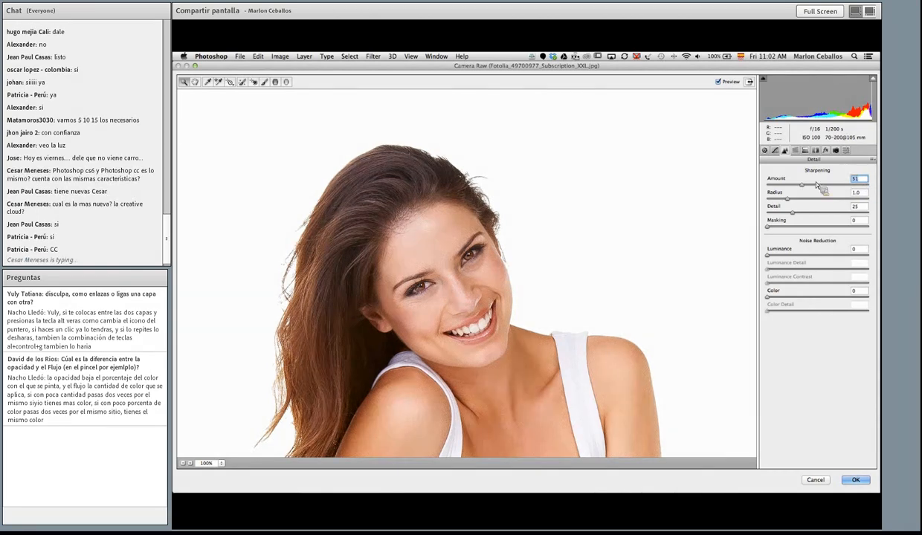
Step: Set the portrait's Camera Raw sharpening to Amount 111, Radius 1.4 and Detail 28
key(alt)
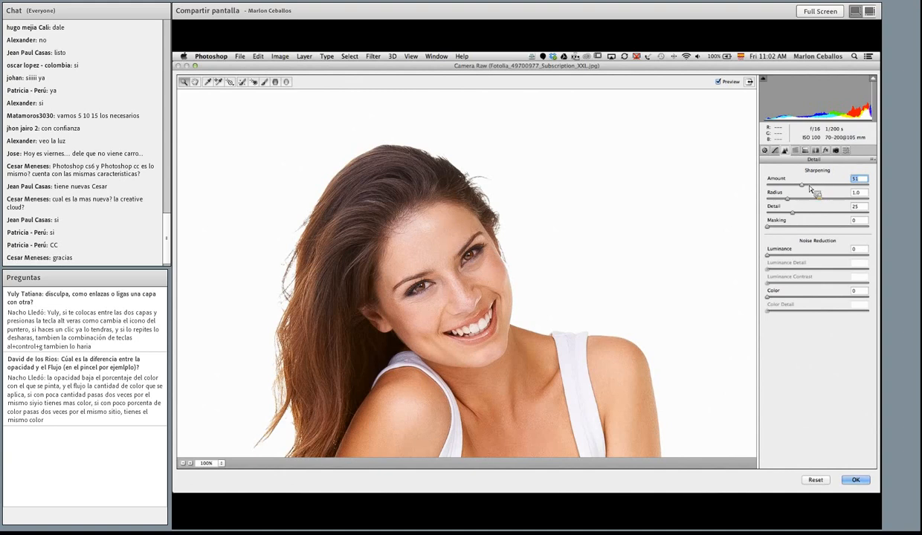
drag(805, 190, 842, 186)
drag(789, 199, 837, 200)
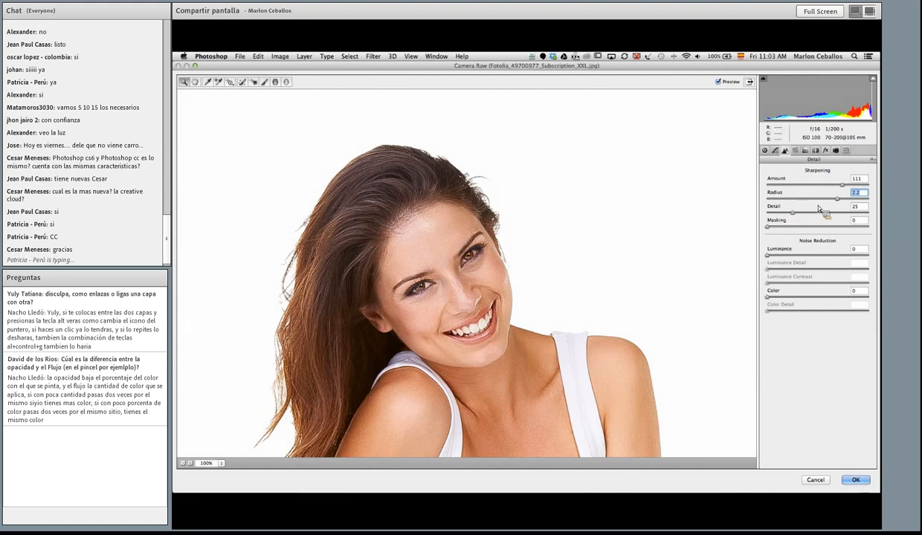
key(alt)
drag(833, 207, 803, 205)
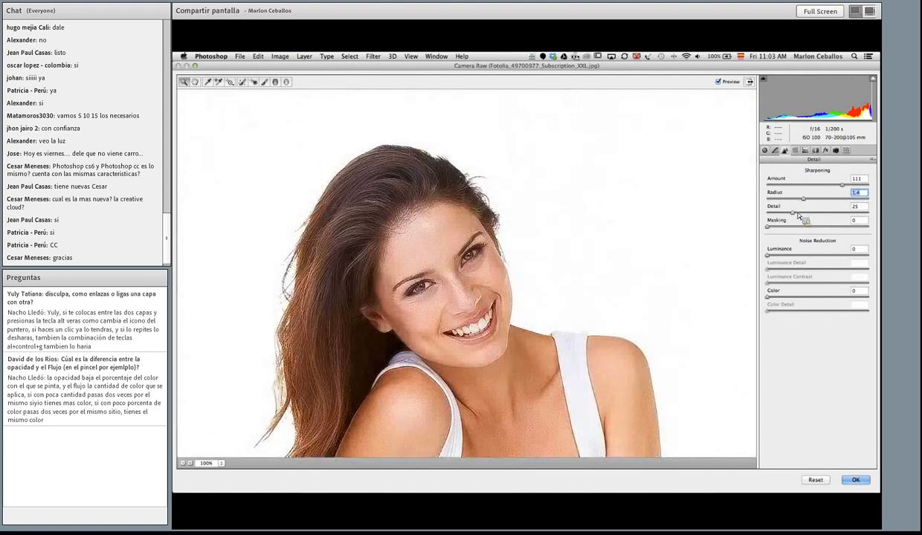
drag(794, 214, 836, 217)
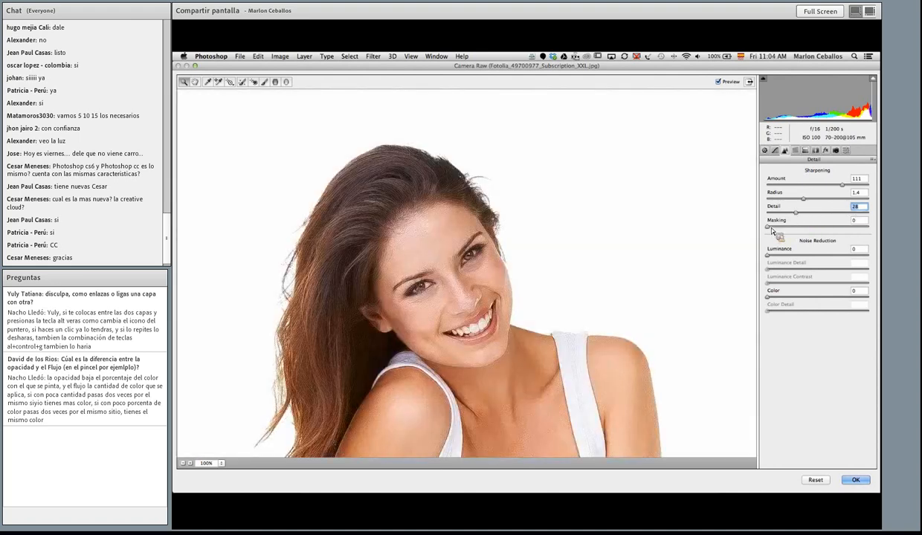
Step: Set the sharpening Masking to 73 with the help of the black-and-white mask preview, and apply the Camera Raw Filter
drag(769, 226, 750, 228)
click(805, 200)
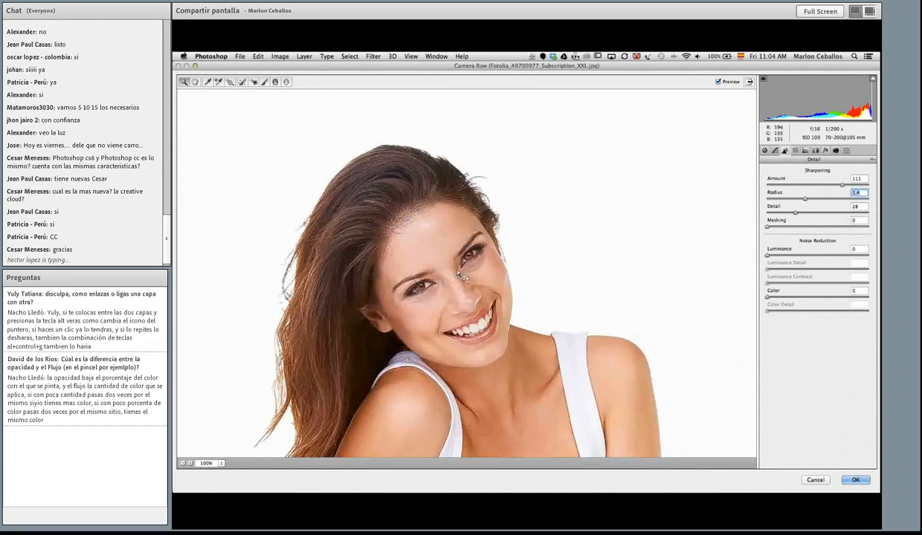
alt+click(769, 227)
drag(769, 232, 818, 233)
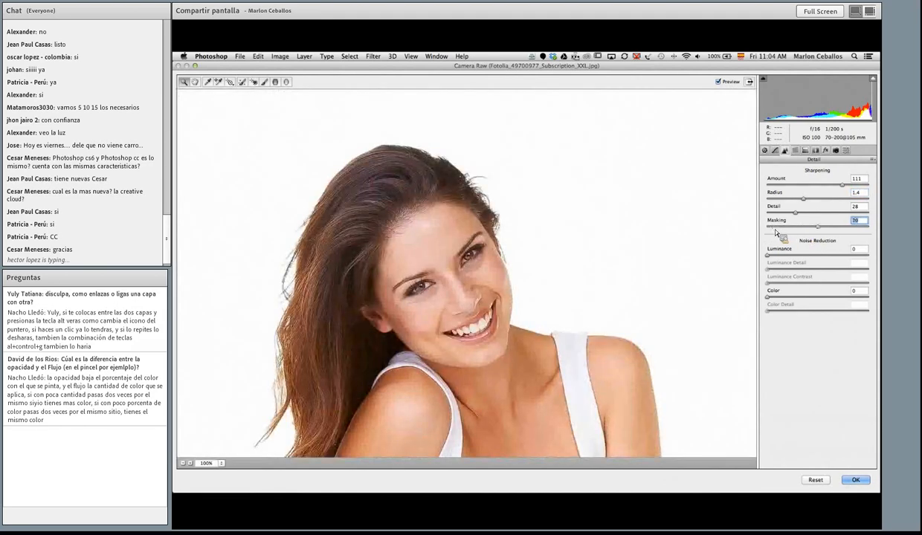
double_click(823, 229)
drag(766, 233, 837, 231)
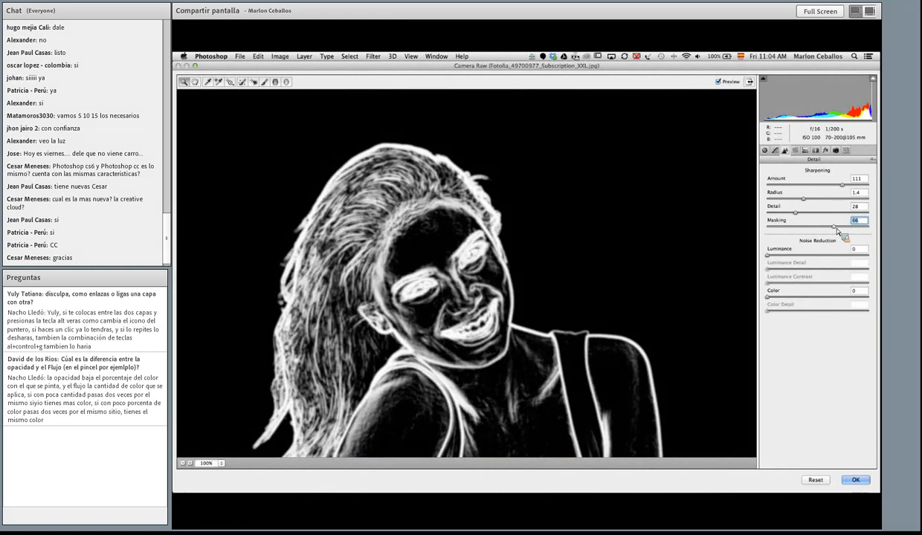
drag(836, 230, 844, 227)
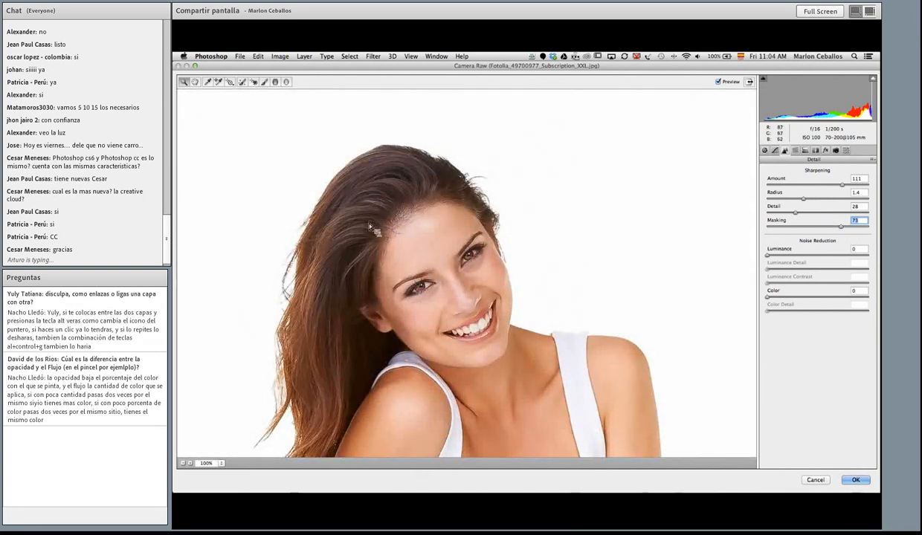
click(856, 481)
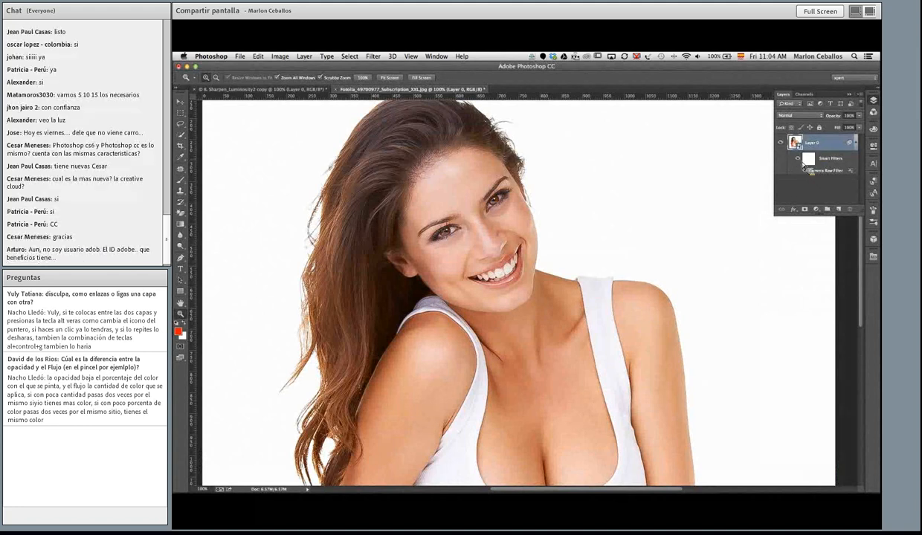
Step: Switch to the Adobe Connect meeting window and change the meeting layout to Despedida
drag(807, 168, 625, 199)
key(super+Tab)
key(super+Tab)
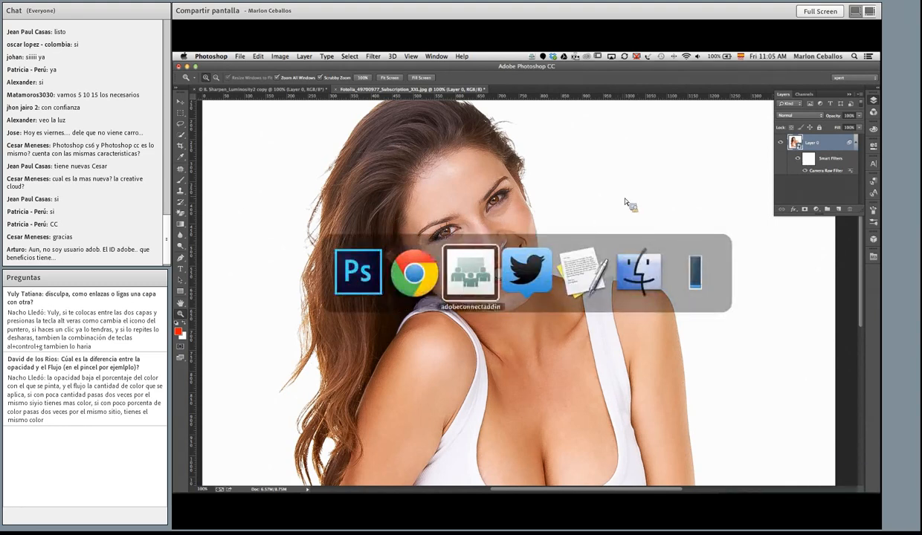
mouse_move(762, 493)
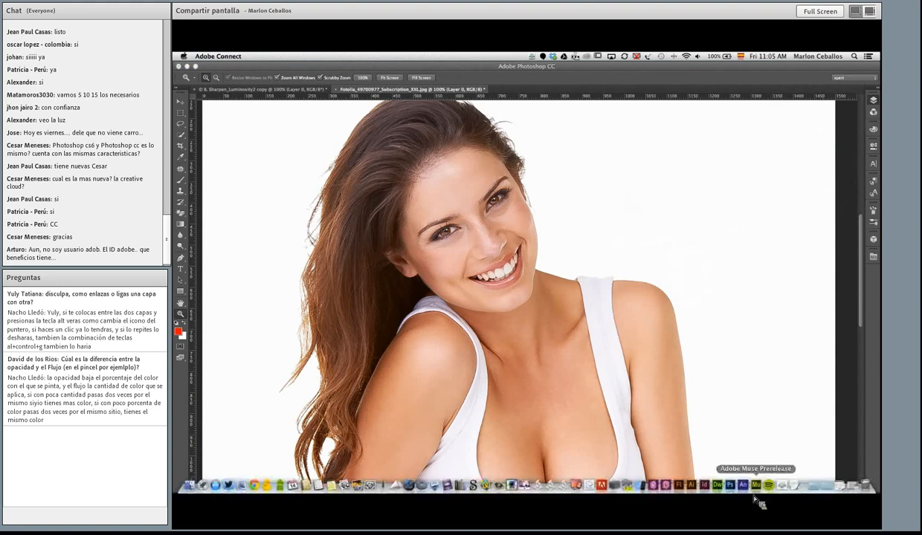
click(855, 483)
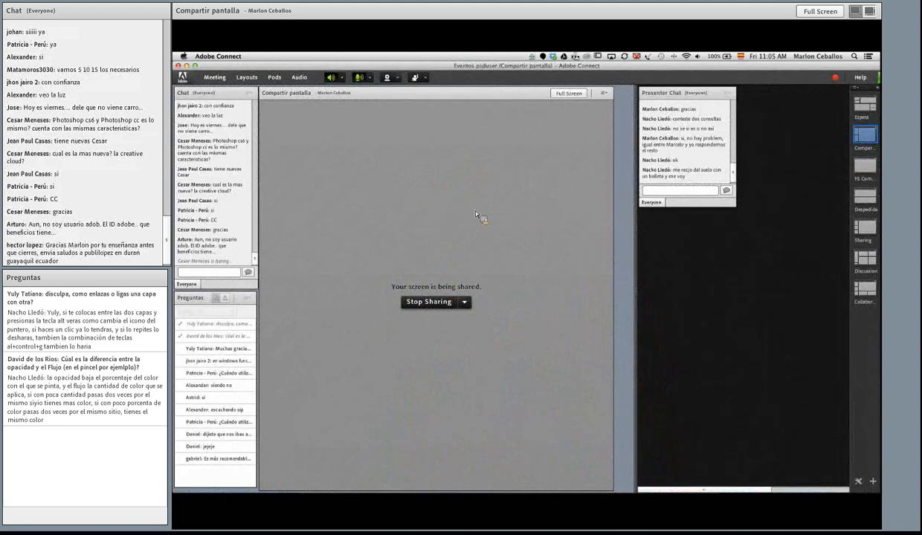
click(867, 205)
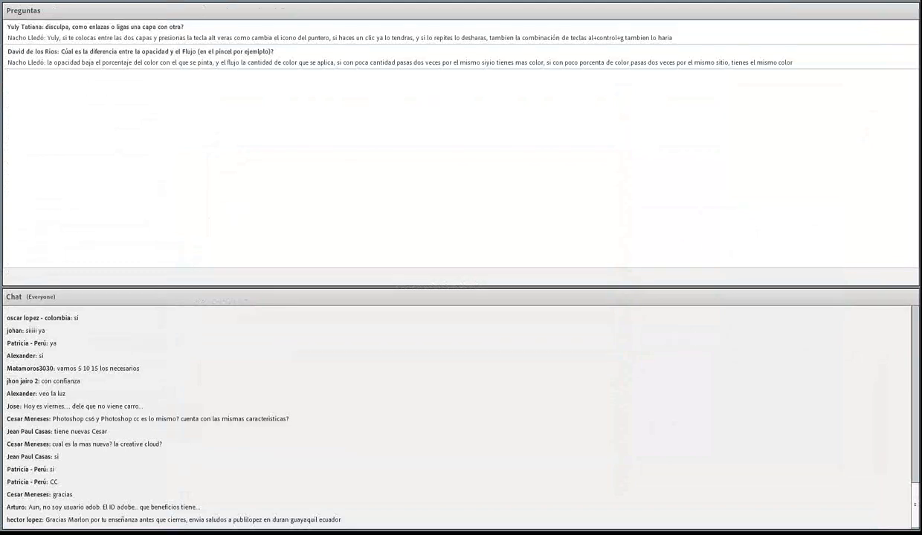